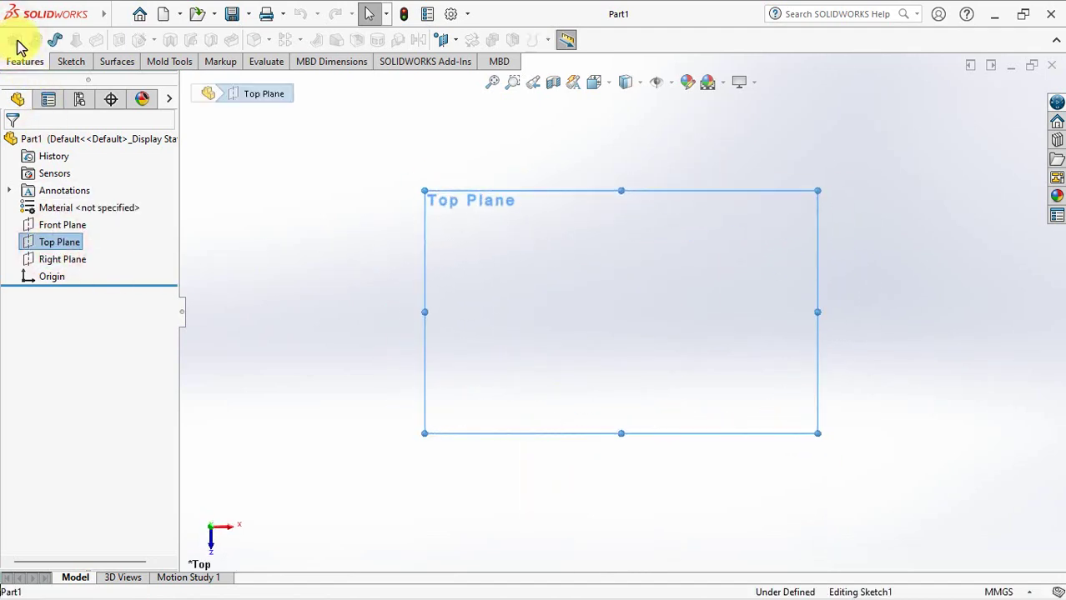
Sketch a circle at the origin on the Top Plane and dimension it to 80 mm diameter.
{"action": "left_click", "coordinate": [172, 40]}
{"action": "left_click", "coordinate": [622, 313]}
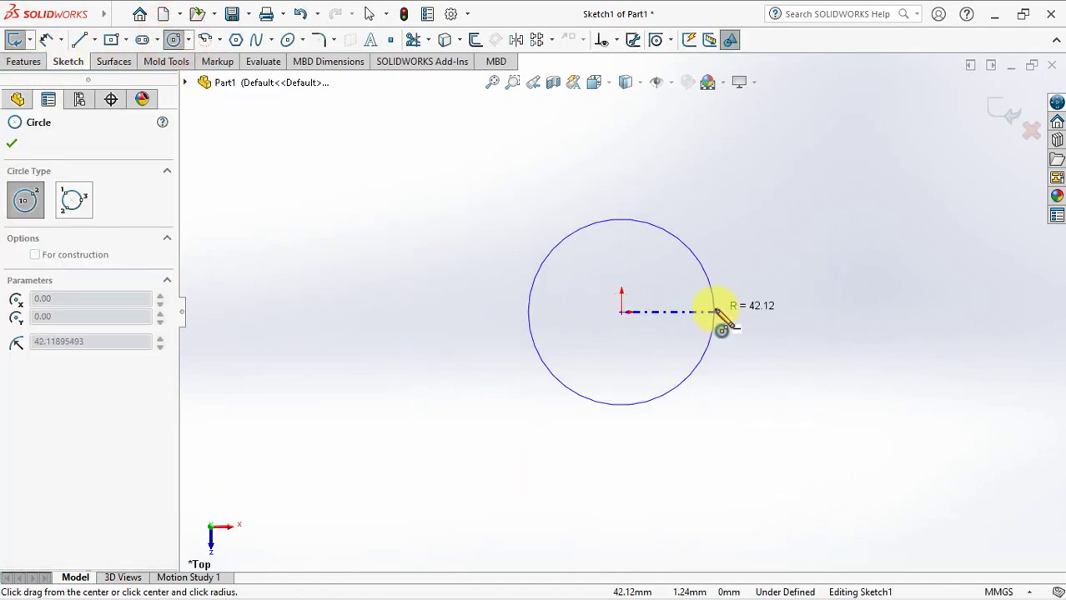
{"action": "left_click", "coordinate": [715, 312]}
{"action": "left_click", "coordinate": [46, 39]}
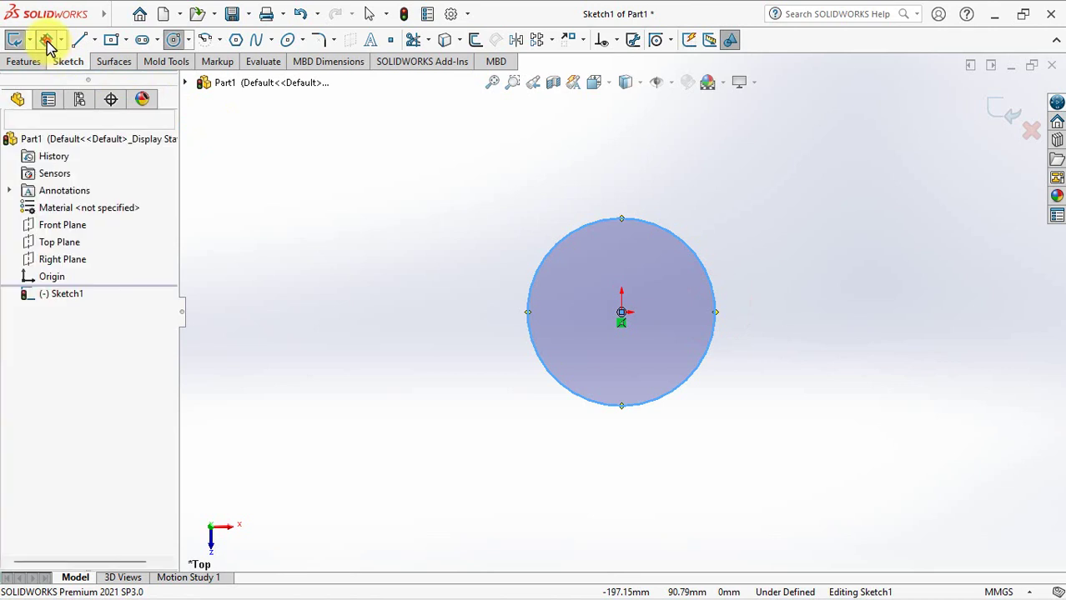
{"action": "left_click", "coordinate": [627, 207]}
{"action": "left_click", "coordinate": [626, 194]}
{"action": "type", "text": "80"}
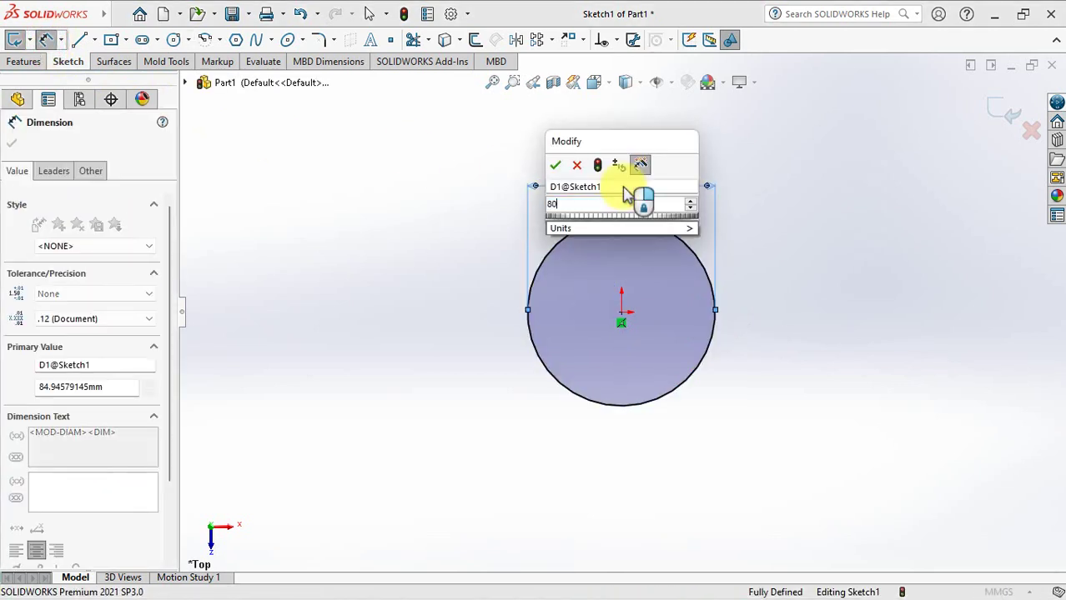
{"action": "left_click", "coordinate": [556, 165]}
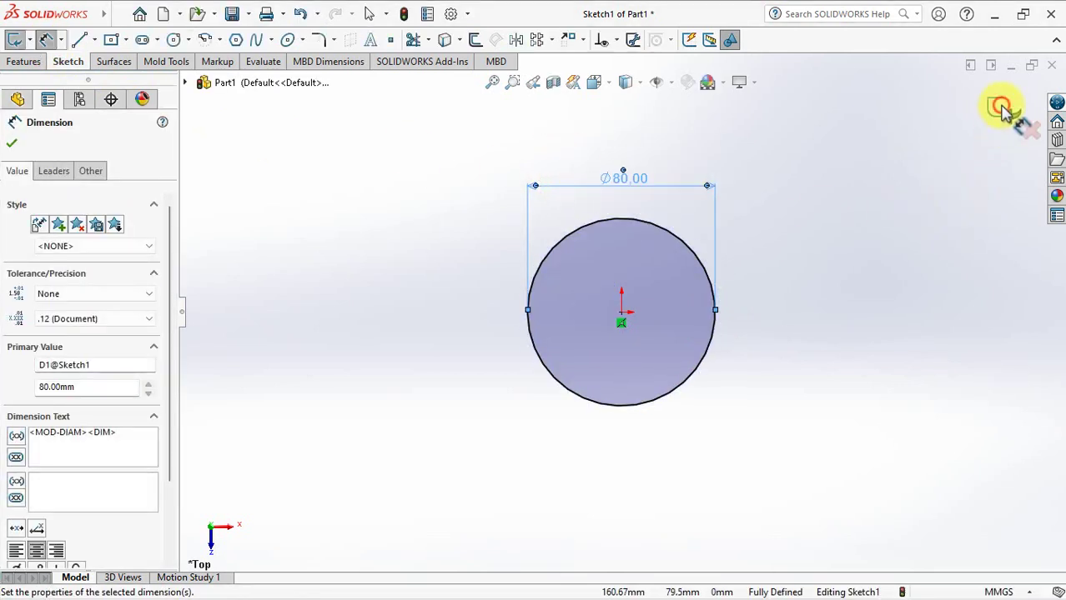
{"action": "left_click", "coordinate": [1005, 111]}
Extrude the circle 149 mm with a 1.5° outward draft.
{"action": "key", "text": "e"}
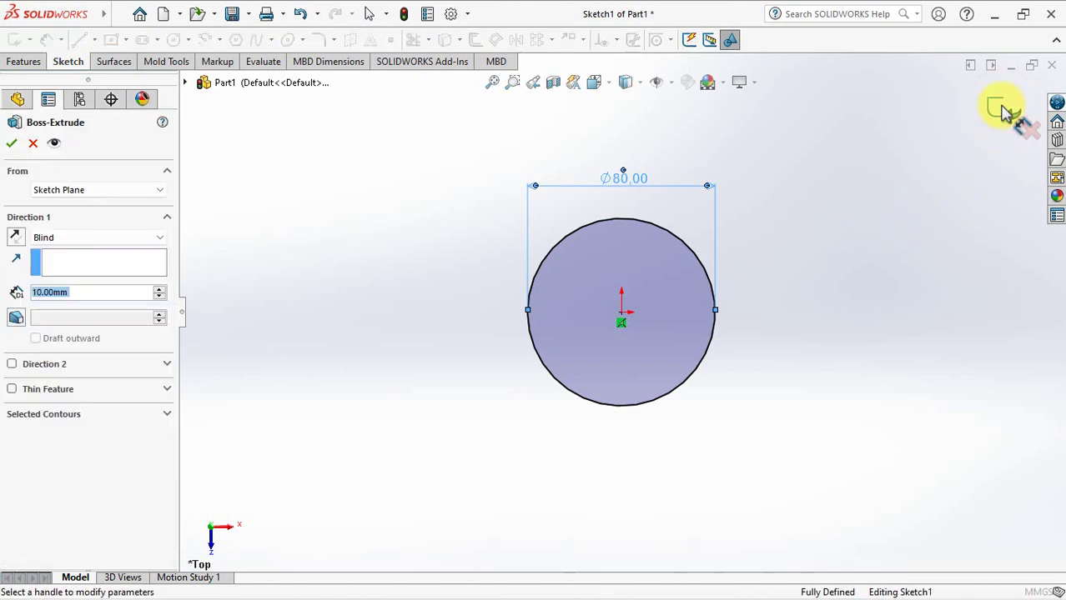
{"action": "type", "text": "14"}
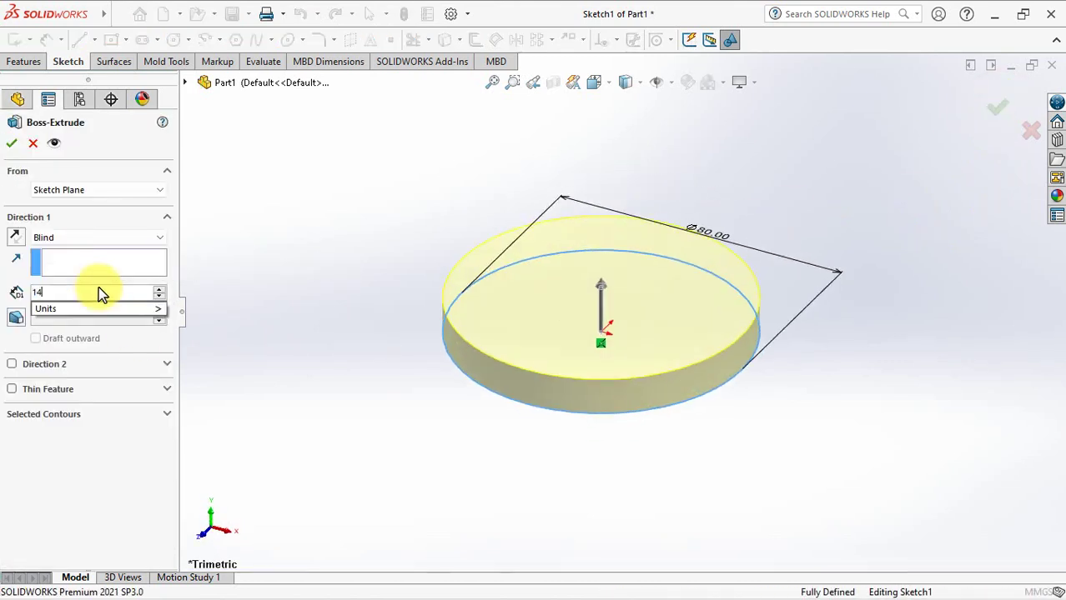
{"action": "type", "text": "9"}
{"action": "key", "text": "Return"}
{"action": "key", "text": "f"}
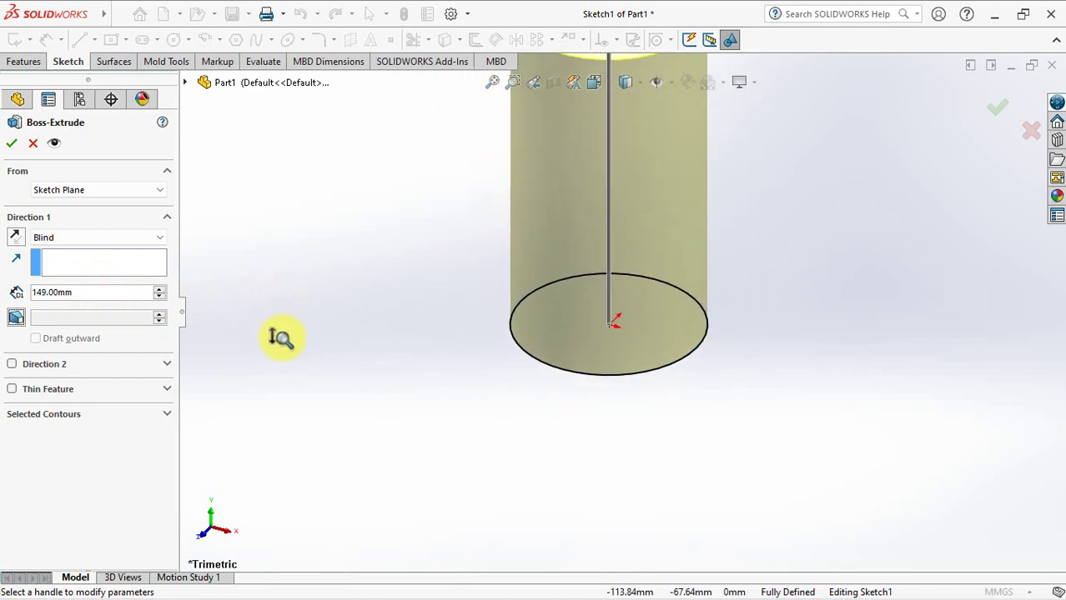
{"action": "left_click", "coordinate": [15, 320]}
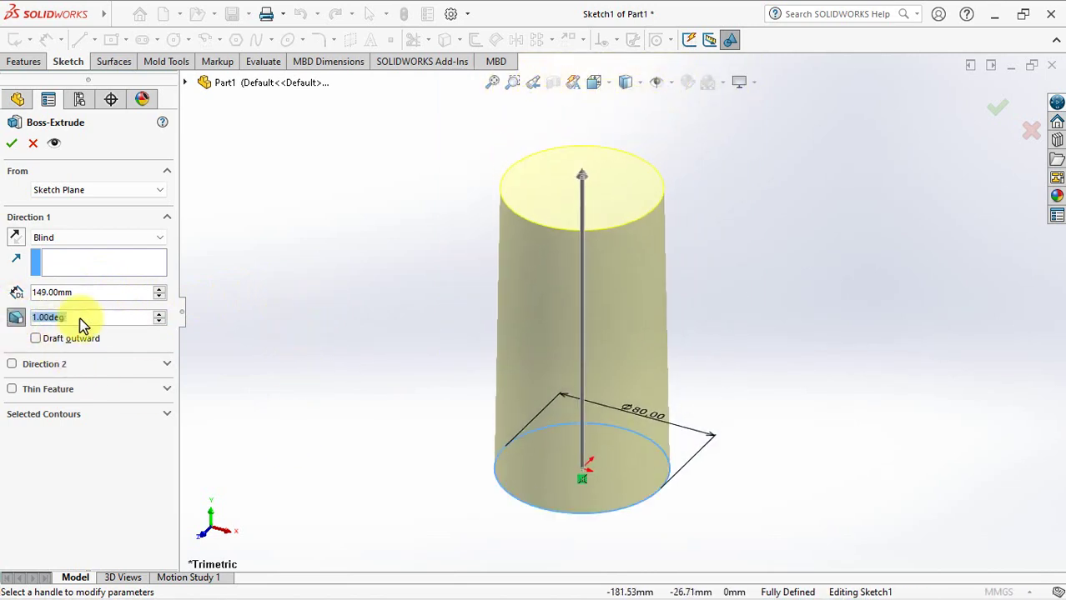
{"action": "type", "text": "1.5"}
{"action": "key", "text": "Return"}
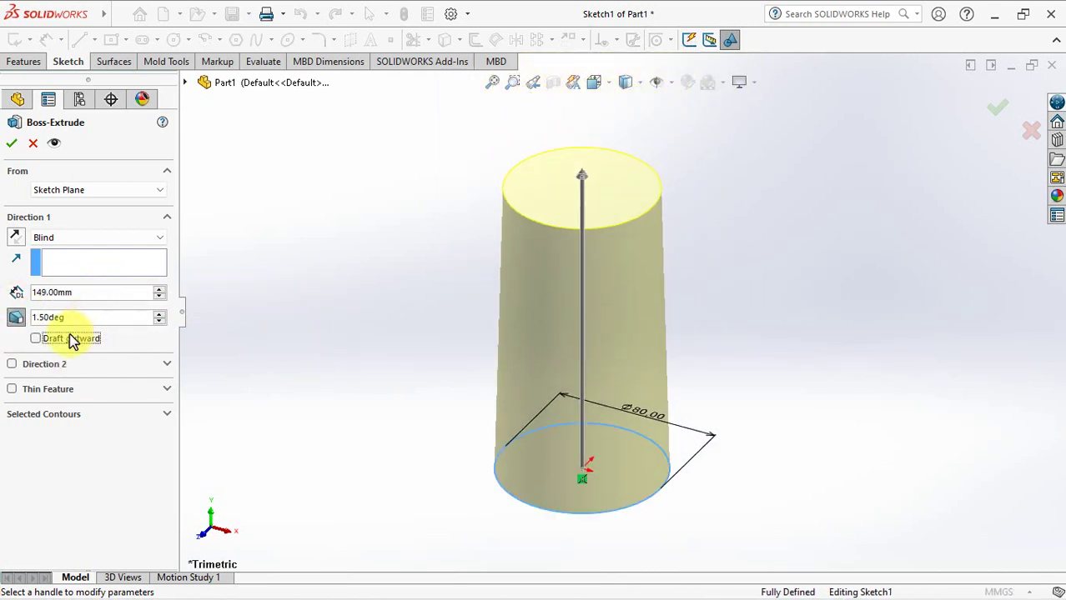
{"action": "left_click", "coordinate": [37, 339]}
Accept the tapered cylinder, then sketch a 0.5 mm offset of the top edge on the top face.
{"action": "left_click", "coordinate": [11, 143]}
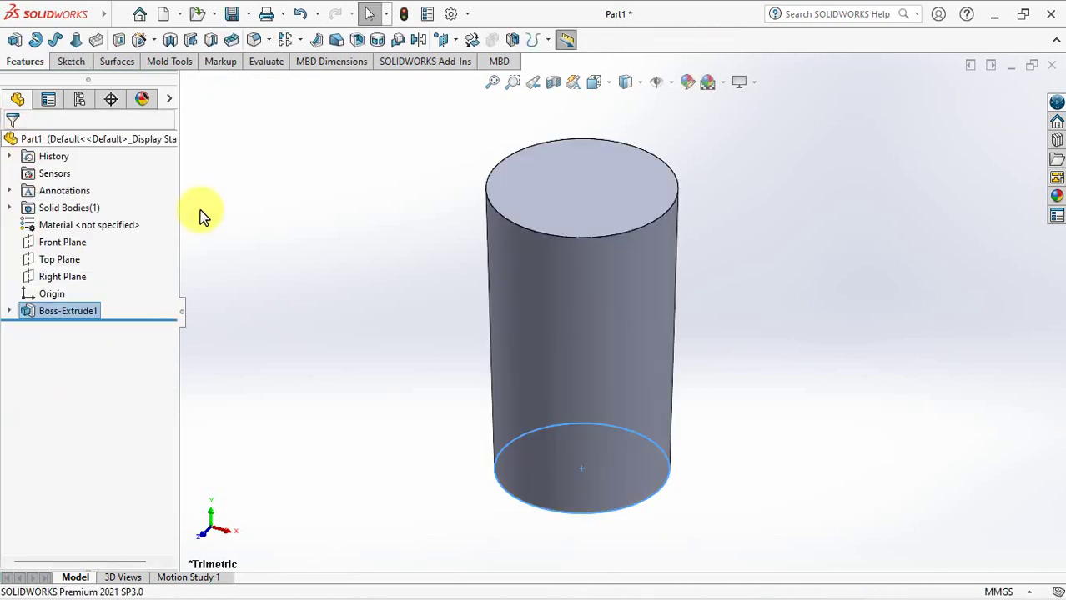
{"action": "left_click", "coordinate": [14, 40]}
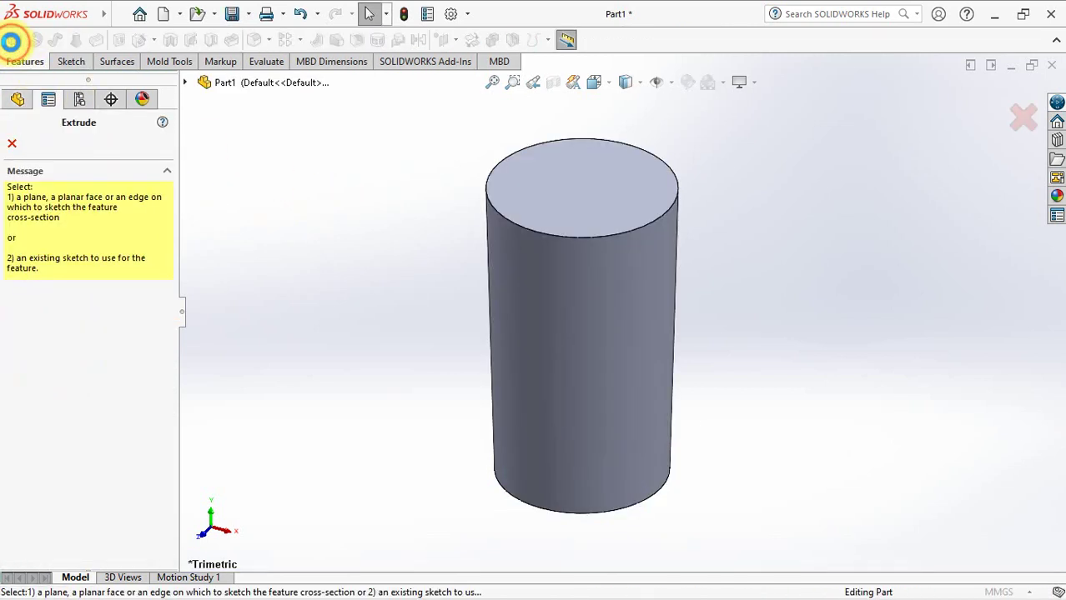
{"action": "left_click", "coordinate": [565, 203]}
{"action": "left_click", "coordinate": [559, 208]}
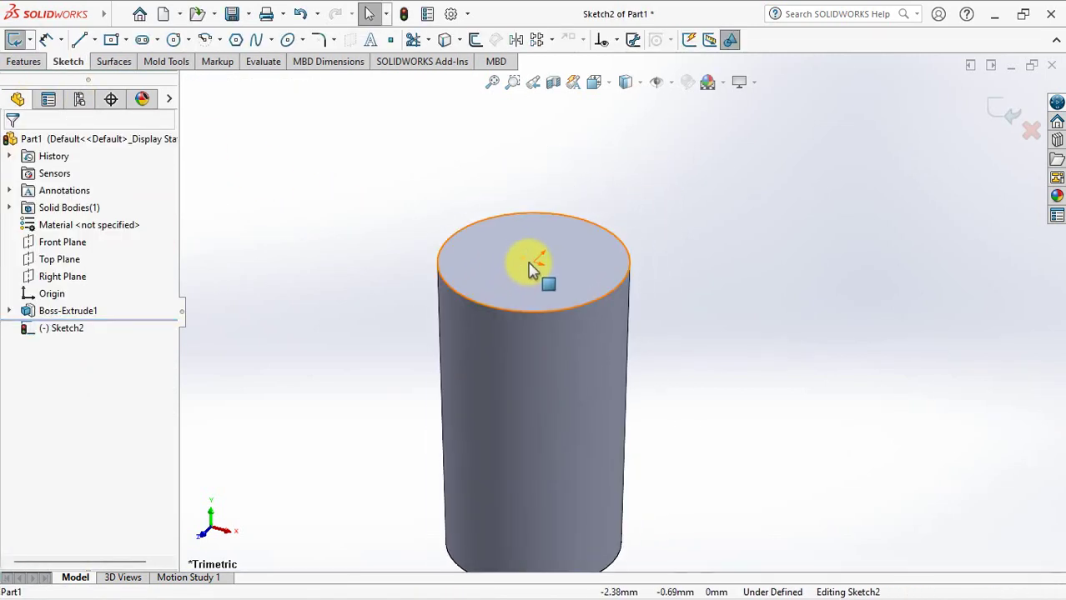
{"action": "scroll", "coordinate": [527, 234], "scroll_direction": "down", "scroll_amount": 3}
{"action": "left_click", "coordinate": [476, 40]}
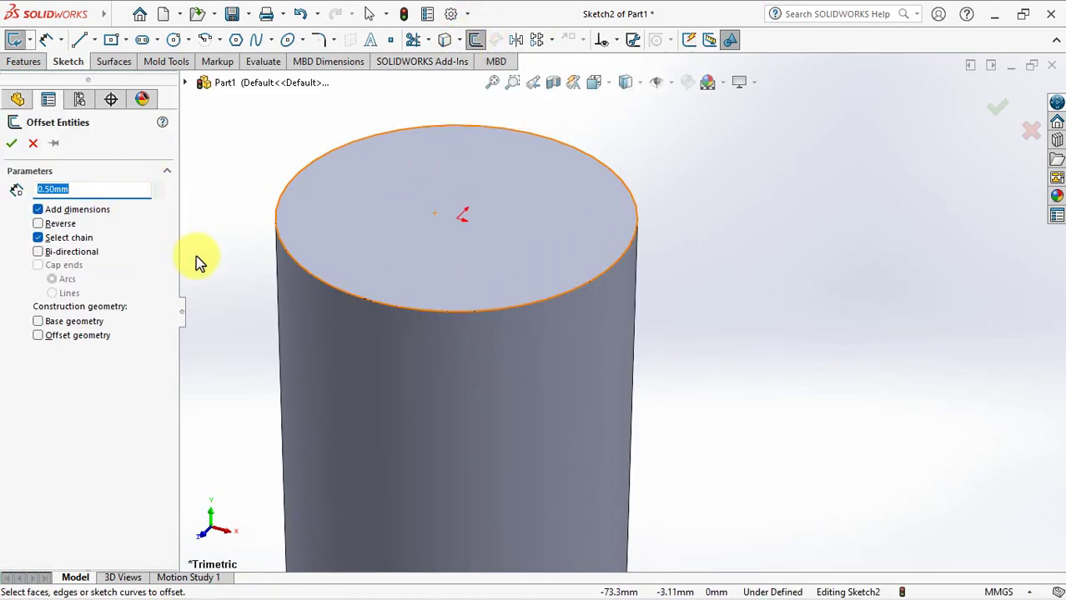
{"action": "left_click", "coordinate": [310, 271]}
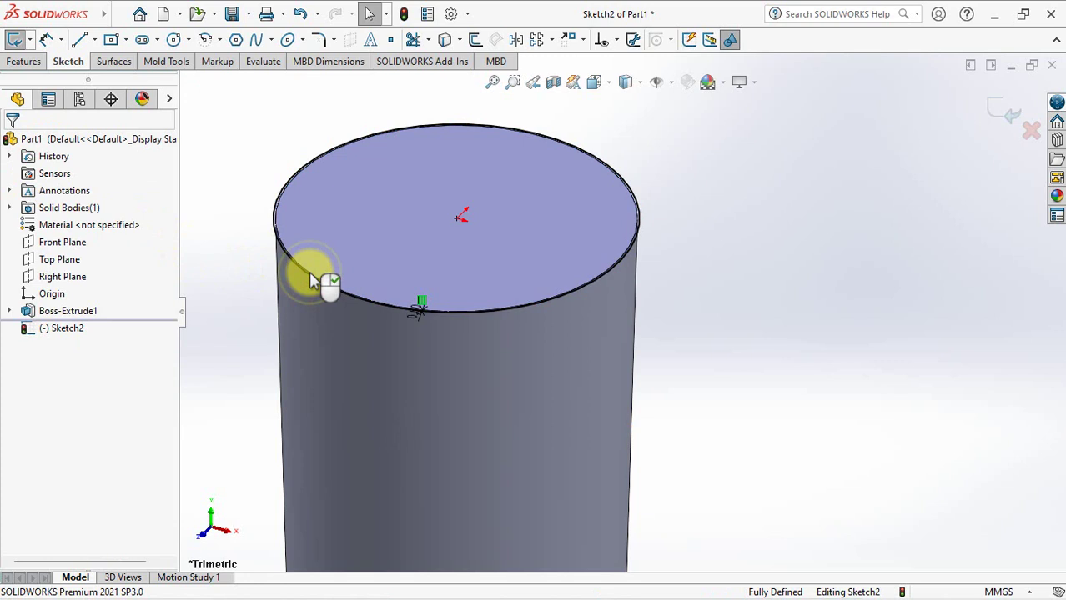
Extrude the offset sketch 5 mm in the reversed direction with a 10° draft, merged.
{"action": "left_click", "coordinate": [1000, 110]}
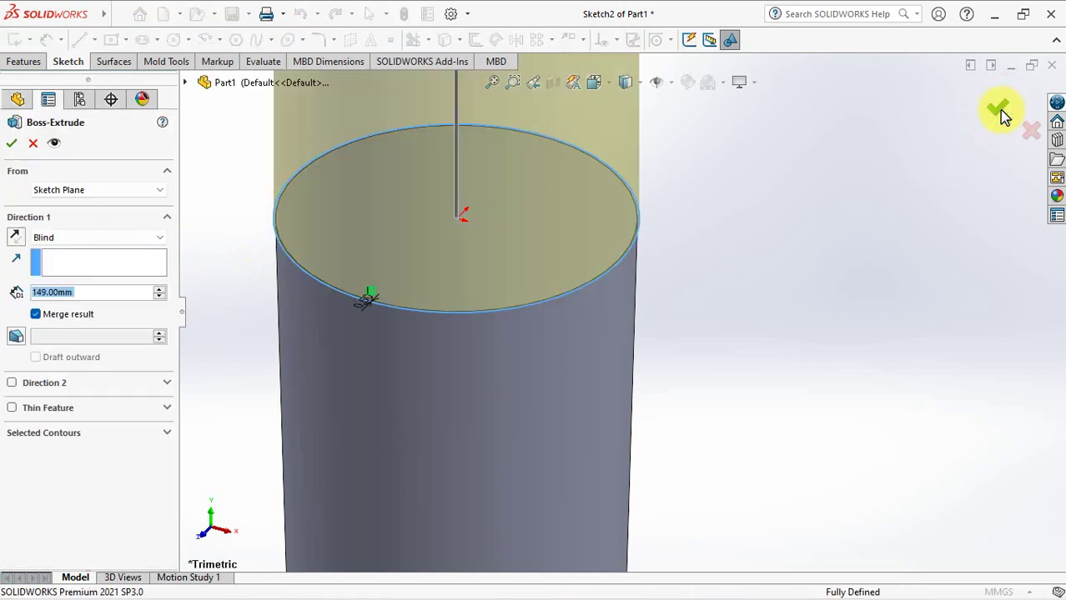
{"action": "left_click", "coordinate": [17, 238]}
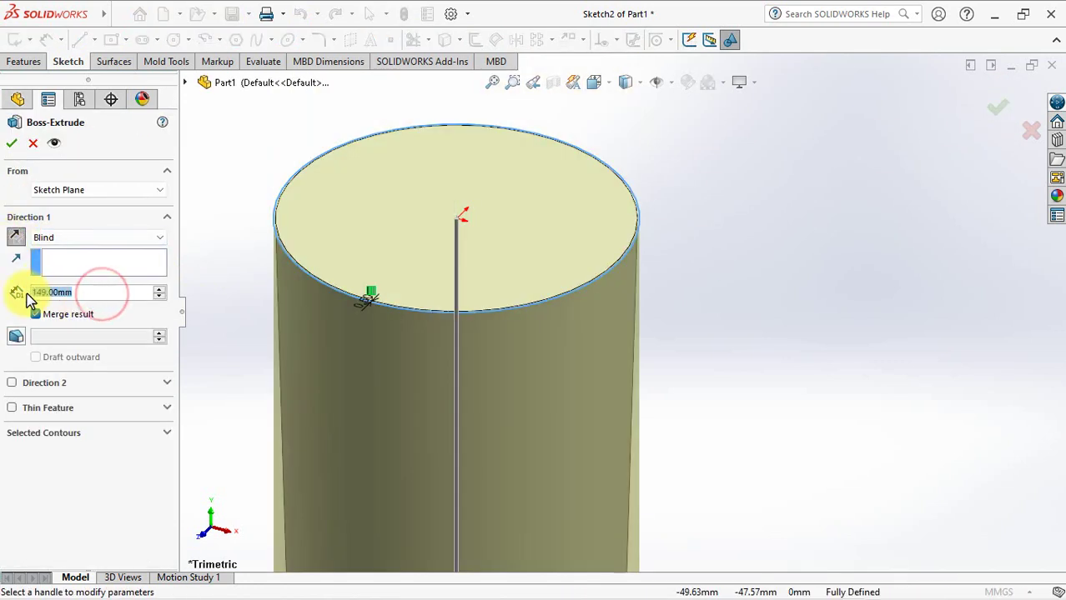
{"action": "type", "text": "5"}
{"action": "key", "text": "Return"}
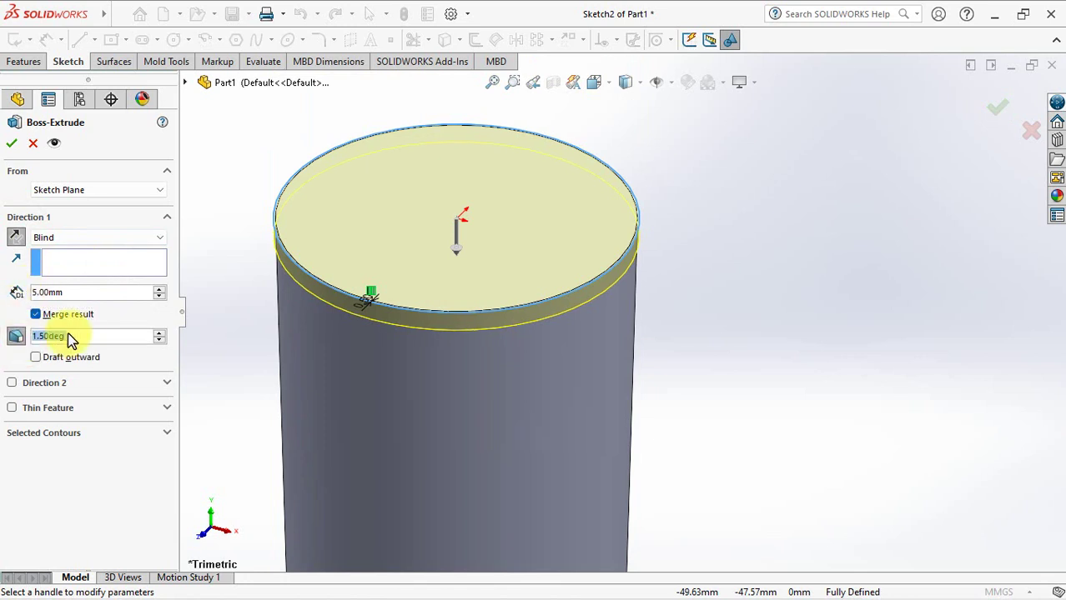
{"action": "type", "text": "10"}
{"action": "key", "text": "Return"}
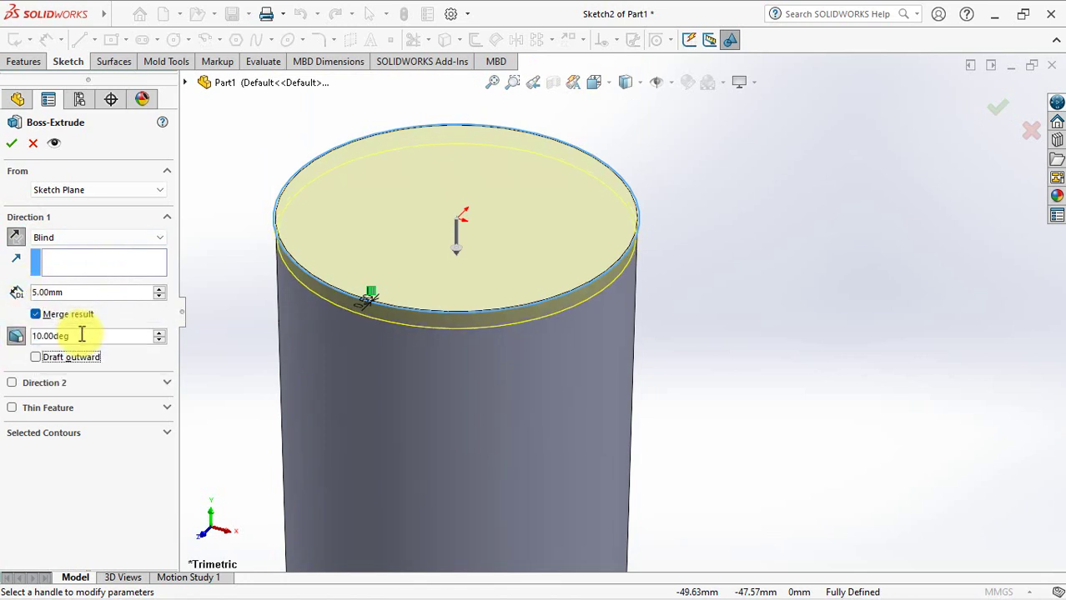
{"action": "left_click", "coordinate": [13, 145]}
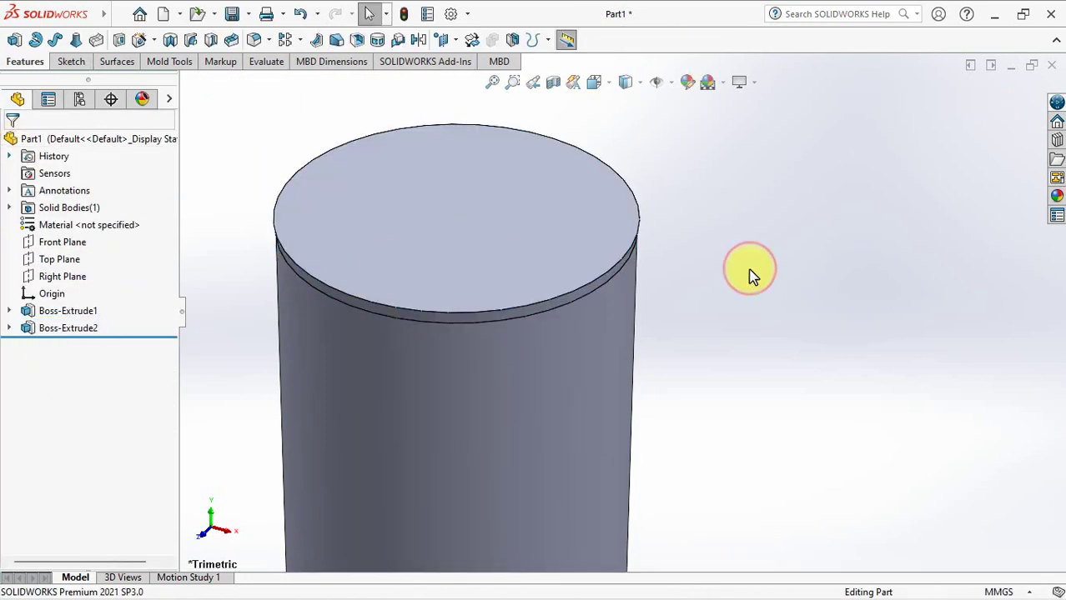
Create reference Axis1 through the cylinder's curved face.
{"action": "key", "text": "ctrl+7"}
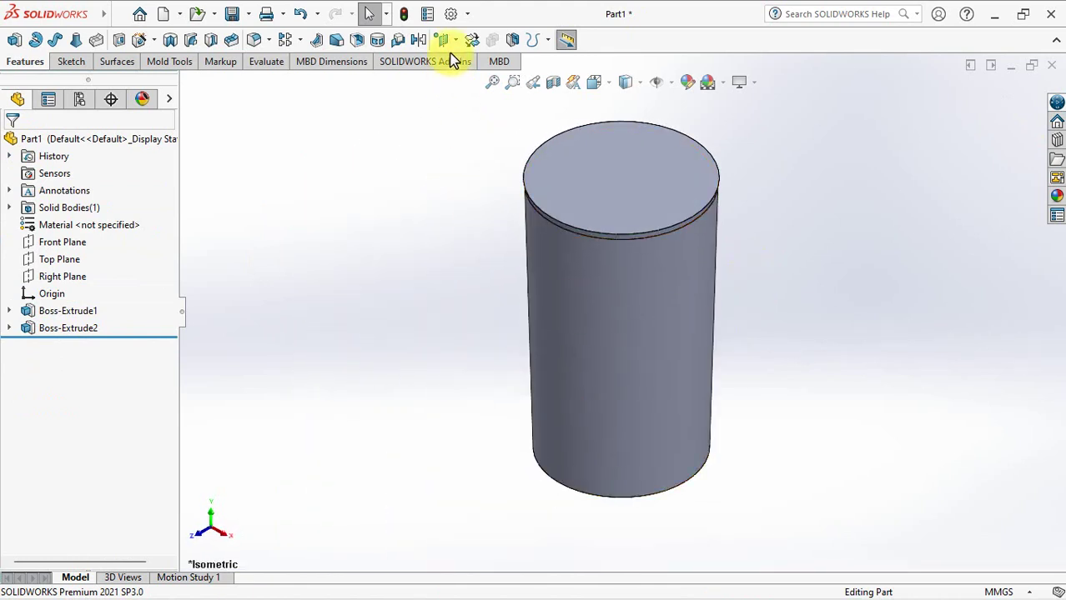
{"action": "left_click", "coordinate": [442, 40]}
{"action": "left_click", "coordinate": [457, 78]}
{"action": "left_click", "coordinate": [617, 339]}
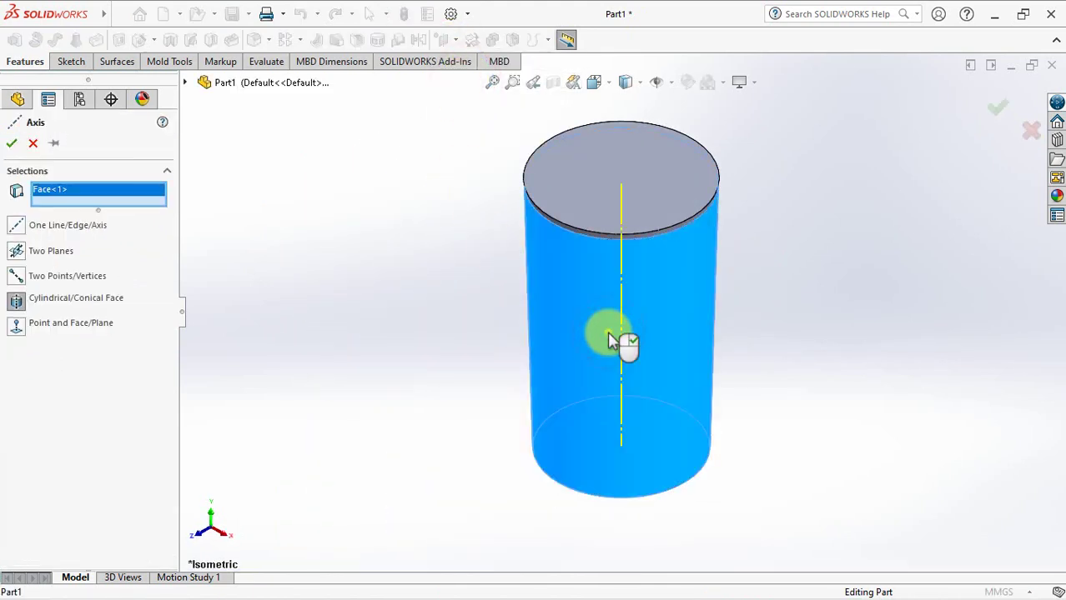
{"action": "right_click", "coordinate": [493, 303]}
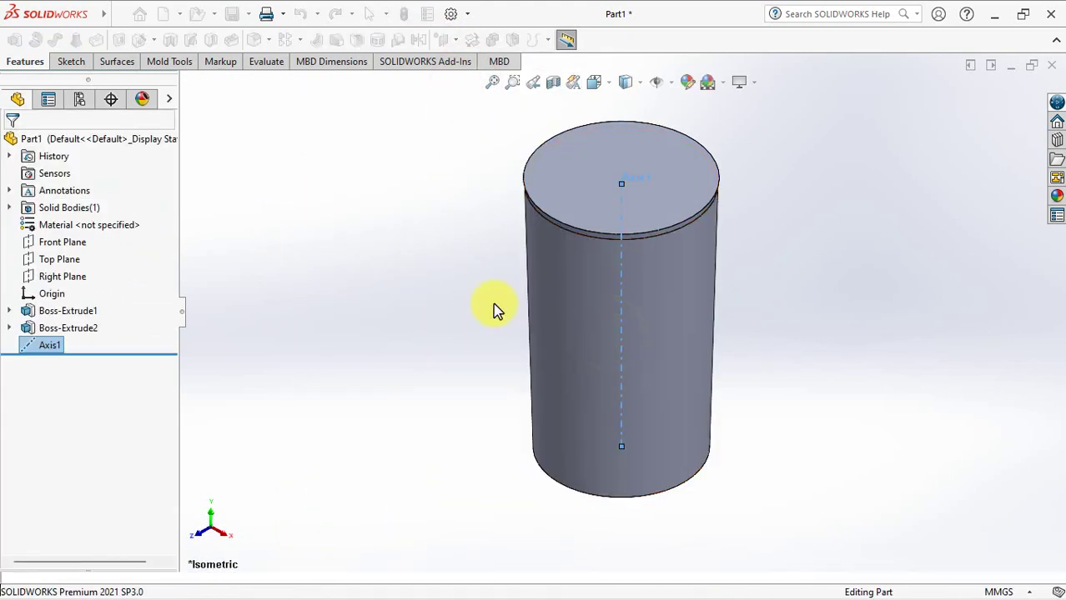
Sketch on the Right Plane by converting the cylinder's left side edge into a line.
{"action": "left_click", "coordinate": [52, 277]}
{"action": "left_click", "coordinate": [117, 63]}
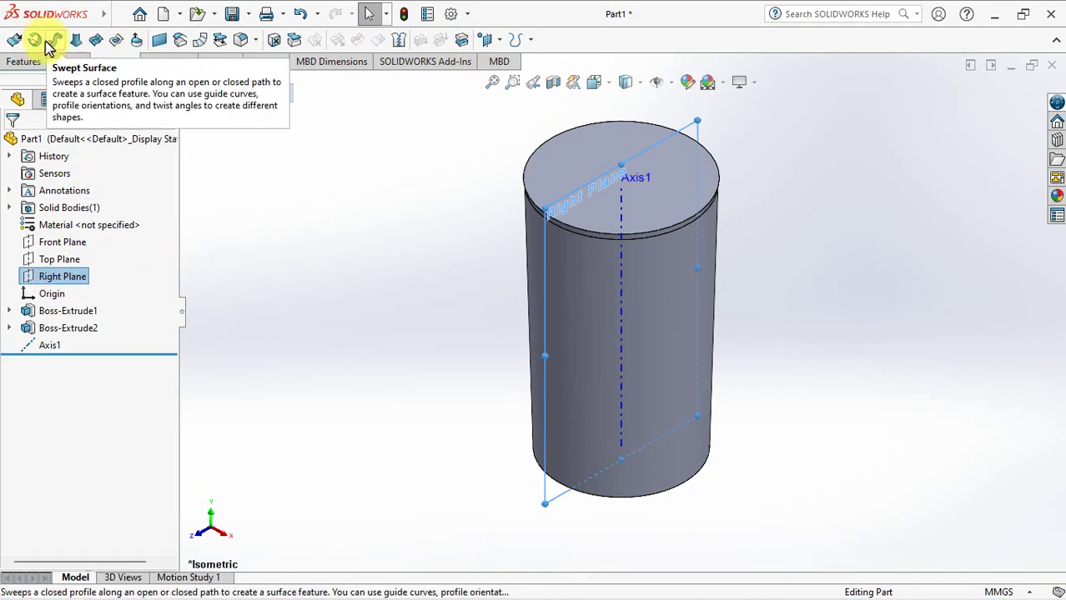
{"action": "left_click", "coordinate": [68, 61]}
{"action": "left_click", "coordinate": [14, 39]}
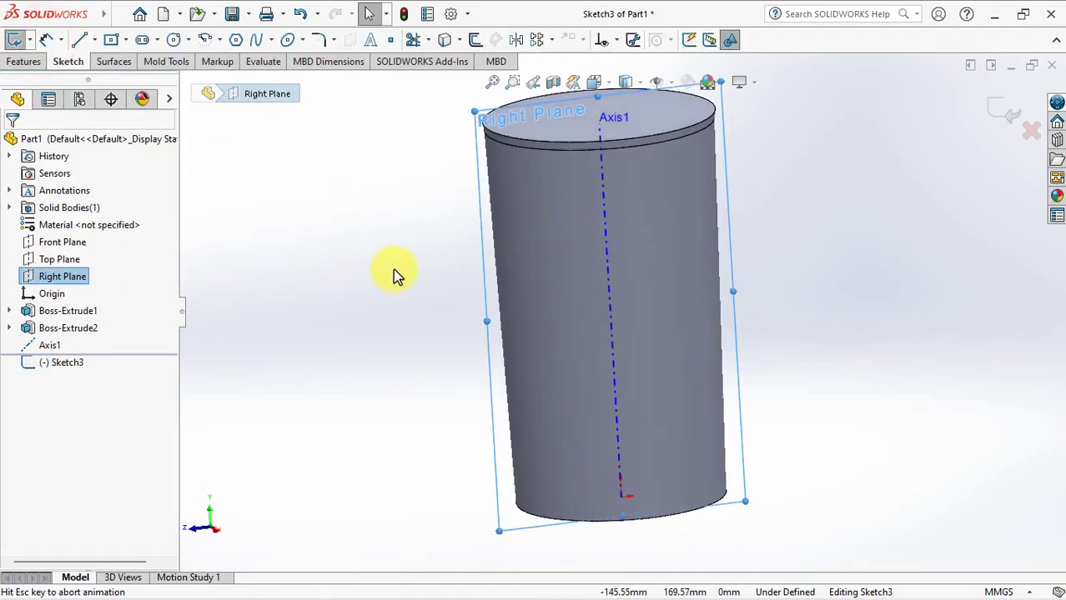
{"action": "left_click", "coordinate": [445, 39]}
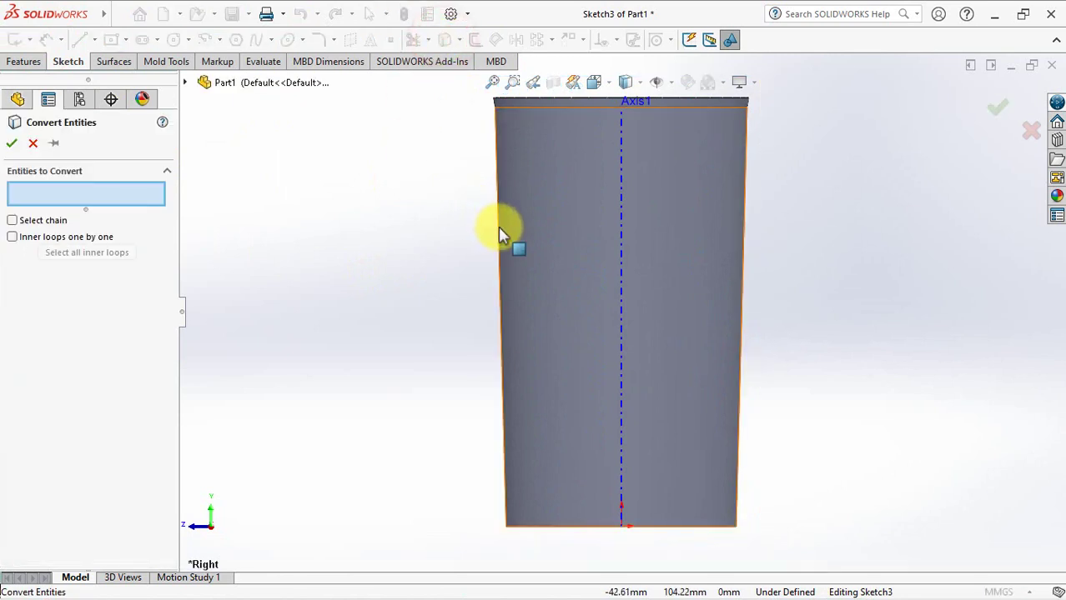
{"action": "left_click", "coordinate": [498, 226]}
{"action": "key", "text": "Return"}
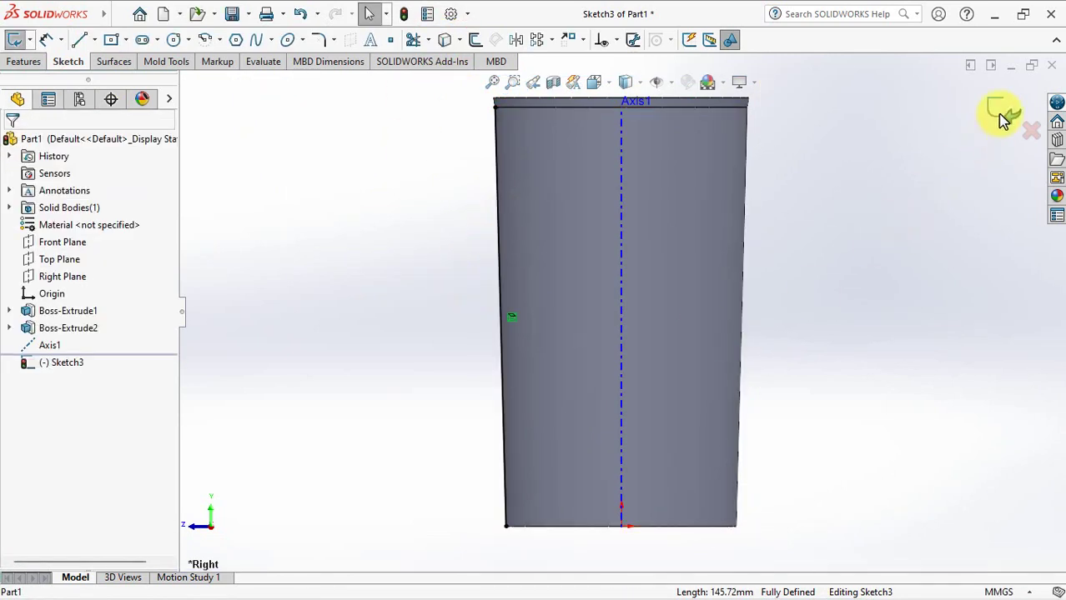
{"action": "left_click", "coordinate": [1003, 120]}
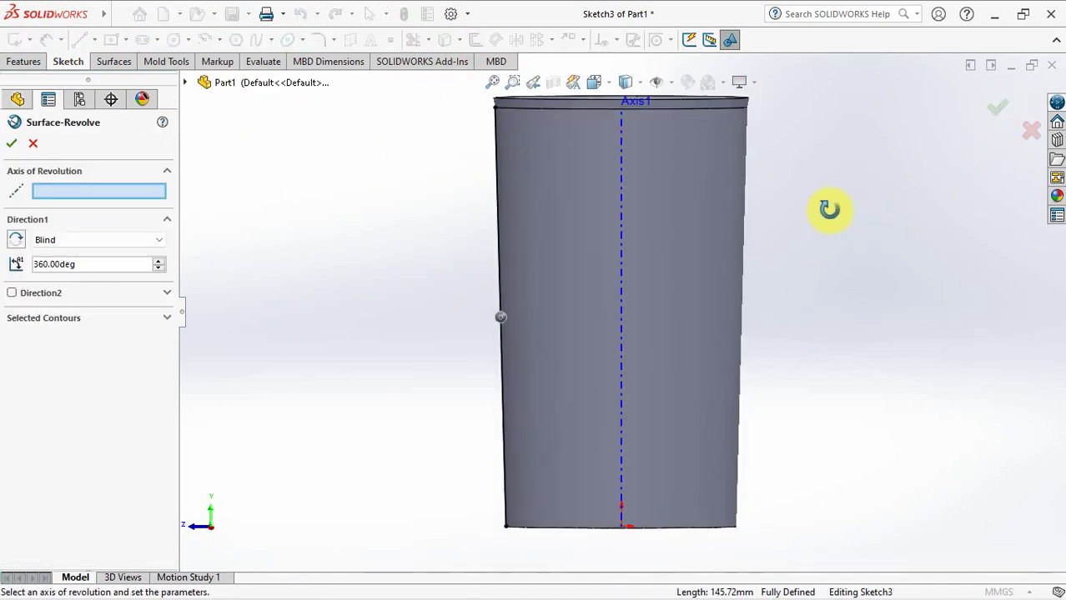
Revolve the side-edge sketch as a surface about Axis1, Mid Plane, 36°.
{"action": "middle_click_drag", "start_coordinate": [830, 210], "coordinate": [874, 249]}
{"action": "left_click", "coordinate": [132, 196]}
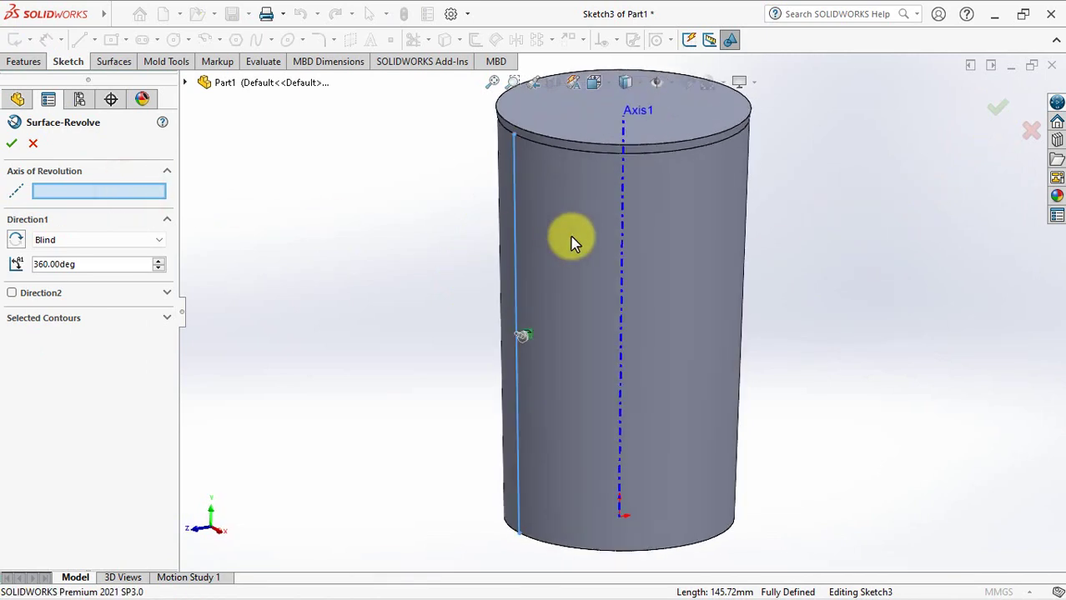
{"action": "left_click", "coordinate": [619, 245]}
{"action": "left_click", "coordinate": [84, 240]}
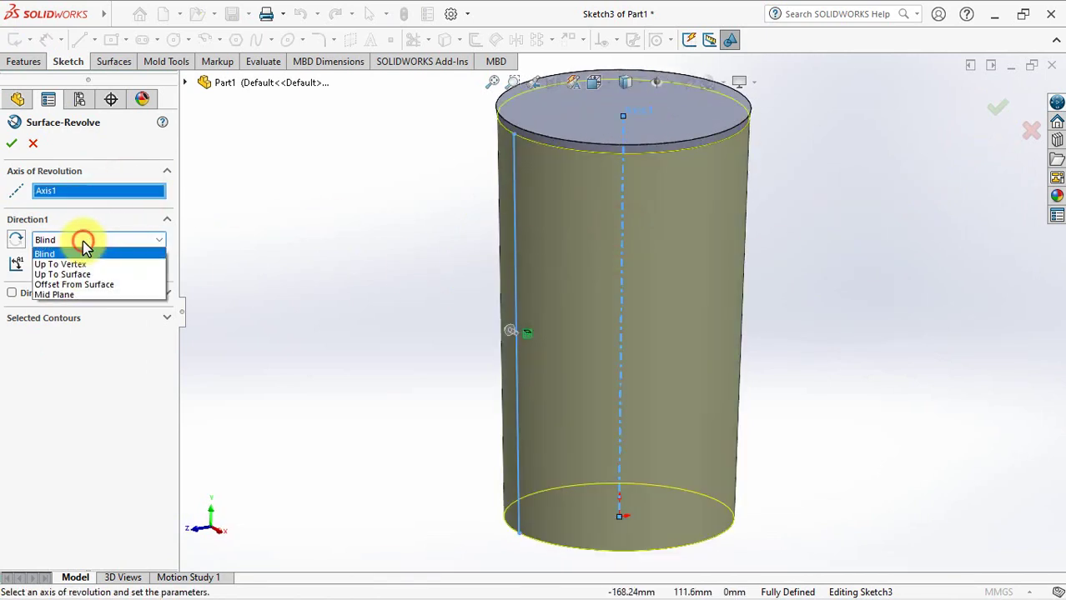
{"action": "left_click", "coordinate": [75, 295]}
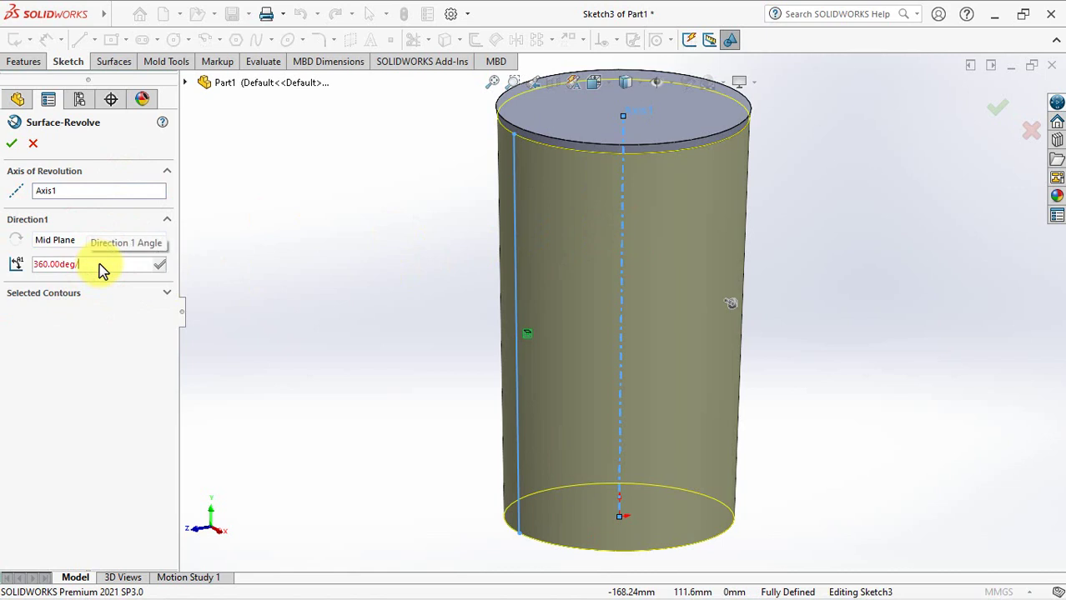
{"action": "type", "text": "36"}
{"action": "key", "text": "Return"}
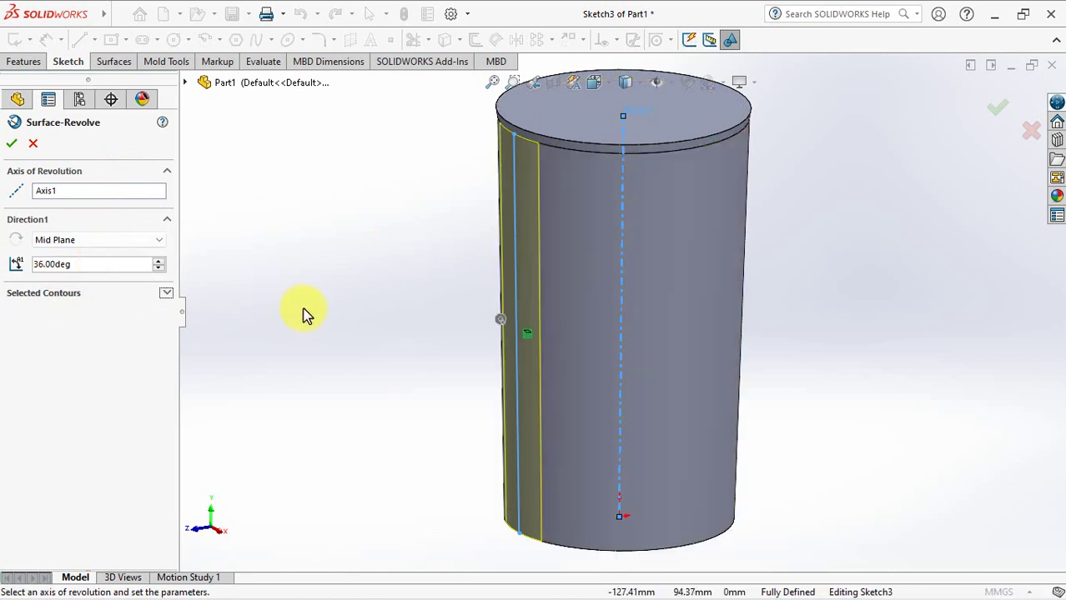
{"action": "left_click", "coordinate": [12, 143]}
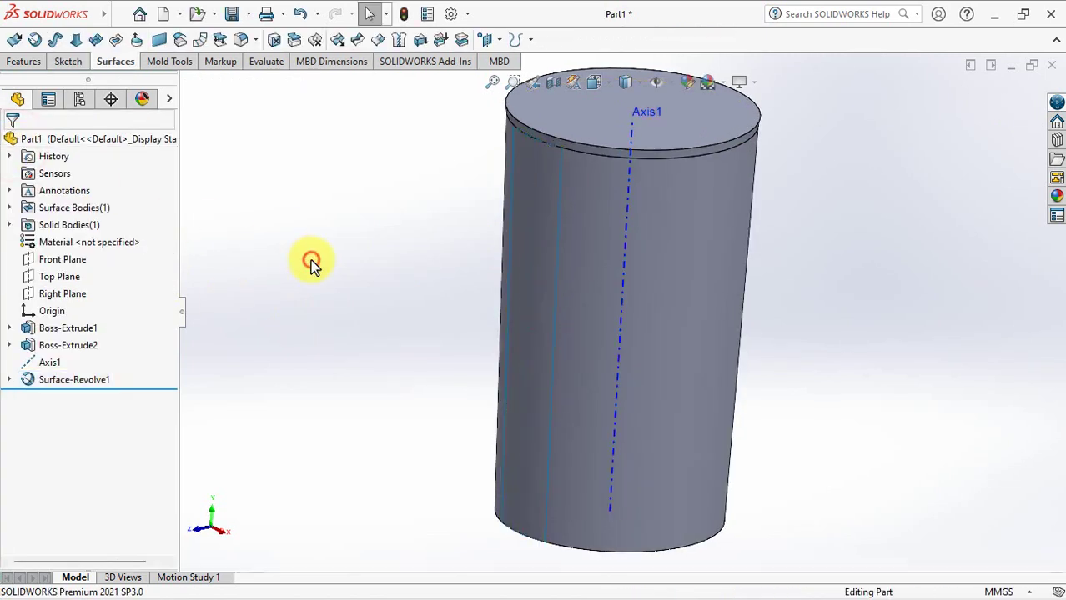
Hide the cylinder body and start a sketch on the Front Plane, viewed normal to it.
{"action": "left_click", "coordinate": [755, 292]}
{"action": "left_click", "coordinate": [747, 263]}
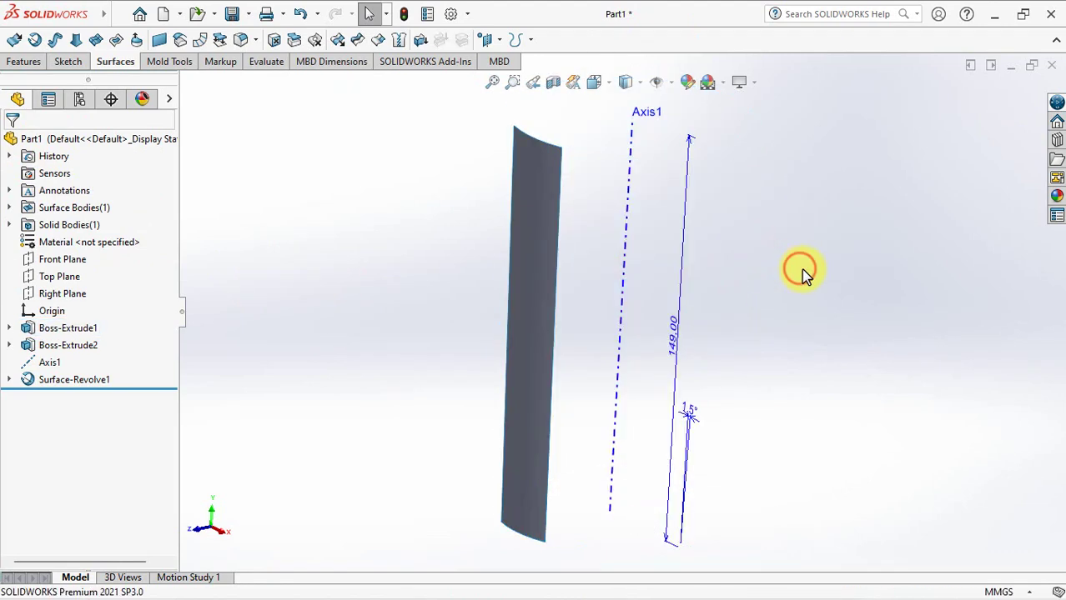
{"action": "left_click", "coordinate": [45, 264]}
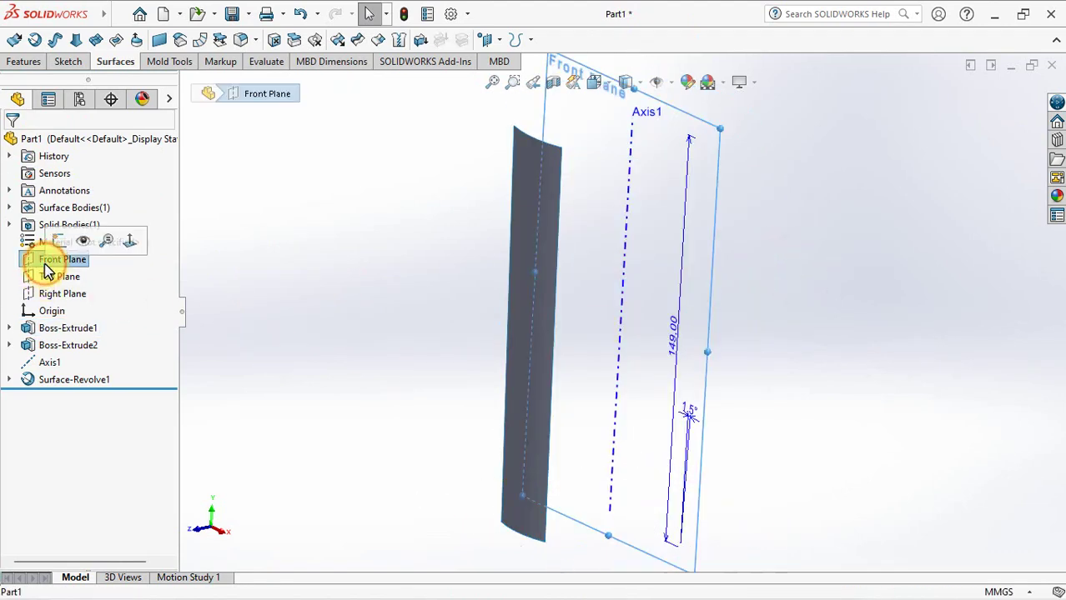
{"action": "mouse_move", "coordinate": [304, 324]}
{"action": "middle_mouse_down"}
{"action": "mouse_move", "coordinate": [369, 309]}
{"action": "mouse_move", "coordinate": [281, 328]}
{"action": "middle_mouse_up"}
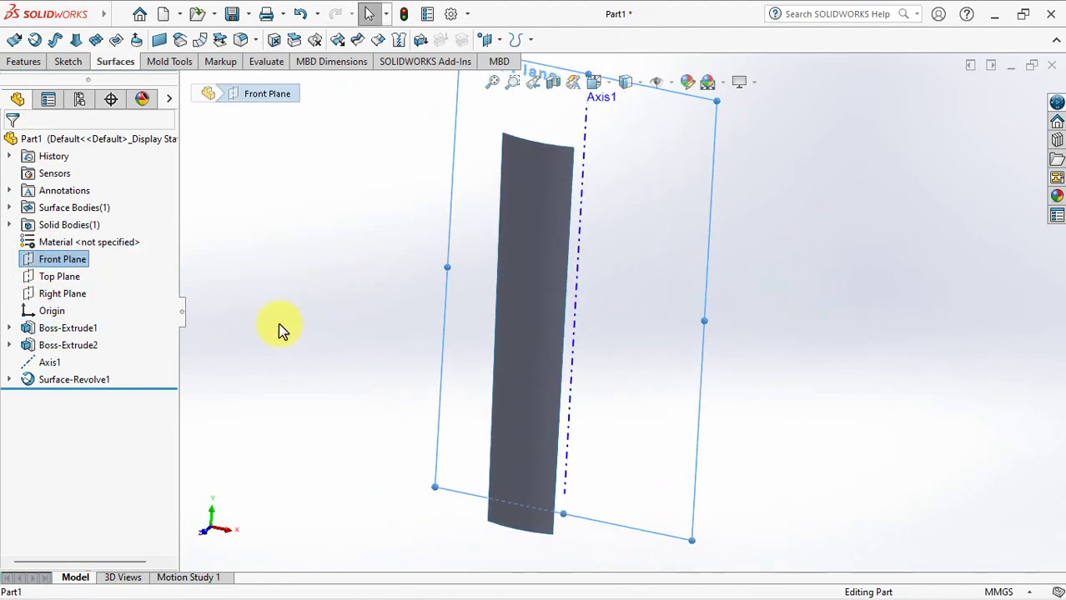
{"action": "left_click", "coordinate": [33, 263]}
{"action": "left_click", "coordinate": [37, 239]}
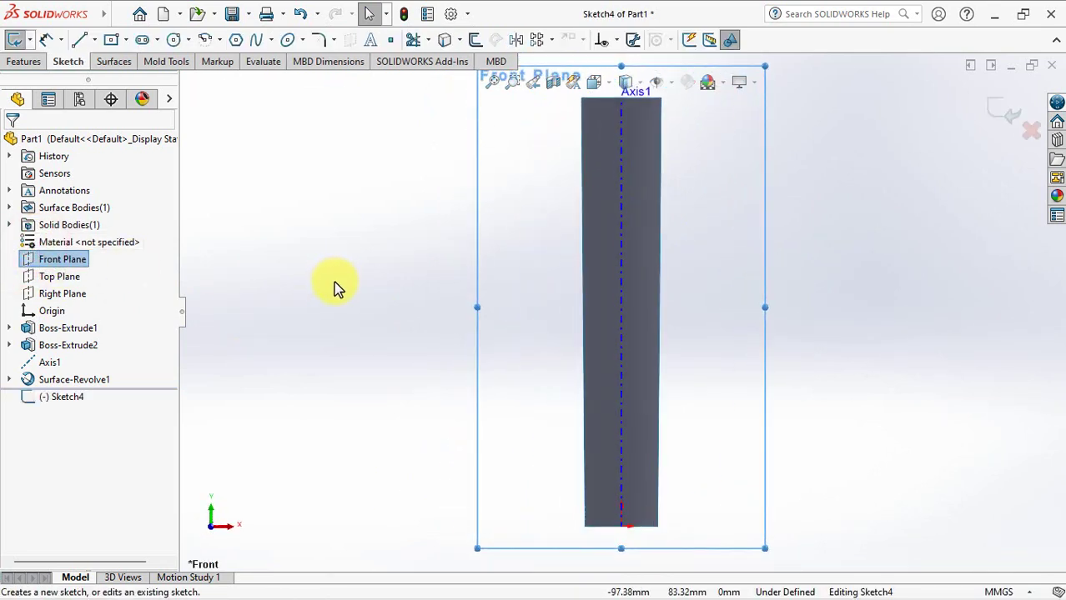
{"action": "left_click", "coordinate": [332, 278]}
Offset both side edges of the slice 1.00 mm inward as construction lines.
{"action": "left_click", "coordinate": [476, 40]}
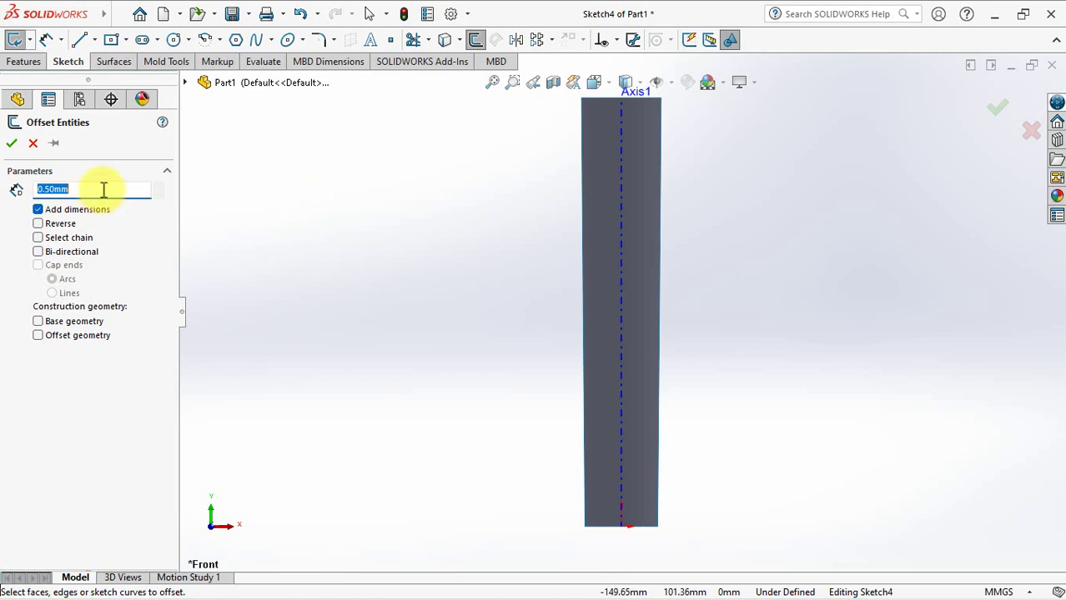
{"action": "type", "text": "1"}
{"action": "left_click", "coordinate": [584, 315]}
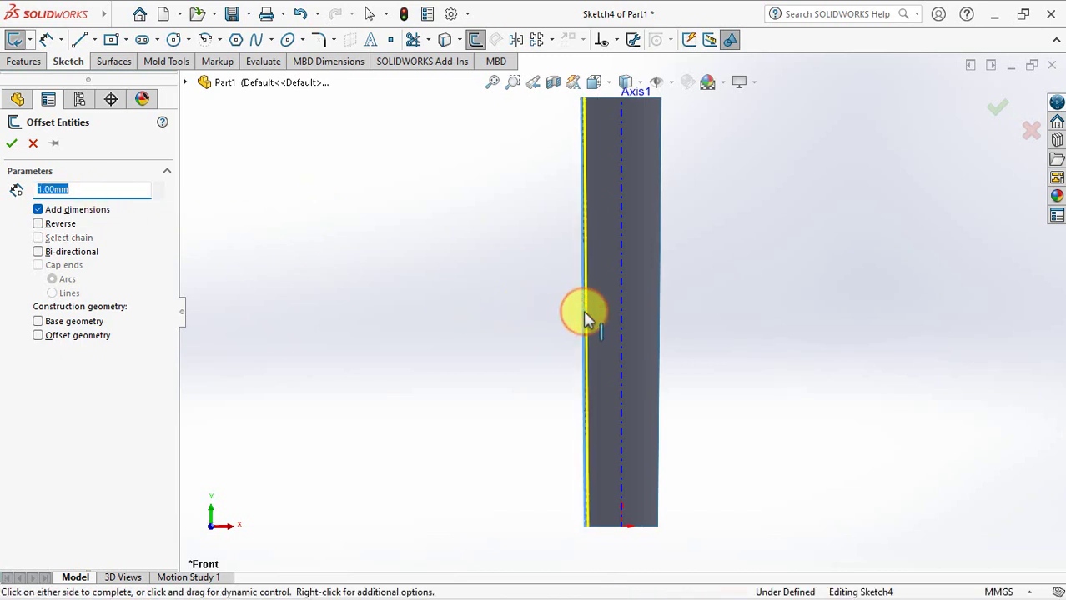
{"action": "left_click", "coordinate": [15, 145]}
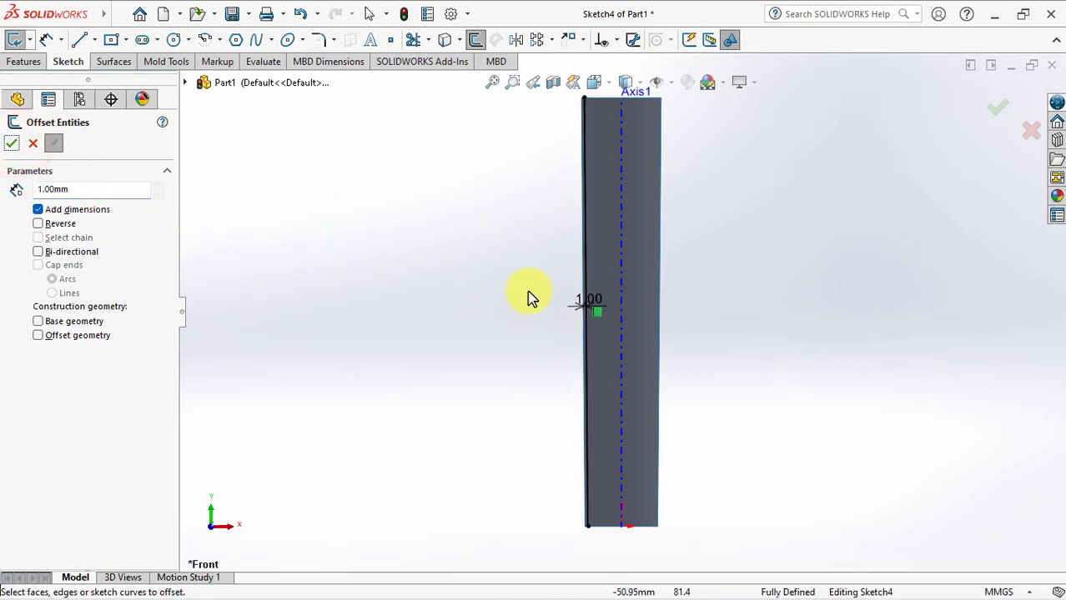
{"action": "left_click", "coordinate": [659, 311]}
{"action": "left_click", "coordinate": [667, 311]}
{"action": "type", "text": "9"}
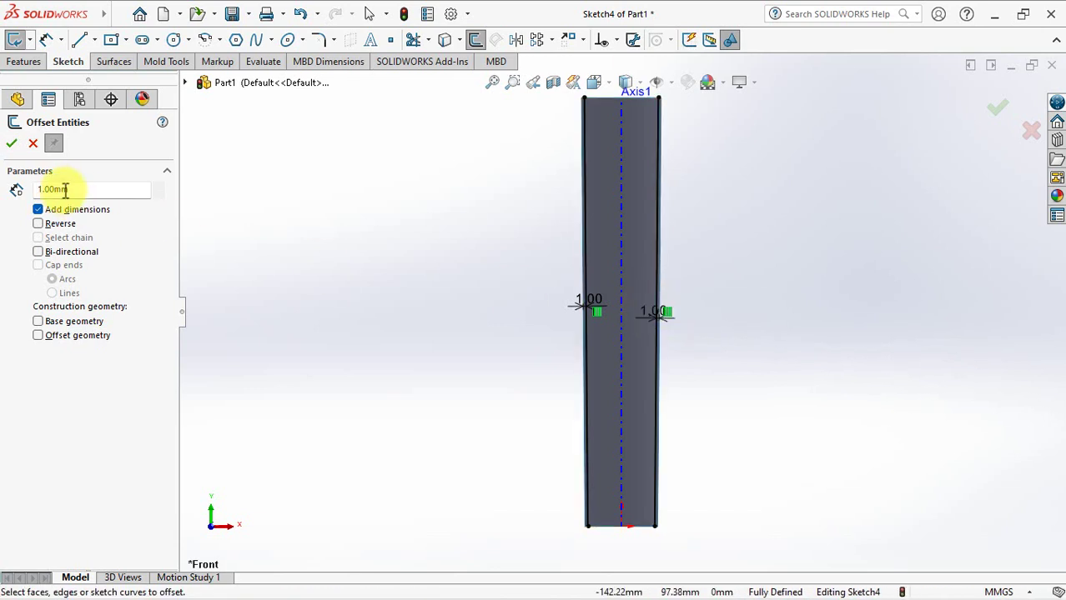
{"action": "left_click", "coordinate": [37, 335]}
Offset cross lines 9.00 mm above the bottom, then 30.00 mm apart upward.
{"action": "left_click", "coordinate": [609, 527]}
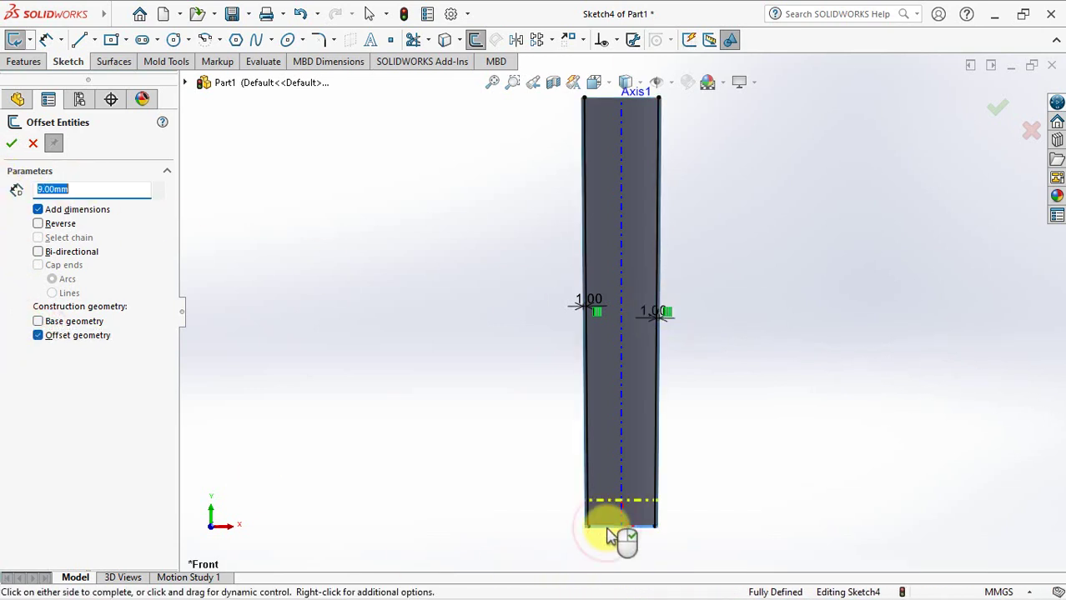
{"action": "left_click", "coordinate": [609, 534]}
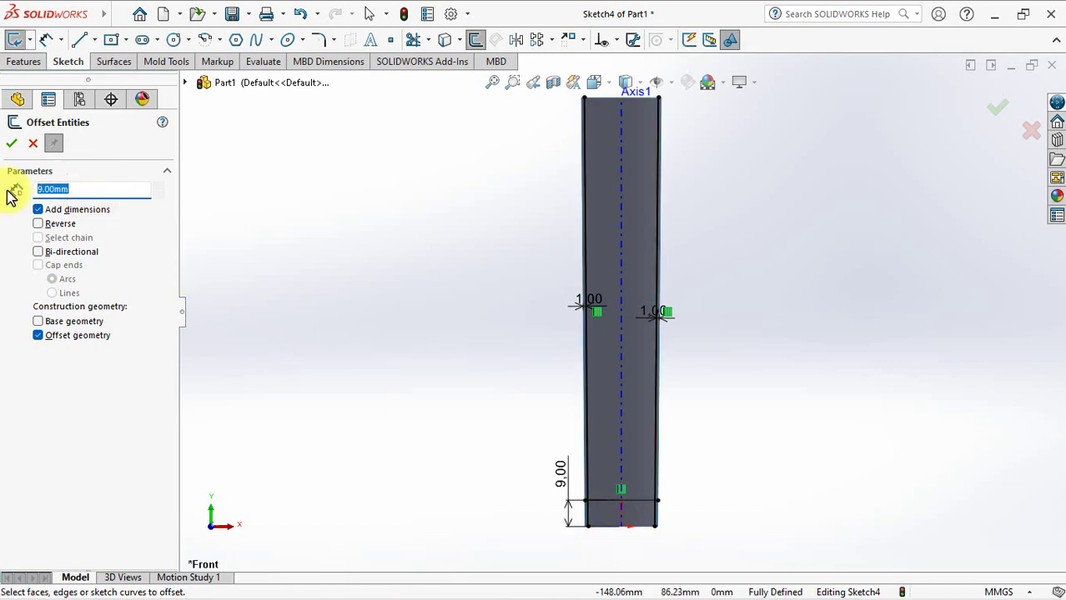
{"action": "type", "text": "30"}
{"action": "left_click", "coordinate": [614, 501]}
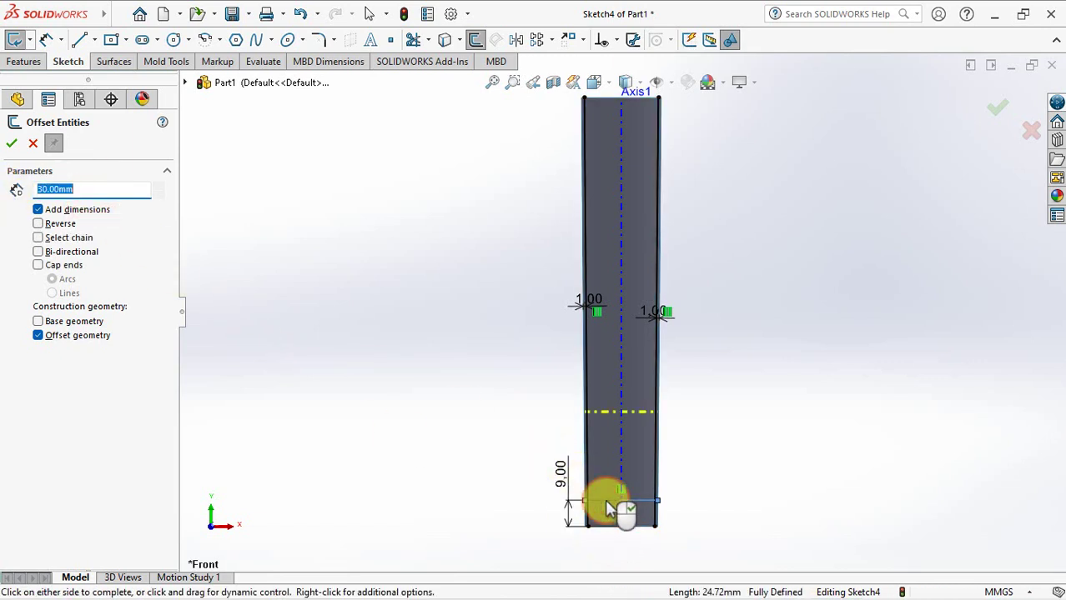
{"action": "left_click", "coordinate": [613, 400]}
{"action": "left_click", "coordinate": [607, 323]}
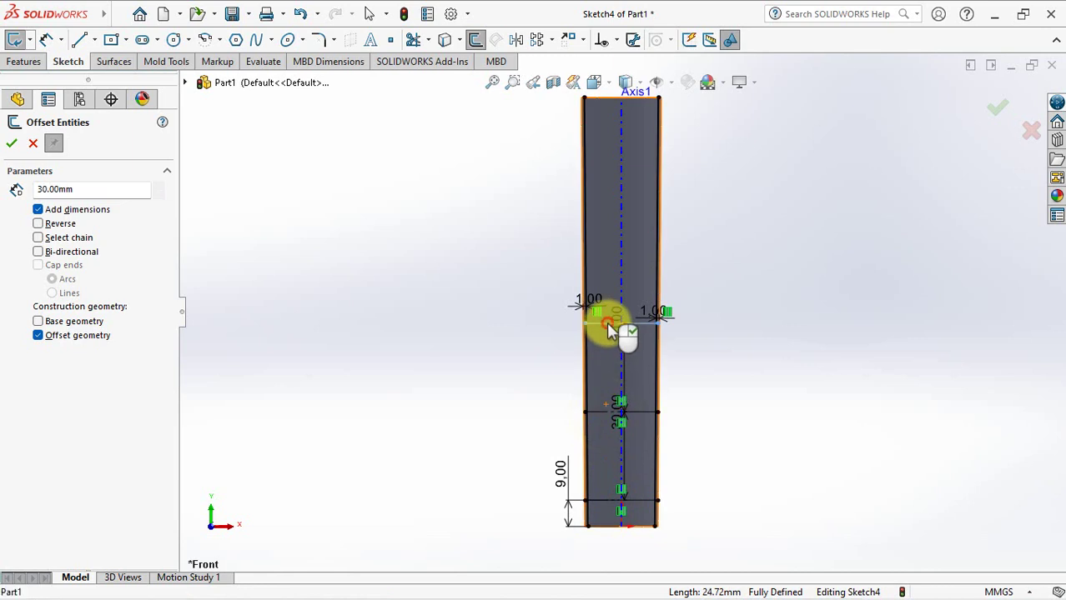
{"action": "left_click", "coordinate": [10, 147]}
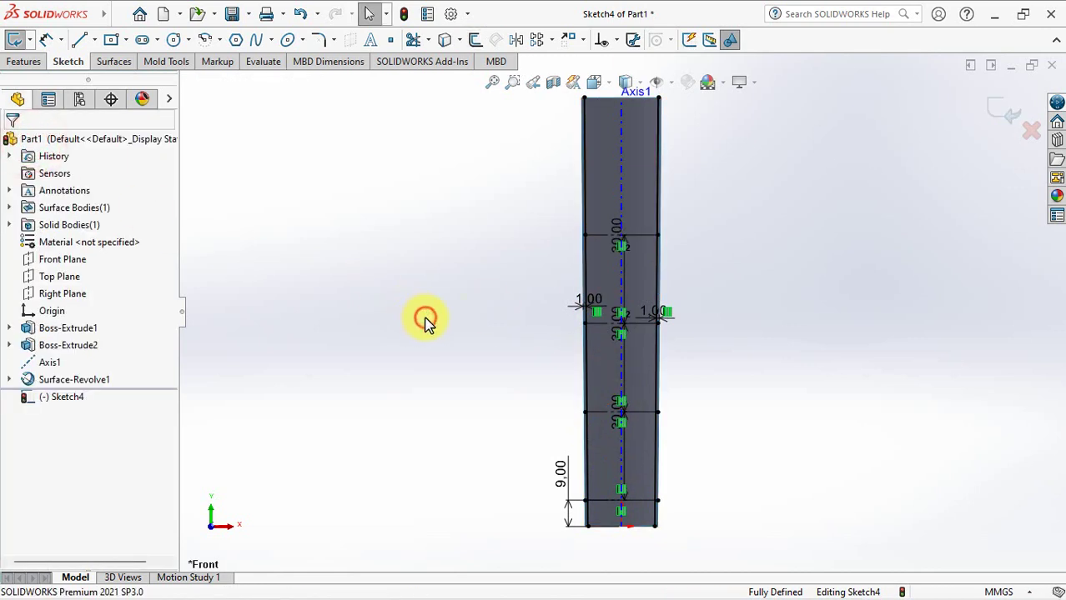
Move the 30.00 dimensions beside the part and zoom in on the slice.
{"action": "left_click_drag", "start_coordinate": [599, 443], "coordinate": [564, 457]}
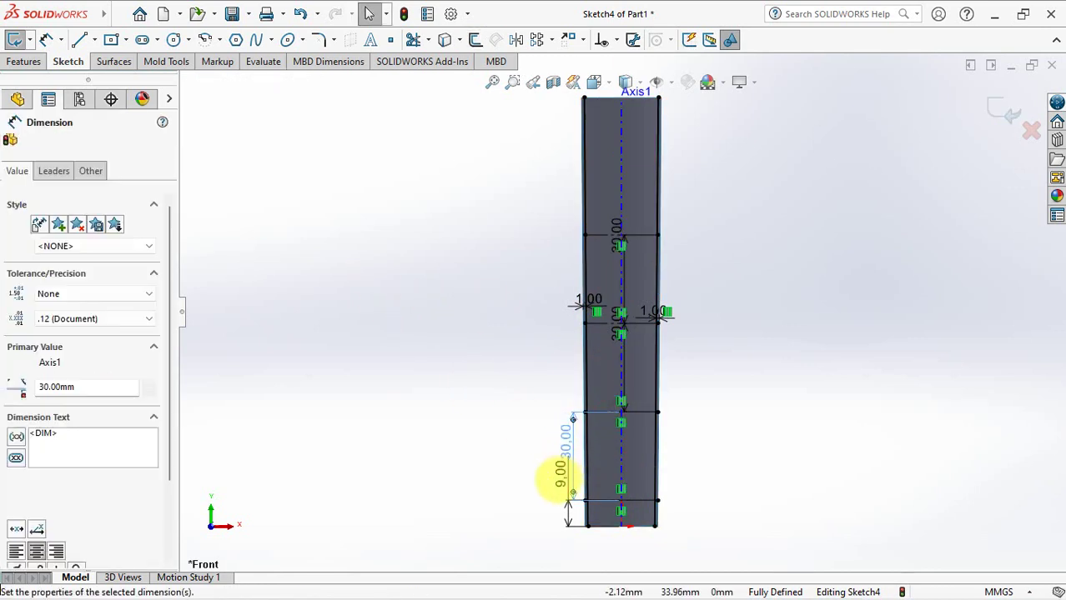
{"action": "left_click_drag", "start_coordinate": [619, 323], "coordinate": [552, 376]}
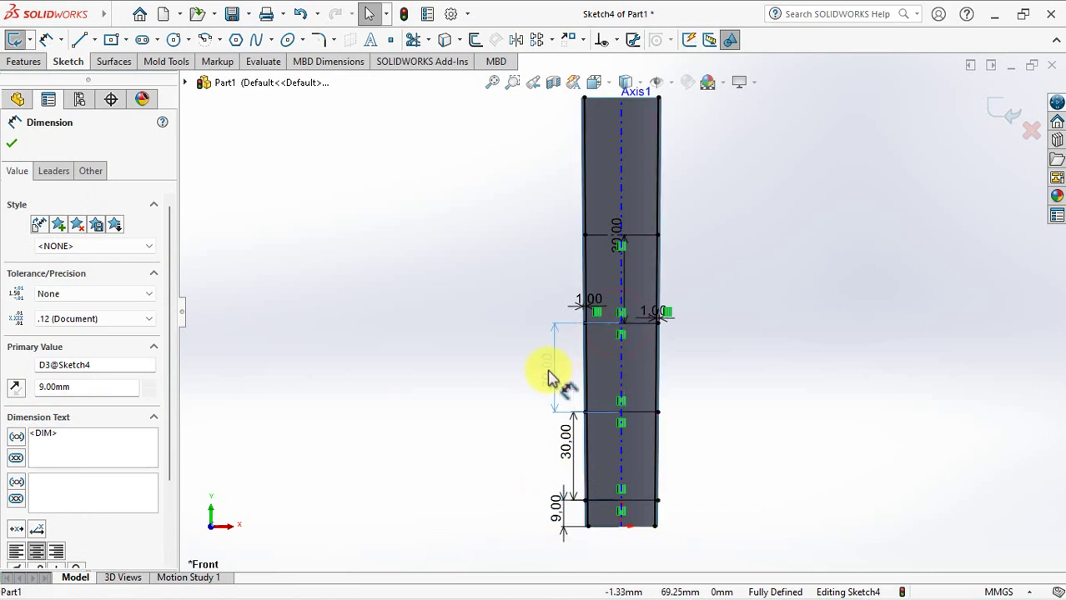
{"action": "left_click_drag", "start_coordinate": [619, 238], "coordinate": [550, 280]}
{"action": "left_click", "coordinate": [750, 392]}
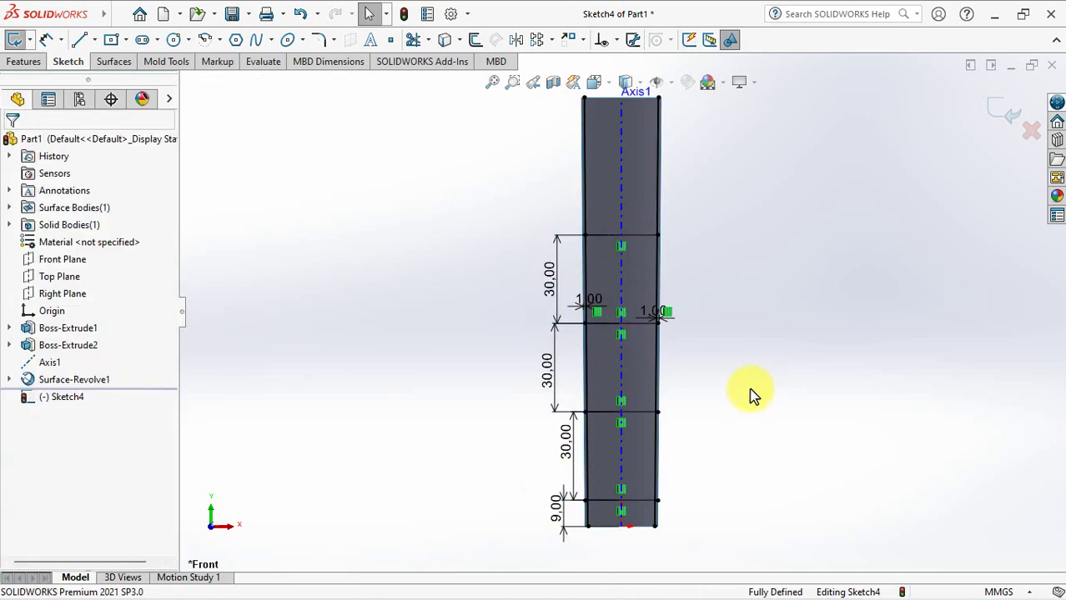
{"action": "mouse_move", "coordinate": [728, 411]}
{"action": "middle_mouse_down", "text": "shift"}
{"action": "mouse_move", "coordinate": [725, 368]}
{"action": "mouse_move", "coordinate": [768, 282]}
{"action": "mouse_move", "coordinate": [768, 310]}
{"action": "middle_mouse_up", "text": "shift"}
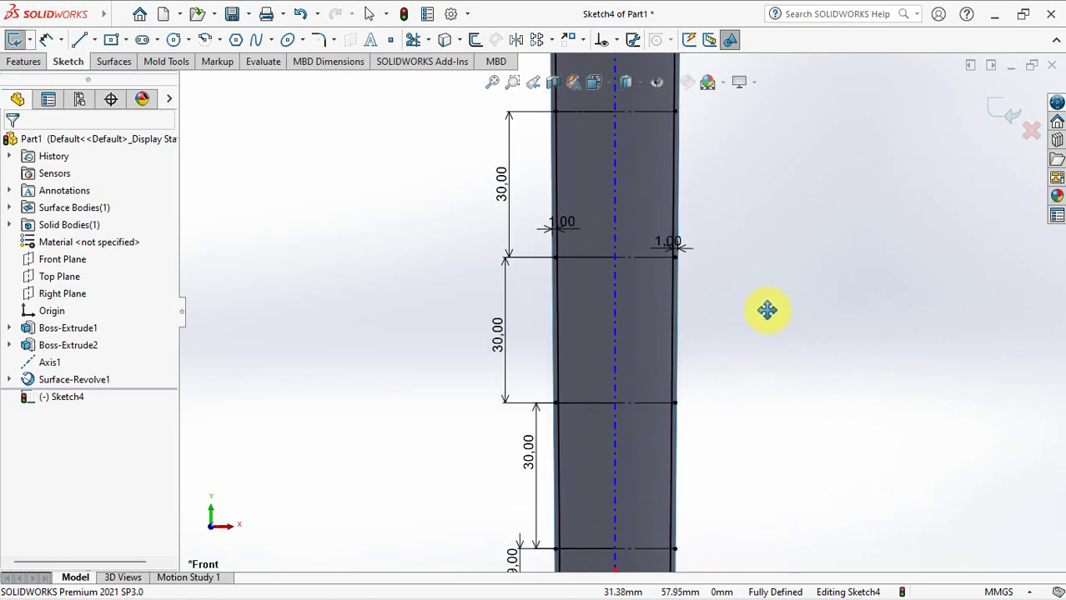
Draw two centre-point arcs between the side lines forming a circle in the lowest band.
{"action": "left_click", "coordinate": [220, 40]}
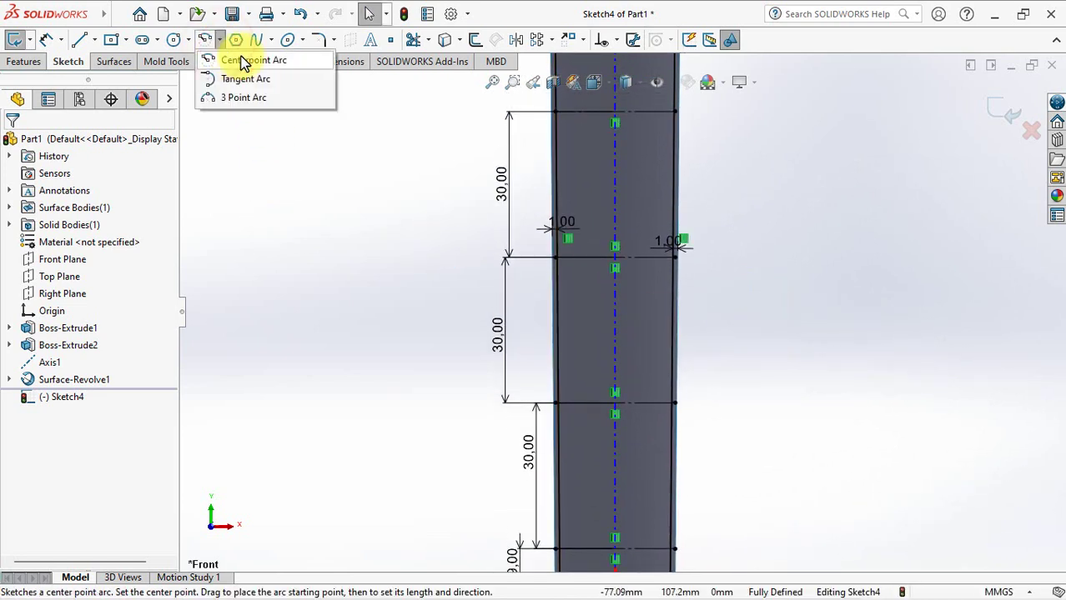
{"action": "left_click", "coordinate": [244, 65]}
{"action": "left_click", "coordinate": [18, 203]}
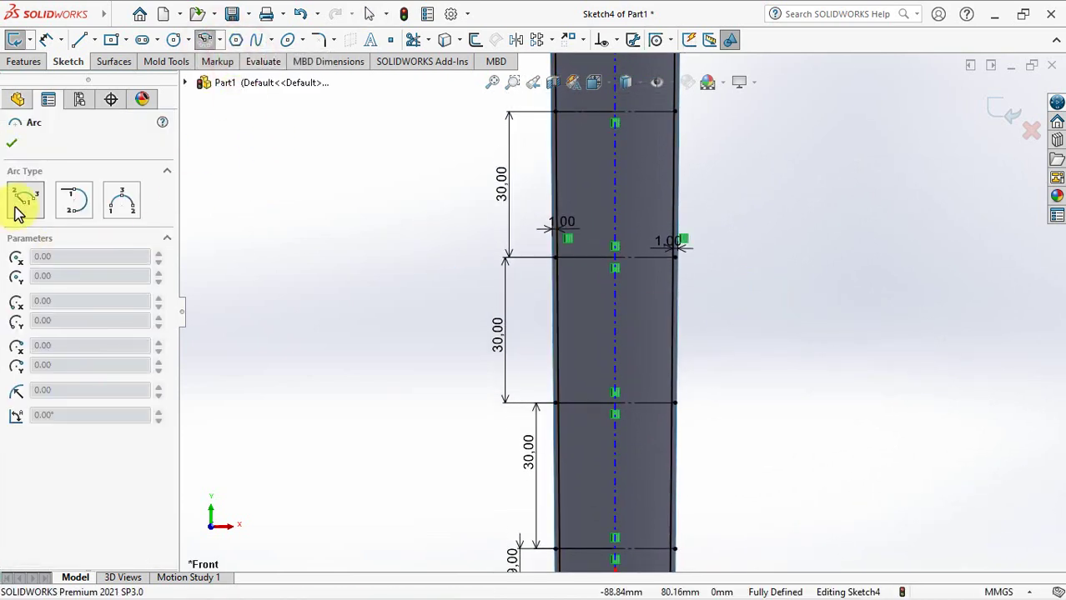
{"action": "left_click", "coordinate": [617, 500]}
{"action": "left_click", "coordinate": [557, 502]}
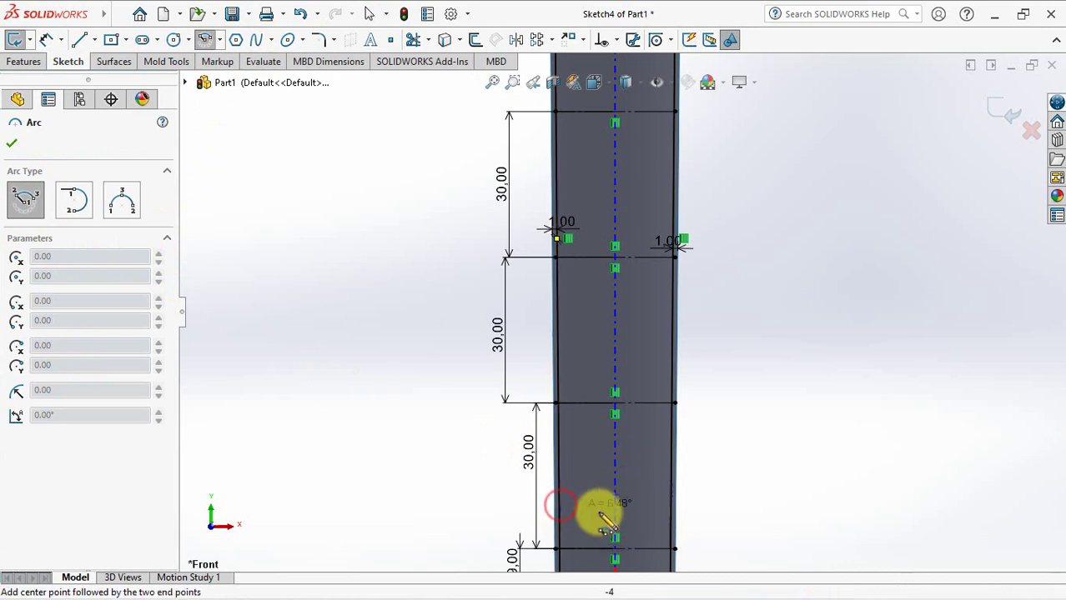
{"action": "left_click", "coordinate": [673, 507]}
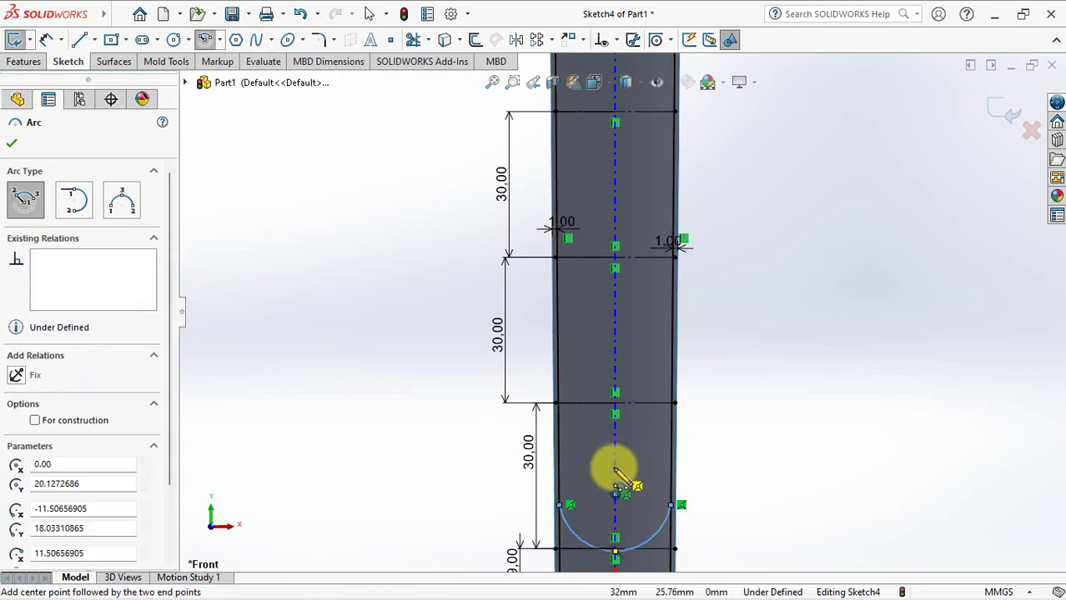
{"action": "left_click_drag", "start_coordinate": [615, 472], "coordinate": [564, 442]}
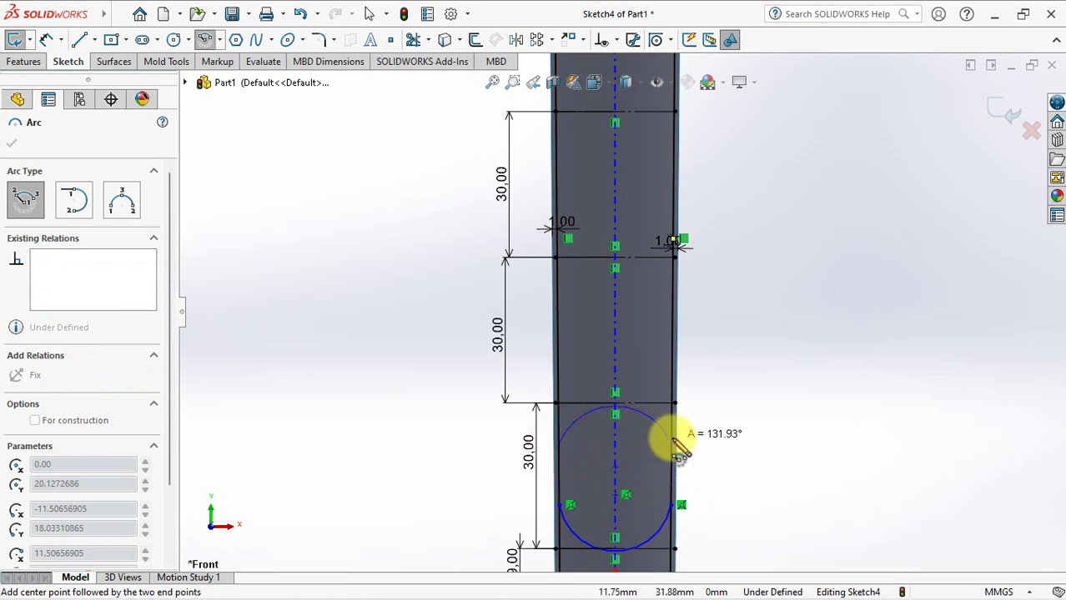
{"action": "left_click", "coordinate": [679, 443]}
Draw two more arcs forming a circle in the top band, then end the arc tool.
{"action": "left_click", "coordinate": [615, 209]}
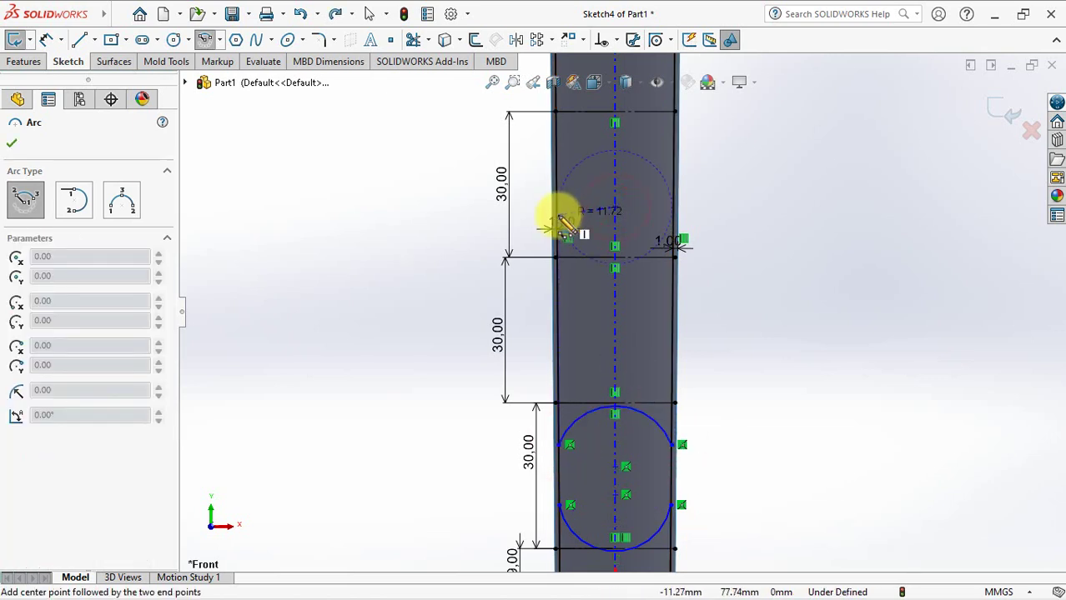
{"action": "left_click", "coordinate": [557, 219]}
{"action": "left_click", "coordinate": [674, 216]}
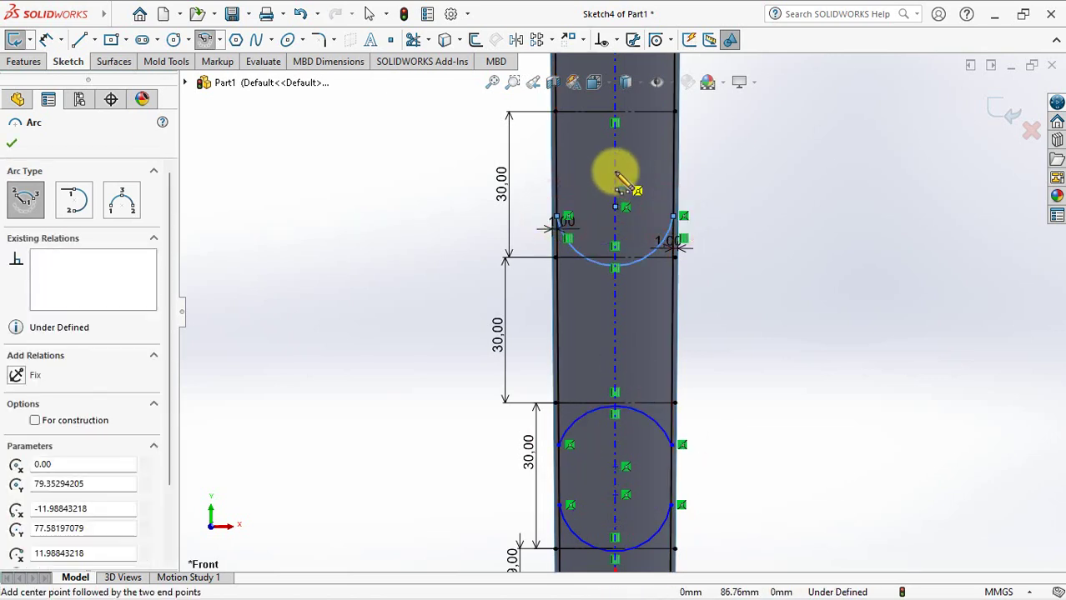
{"action": "left_click", "coordinate": [616, 175]}
{"action": "left_click", "coordinate": [557, 164]}
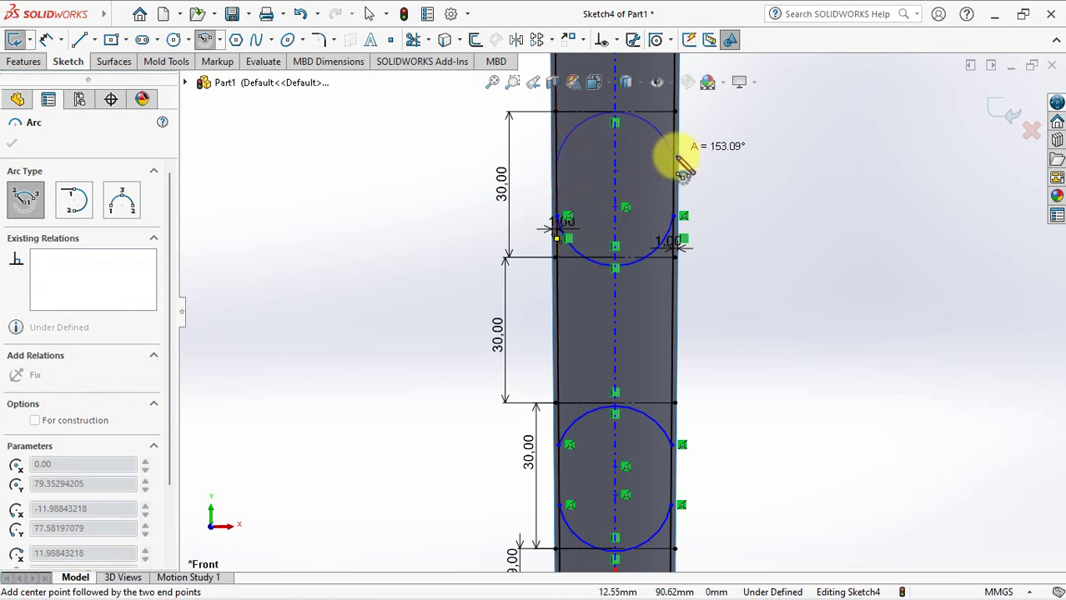
{"action": "left_click", "coordinate": [677, 165]}
{"action": "right_click", "coordinate": [693, 171]}
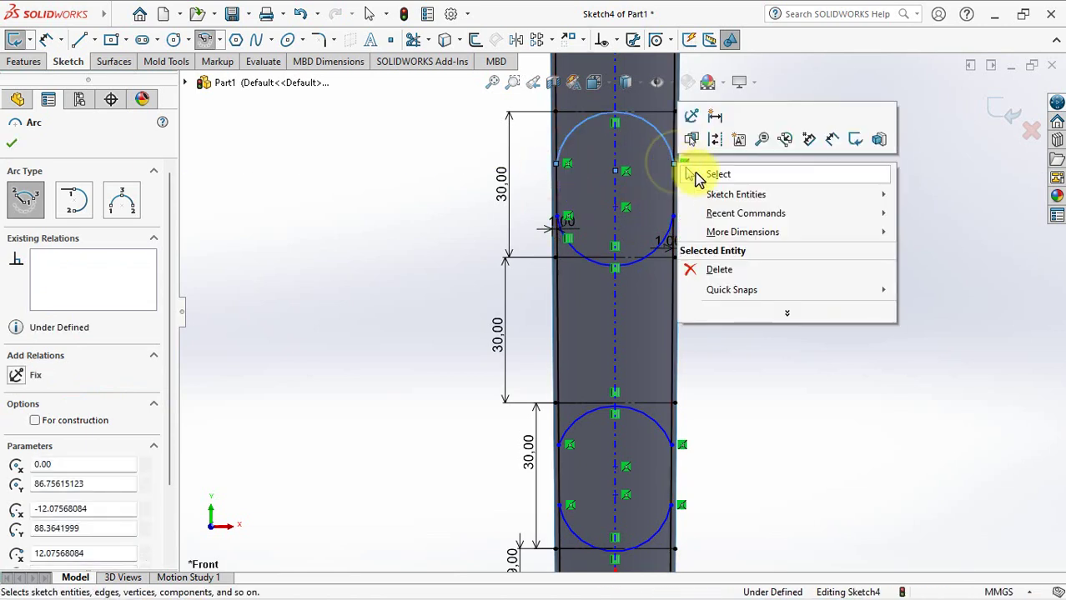
{"action": "left_click", "coordinate": [705, 173]}
Make all four arcs equal with an Equal relation.
{"action": "left_click", "coordinate": [611, 39]}
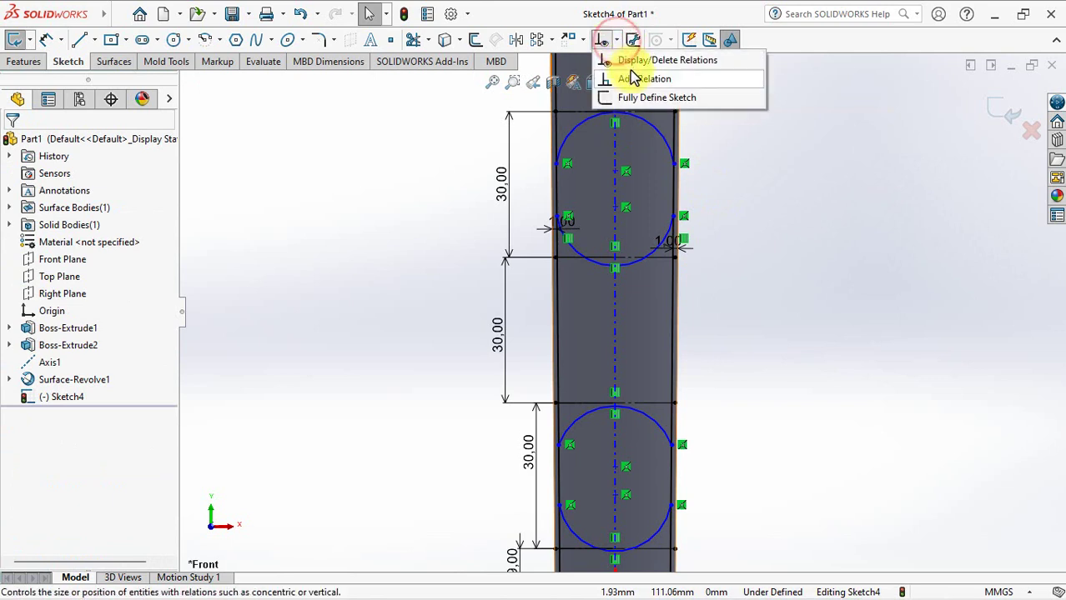
{"action": "left_click", "coordinate": [638, 76]}
{"action": "left_click", "coordinate": [577, 132]}
{"action": "left_click", "coordinate": [576, 254]}
{"action": "left_click", "coordinate": [581, 421]}
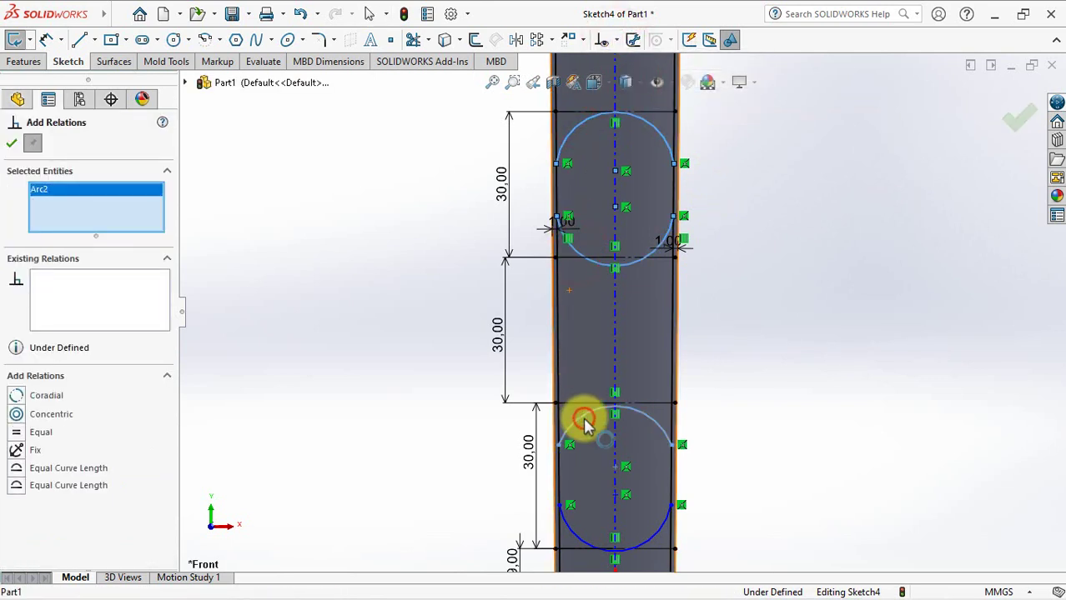
{"action": "left_click", "coordinate": [571, 533]}
{"action": "left_click", "coordinate": [14, 445]}
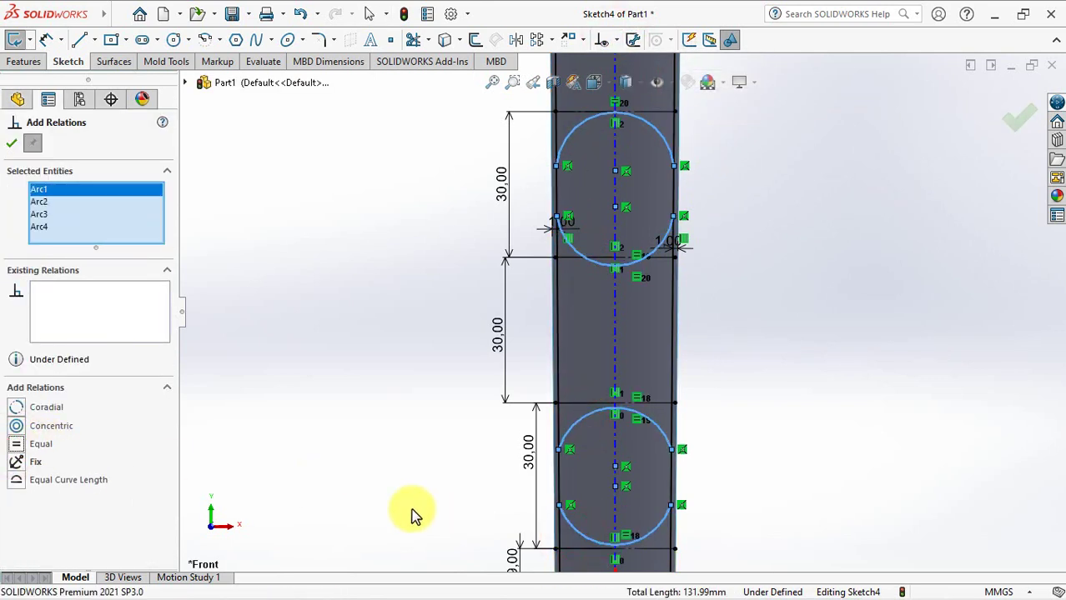
Make Arc1–Arc4 tangent to Line15, Line16, Line17 and Line18 respectively.
{"action": "left_click", "coordinate": [577, 548]}
{"action": "left_click", "coordinate": [578, 525]}
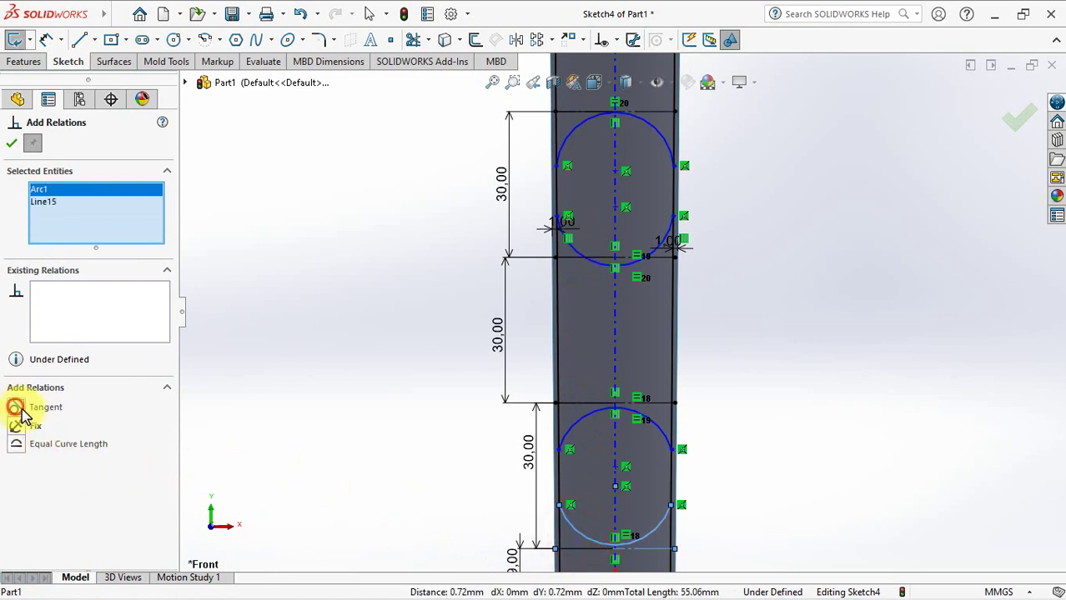
{"action": "left_click", "coordinate": [15, 407]}
{"action": "left_click", "coordinate": [571, 424]}
{"action": "left_click", "coordinate": [564, 404]}
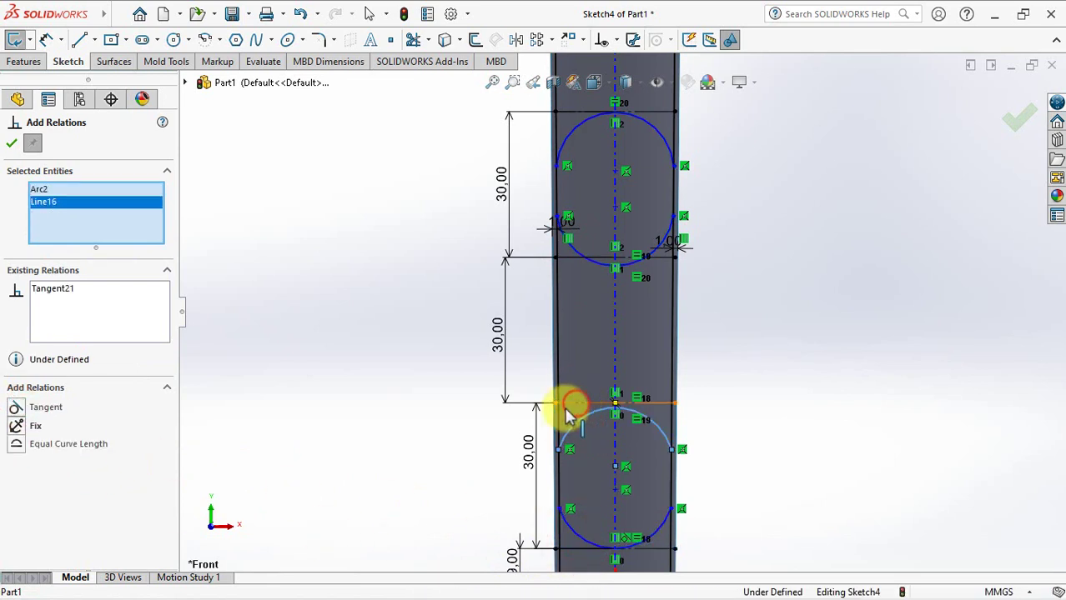
{"action": "left_click", "coordinate": [15, 407]}
{"action": "left_click", "coordinate": [588, 261]}
{"action": "left_click", "coordinate": [573, 258]}
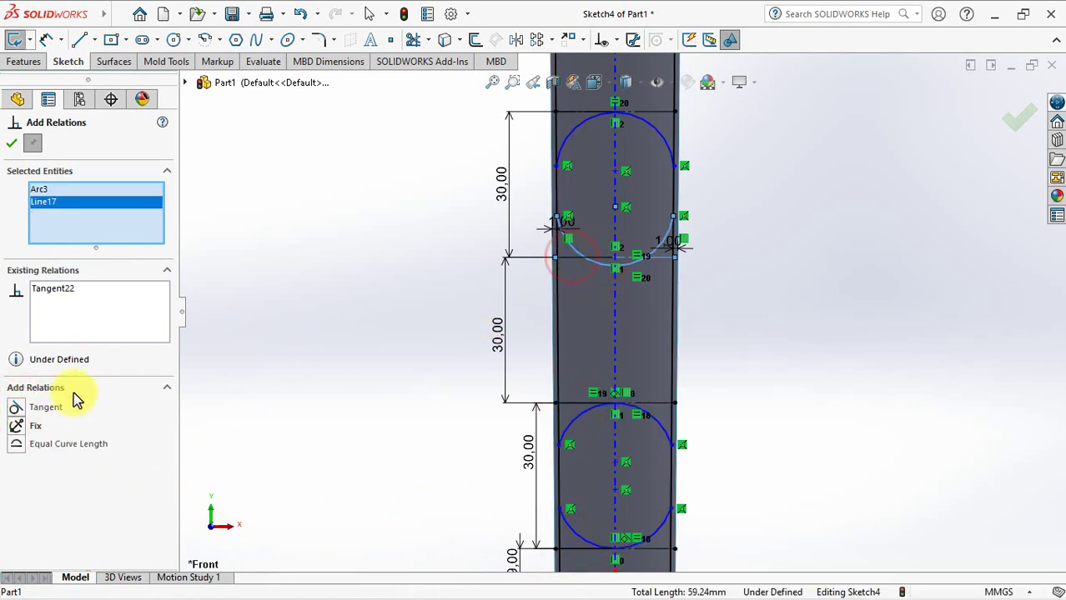
{"action": "left_click", "coordinate": [27, 409]}
{"action": "left_click", "coordinate": [577, 125]}
{"action": "left_click", "coordinate": [574, 110]}
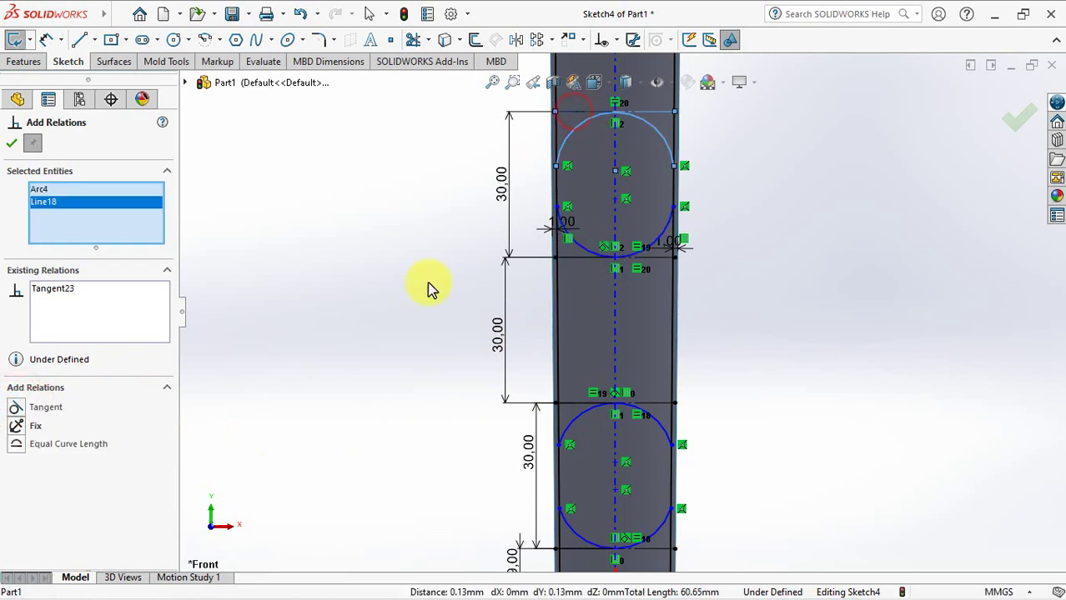
{"action": "left_click", "coordinate": [18, 407]}
{"action": "left_click", "coordinate": [9, 145]}
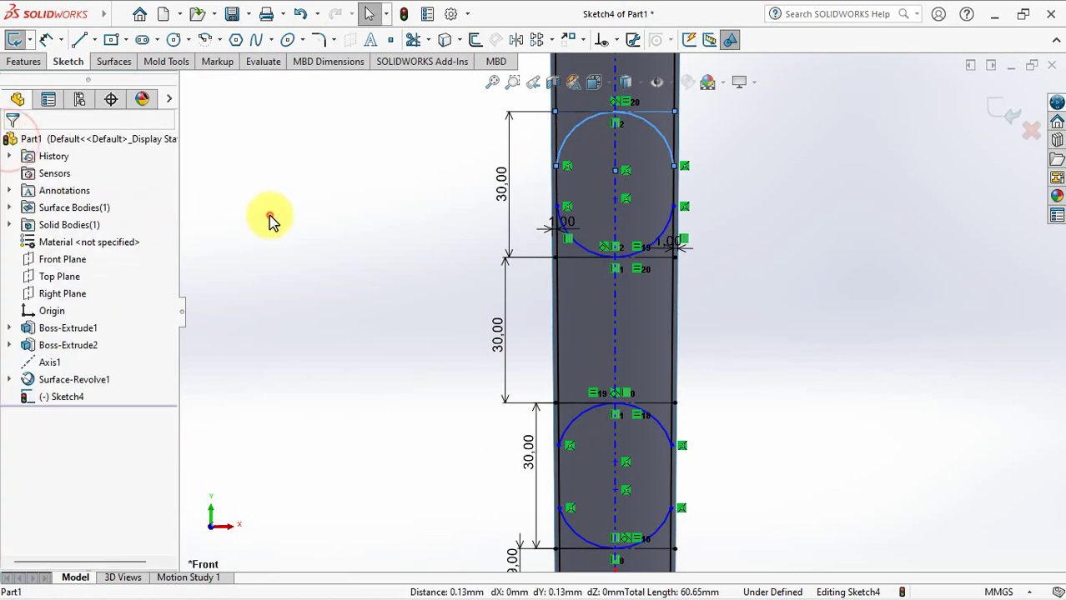
Dimension the arc radius to 15 mm, fully defining Sketch4.
{"action": "left_click", "coordinate": [46, 39]}
{"action": "left_click", "coordinate": [655, 425]}
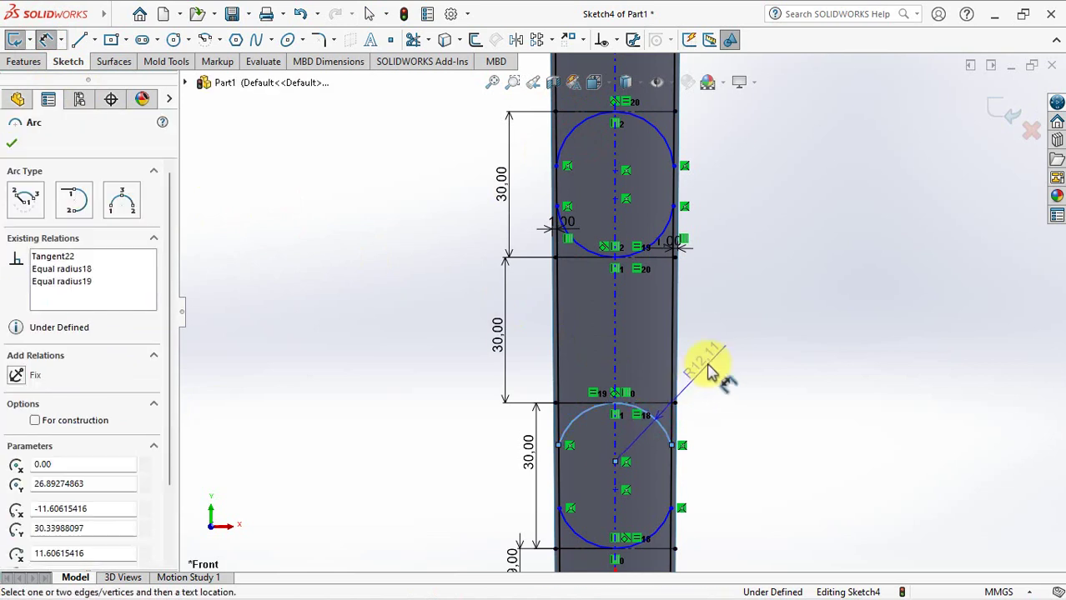
{"action": "left_click", "coordinate": [713, 367]}
{"action": "type", "text": "15"}
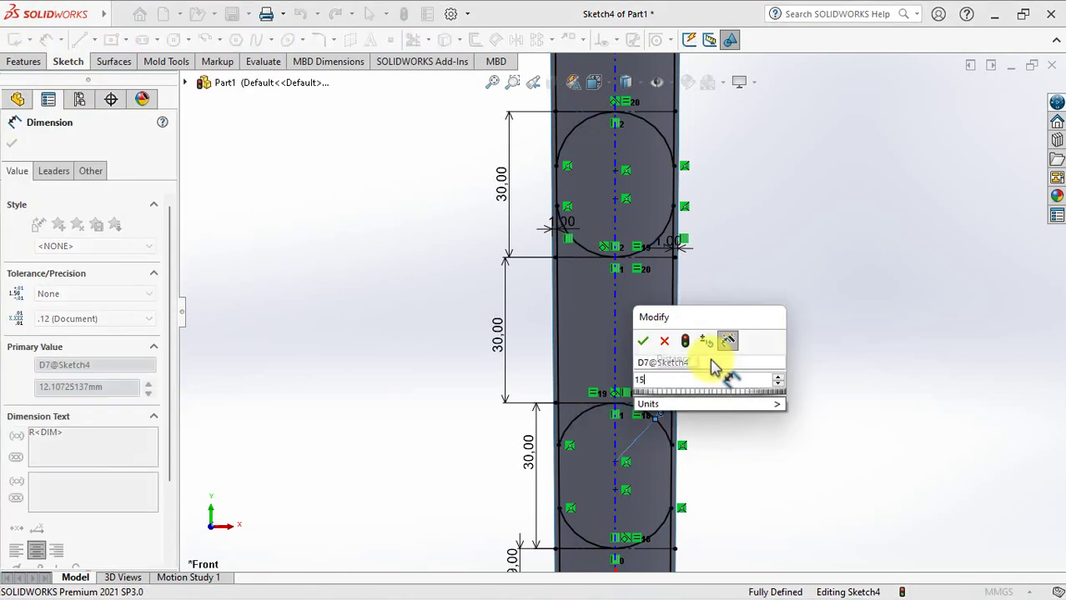
{"action": "left_click", "coordinate": [644, 342]}
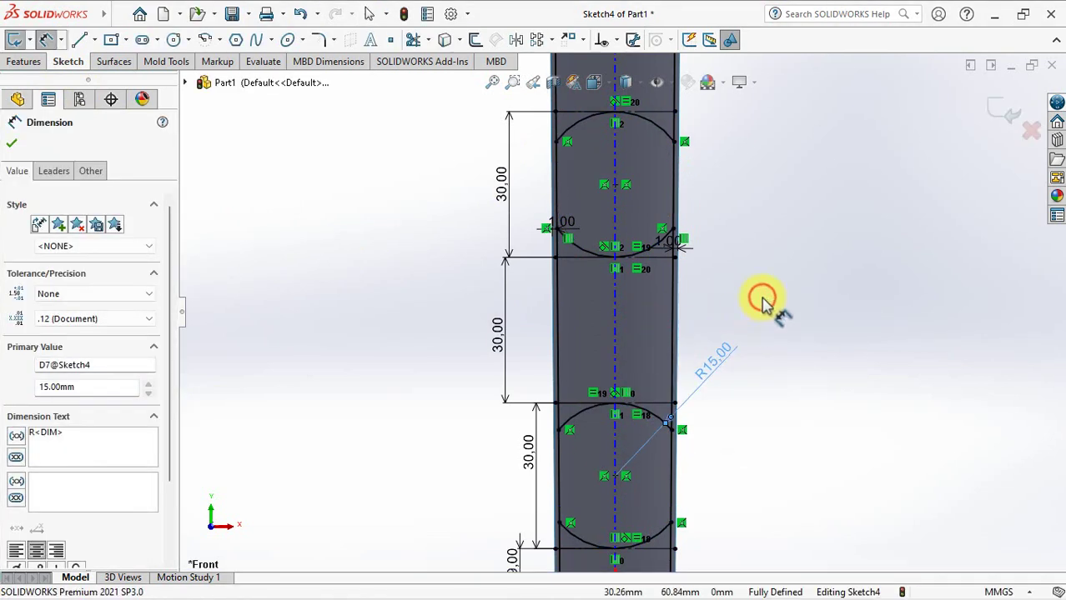
{"action": "left_click", "coordinate": [413, 39]}
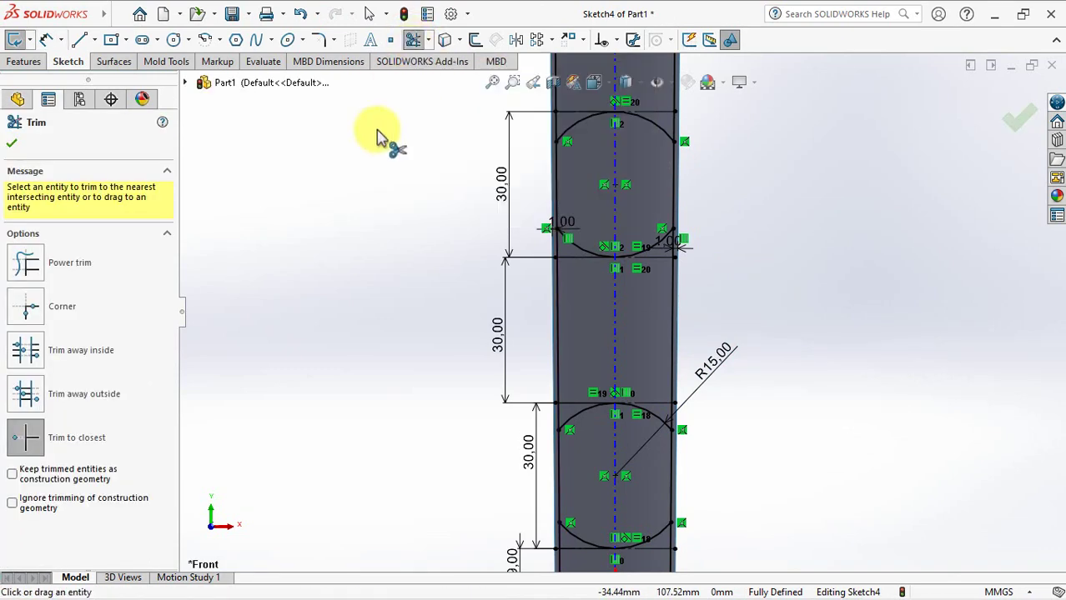
Trim the excess side line segments around the lower slot.
{"action": "middle_click_drag", "start_coordinate": [377, 392], "coordinate": [380, 285], "text": "ctrl"}
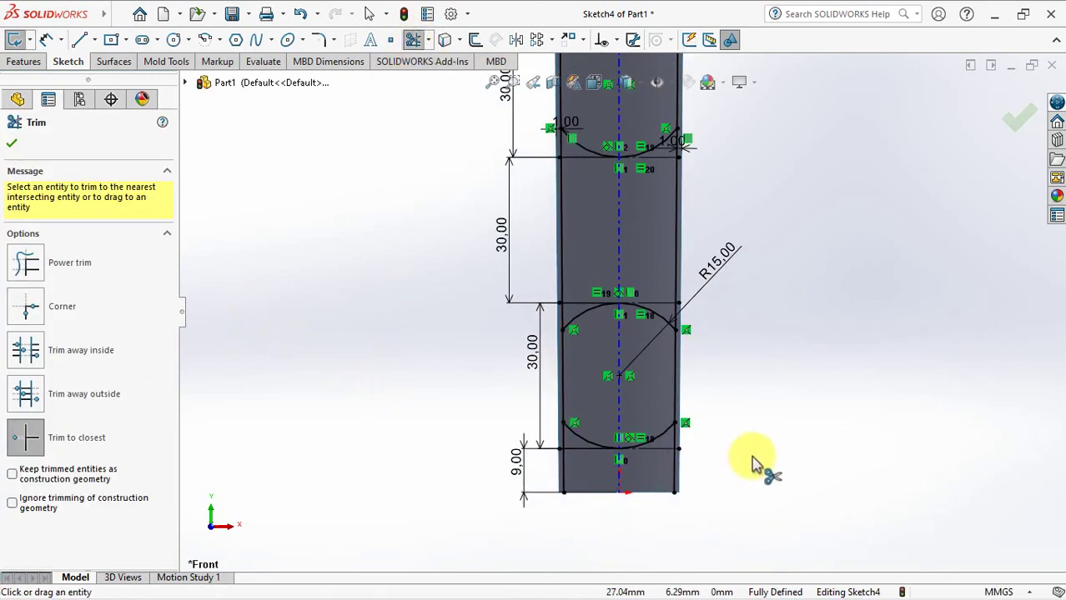
{"action": "scroll", "coordinate": [832, 447], "scroll_direction": "down", "scroll_amount": 2}
{"action": "middle_click_drag", "start_coordinate": [832, 447], "coordinate": [807, 259], "text": "ctrl"}
{"action": "left_click", "coordinate": [674, 429]}
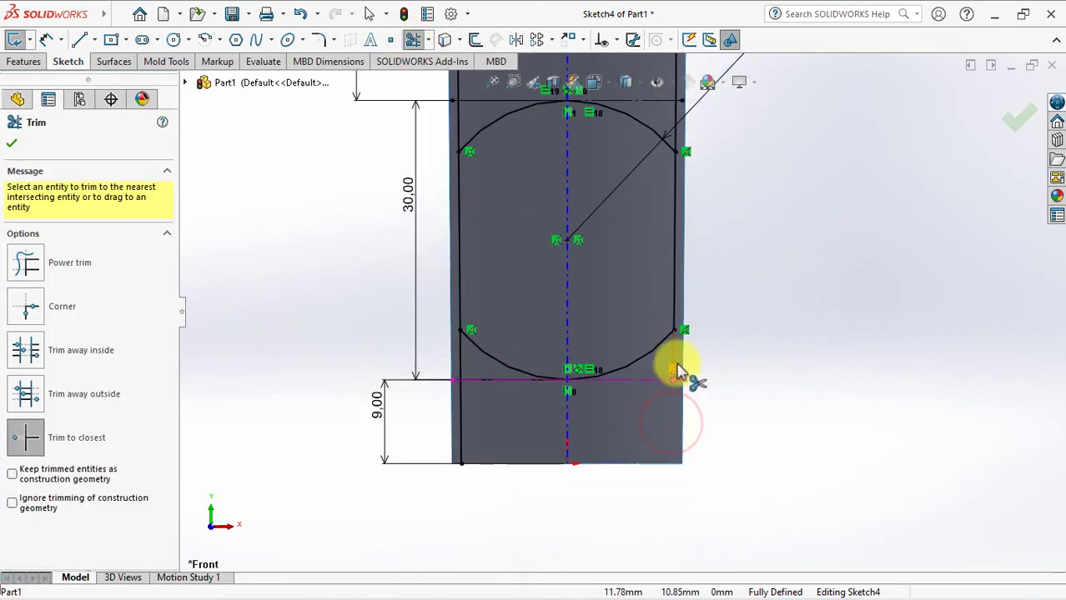
{"action": "left_click", "coordinate": [675, 360]}
{"action": "left_click", "coordinate": [464, 422]}
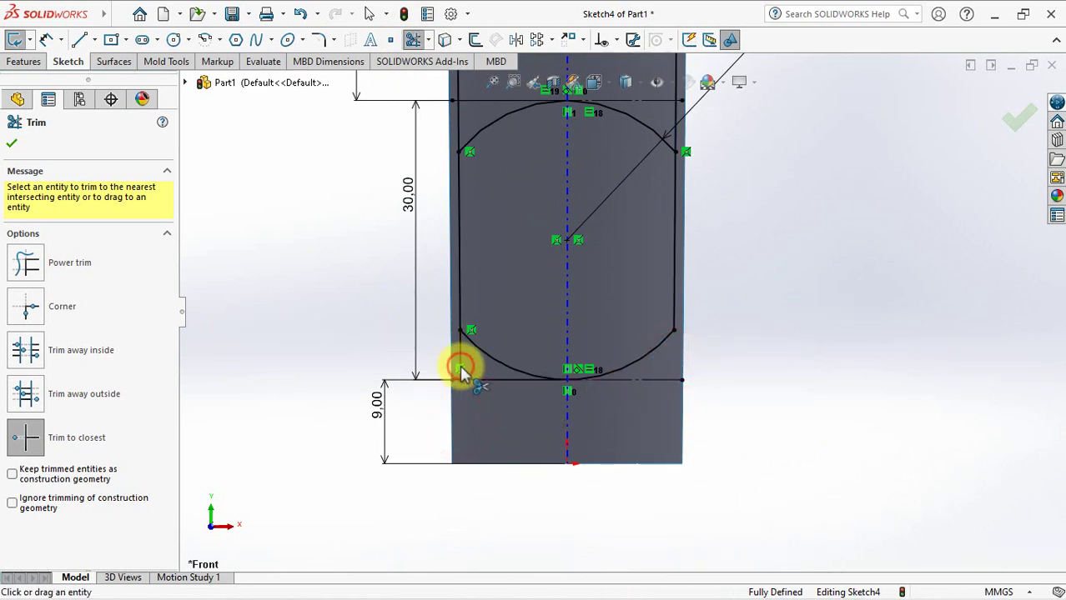
{"action": "middle_click_drag", "start_coordinate": [543, 317], "coordinate": [527, 467], "text": "ctrl"}
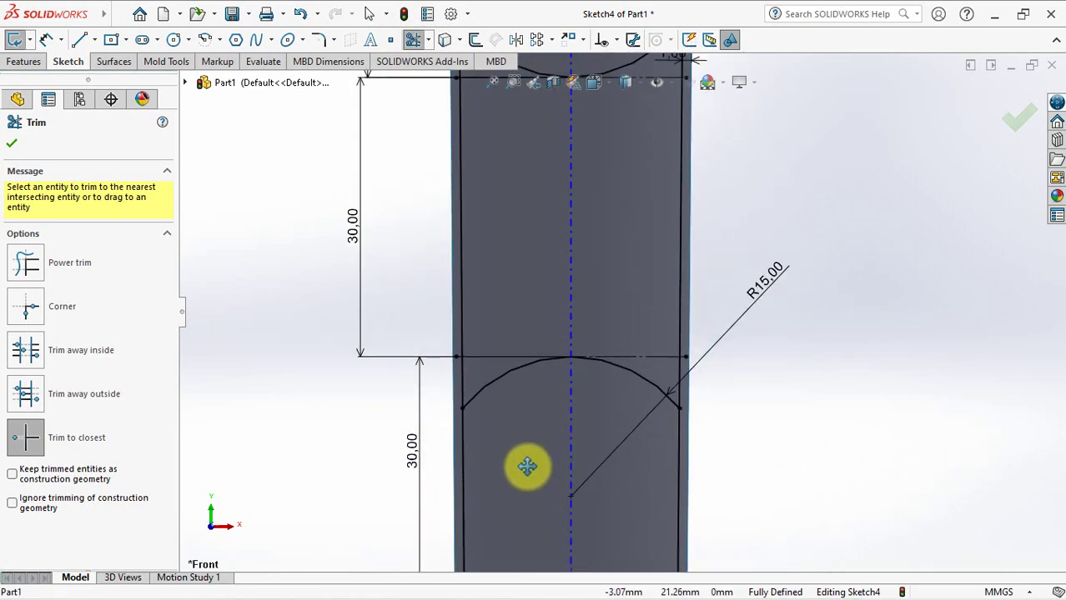
{"action": "scroll", "coordinate": [481, 379], "scroll_direction": "up", "scroll_amount": 1}
{"action": "left_click", "coordinate": [490, 322]}
{"action": "left_click", "coordinate": [671, 314]}
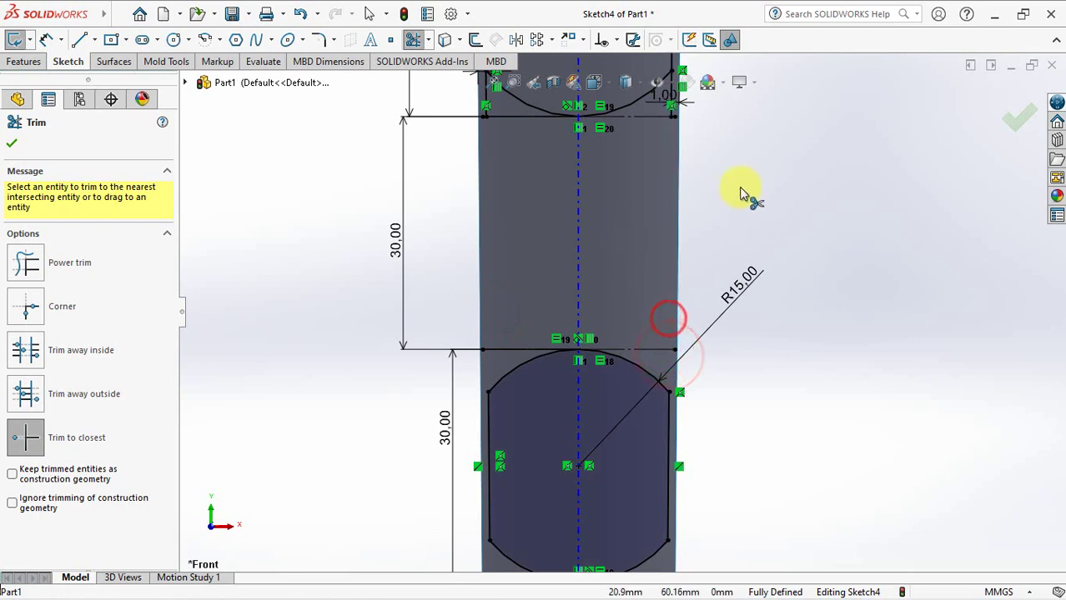
Trim the leftover side lines above the upper slot, leaving closed slot outlines.
{"action": "middle_click_drag", "start_coordinate": [761, 571], "coordinate": [458, 496], "text": "ctrl"}
{"action": "left_click", "coordinate": [641, 259]}
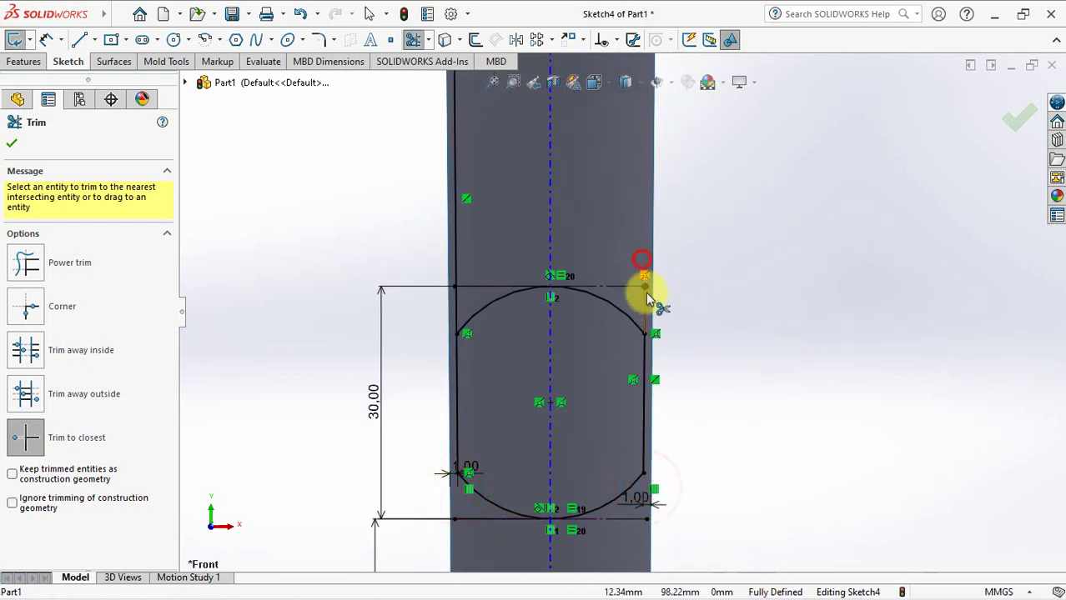
{"action": "left_click", "coordinate": [453, 262]}
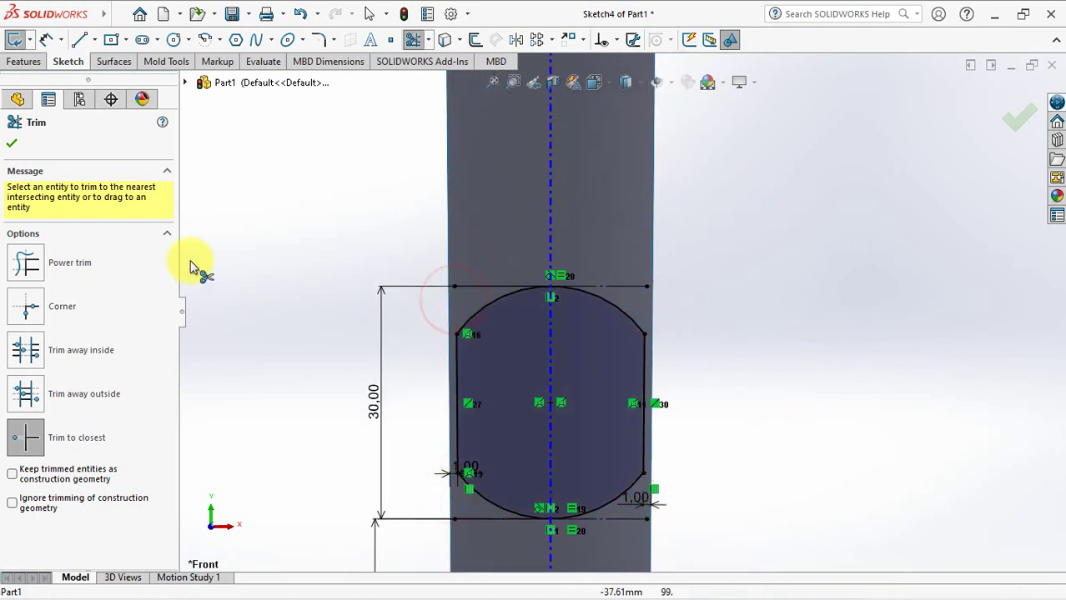
{"action": "left_click", "coordinate": [12, 144]}
{"action": "left_click", "coordinate": [321, 40]}
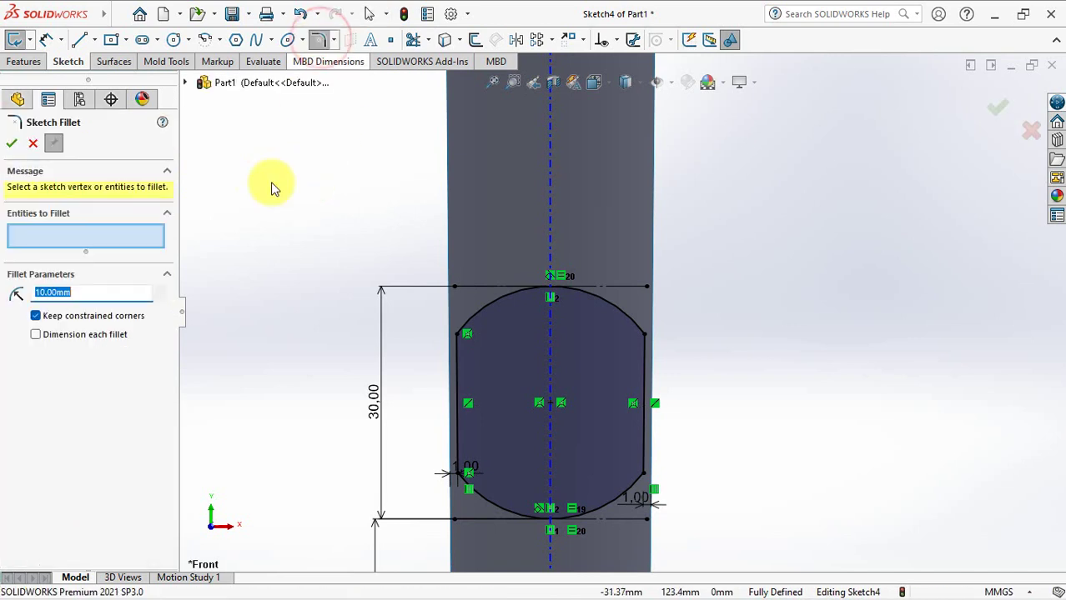
Round the four corners of the first slot profile with 5 mm sketch fillets.
{"action": "left_click", "coordinate": [460, 336]}
{"action": "left_click", "coordinate": [559, 323]}
{"action": "left_click", "coordinate": [644, 337]}
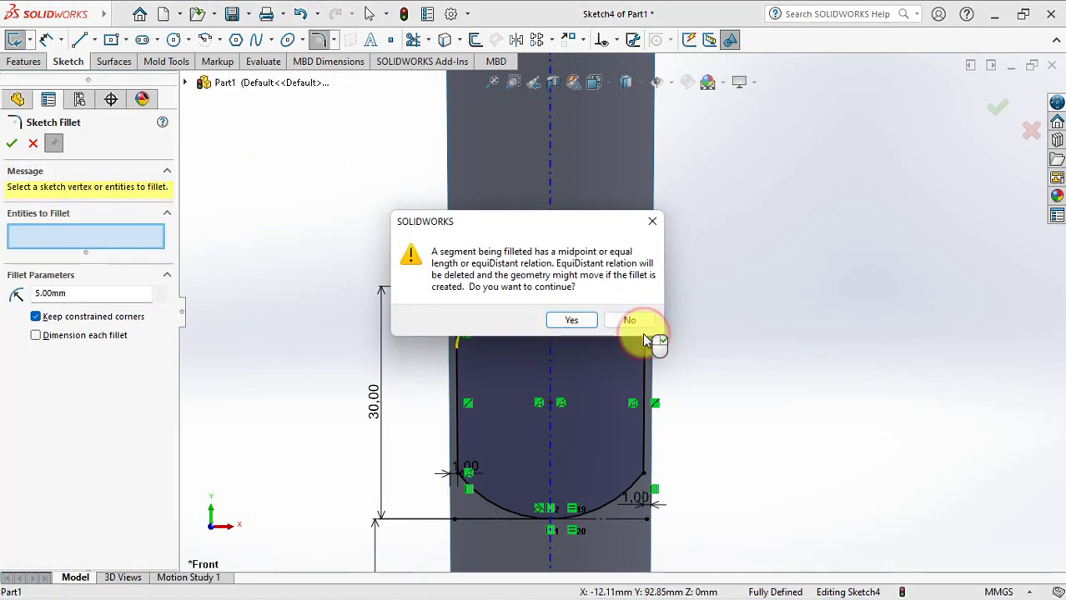
{"action": "left_click", "coordinate": [572, 321]}
{"action": "left_click", "coordinate": [456, 478]}
{"action": "left_click", "coordinate": [567, 321]}
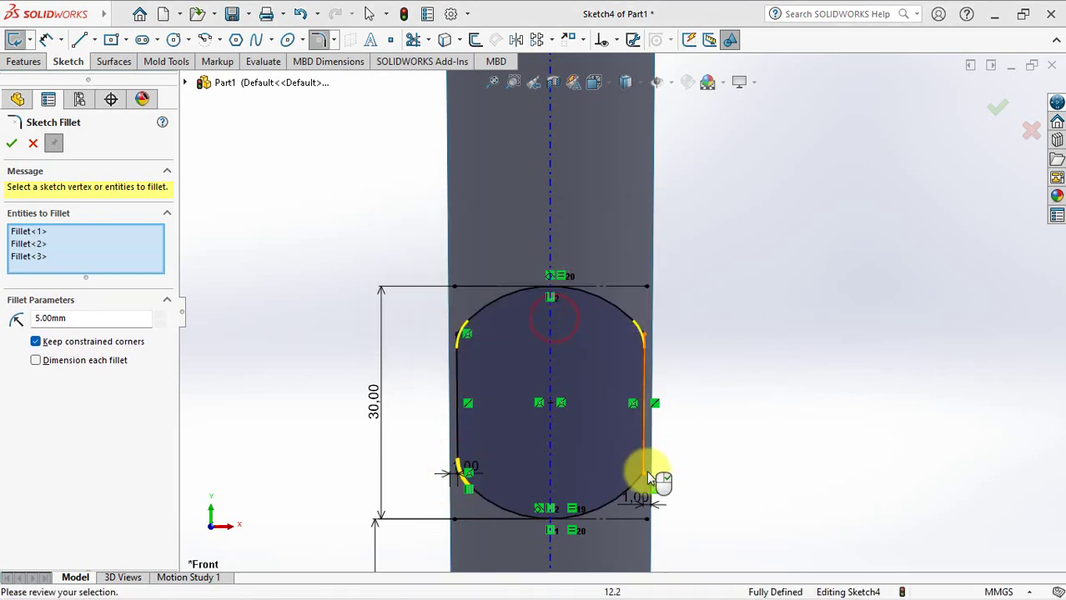
{"action": "left_click", "coordinate": [645, 473]}
{"action": "left_click", "coordinate": [568, 323]}
Round the second slot profile's four corners at 5 mm and apply all eight fillets.
{"action": "middle_click_drag", "start_coordinate": [754, 375], "coordinate": [749, 162], "text": "ctrl"}
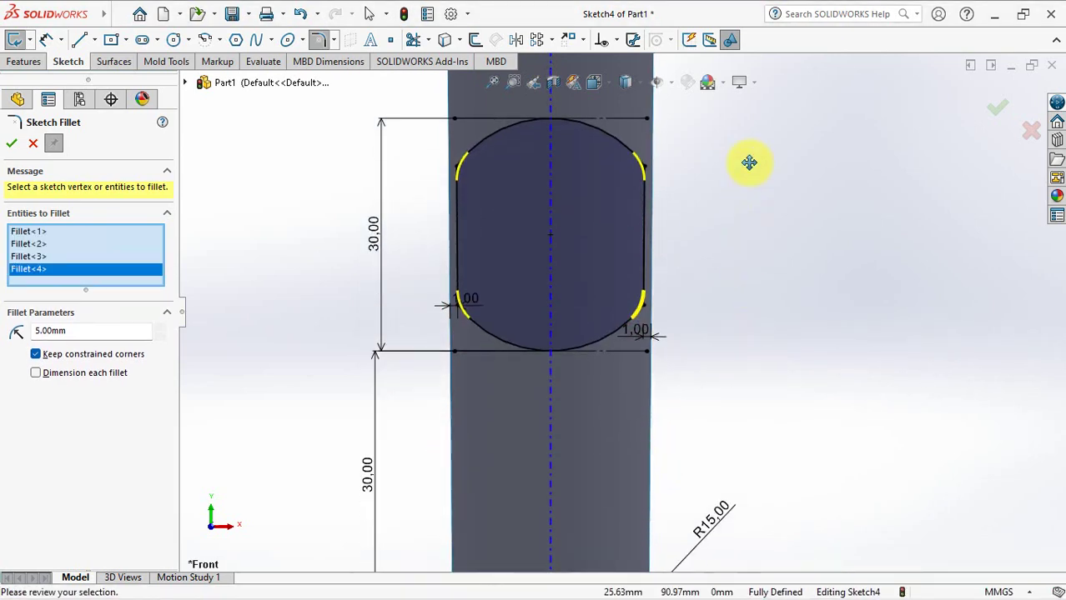
{"action": "middle_click_drag", "start_coordinate": [780, 359], "coordinate": [784, 137], "text": "ctrl"}
{"action": "left_click", "coordinate": [657, 305]}
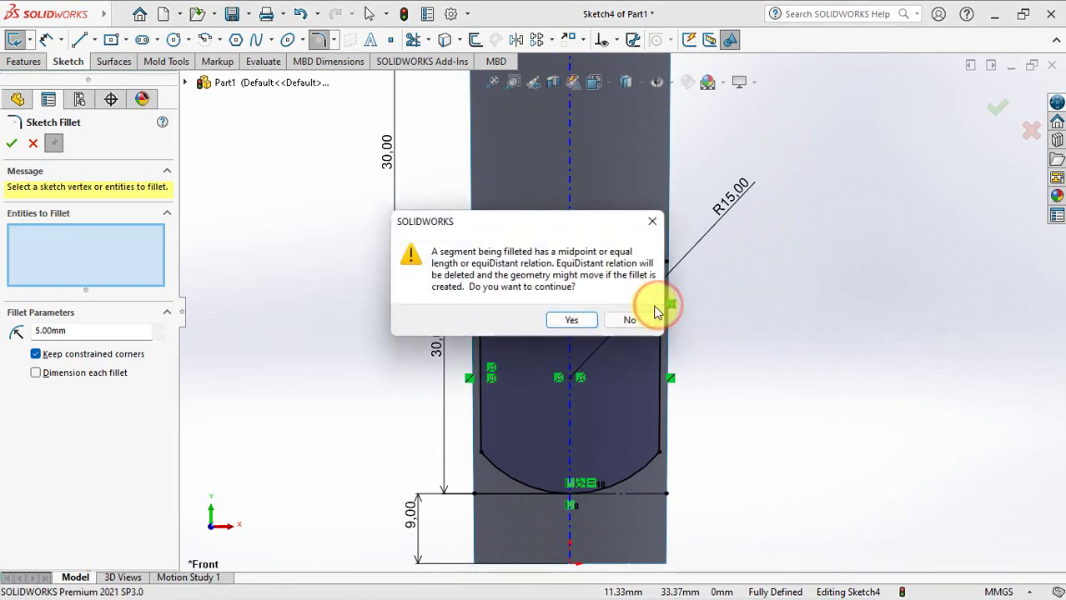
{"action": "left_click", "coordinate": [571, 318]}
{"action": "left_click", "coordinate": [481, 307]}
{"action": "left_click", "coordinate": [570, 319]}
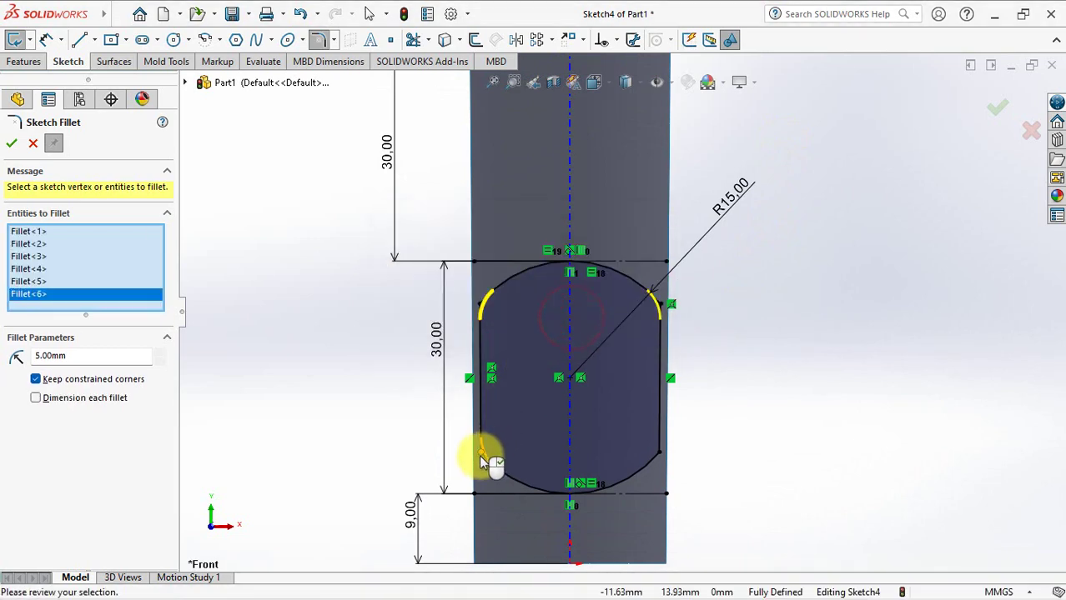
{"action": "left_click", "coordinate": [481, 454]}
{"action": "left_click", "coordinate": [569, 320]}
{"action": "left_click", "coordinate": [655, 454]}
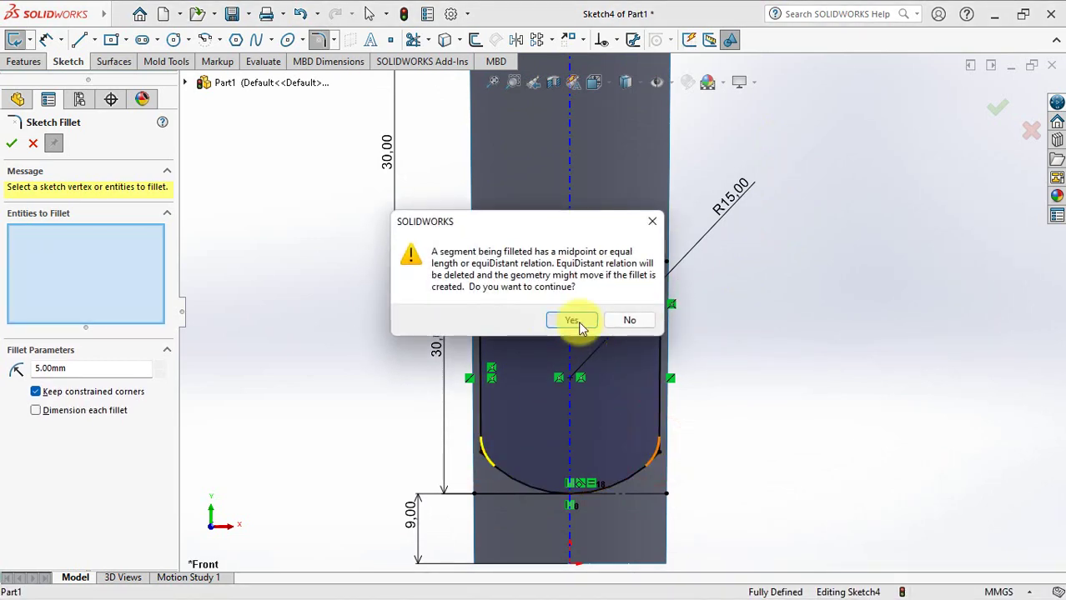
{"action": "left_click", "coordinate": [570, 319]}
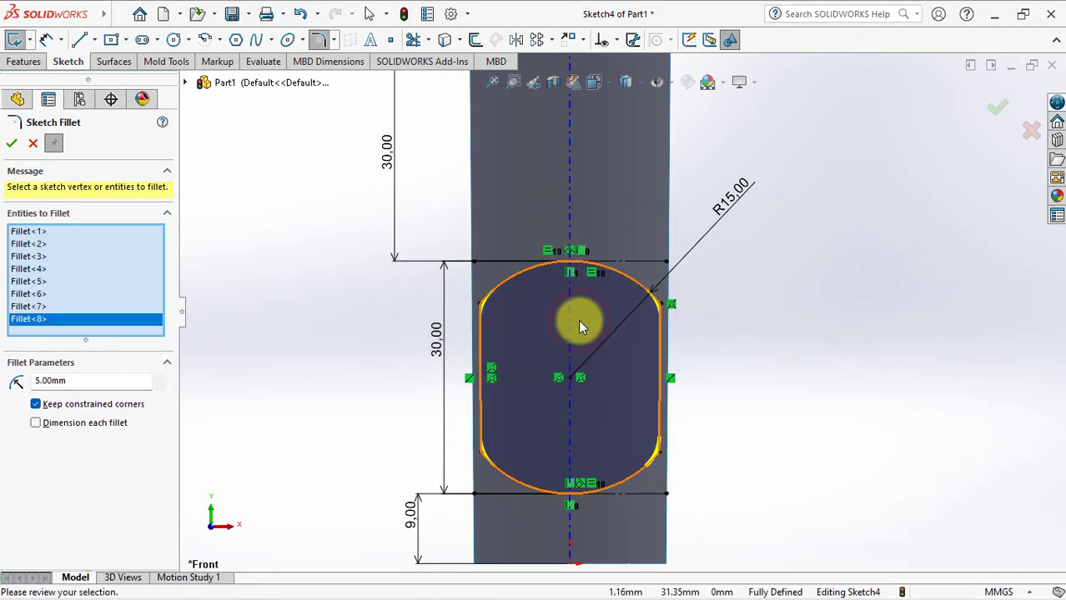
{"action": "left_click", "coordinate": [996, 112]}
{"action": "left_click", "coordinate": [997, 112]}
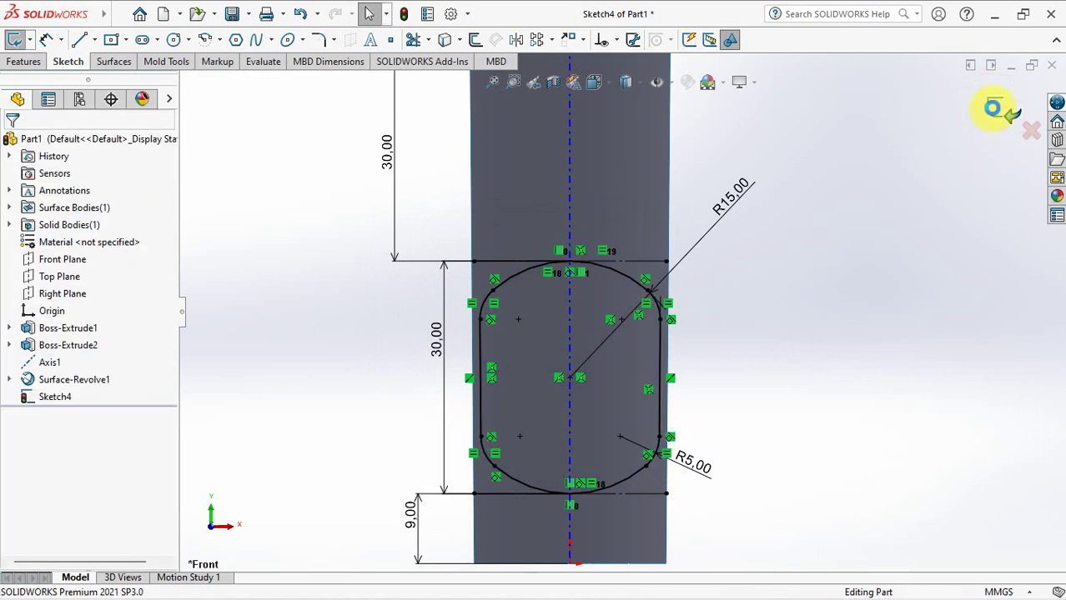
Exit Sketch4 and hide the revolved surface body.
{"action": "left_click", "coordinate": [992, 108]}
{"action": "scroll", "coordinate": [813, 250], "scroll_direction": "up", "scroll_amount": 3}
{"action": "middle_click_drag", "start_coordinate": [809, 309], "coordinate": [758, 325], "text": "ctrl"}
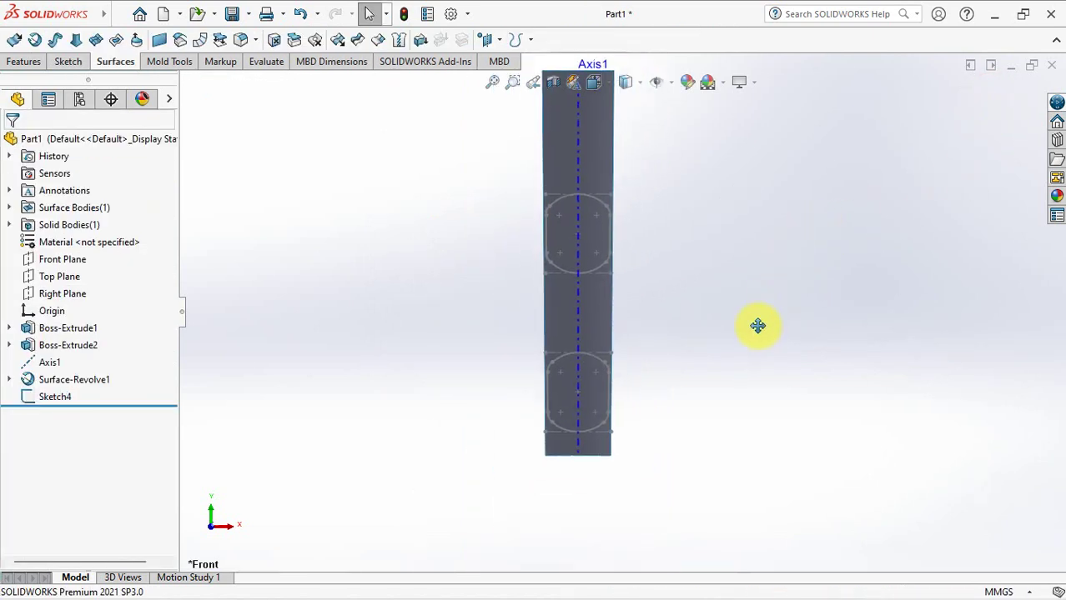
{"action": "left_click", "coordinate": [584, 186]}
{"action": "left_click", "coordinate": [637, 137]}
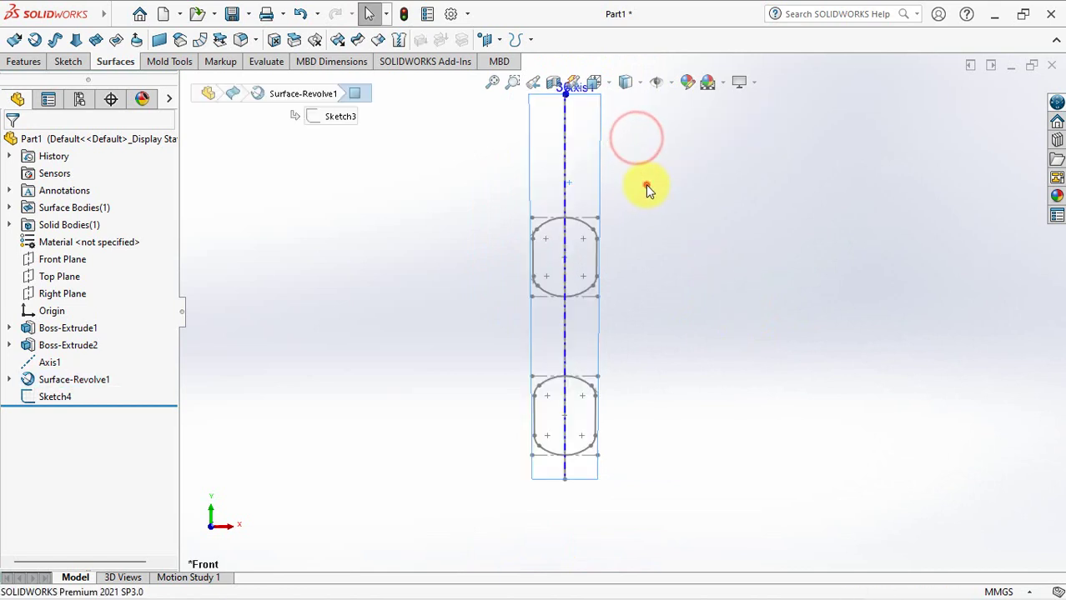
Select Sketch4 in the FeatureManager tree and start a Wrap feature from it.
{"action": "left_click", "coordinate": [9, 225]}
{"action": "left_click", "coordinate": [56, 243]}
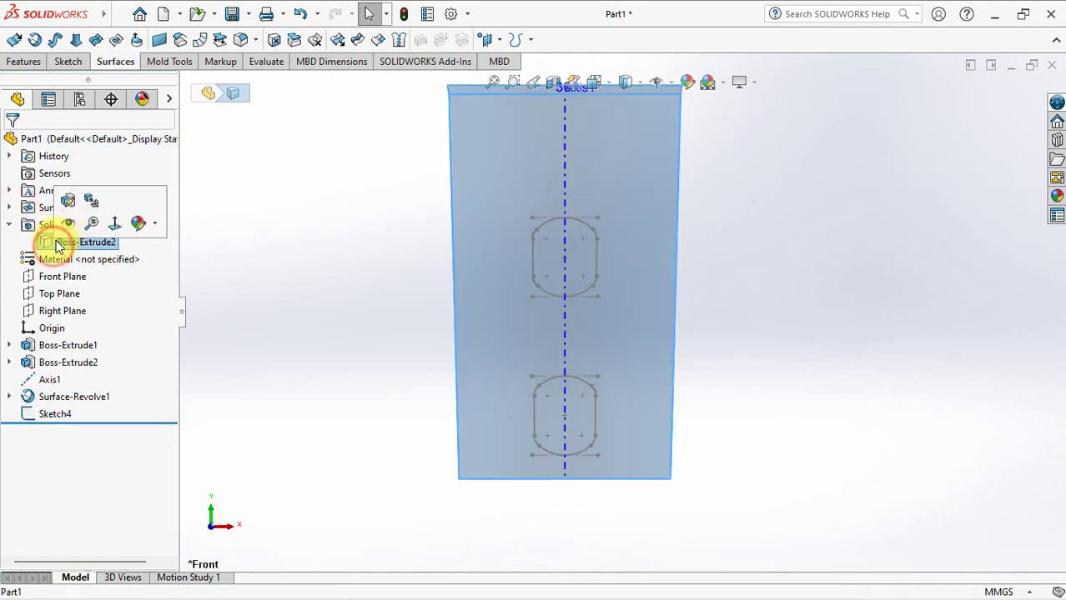
{"action": "left_click", "coordinate": [267, 262]}
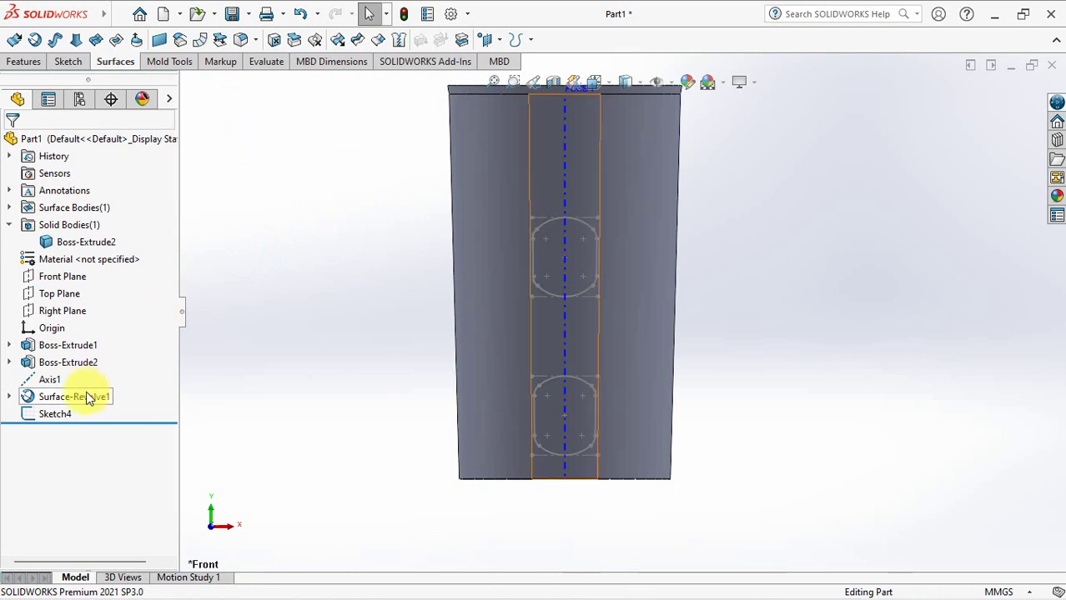
{"action": "left_click", "coordinate": [74, 415]}
{"action": "left_click", "coordinate": [24, 62]}
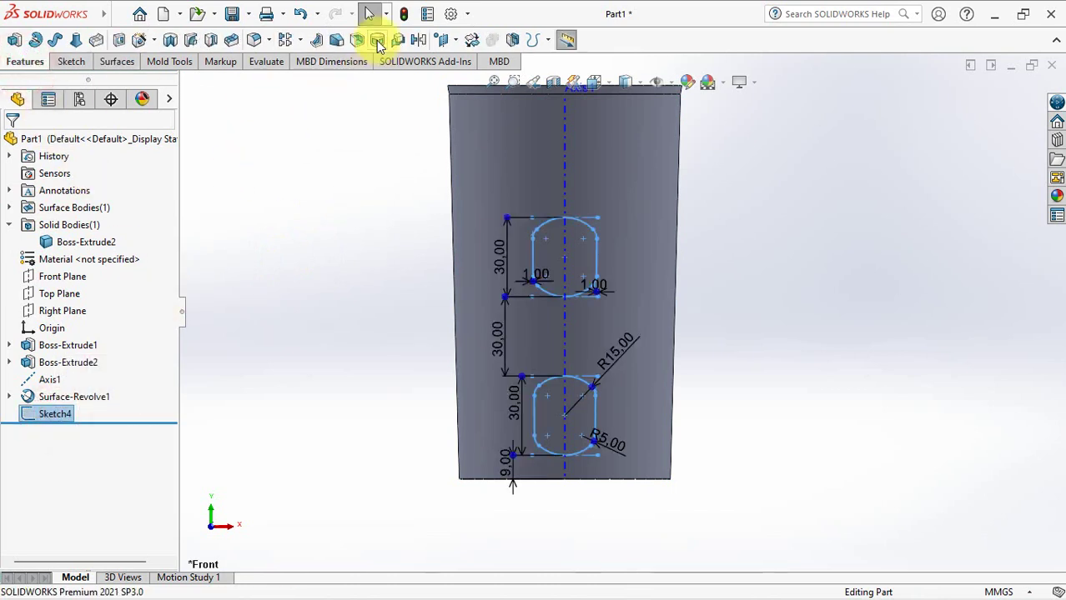
{"action": "left_click", "coordinate": [378, 42]}
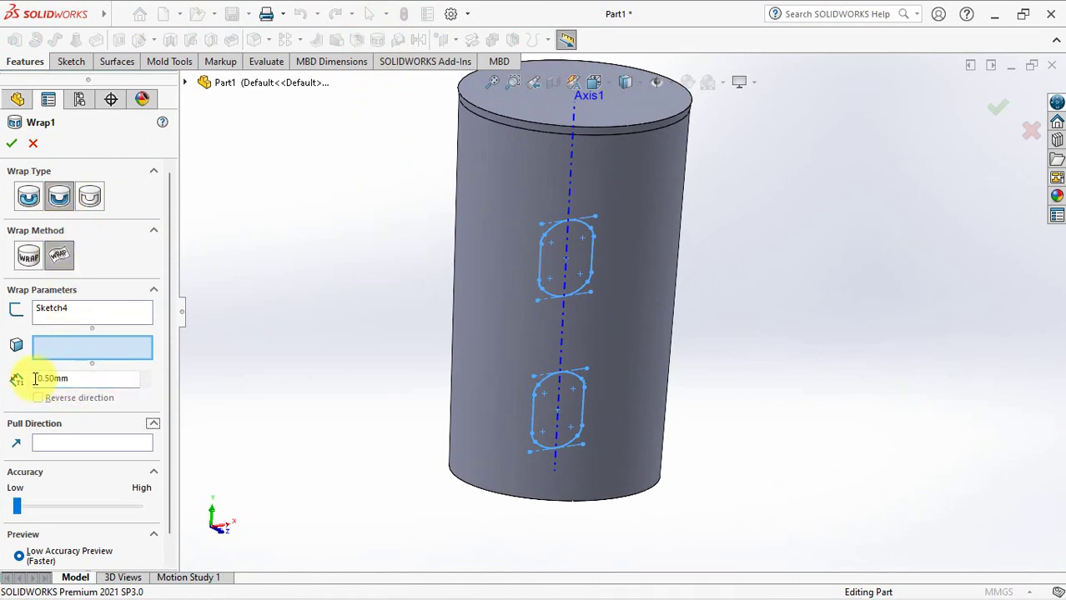
Deboss Sketch4's slots 0.50 mm into the cylinder's side face after testing Reverse direction.
{"action": "left_click", "coordinate": [618, 340]}
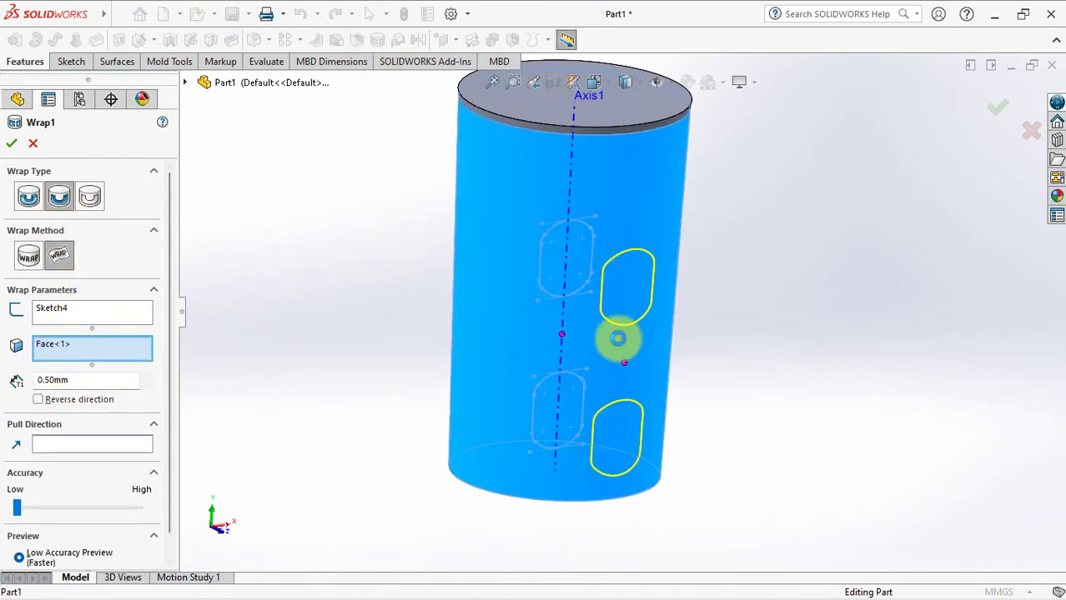
{"action": "left_click", "coordinate": [37, 401]}
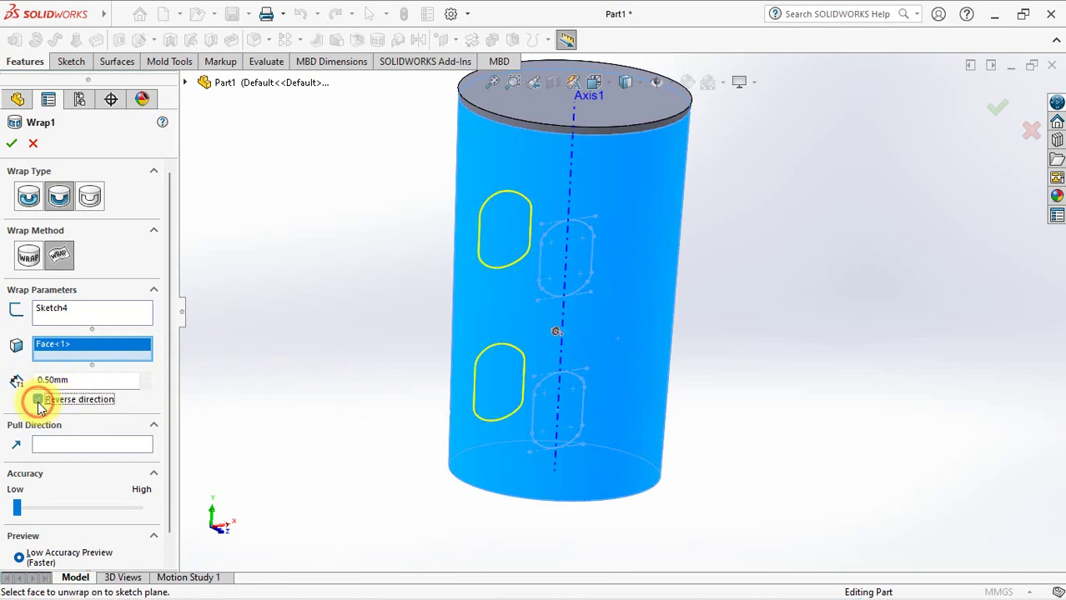
{"action": "left_click", "coordinate": [38, 401]}
{"action": "left_click", "coordinate": [12, 144]}
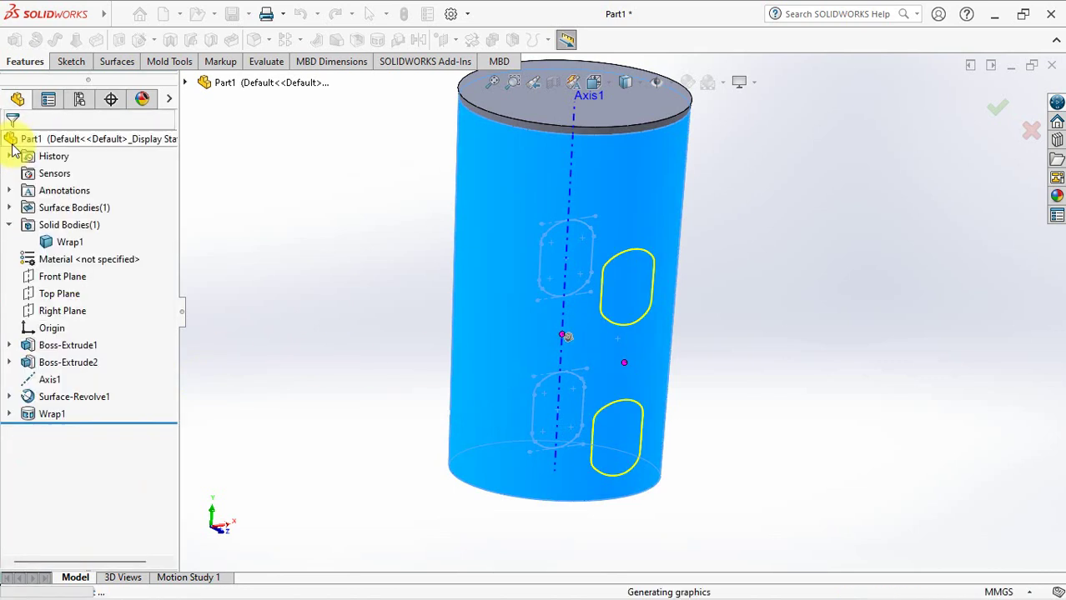
{"action": "mouse_move", "coordinate": [476, 396]}
{"action": "middle_mouse_down"}
{"action": "mouse_move", "coordinate": [561, 389]}
{"action": "mouse_move", "coordinate": [569, 406]}
{"action": "middle_mouse_up"}
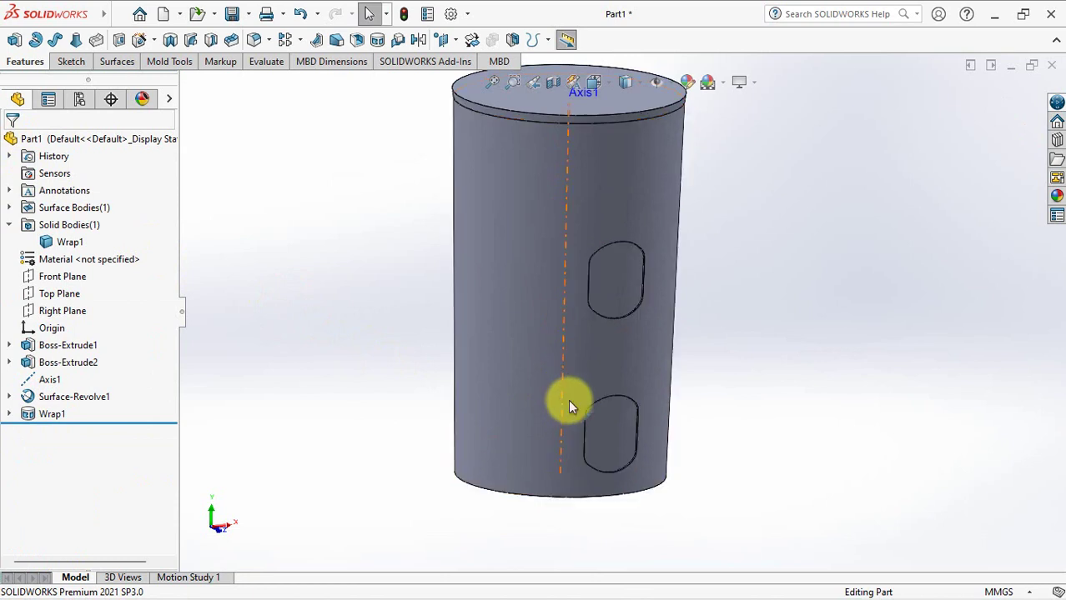
{"action": "mouse_move", "coordinate": [681, 424]}
{"action": "middle_mouse_down", "text": "ctrl"}
{"action": "mouse_move", "coordinate": [681, 364]}
{"action": "mouse_move", "coordinate": [710, 245]}
{"action": "middle_mouse_up", "text": "ctrl"}
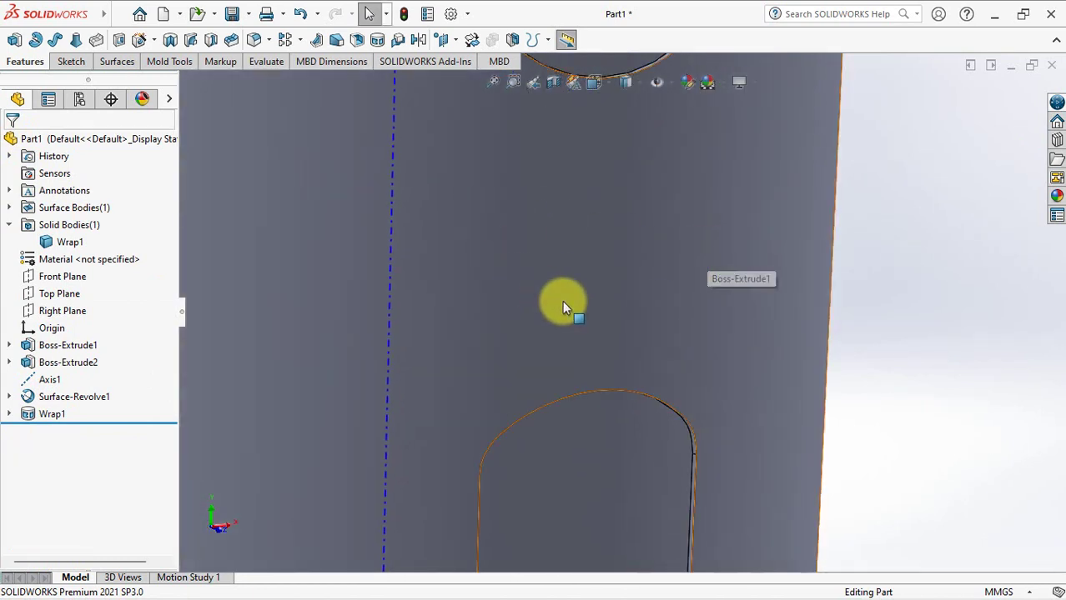
{"action": "middle_click_drag", "start_coordinate": [562, 301], "coordinate": [550, 148], "text": "ctrl"}
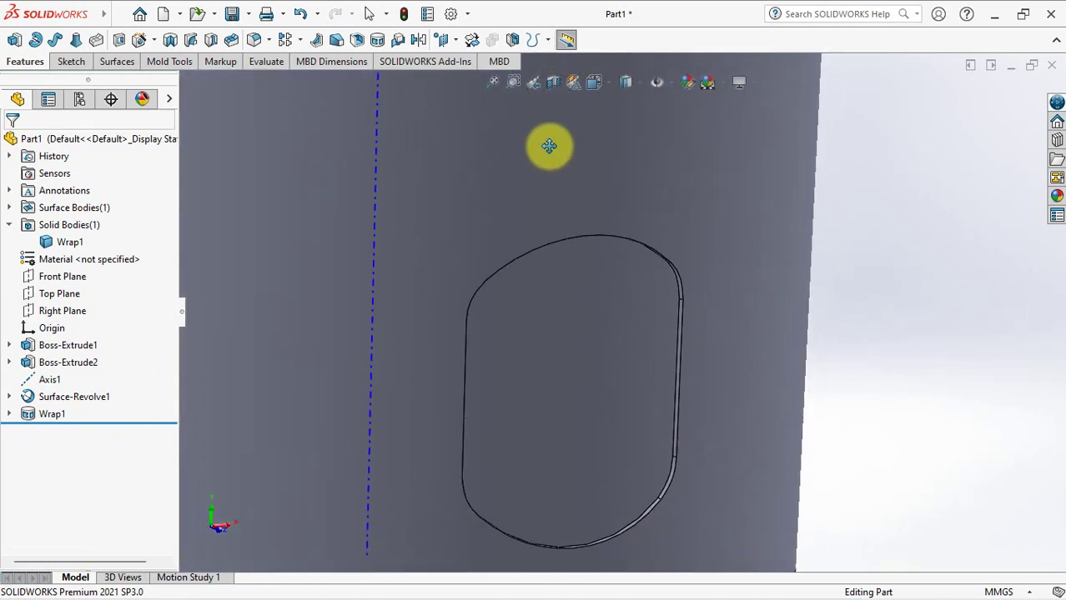
Fillet both slot edge loops at 1 mm, sixteen edges in total, as Fillet1.
{"action": "left_click", "coordinate": [255, 40]}
{"action": "type", "text": "1"}
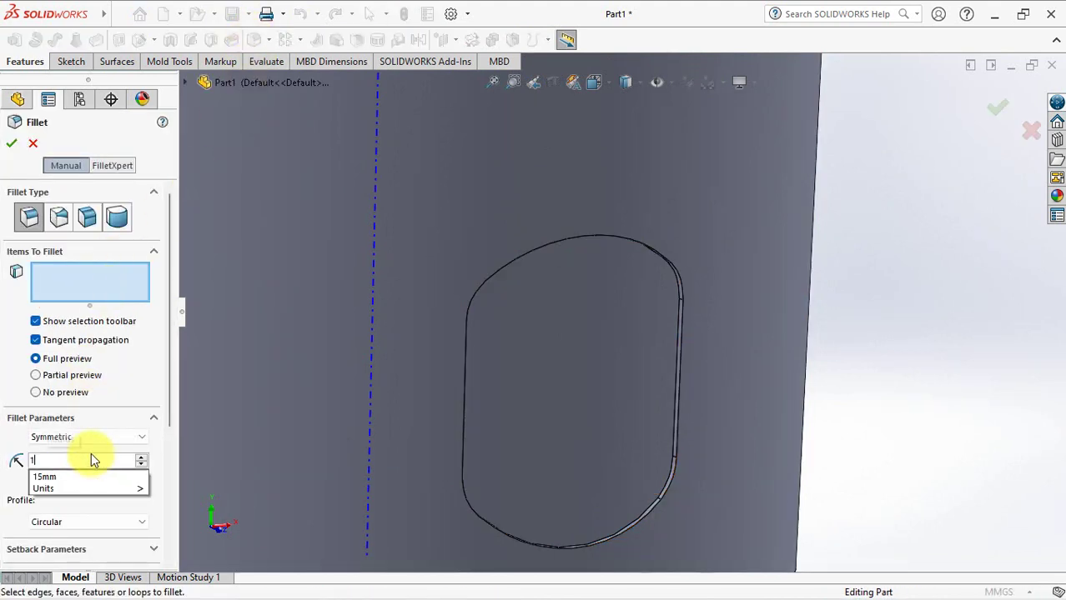
{"action": "key", "text": "Return"}
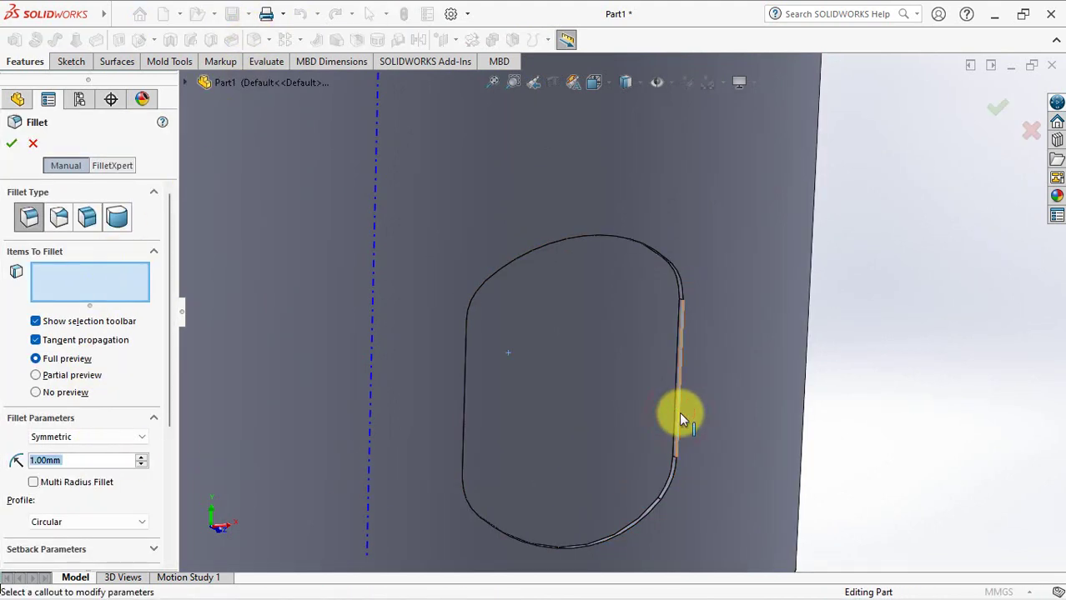
{"action": "left_click", "coordinate": [679, 415]}
{"action": "left_click", "coordinate": [725, 368]}
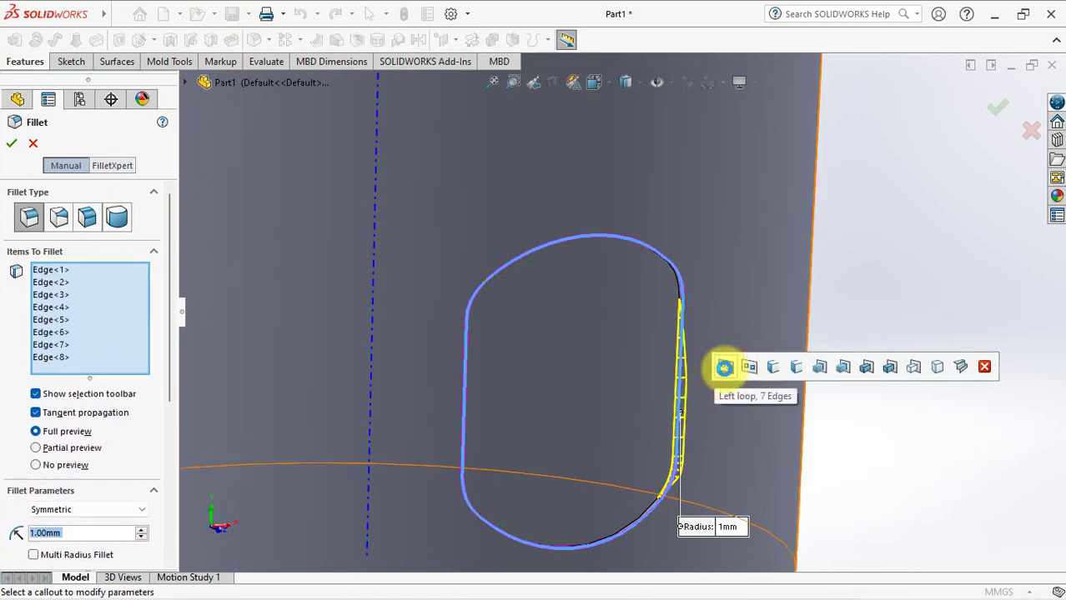
{"action": "middle_click_drag", "start_coordinate": [738, 231], "coordinate": [746, 168], "text": "ctrl"}
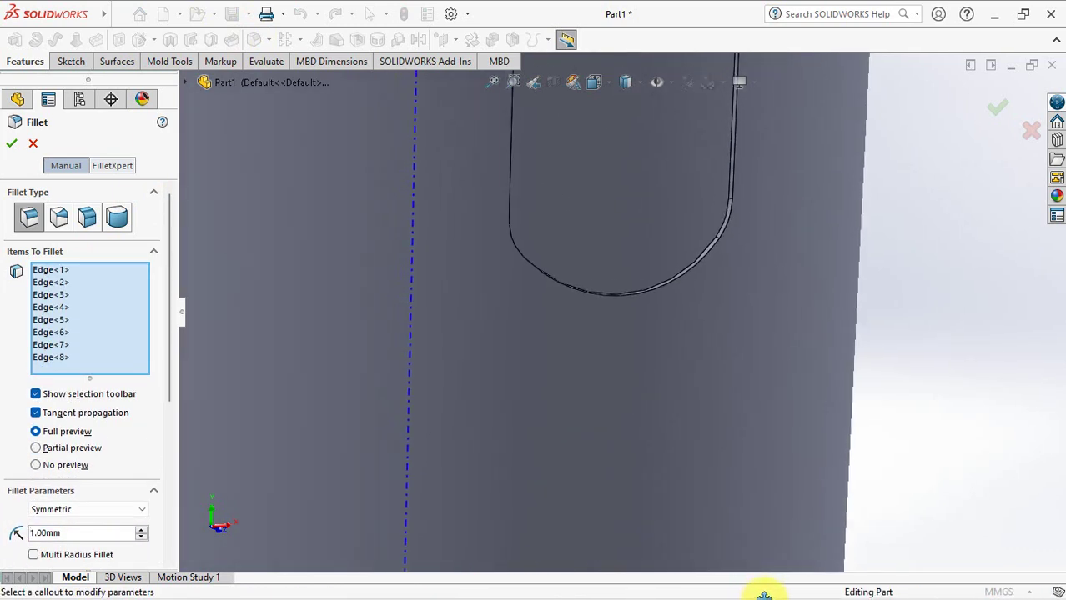
{"action": "left_click", "coordinate": [734, 180]}
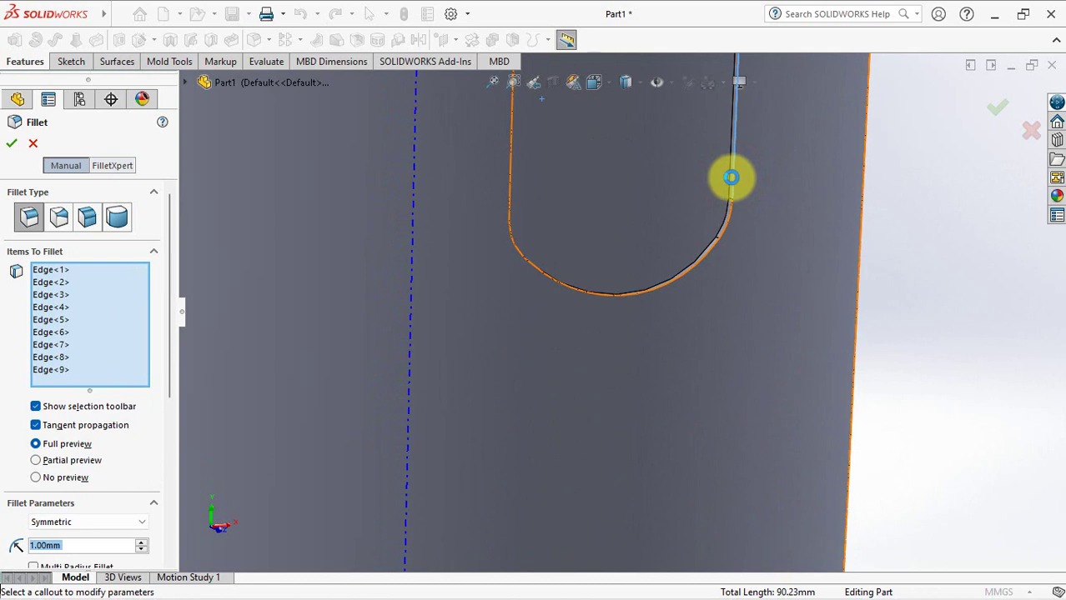
{"action": "left_click", "coordinate": [778, 132]}
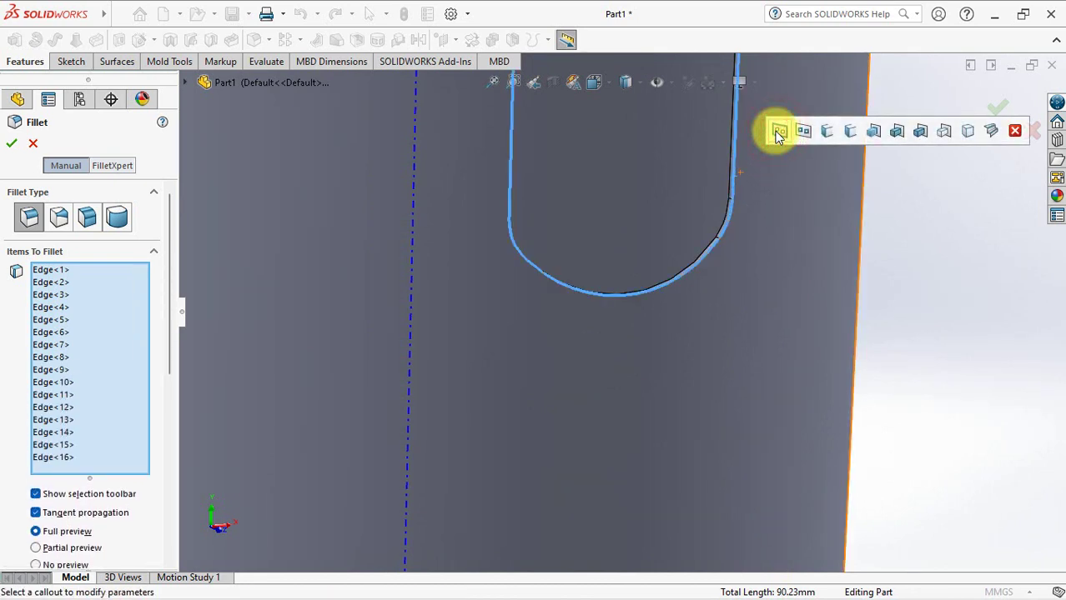
{"action": "left_click", "coordinate": [993, 105]}
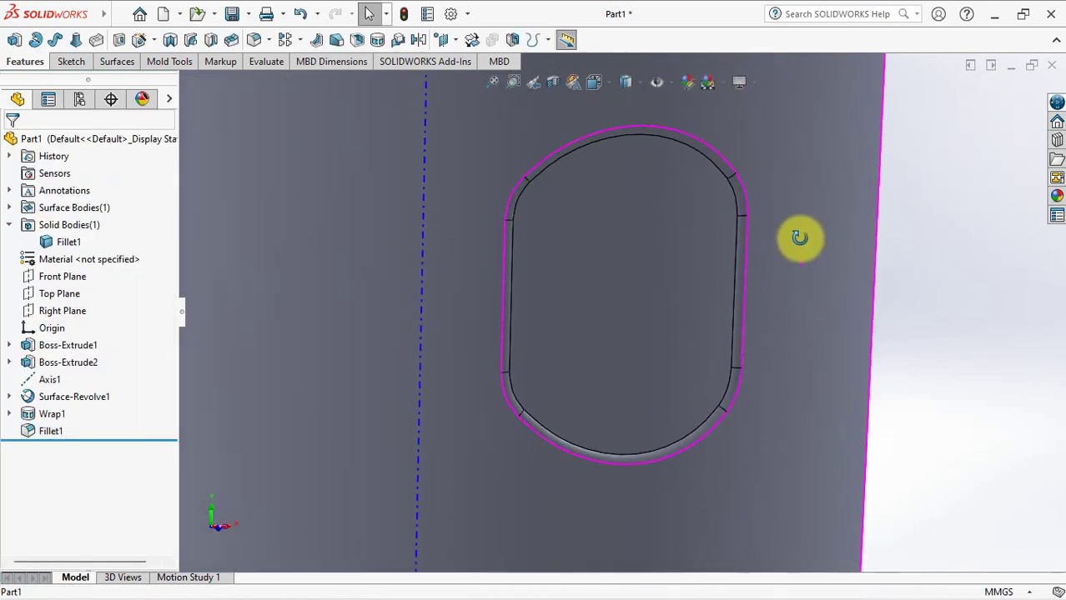
{"action": "middle_click_drag", "start_coordinate": [773, 190], "coordinate": [798, 218]}
{"action": "left_click", "coordinate": [254, 39]}
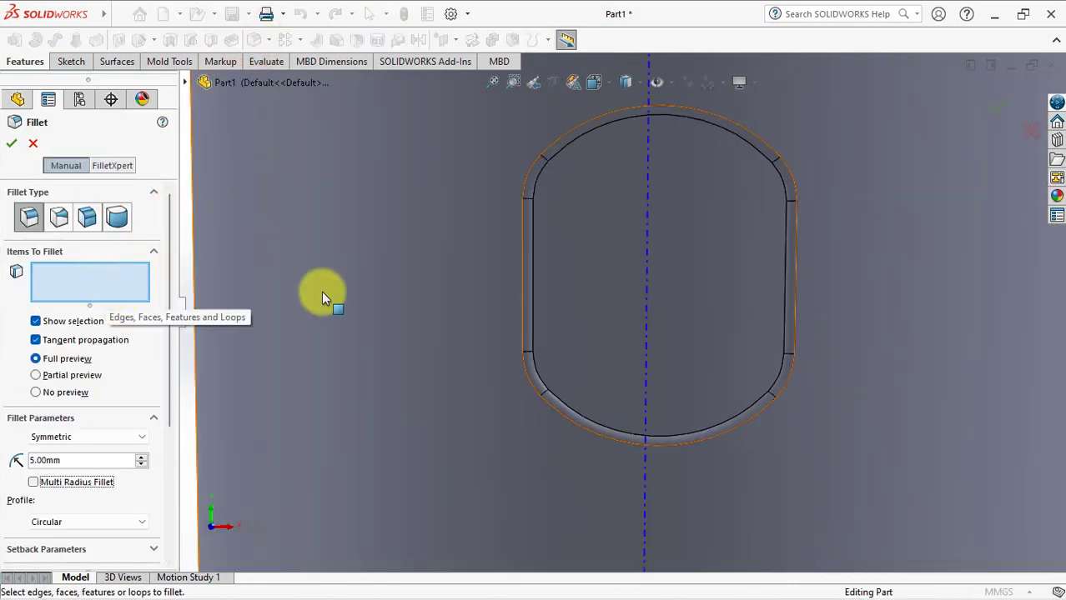
Add 5 mm fillets around both slot recess floors and zoom out to the whole cylinder.
{"action": "left_click", "coordinate": [571, 226]}
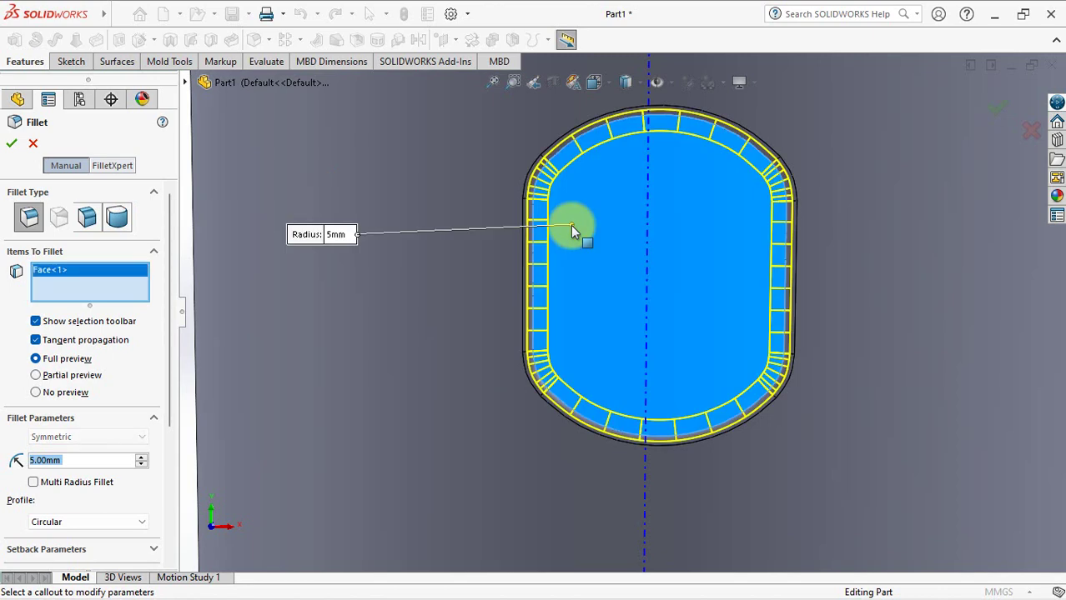
{"action": "mouse_move", "coordinate": [571, 226]}
{"action": "middle_mouse_down"}
{"action": "mouse_move", "coordinate": [534, 310]}
{"action": "mouse_move", "coordinate": [619, 328]}
{"action": "middle_mouse_up"}
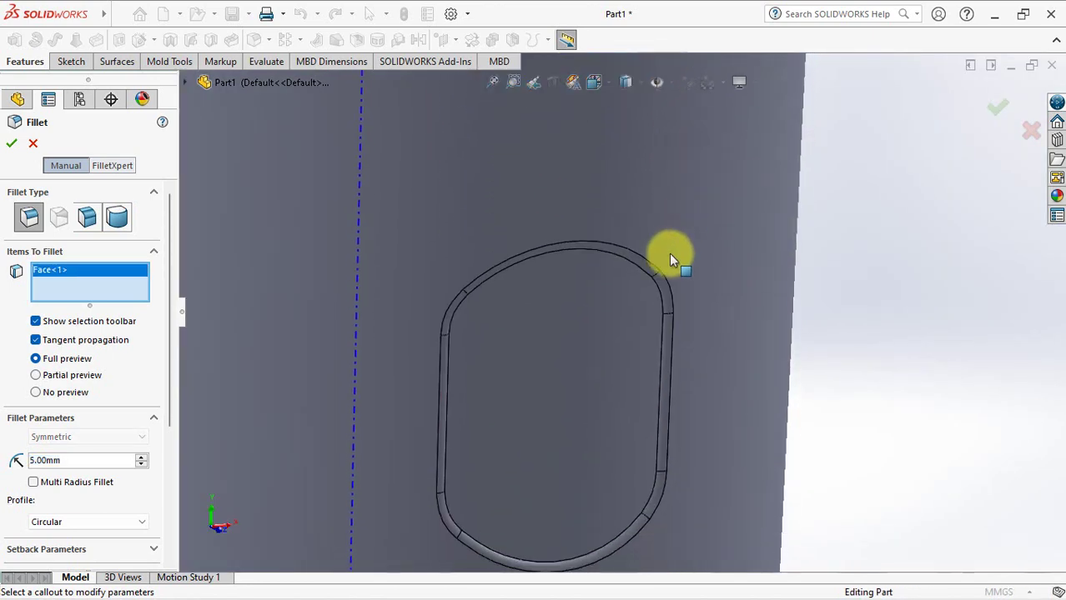
{"action": "left_click", "coordinate": [620, 326]}
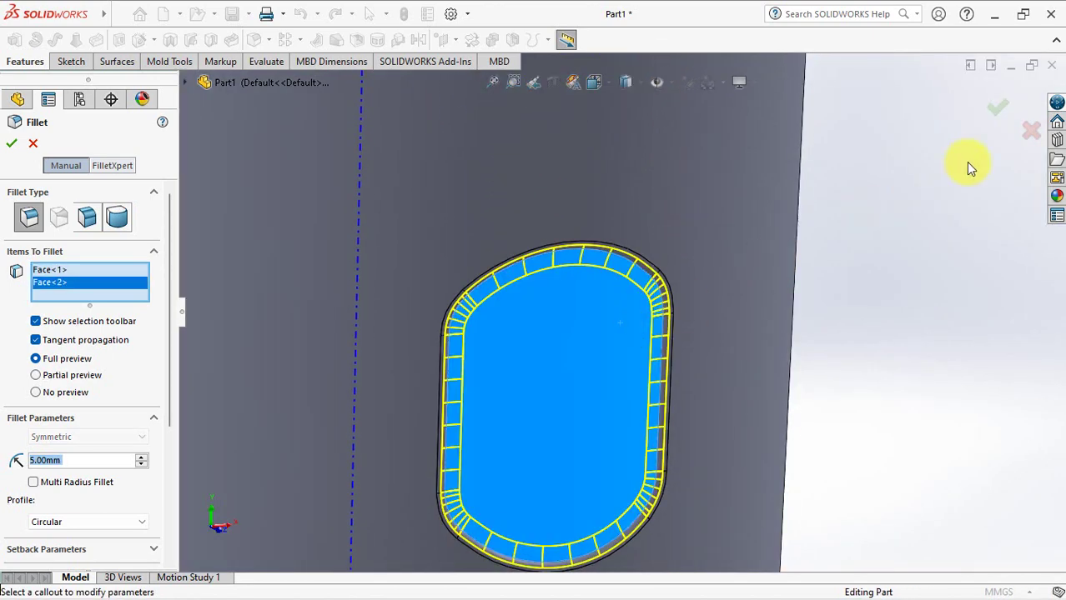
{"action": "left_click", "coordinate": [1000, 108]}
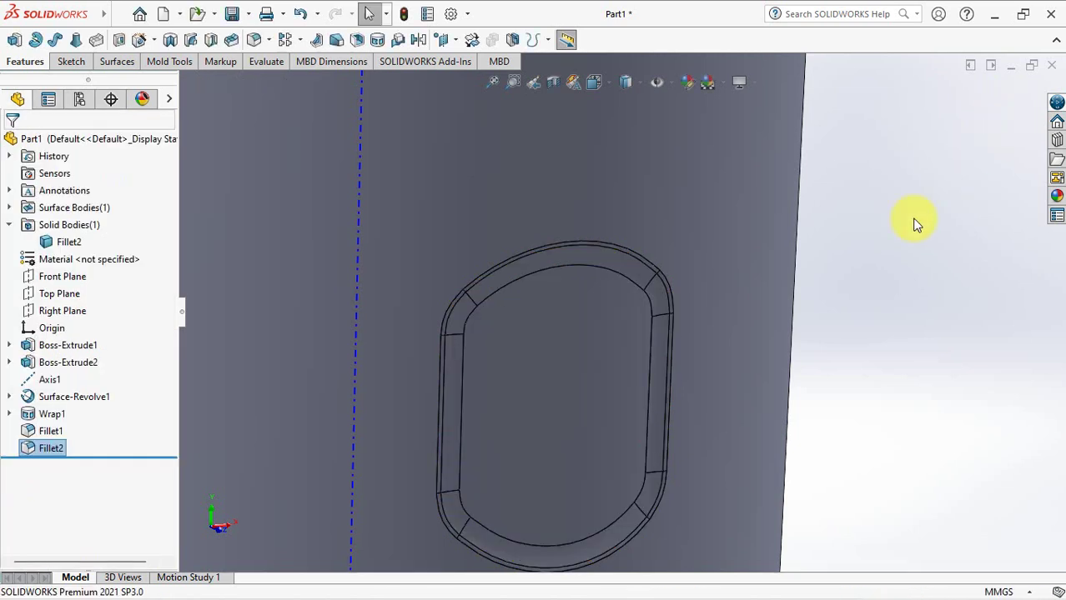
{"action": "scroll", "coordinate": [902, 226], "scroll_direction": "up", "scroll_amount": 5}
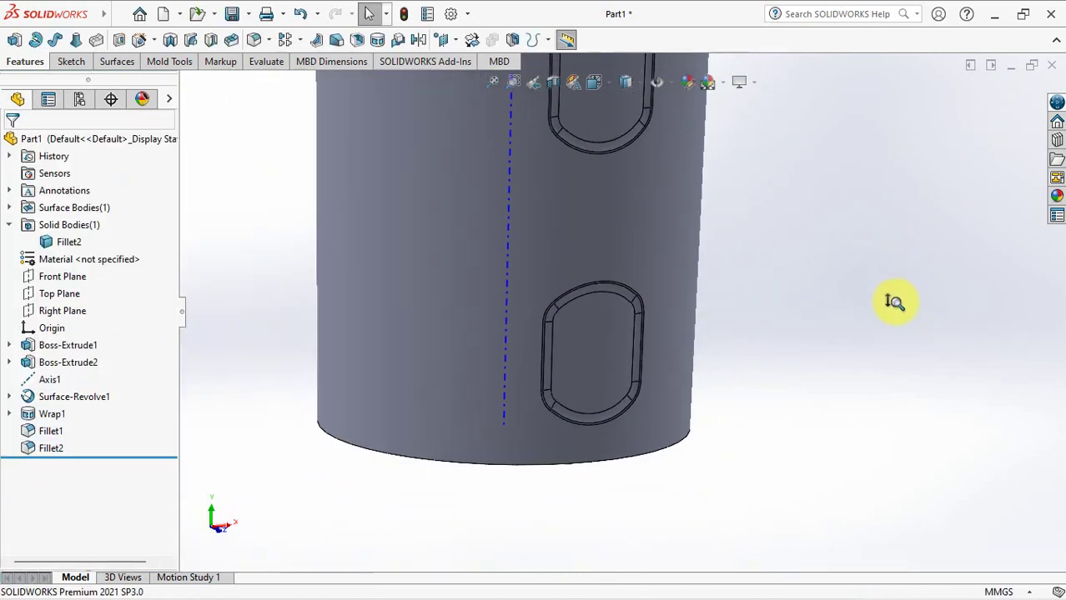
{"action": "middle_click_drag", "start_coordinate": [842, 241], "coordinate": [841, 347], "text": "ctrl"}
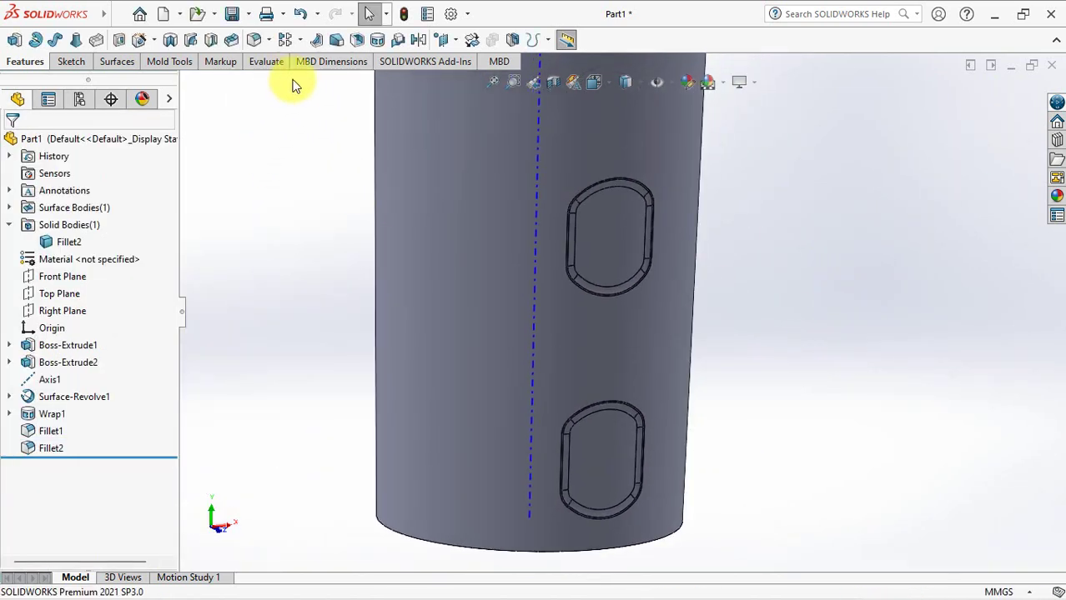
{"action": "left_click", "coordinate": [300, 39]}
Start a circular pattern of Wrap1, Fillet1 and Fillet2.
{"action": "left_click", "coordinate": [317, 83]}
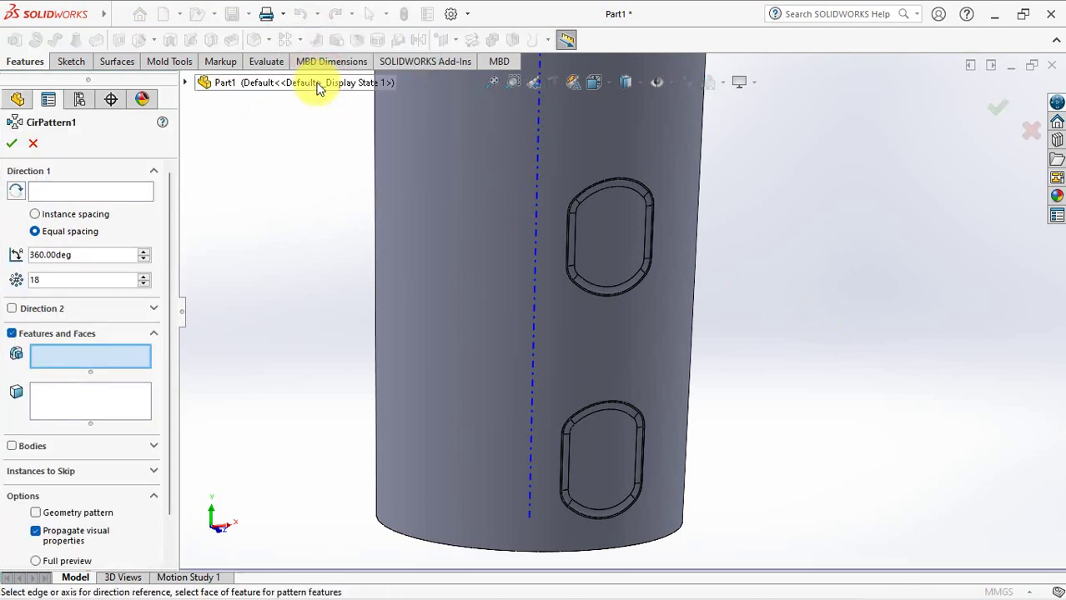
{"action": "left_click", "coordinate": [607, 259]}
{"action": "scroll", "coordinate": [601, 251], "scroll_direction": "down", "scroll_amount": 3}
{"action": "scroll", "coordinate": [603, 229], "scroll_direction": "down", "scroll_amount": 3}
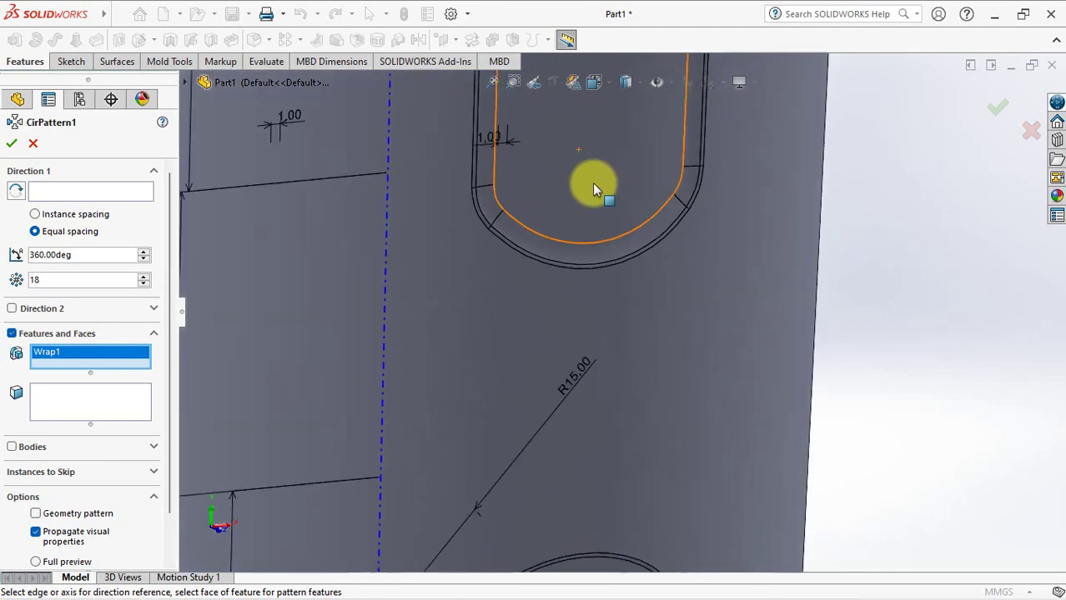
{"action": "scroll", "coordinate": [499, 237], "scroll_direction": "down", "scroll_amount": 3}
{"action": "scroll", "coordinate": [504, 184], "scroll_direction": "down", "scroll_amount": 2}
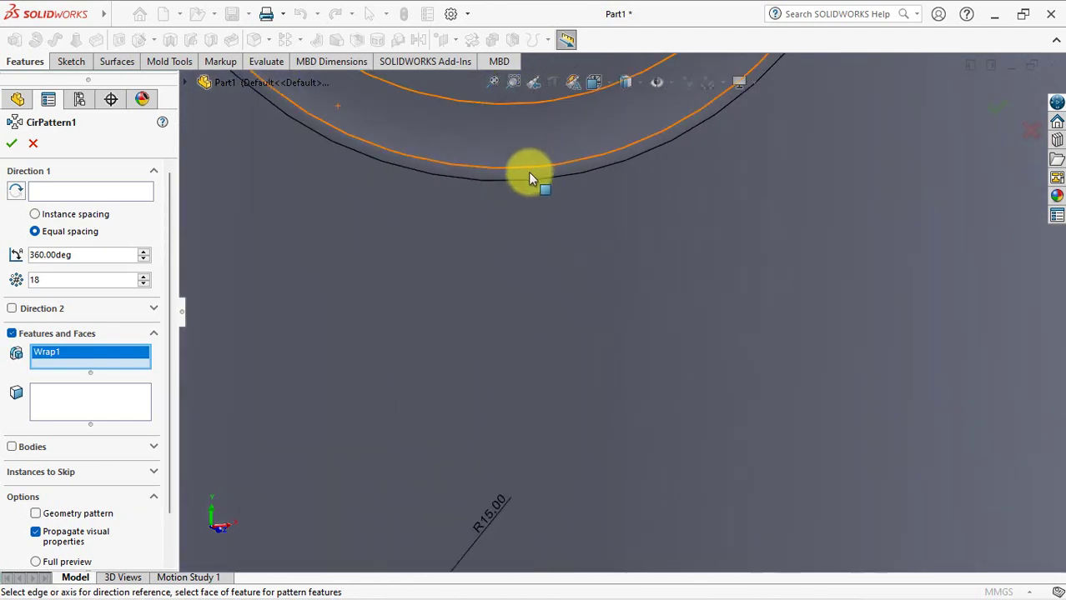
{"action": "left_click", "coordinate": [528, 173]}
{"action": "left_click", "coordinate": [513, 153]}
{"action": "scroll", "coordinate": [532, 175], "scroll_direction": "up", "scroll_amount": 5}
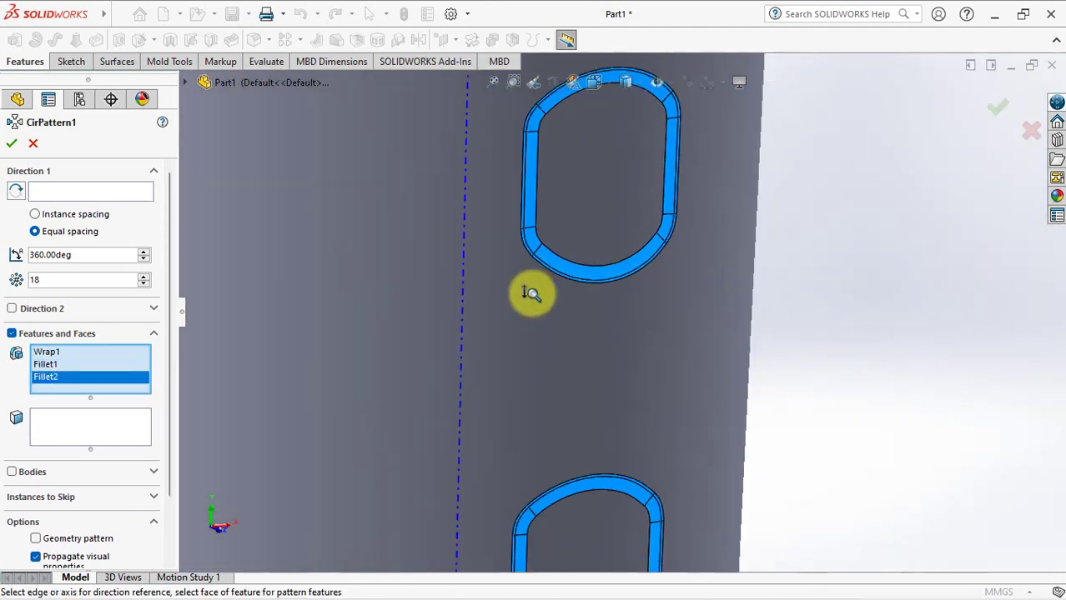
Pattern them 10 times over 360° around Axis1 as a geometry pattern, viewed isometric.
{"action": "left_click_drag", "start_coordinate": [59, 281], "coordinate": [23, 280]}
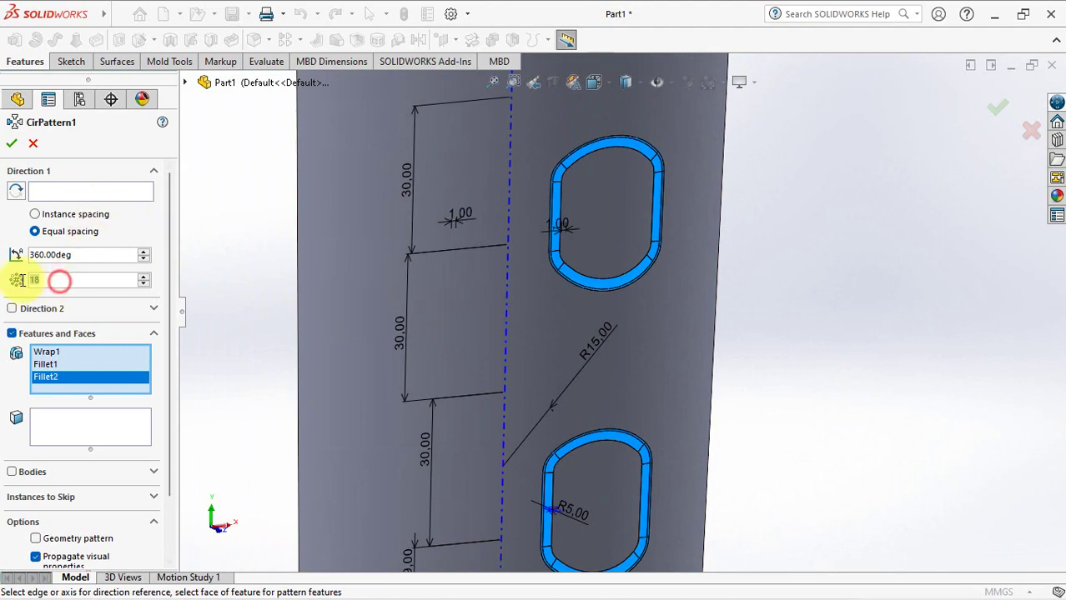
{"action": "type", "text": "10"}
{"action": "left_click", "coordinate": [83, 190]}
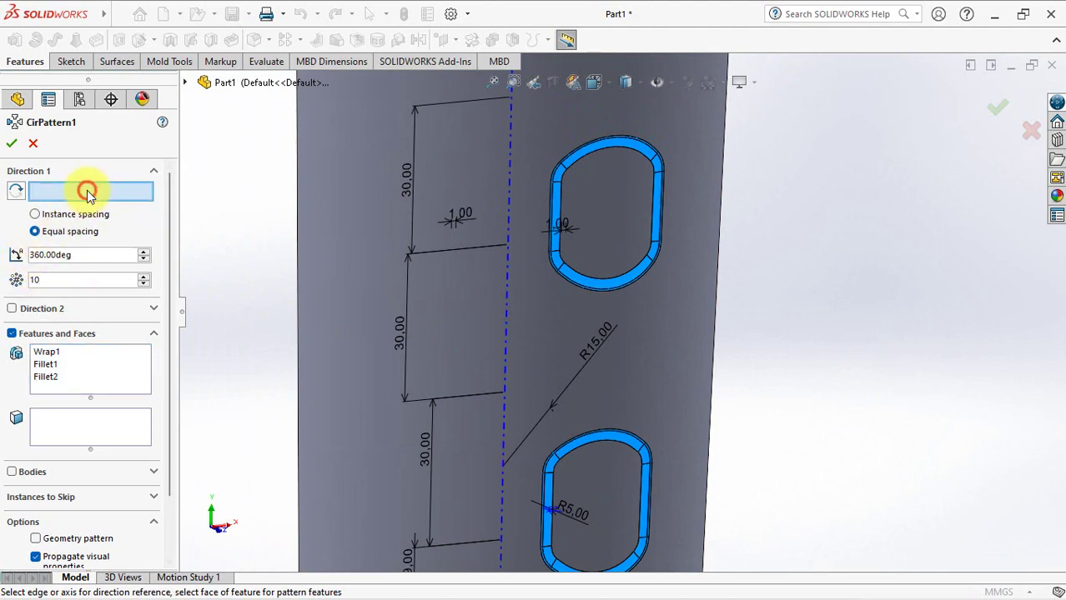
{"action": "left_click", "coordinate": [505, 299]}
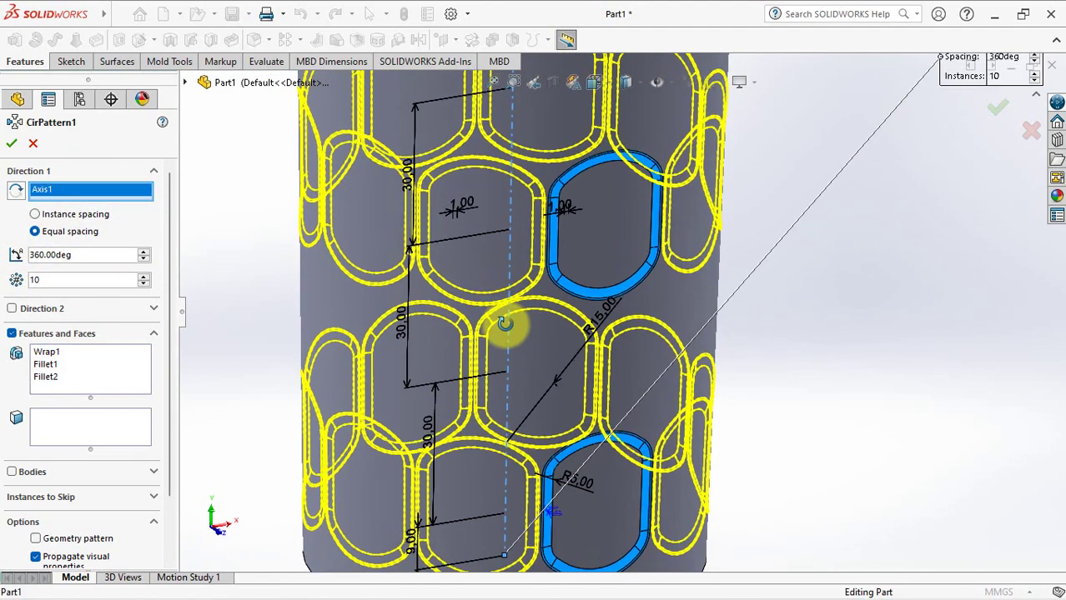
{"action": "left_click", "coordinate": [10, 144]}
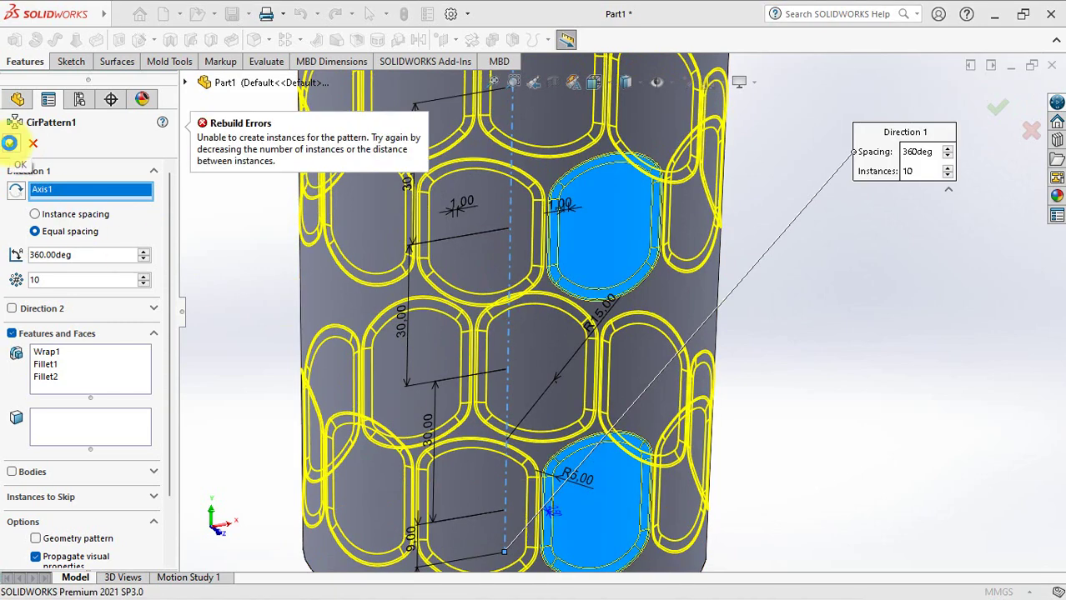
{"action": "left_click", "coordinate": [35, 538]}
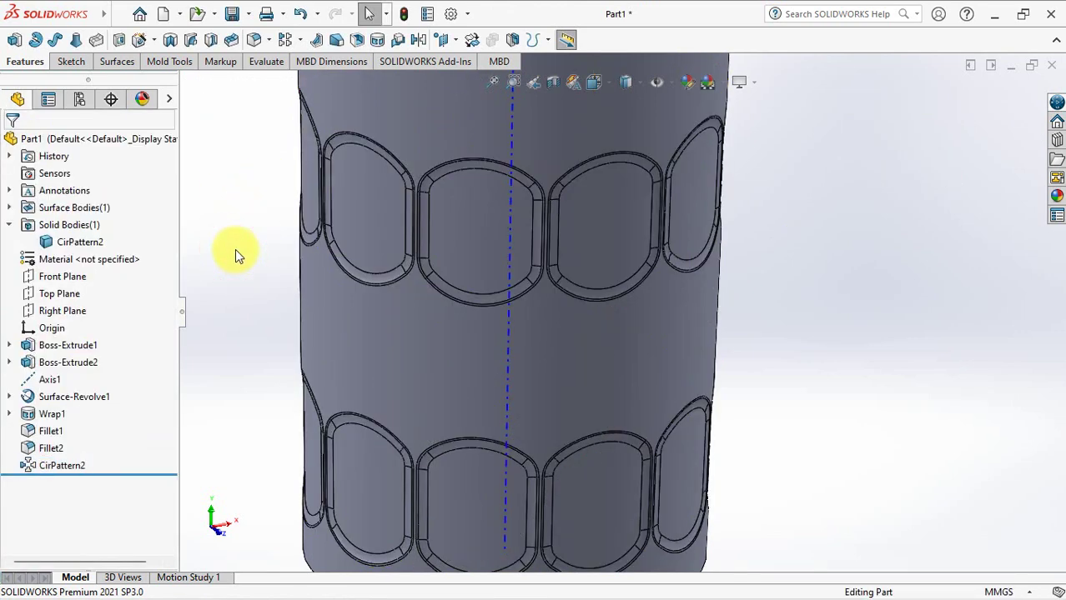
{"action": "key", "text": "ctrl+7"}
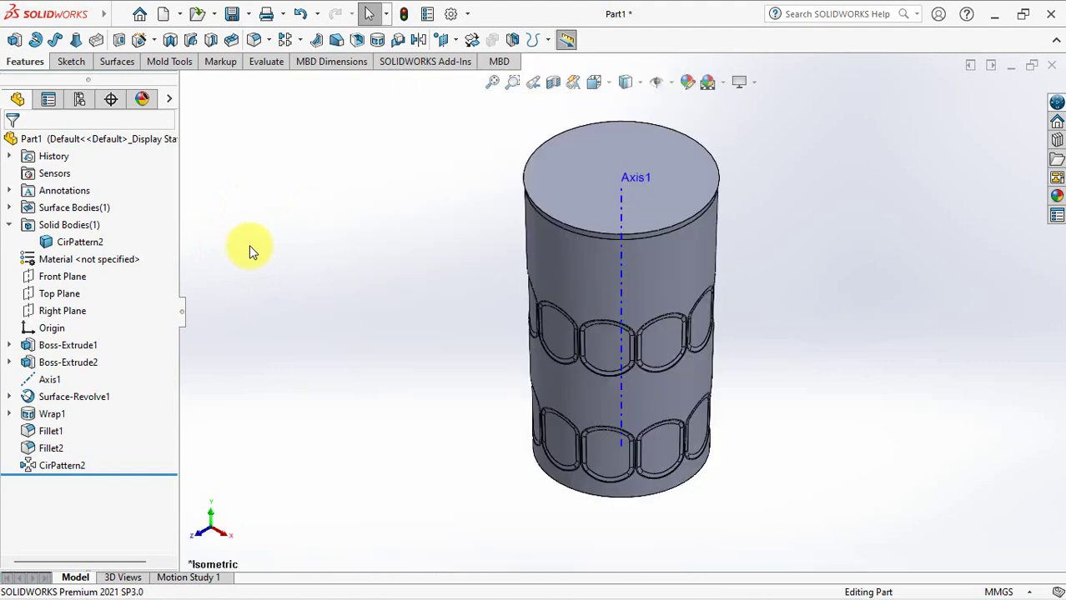
Rotate the CirPattern2 body 18° about Axis1 with Move/Copy Body.
{"action": "left_click", "coordinate": [472, 39]}
{"action": "left_click", "coordinate": [586, 266]}
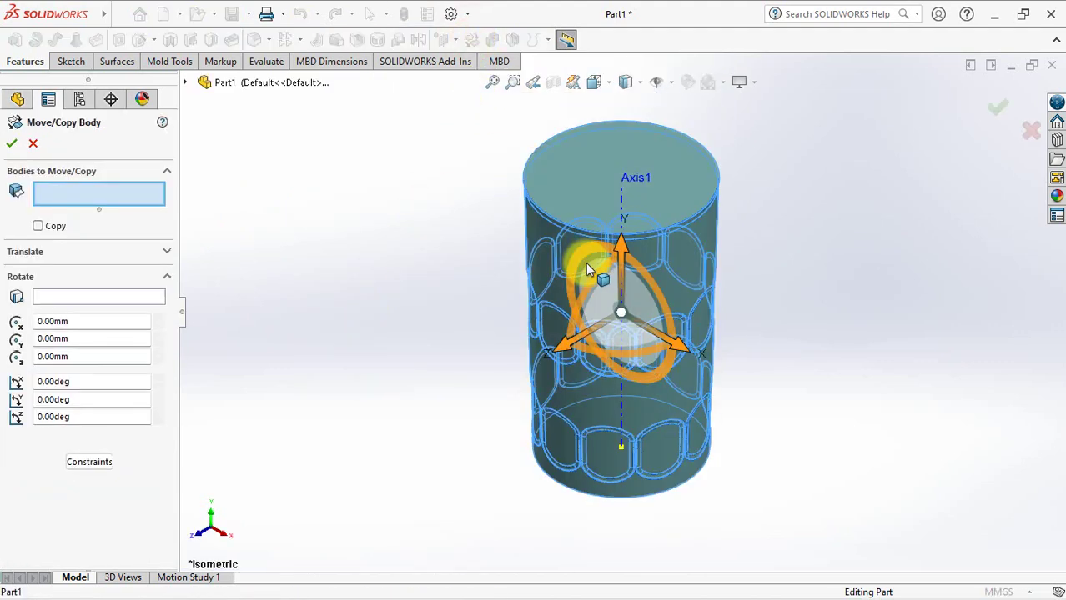
{"action": "left_click", "coordinate": [79, 297]}
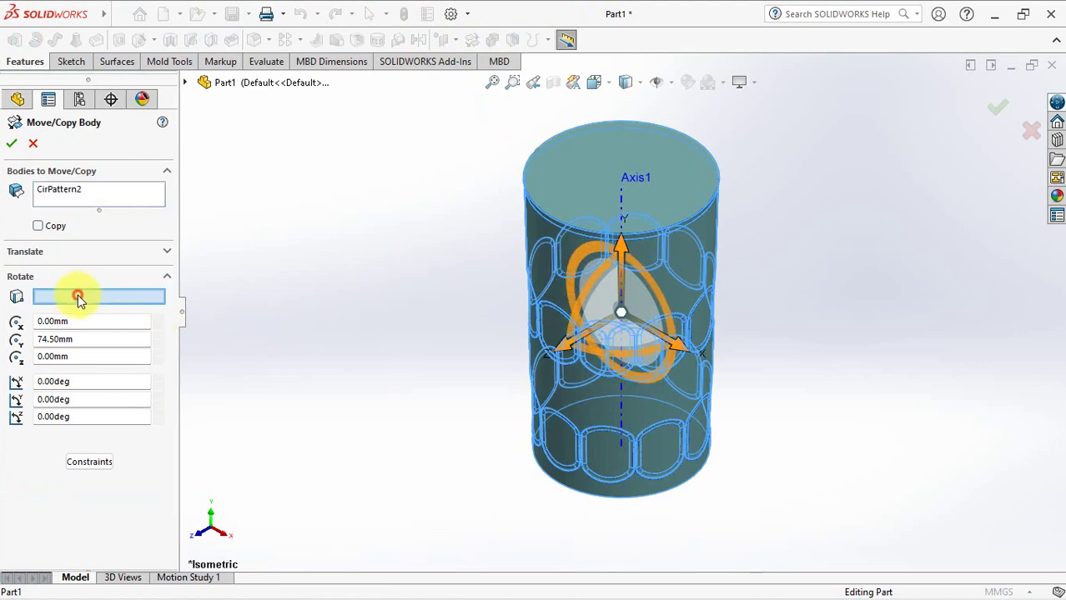
{"action": "left_click", "coordinate": [621, 198]}
{"action": "left_click_drag", "start_coordinate": [86, 320], "coordinate": [10, 324]}
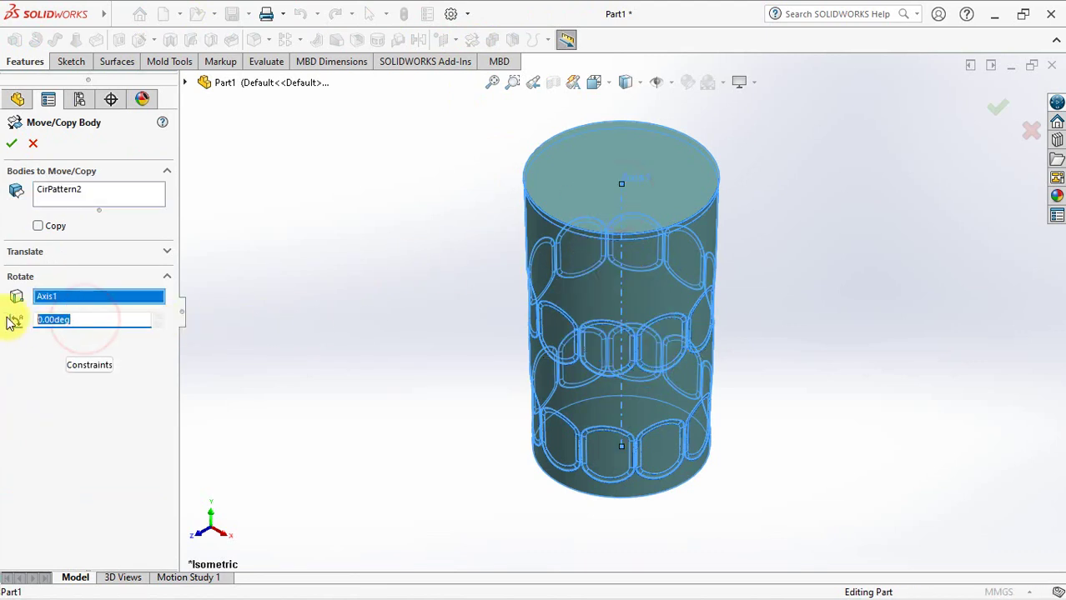
{"action": "key", "text": "Tab"}
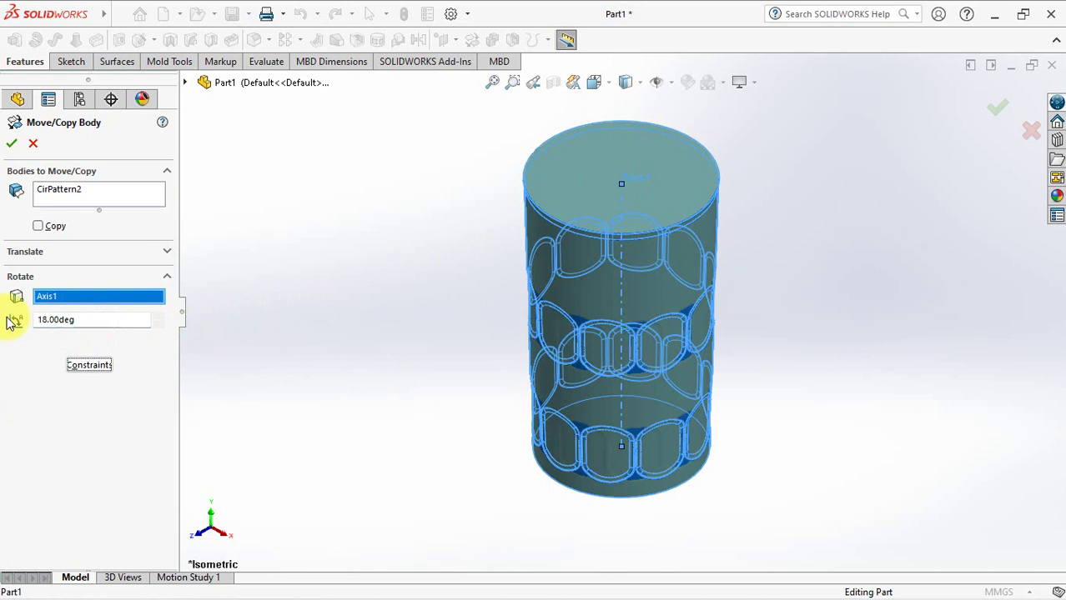
{"action": "left_click", "coordinate": [13, 146]}
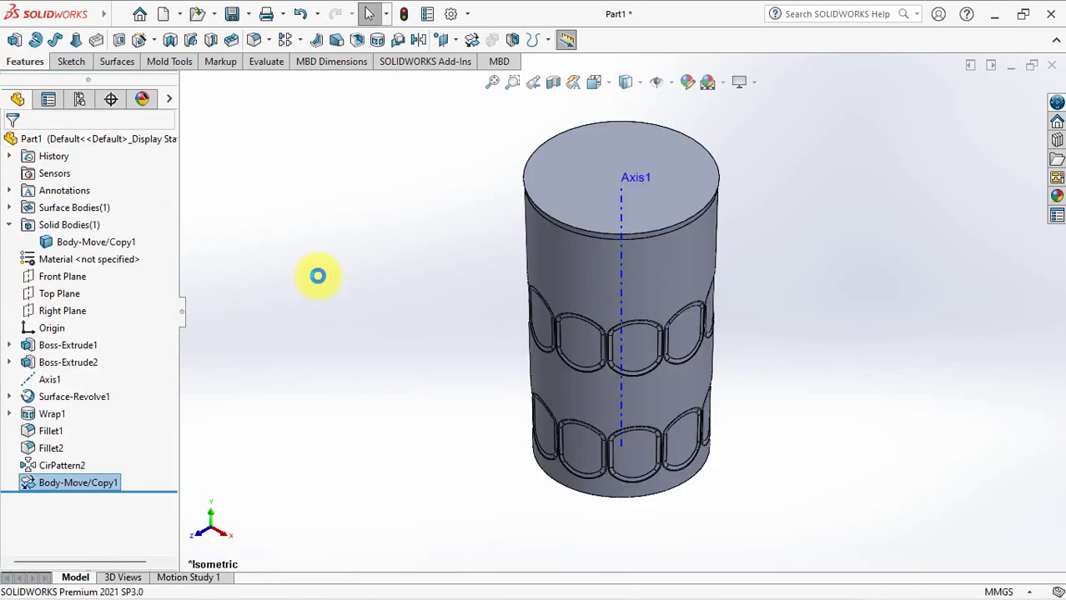
{"action": "left_click", "coordinate": [317, 275]}
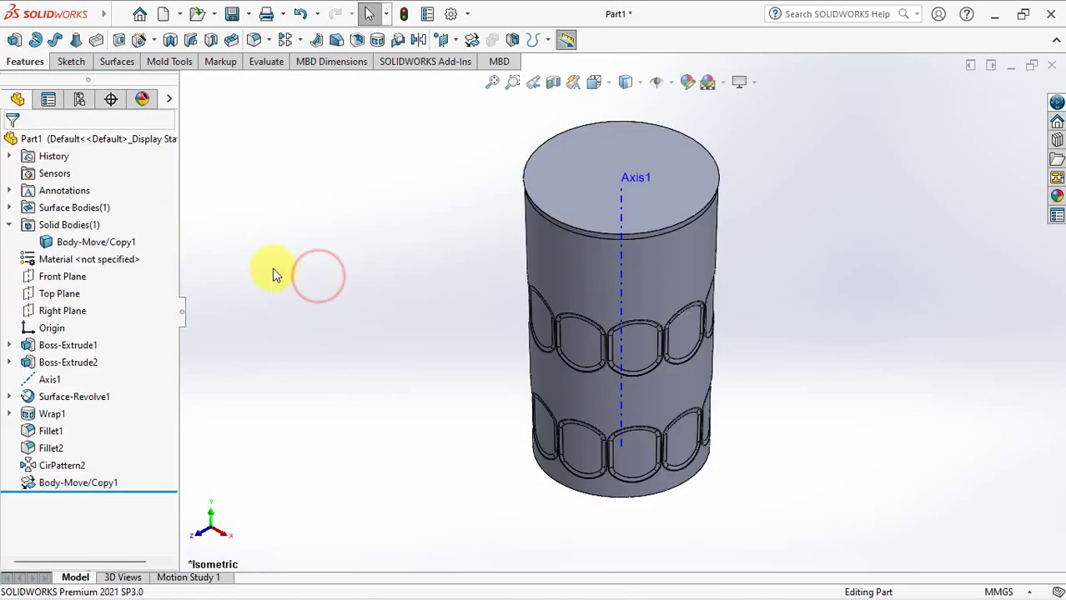
Sketch on the Front Plane, converting Sketch4's slot outlines and deleting the upper slot.
{"action": "left_click", "coordinate": [69, 277]}
{"action": "left_click", "coordinate": [82, 257]}
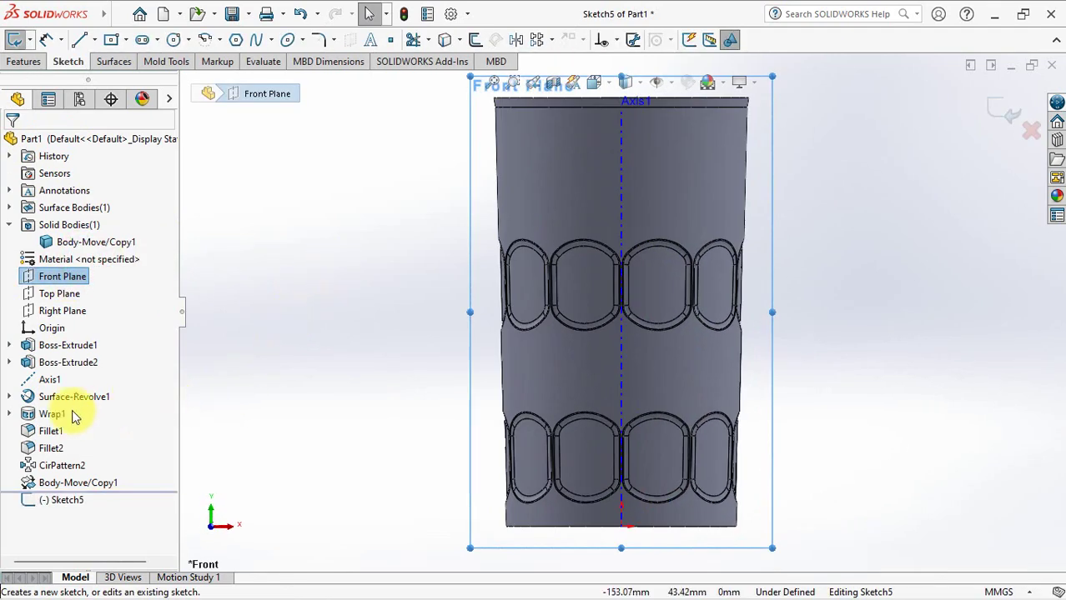
{"action": "left_click", "coordinate": [10, 414]}
{"action": "left_click", "coordinate": [47, 432]}
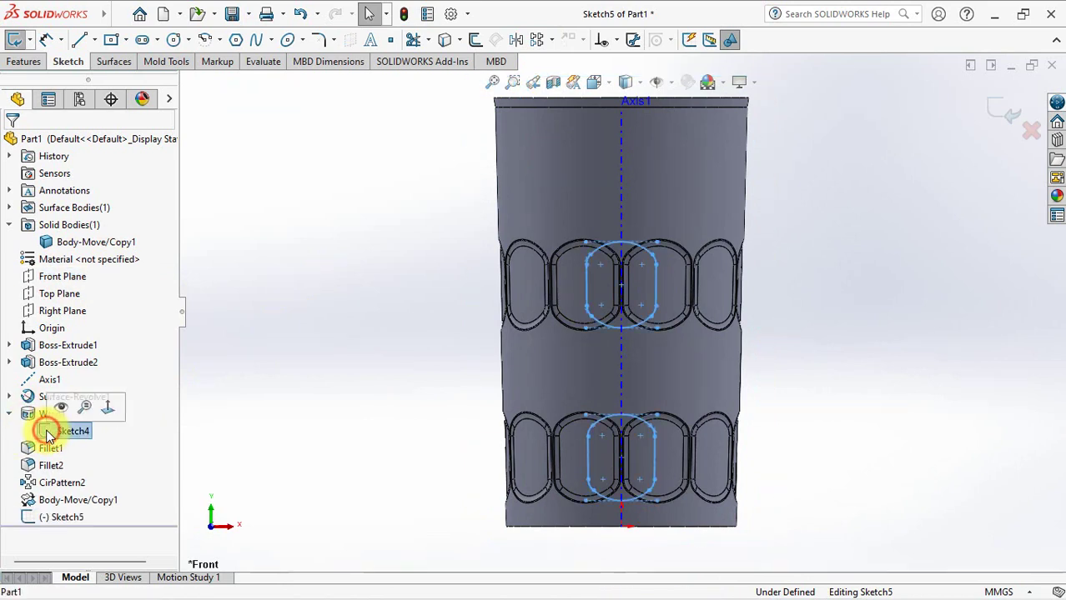
{"action": "left_click", "coordinate": [444, 42]}
{"action": "left_click_drag", "start_coordinate": [423, 203], "coordinate": [778, 351]}
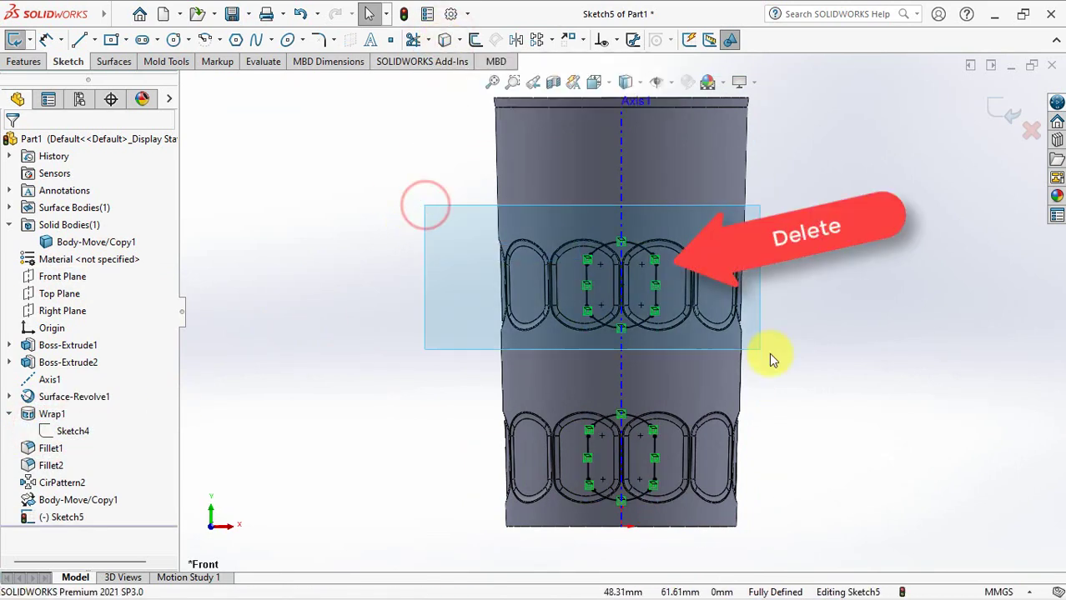
{"action": "key", "text": "Delete"}
Move the remaining slot outline up 30 mm, exit the sketch, and start Wrap2.
{"action": "left_click_drag", "start_coordinate": [452, 373], "coordinate": [806, 517]}
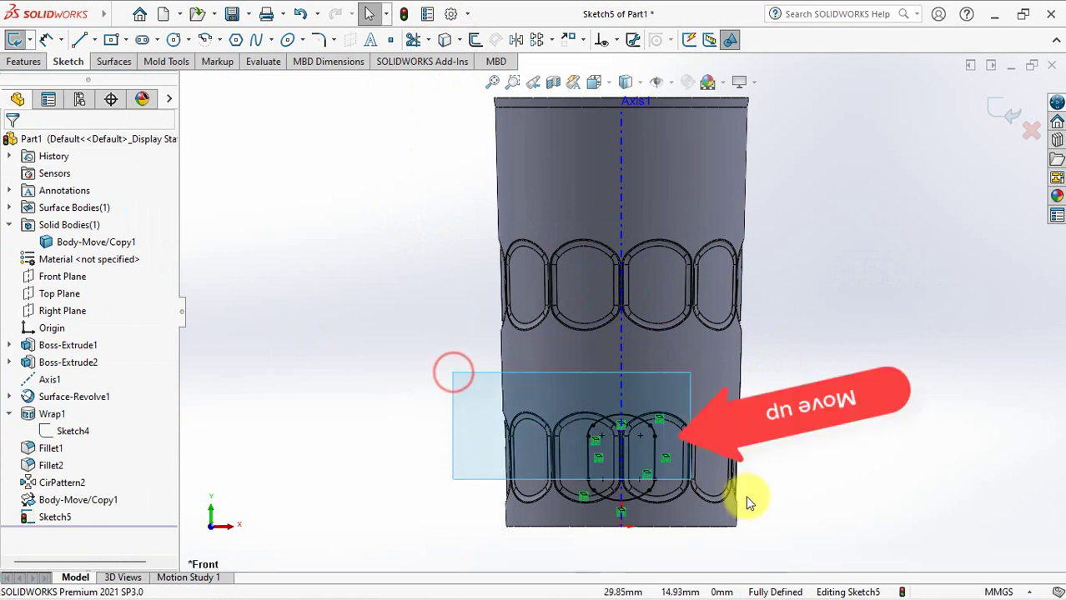
{"action": "left_click", "coordinate": [567, 39]}
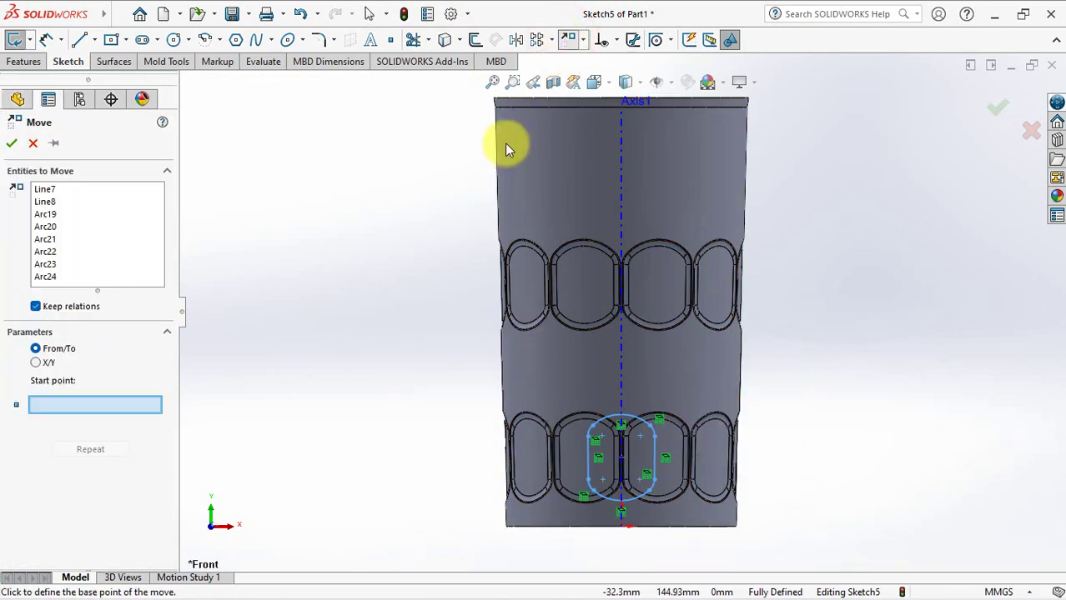
{"action": "left_click", "coordinate": [36, 363]}
{"action": "left_click", "coordinate": [36, 307]}
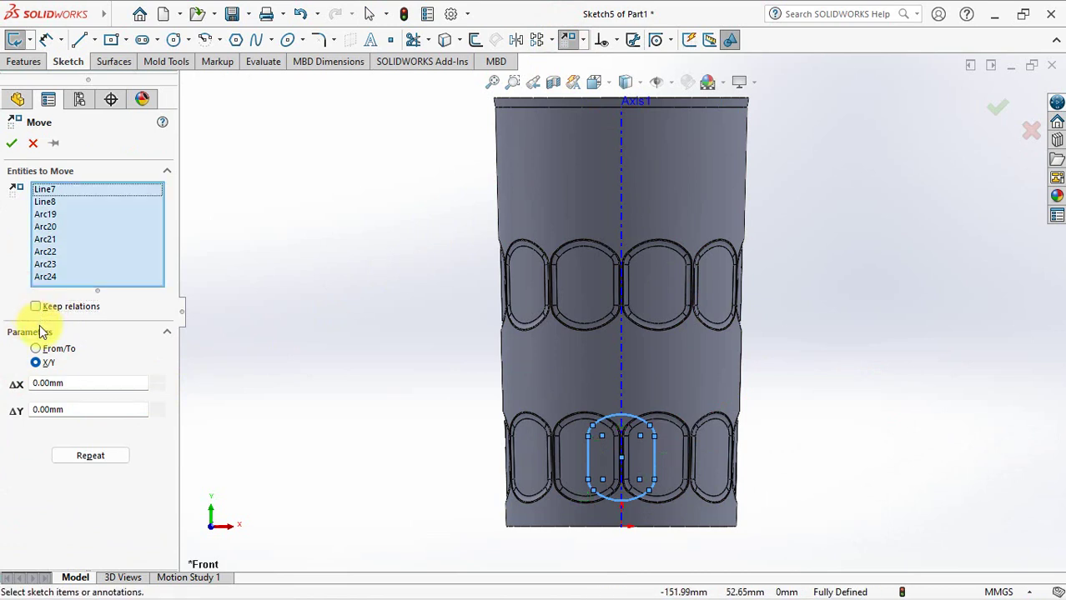
{"action": "left_click", "coordinate": [83, 409]}
{"action": "type", "text": "0"}
{"action": "key", "text": "Tab"}
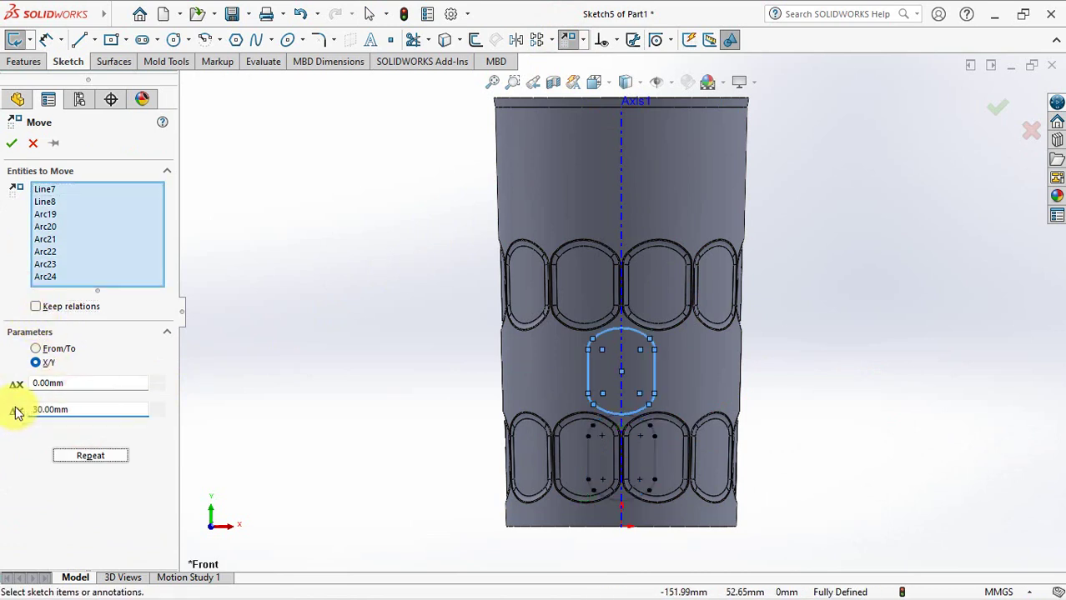
{"action": "left_click", "coordinate": [11, 144]}
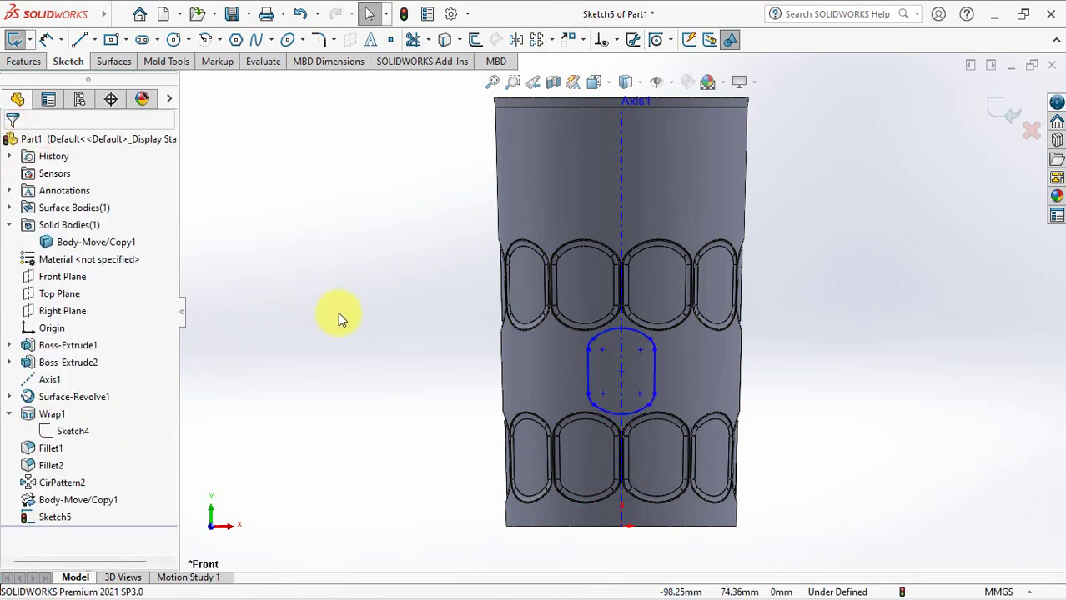
{"action": "left_click", "coordinate": [1007, 121]}
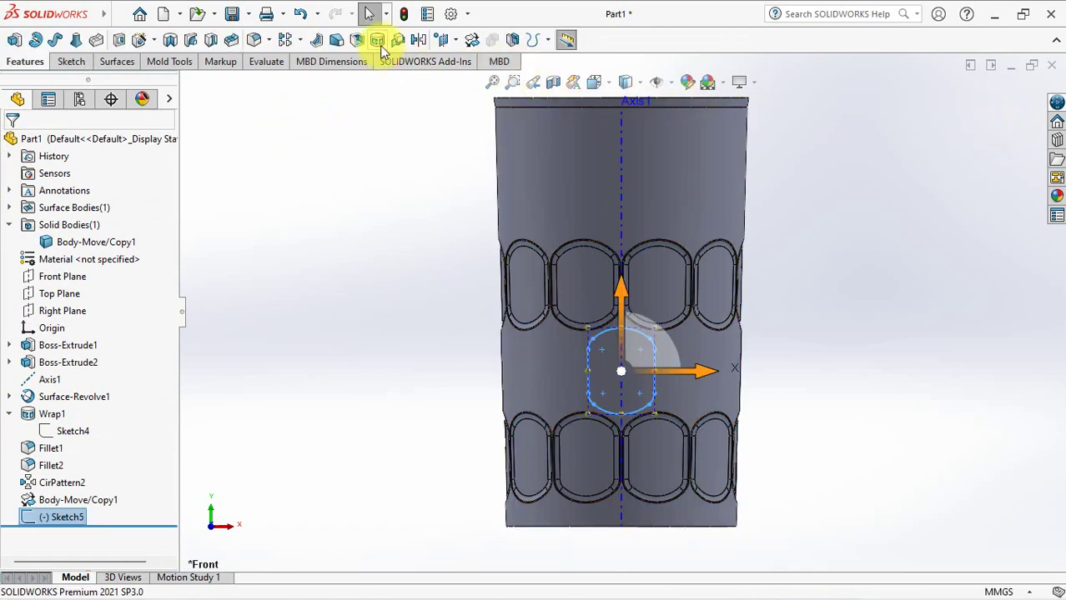
{"action": "left_click", "coordinate": [378, 40]}
{"action": "middle_click_drag", "start_coordinate": [387, 214], "coordinate": [423, 245]}
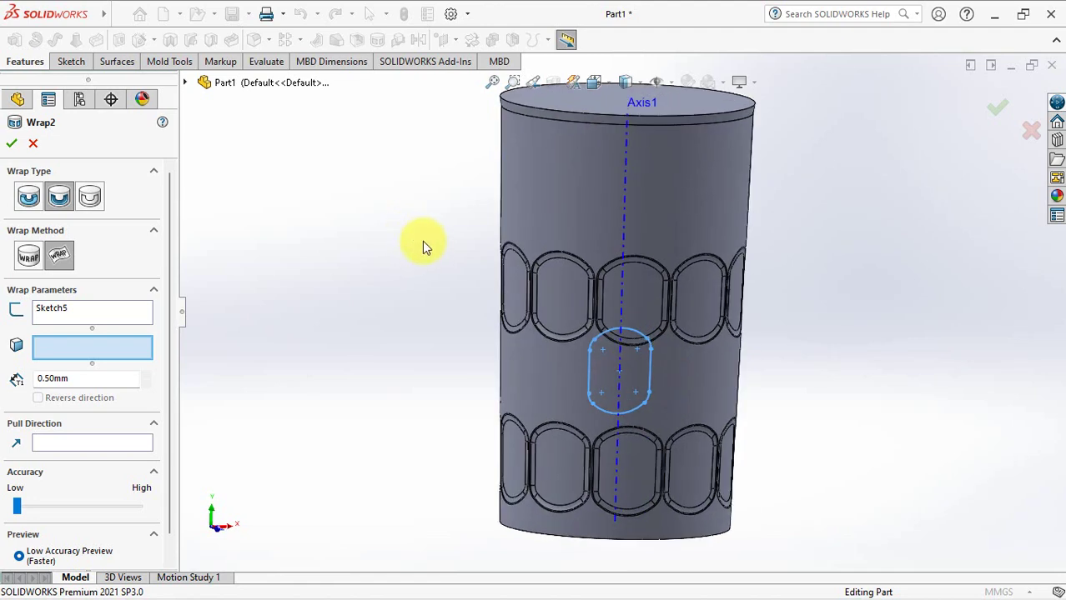
Wrap Sketch5's slot 0.50 mm onto the cup's side face as Wrap2 and zoom in on it.
{"action": "left_click", "coordinate": [689, 384]}
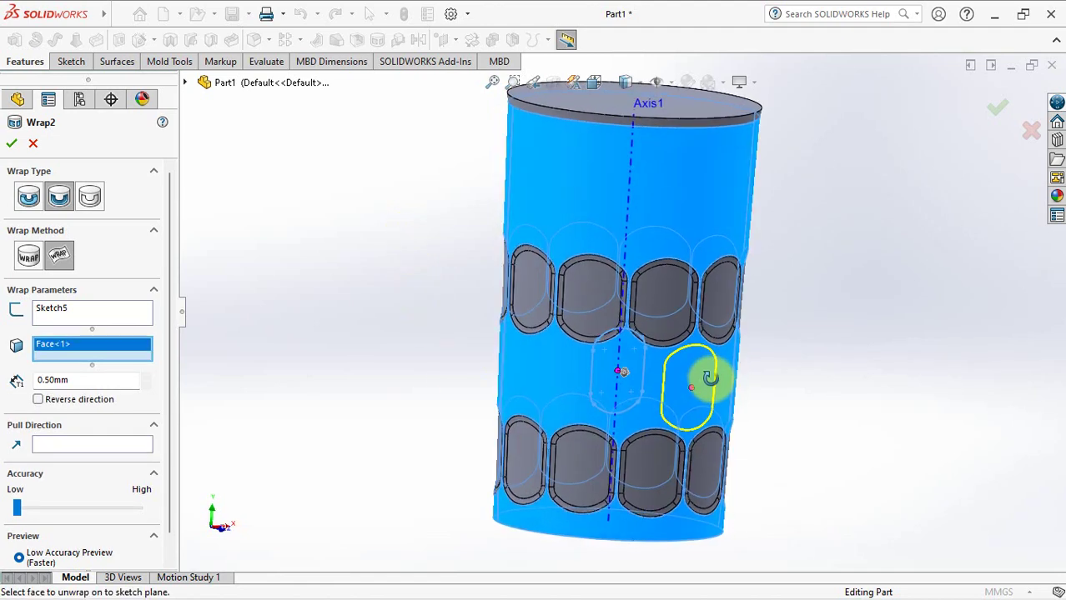
{"action": "middle_click_drag", "start_coordinate": [690, 382], "coordinate": [717, 371]}
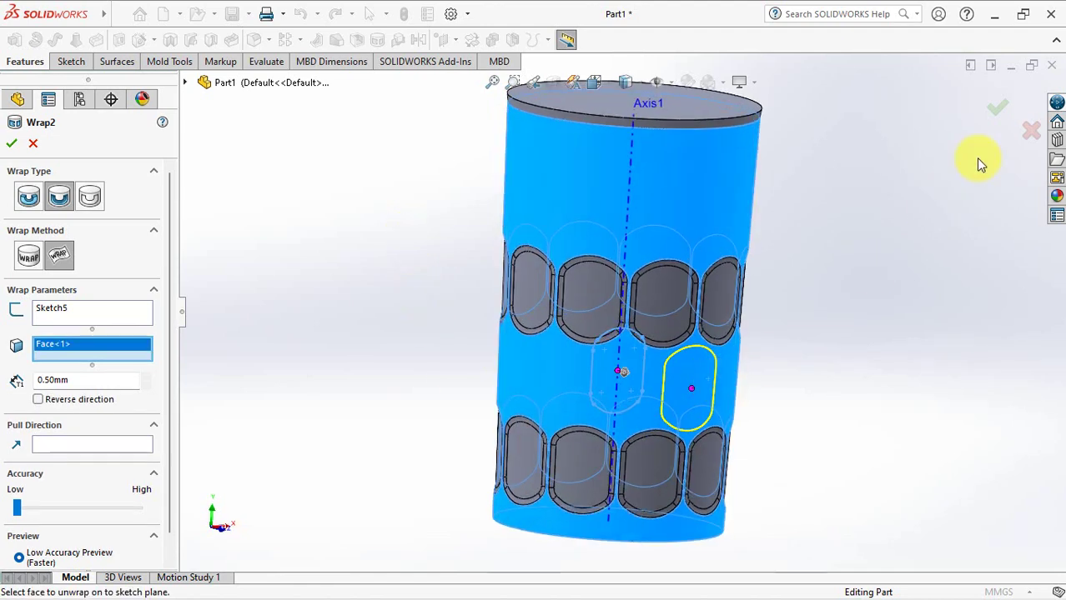
{"action": "left_click", "coordinate": [998, 102]}
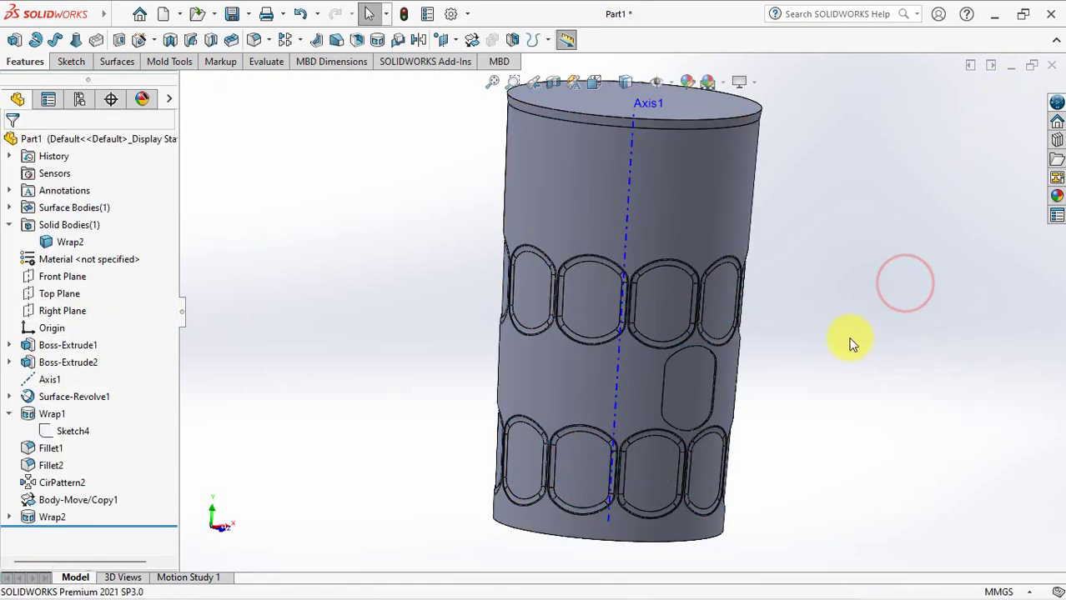
{"action": "middle_click_drag", "start_coordinate": [853, 344], "coordinate": [821, 372]}
{"action": "scroll", "coordinate": [791, 387], "scroll_direction": "down", "scroll_amount": 1}
{"action": "scroll", "coordinate": [792, 333], "scroll_direction": "down", "scroll_amount": 2}
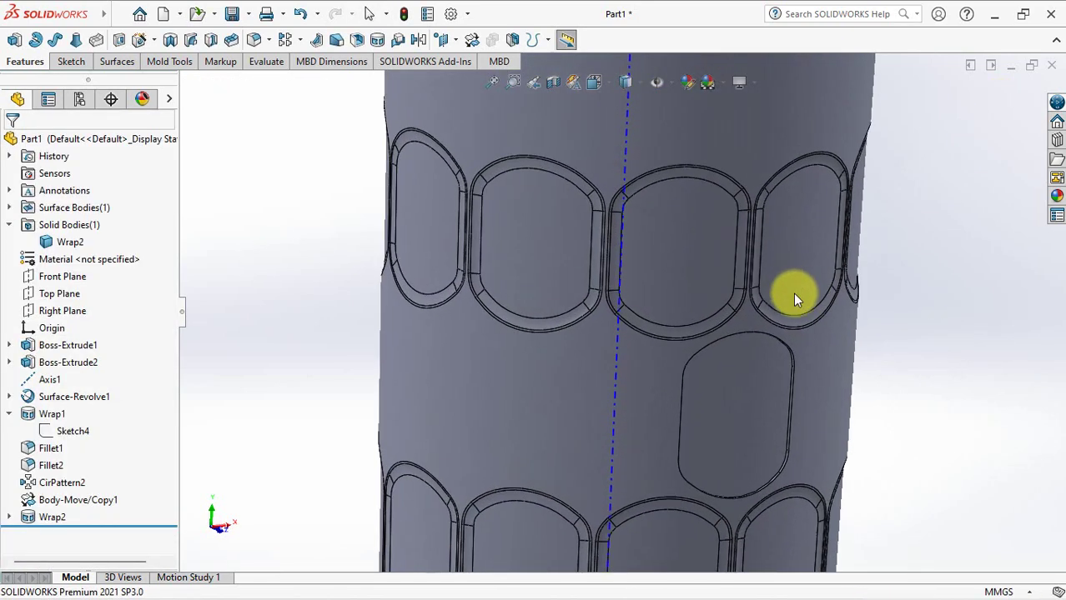
{"action": "scroll", "coordinate": [801, 292], "scroll_direction": "down", "scroll_amount": 2}
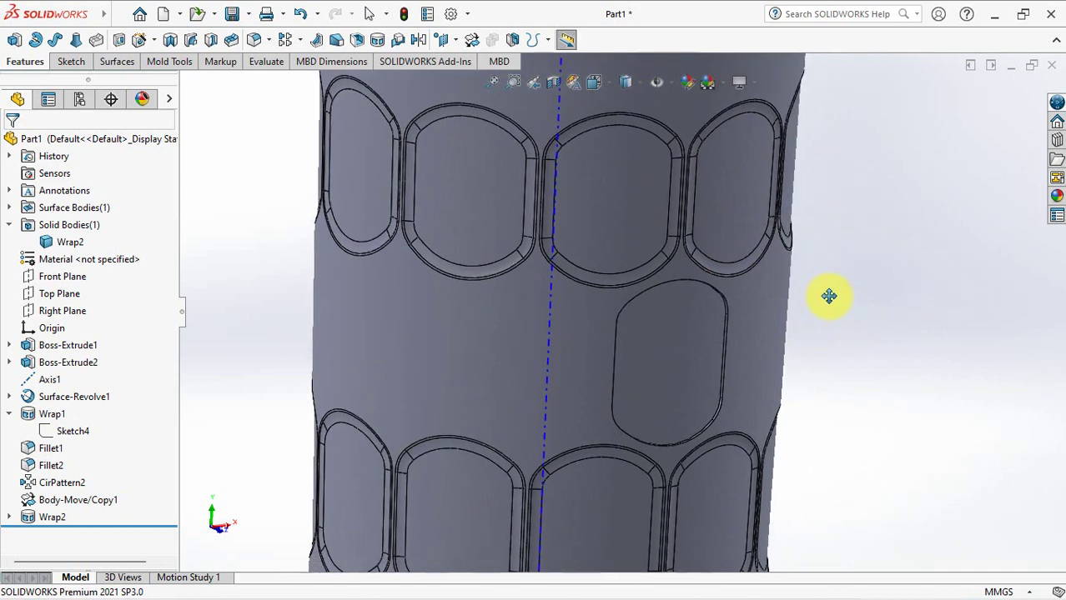
Fillet the new recess's rim edge loop at 1 mm.
{"action": "left_click", "coordinate": [255, 42]}
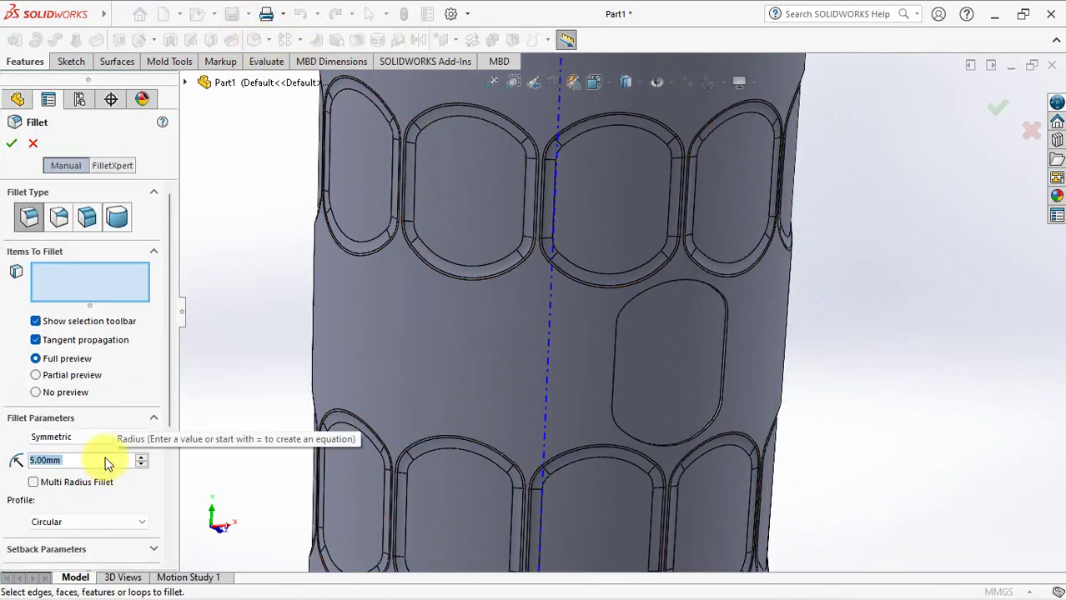
{"action": "type", "text": "1"}
{"action": "key", "text": "Tab"}
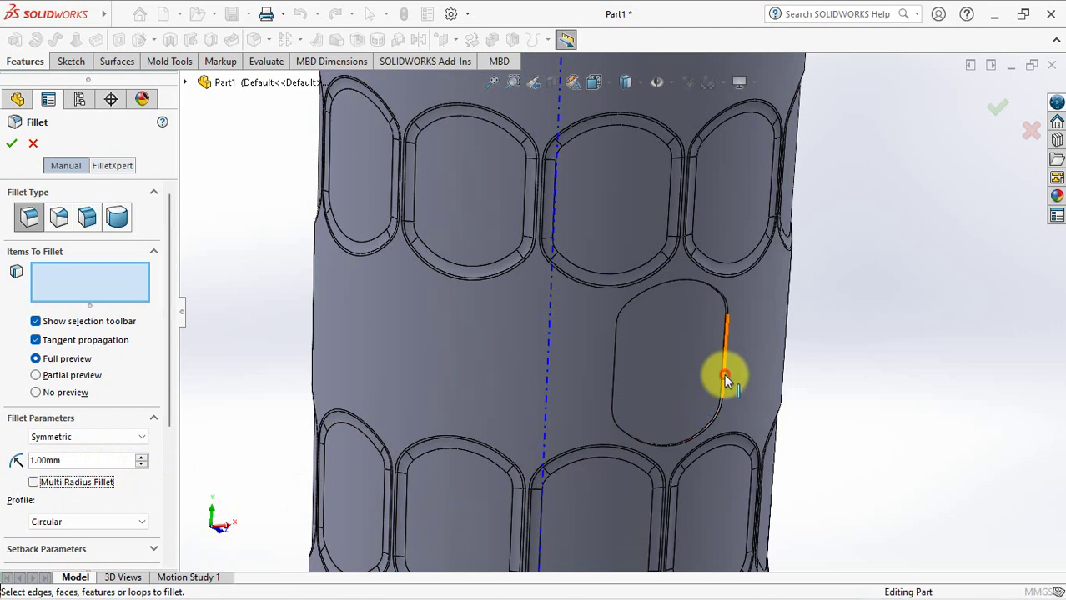
{"action": "left_click", "coordinate": [725, 382]}
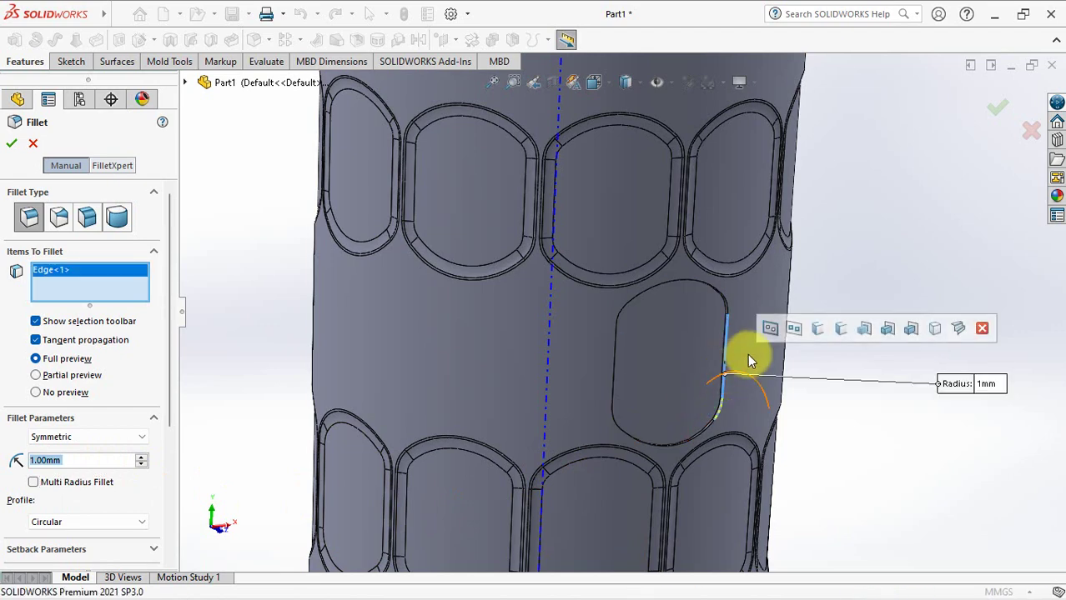
{"action": "left_click", "coordinate": [769, 330]}
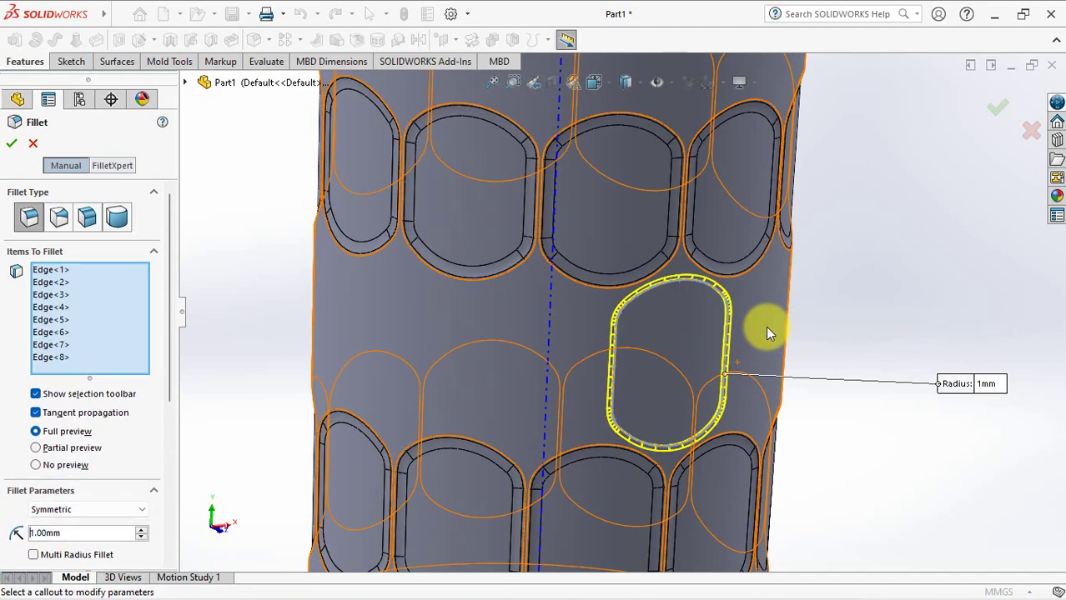
{"action": "left_click", "coordinate": [997, 109]}
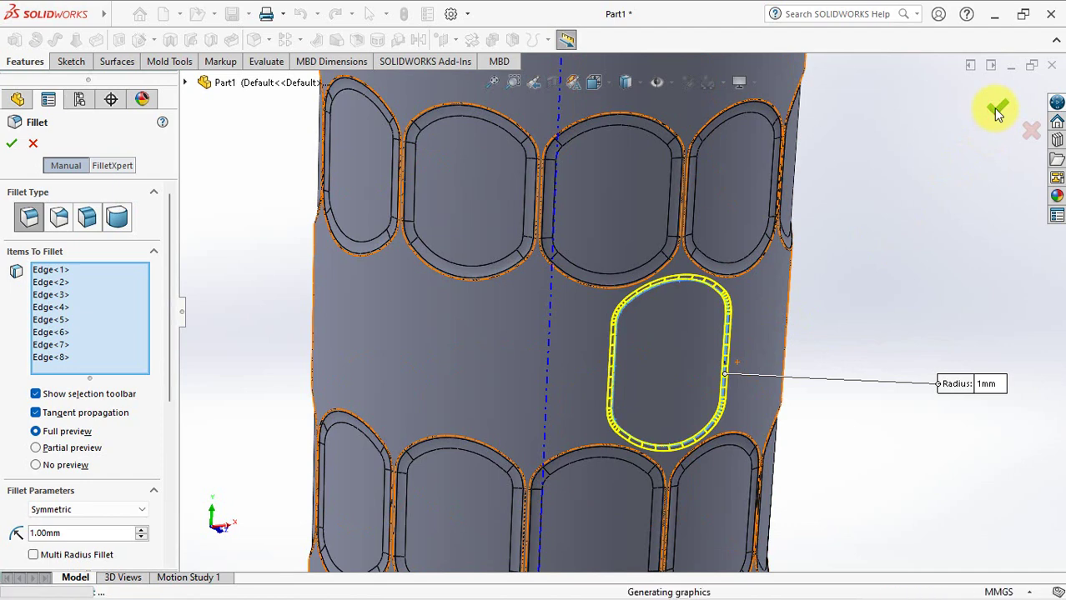
{"action": "left_click", "coordinate": [939, 175]}
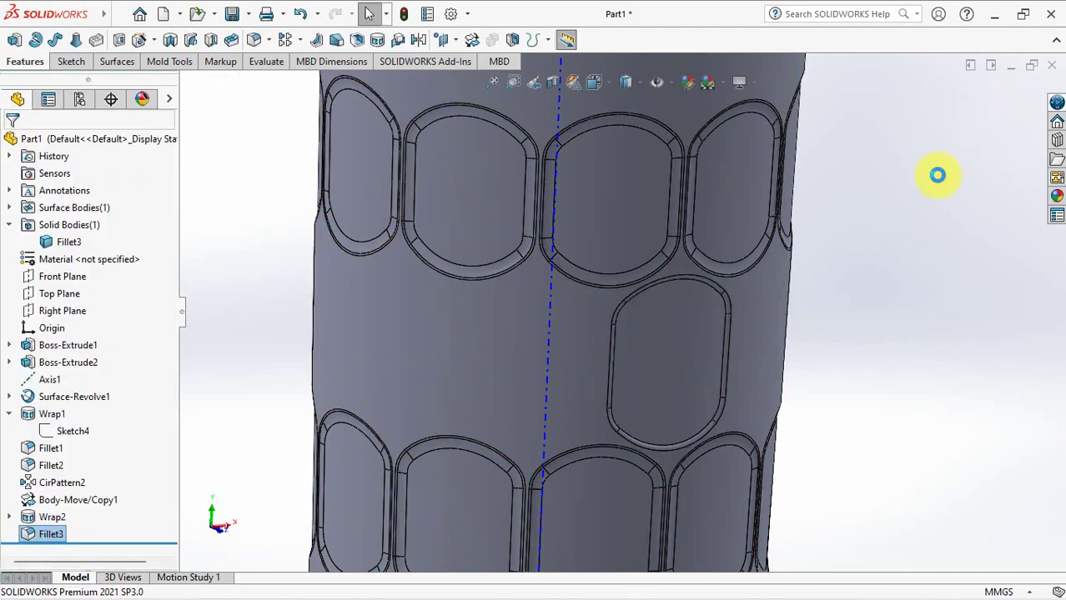
Add a 5 mm fillet around the new recess floor.
{"action": "left_click", "coordinate": [255, 46]}
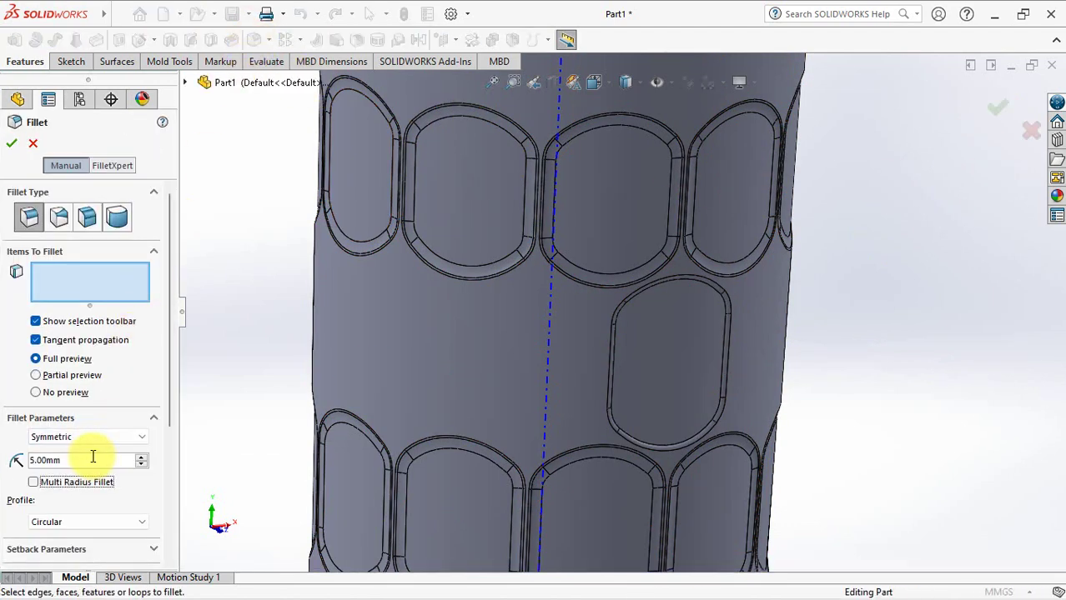
{"action": "left_click", "coordinate": [626, 383]}
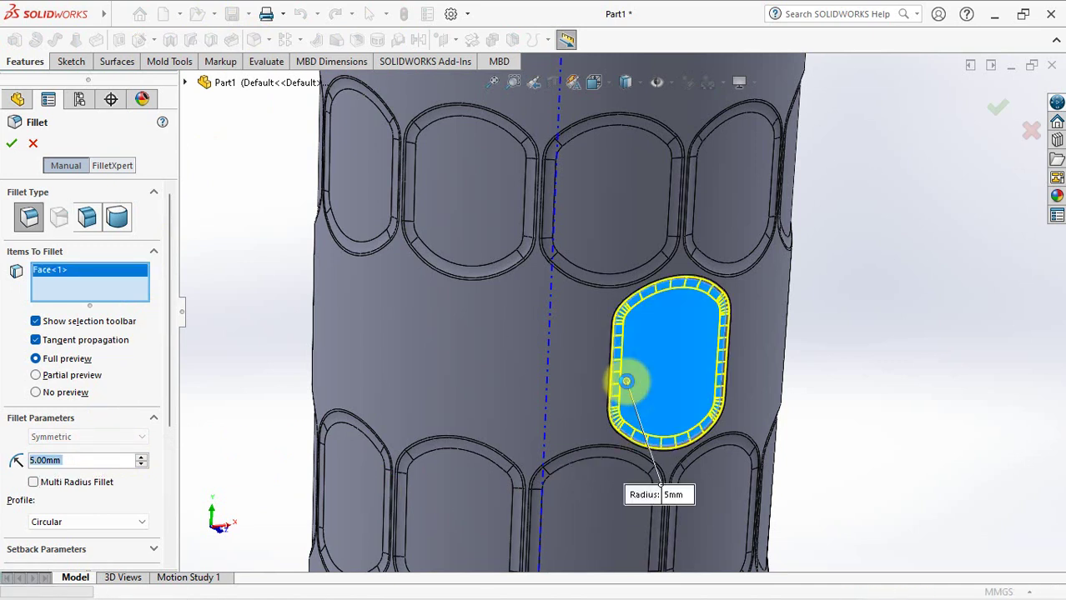
{"action": "right_click", "coordinate": [624, 379]}
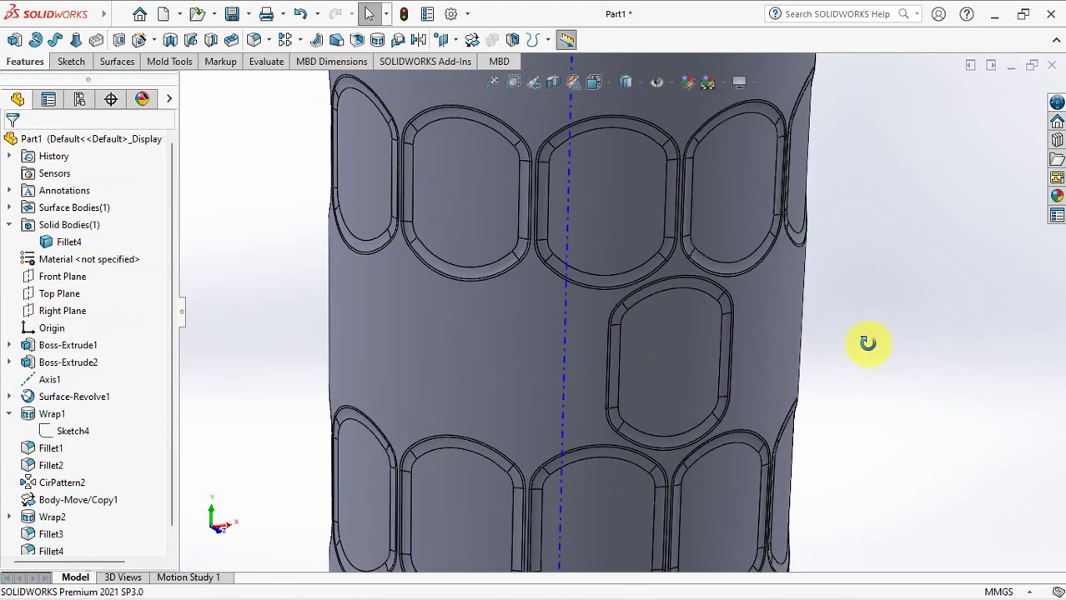
Start a circular pattern around Axis1 with 10 equally spaced instances over 360°.
{"action": "left_click", "coordinate": [301, 40]}
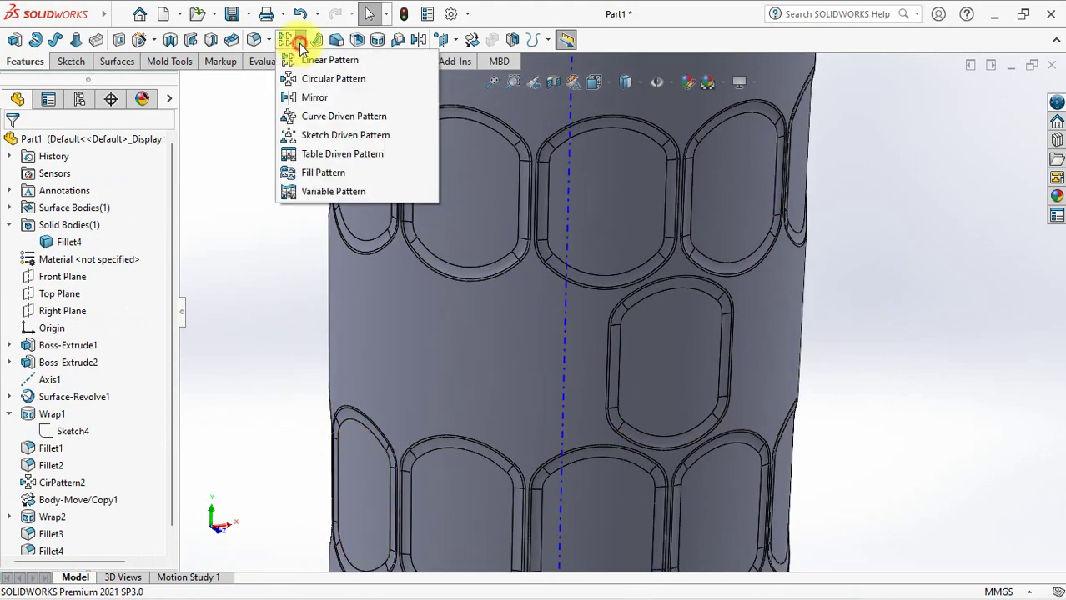
{"action": "left_click", "coordinate": [302, 78]}
{"action": "left_click", "coordinate": [105, 195]}
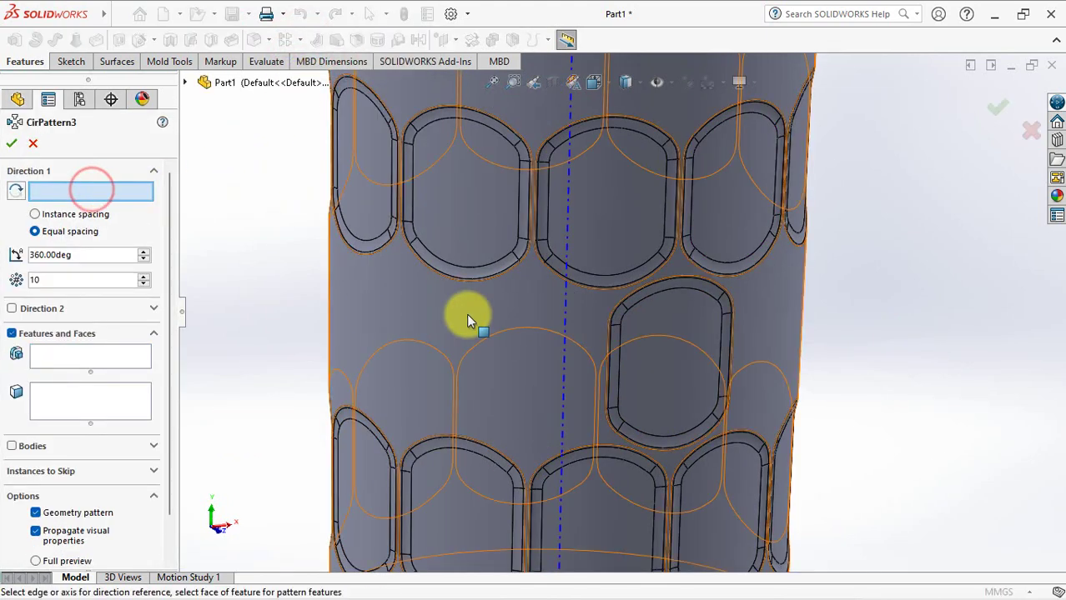
{"action": "left_click", "coordinate": [566, 320]}
{"action": "left_click", "coordinate": [90, 358]}
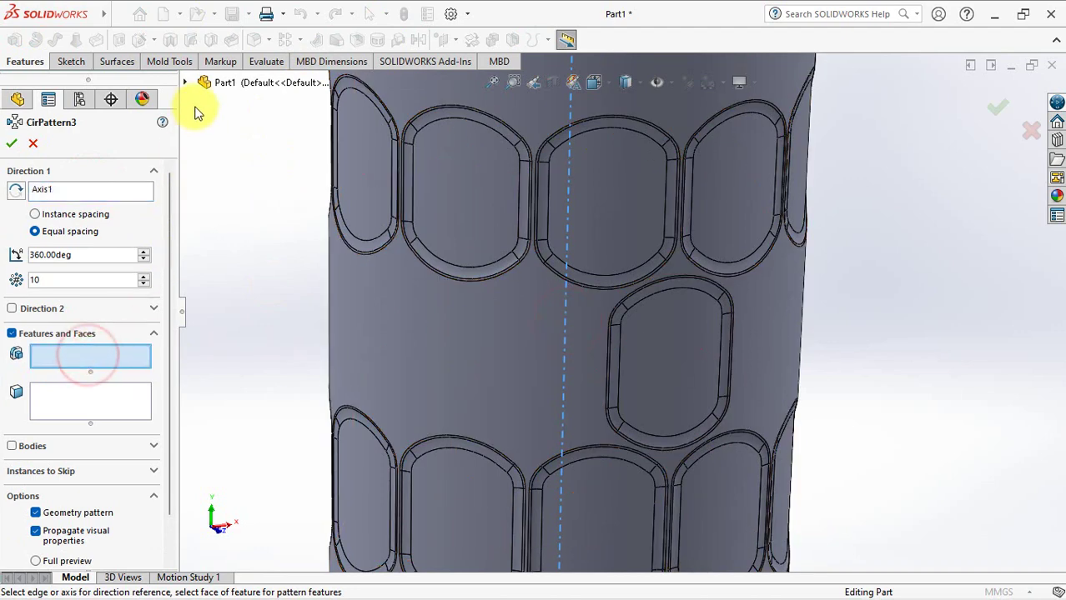
Pattern Wrap2, Fillet3 and Fillet4 ten times to finish the middle recess ring.
{"action": "left_click", "coordinate": [186, 83]}
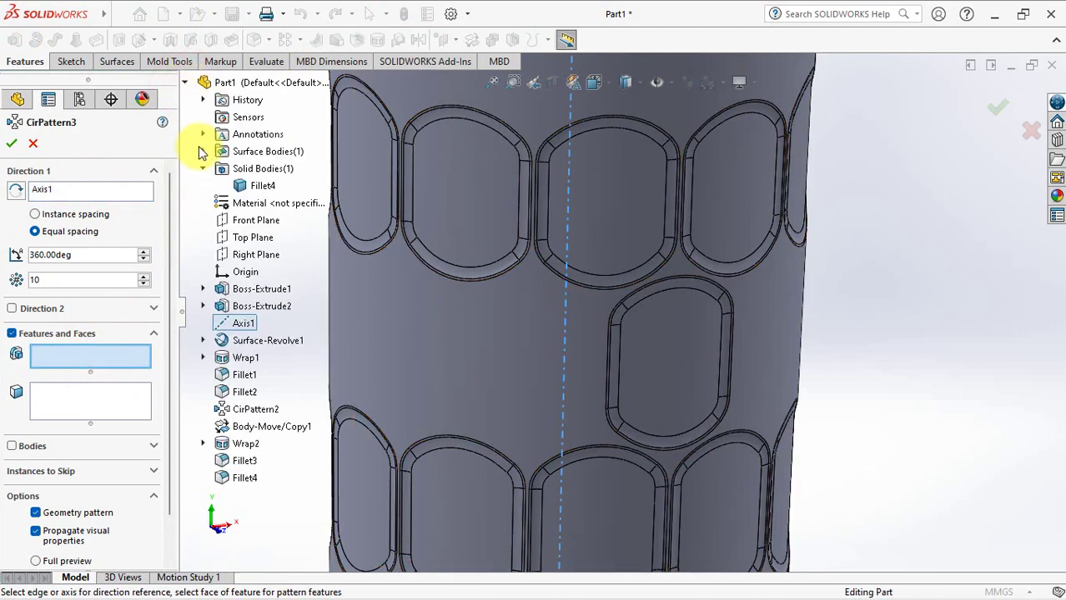
{"action": "left_click", "coordinate": [237, 446]}
{"action": "left_click", "coordinate": [228, 460]}
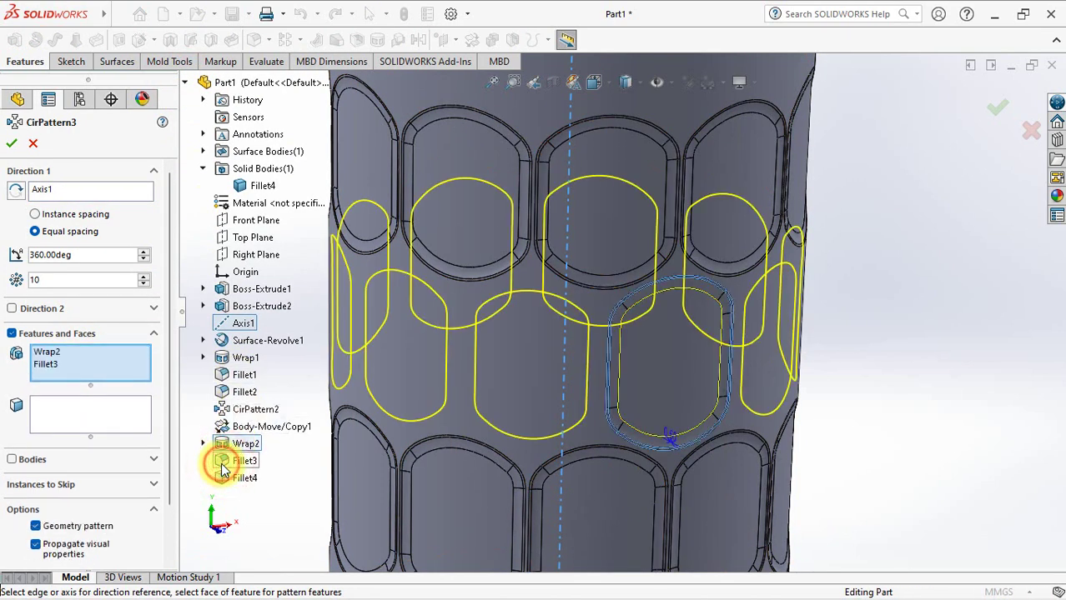
{"action": "left_click", "coordinate": [223, 482]}
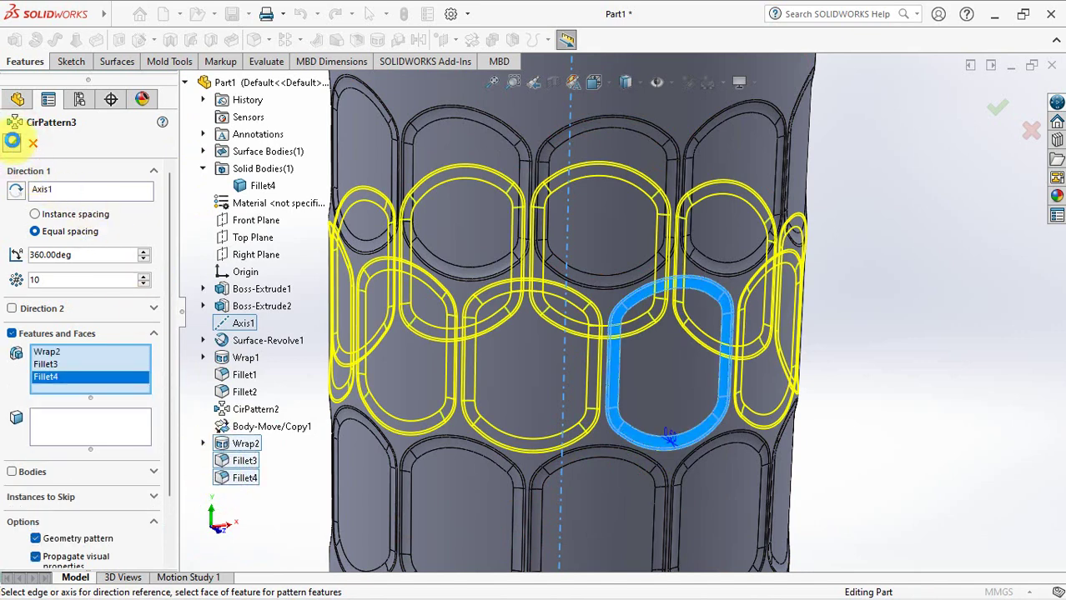
{"action": "left_click", "coordinate": [11, 141]}
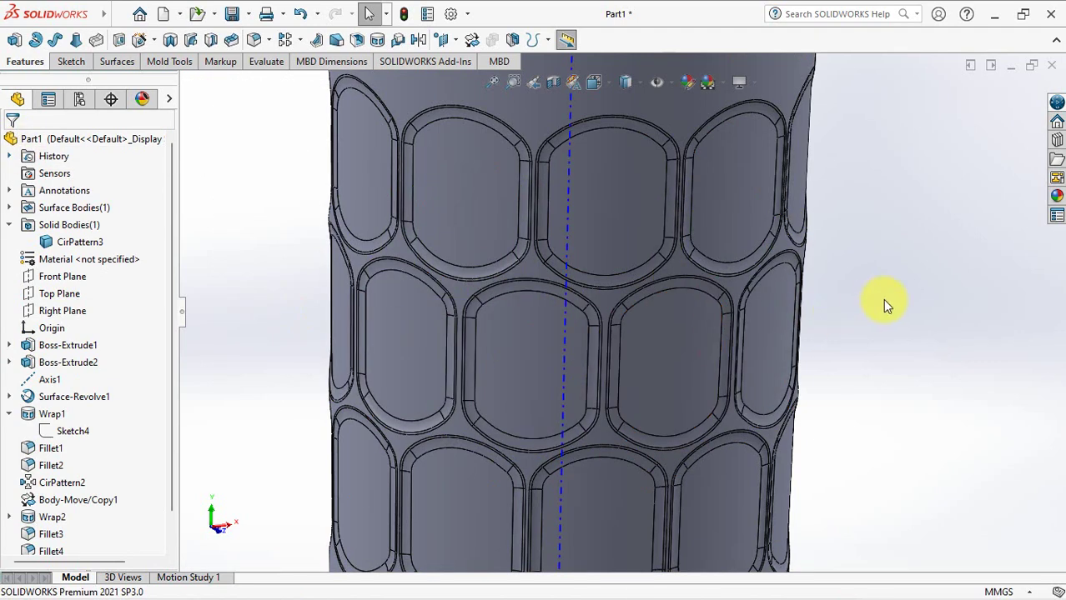
{"action": "scroll", "coordinate": [878, 251], "scroll_direction": "up", "scroll_amount": 3}
{"action": "scroll", "coordinate": [881, 304], "scroll_direction": "up", "scroll_amount": 2}
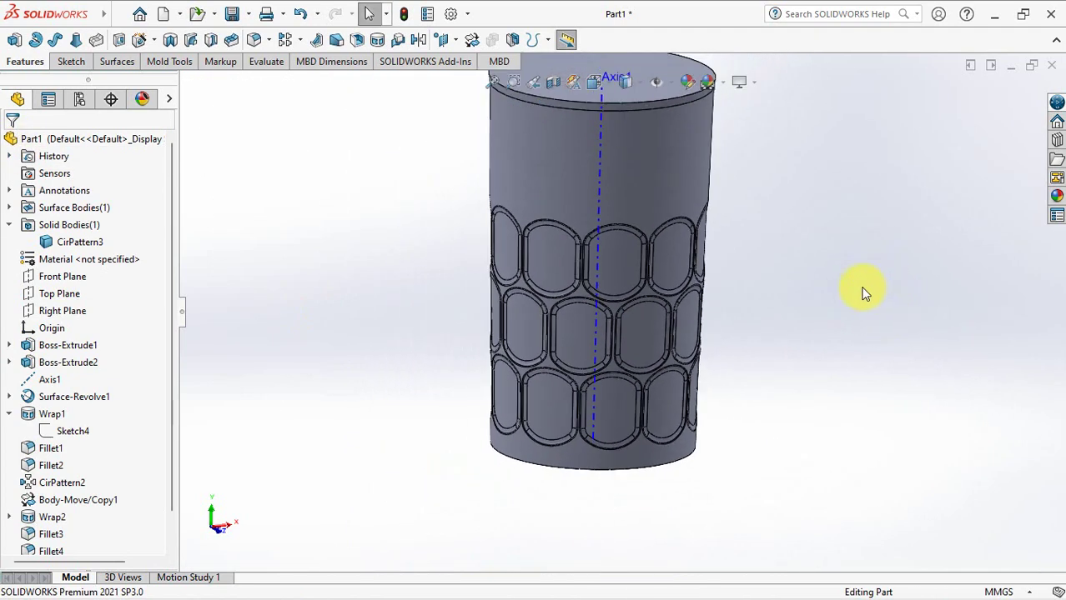
{"action": "middle_click_drag", "start_coordinate": [862, 290], "coordinate": [850, 327]}
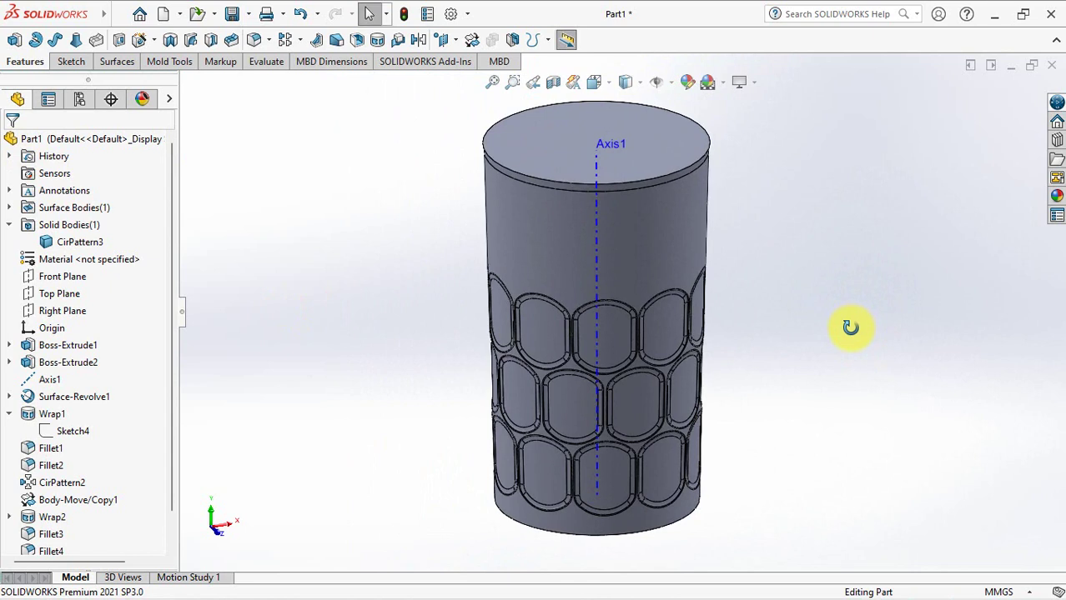
In isometric view, hide the solid cup body so only Surface-Revolve1 remains.
{"action": "key", "text": "ctrl+7"}
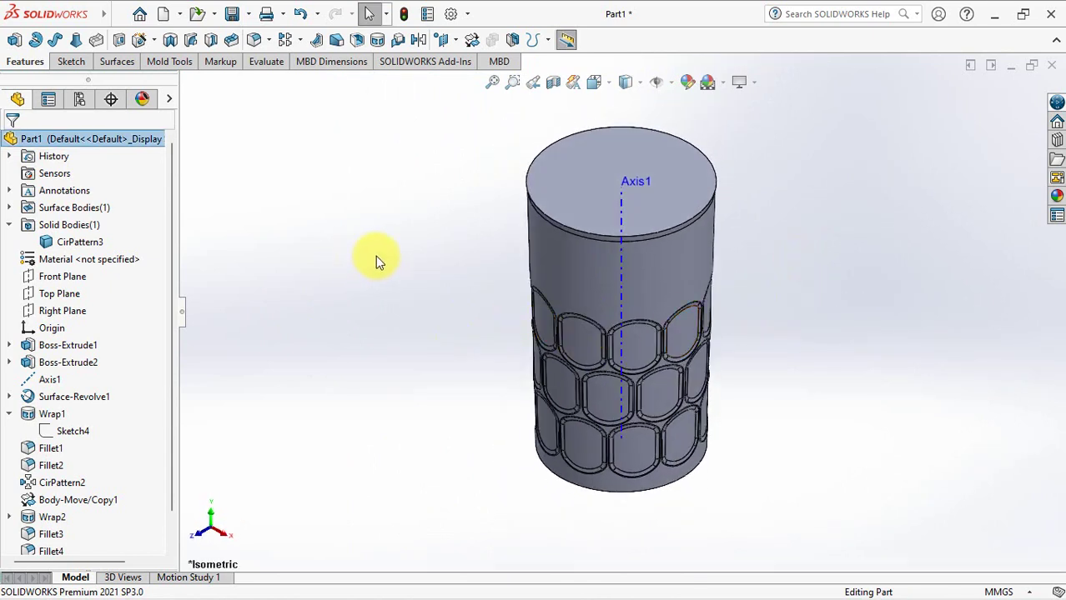
{"action": "left_click", "coordinate": [10, 209]}
{"action": "left_click", "coordinate": [75, 224]}
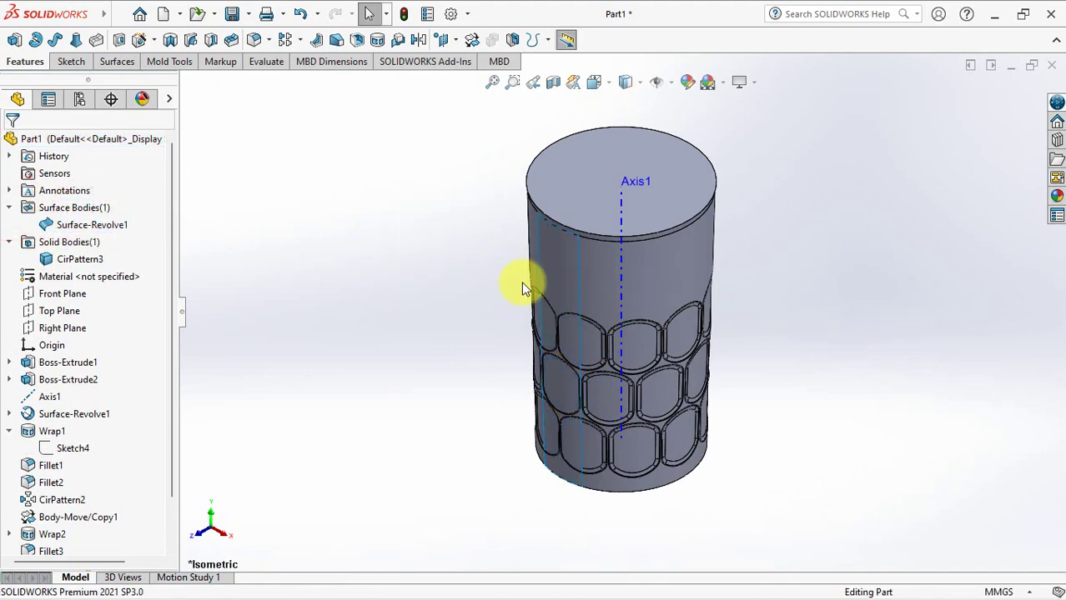
{"action": "left_click", "coordinate": [676, 268]}
{"action": "left_click", "coordinate": [745, 226]}
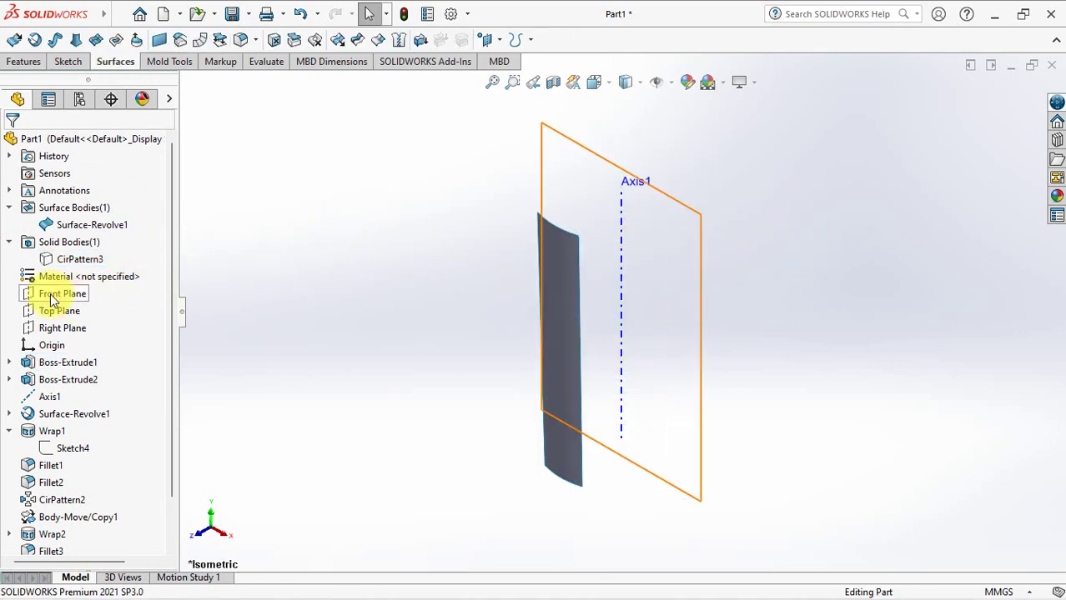
Start a new sketch on the Right Plane.
{"action": "left_click", "coordinate": [51, 329]}
{"action": "left_click", "coordinate": [53, 65]}
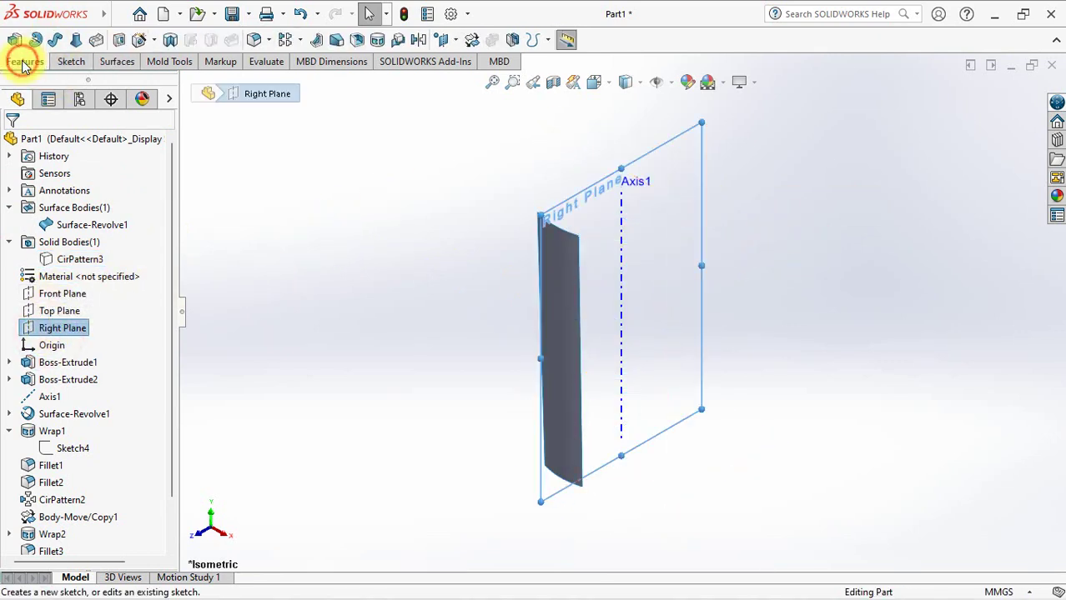
{"action": "left_click", "coordinate": [14, 39]}
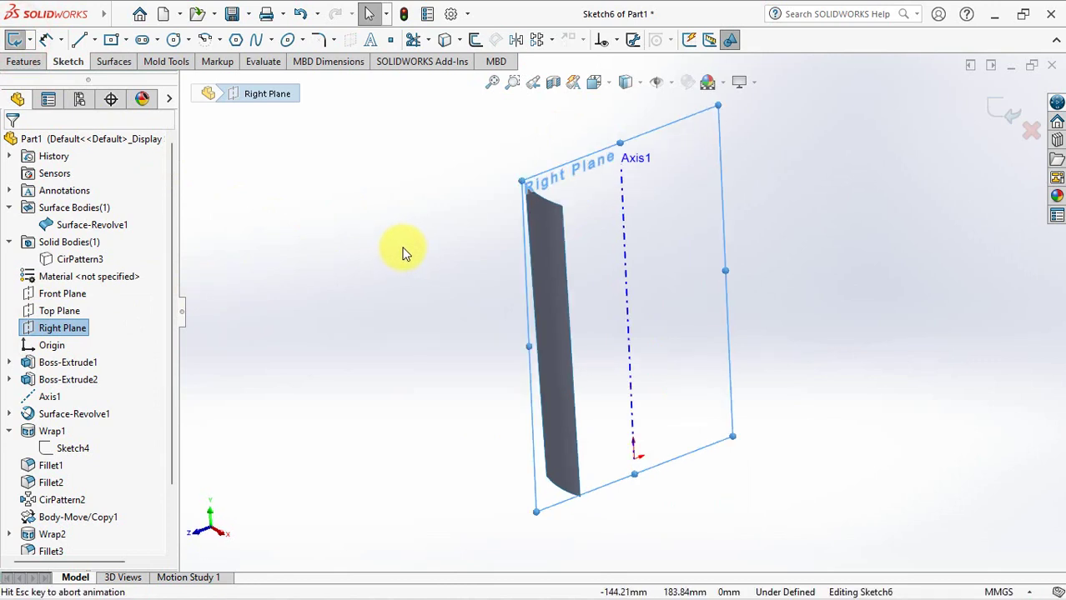
Draw a short line out from the wall's bottom end, then a three-point handle arc upward.
{"action": "left_click", "coordinate": [79, 40]}
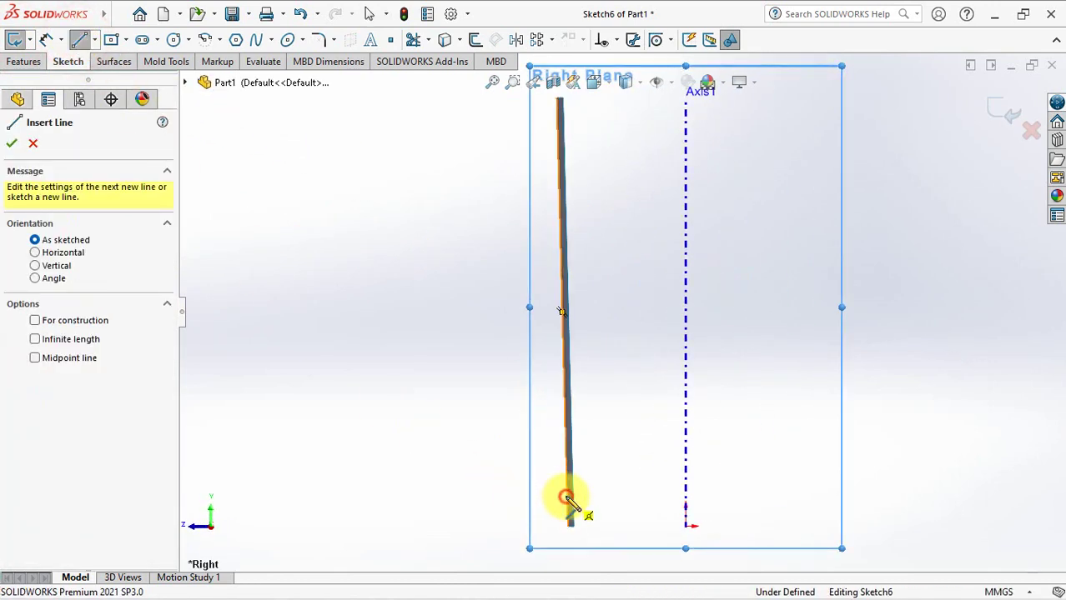
{"action": "left_click", "coordinate": [567, 499]}
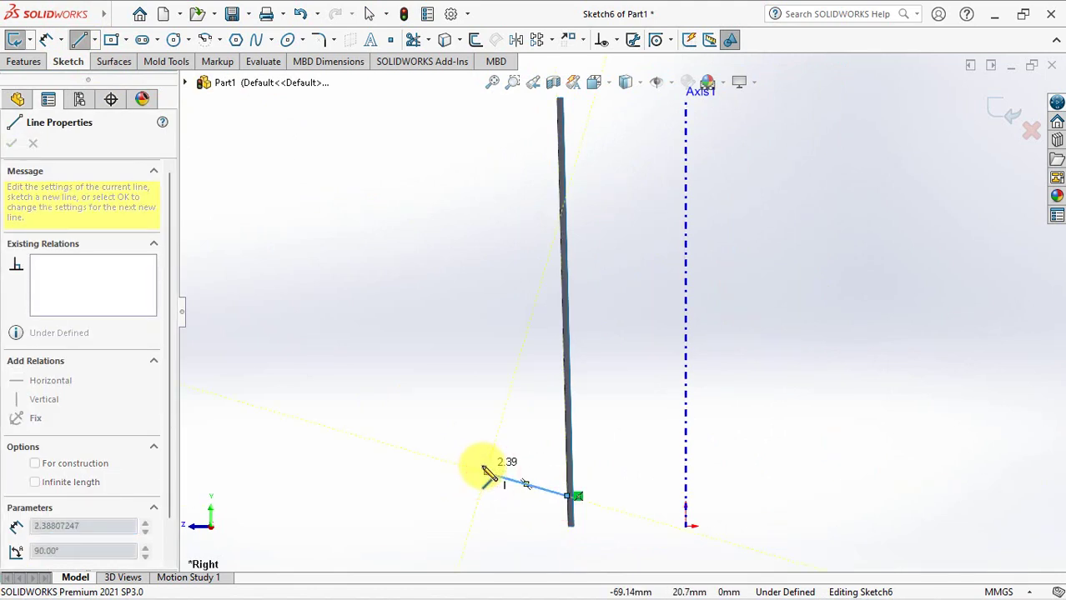
{"action": "left_click", "coordinate": [486, 472]}
{"action": "right_click", "coordinate": [486, 472]}
{"action": "left_click", "coordinate": [511, 434]}
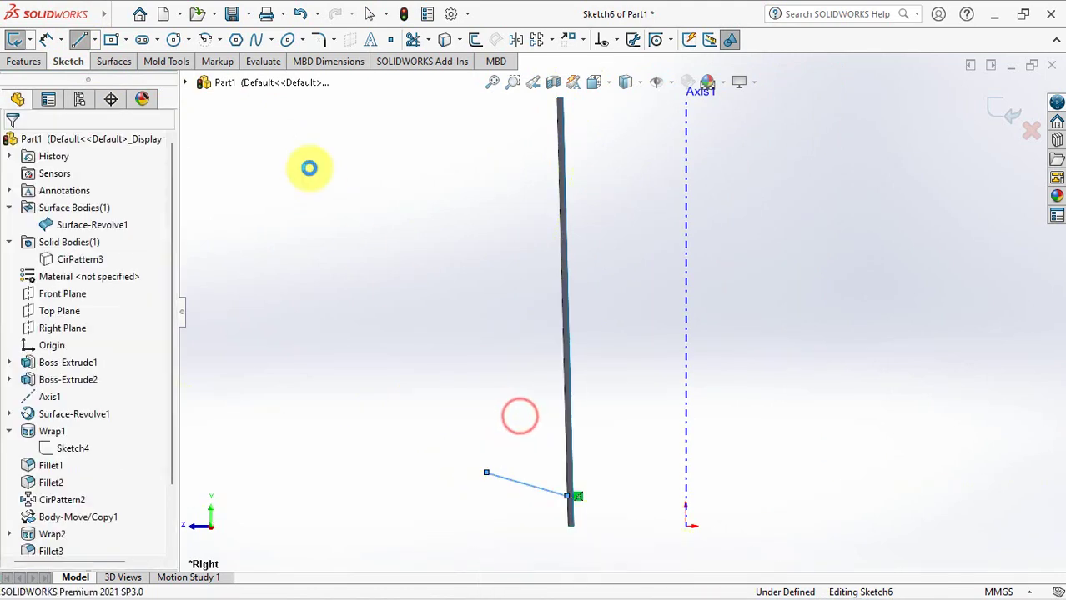
{"action": "left_click", "coordinate": [219, 40]}
{"action": "left_click", "coordinate": [230, 97]}
{"action": "left_click", "coordinate": [487, 473]}
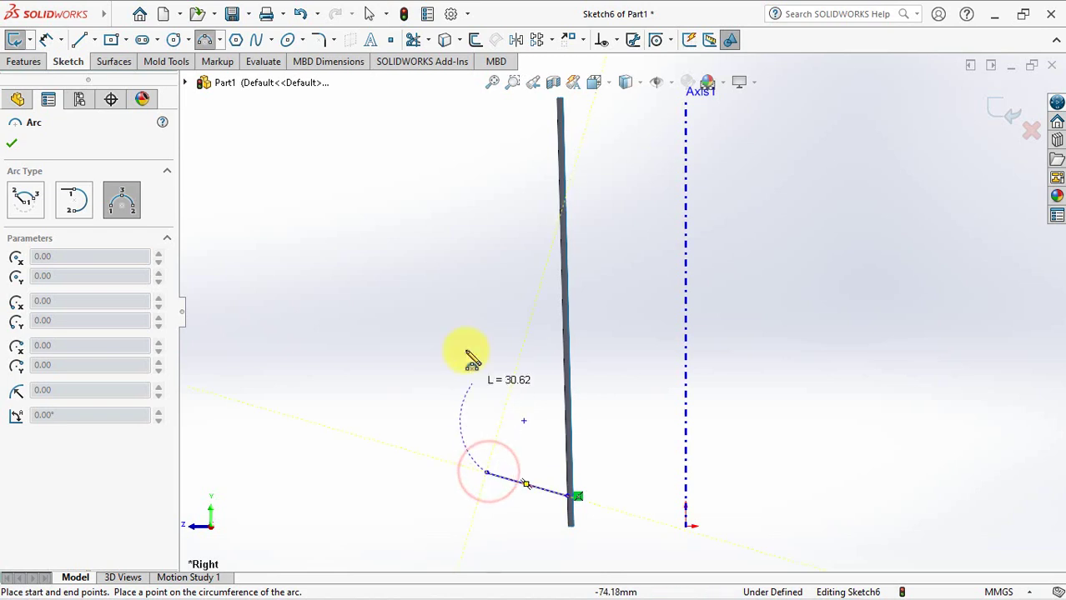
{"action": "left_click", "coordinate": [465, 164]}
{"action": "left_click", "coordinate": [463, 237]}
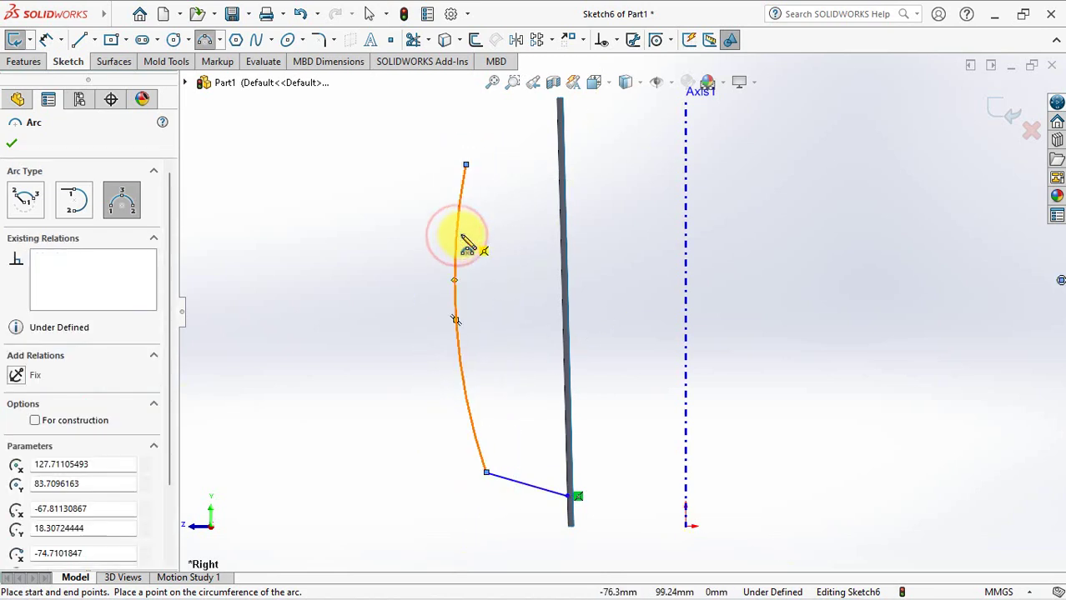
{"action": "key", "text": "Escape"}
Draw a short line from the arc's top end back to the cup wall.
{"action": "left_click", "coordinate": [465, 164]}
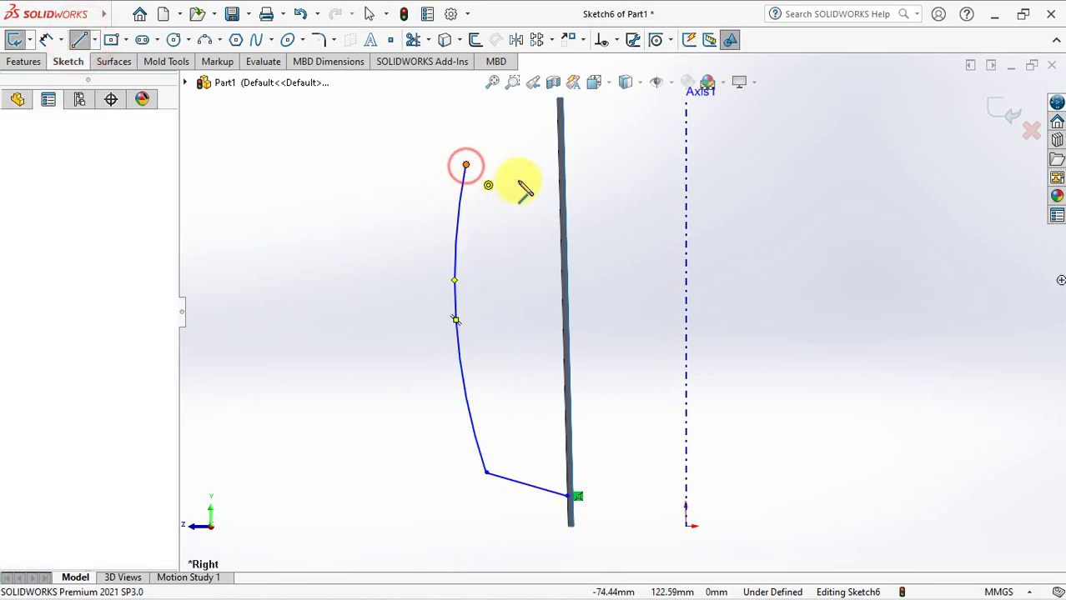
{"action": "left_click", "coordinate": [560, 198]}
{"action": "right_click", "coordinate": [563, 202]}
{"action": "left_click", "coordinate": [584, 208]}
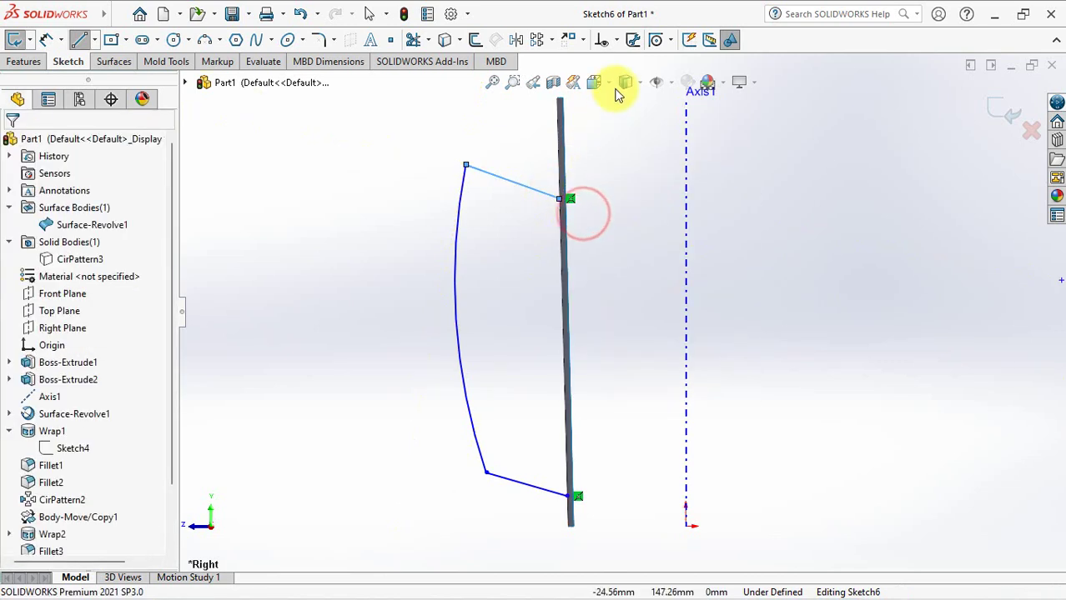
Make the upper and lower short handle lines parallel.
{"action": "left_click", "coordinate": [618, 43]}
{"action": "left_click", "coordinate": [638, 76]}
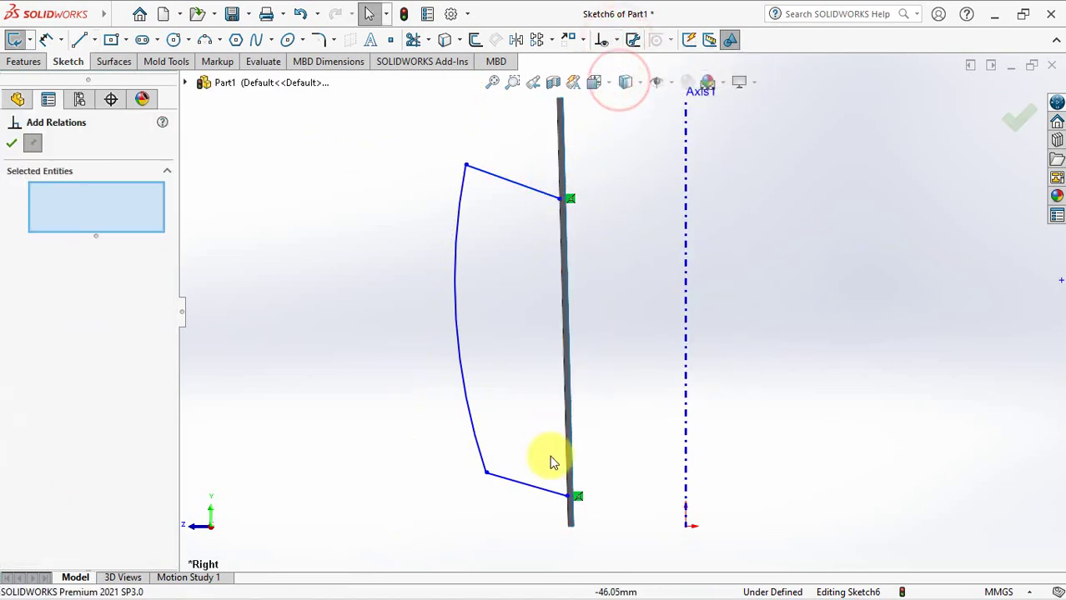
{"action": "left_click", "coordinate": [549, 490]}
{"action": "left_click", "coordinate": [538, 197]}
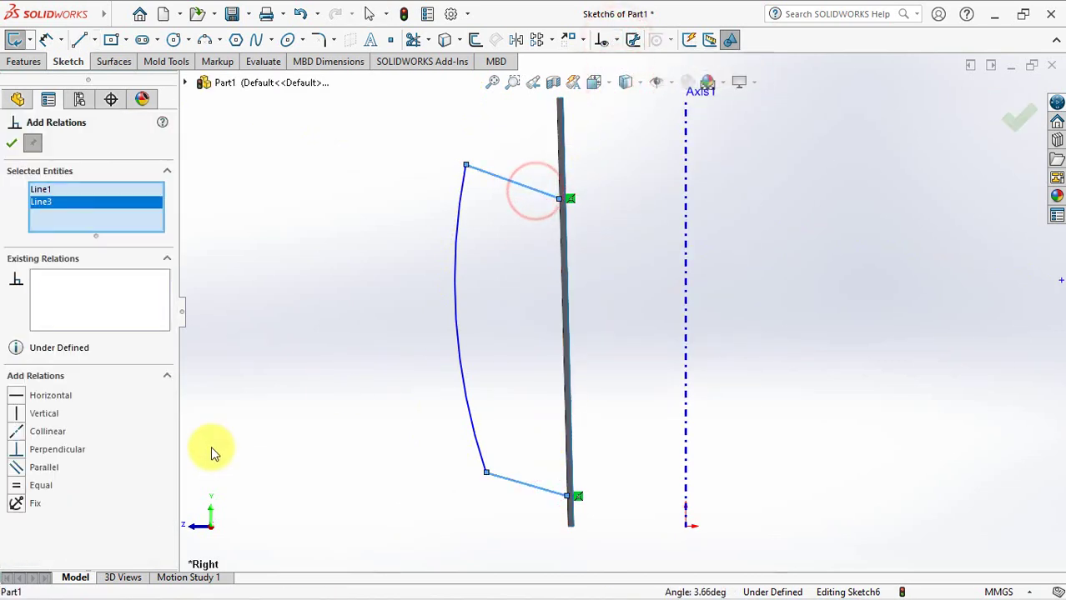
{"action": "left_click", "coordinate": [17, 470]}
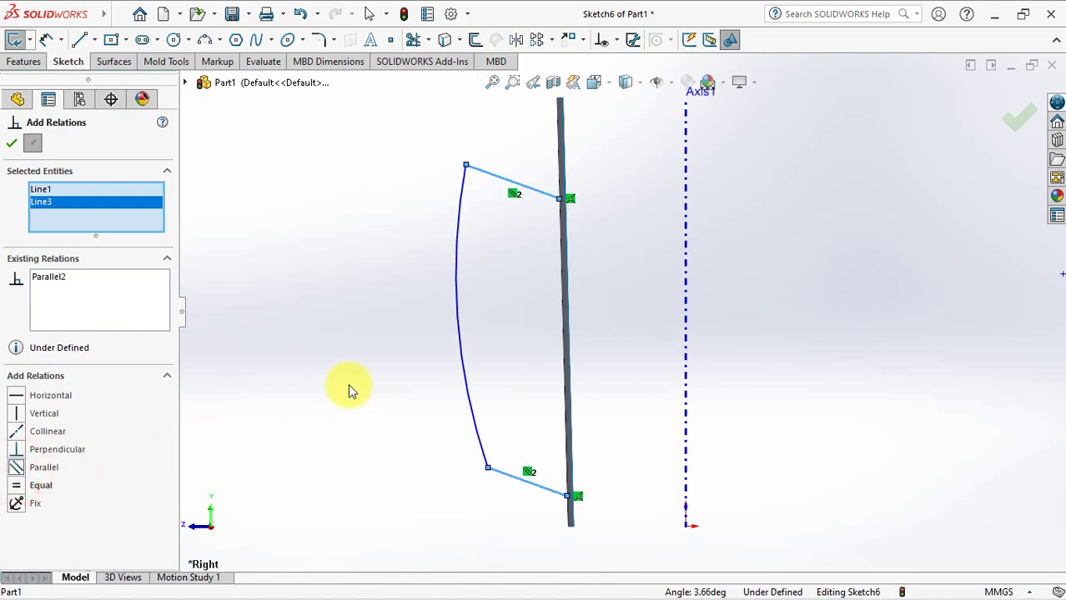
{"action": "left_click", "coordinate": [13, 145]}
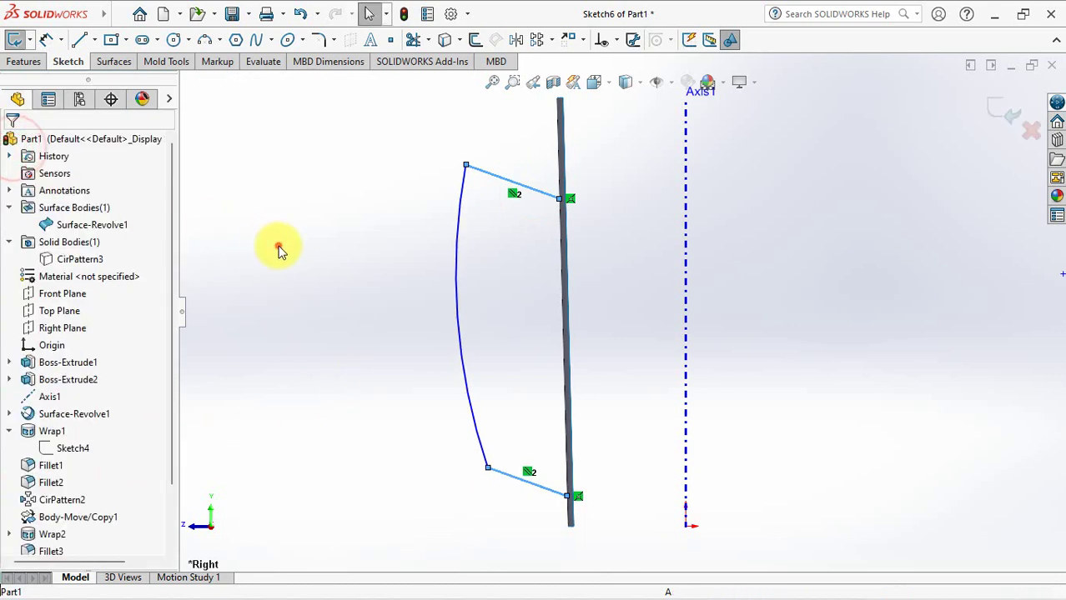
Offset the cup wall edge 41 mm and make the handle arc tangent to it.
{"action": "left_click", "coordinate": [475, 39]}
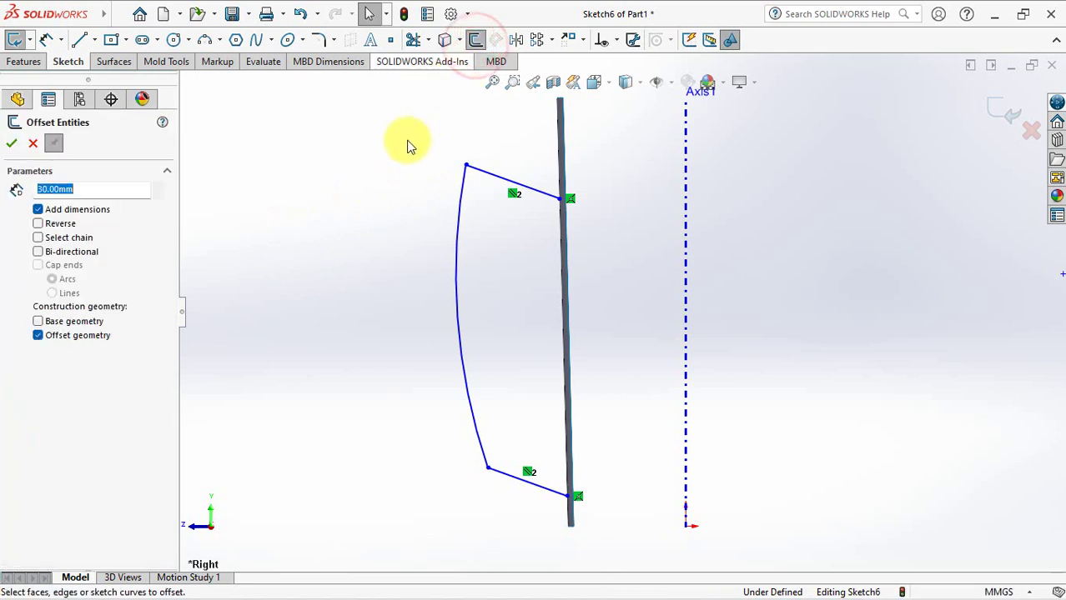
{"action": "left_click", "coordinate": [562, 306]}
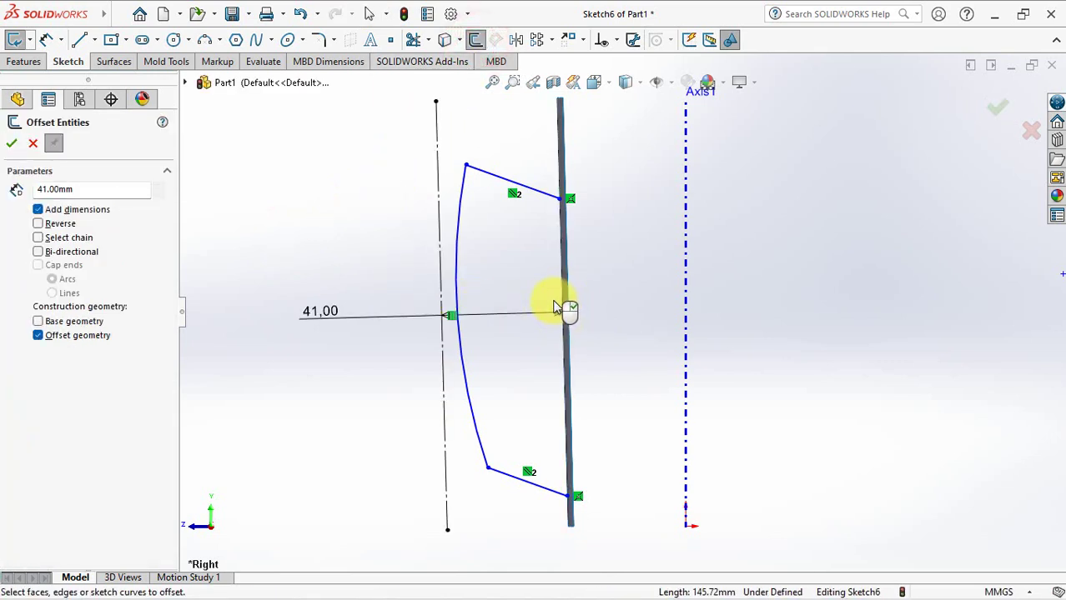
{"action": "left_click", "coordinate": [613, 39]}
{"action": "left_click", "coordinate": [623, 83]}
{"action": "left_click", "coordinate": [455, 298]}
{"action": "left_click", "coordinate": [442, 292]}
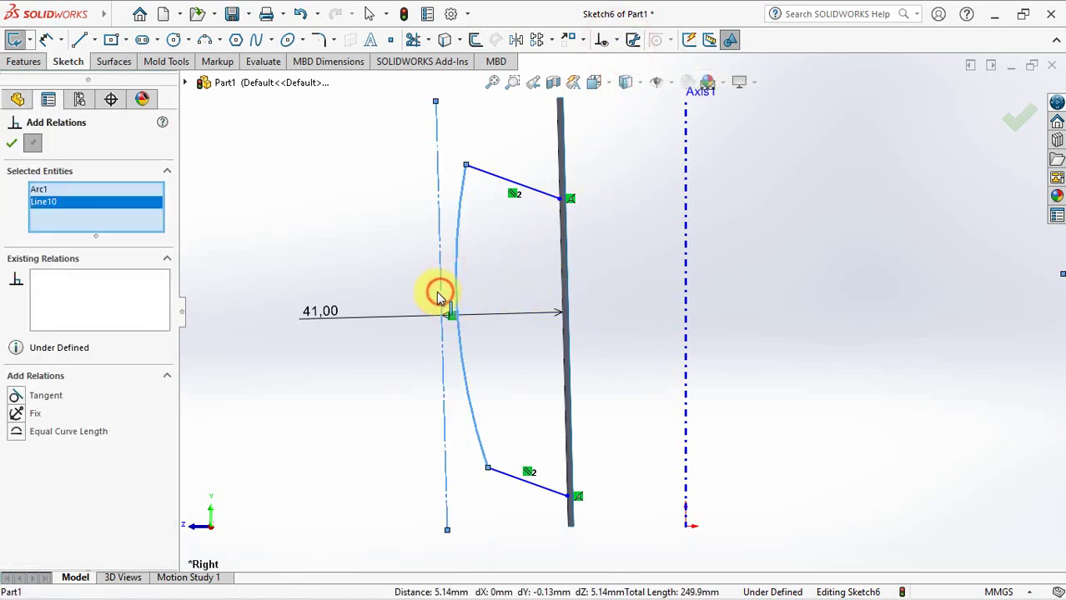
{"action": "left_click", "coordinate": [16, 397]}
{"action": "left_click", "coordinate": [10, 147]}
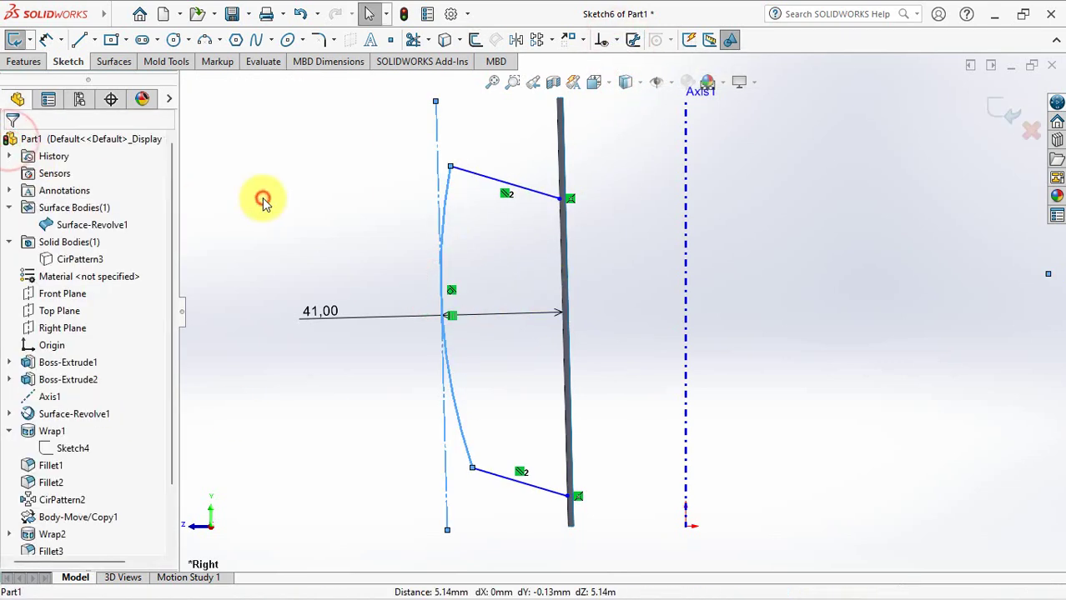
Dimension the lower short line at 80° to Axis1.
{"action": "left_click", "coordinate": [46, 48]}
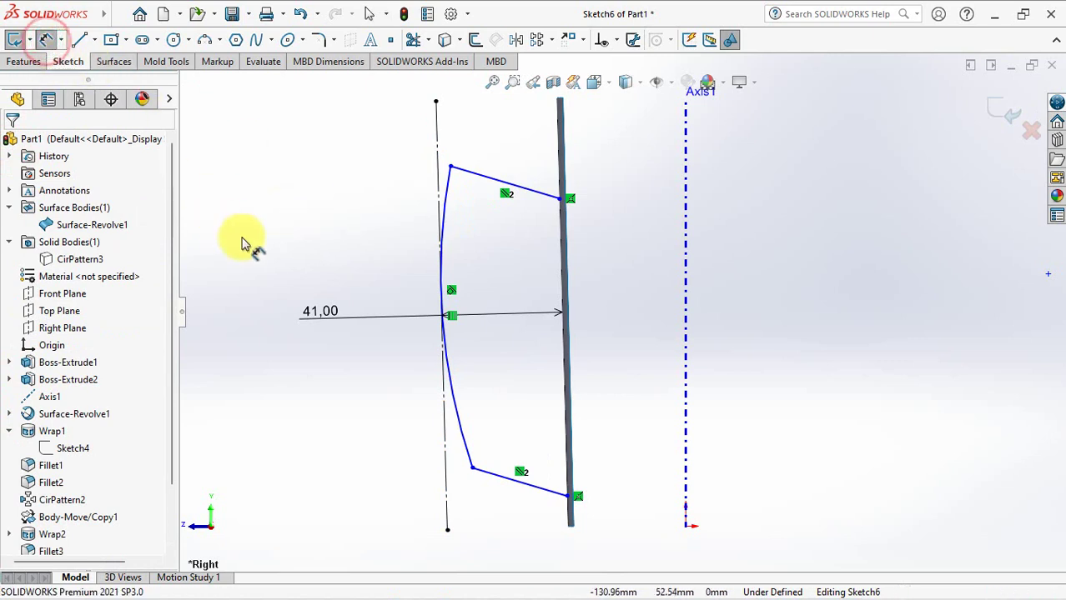
{"action": "left_click", "coordinate": [542, 489]}
{"action": "left_click", "coordinate": [686, 473]}
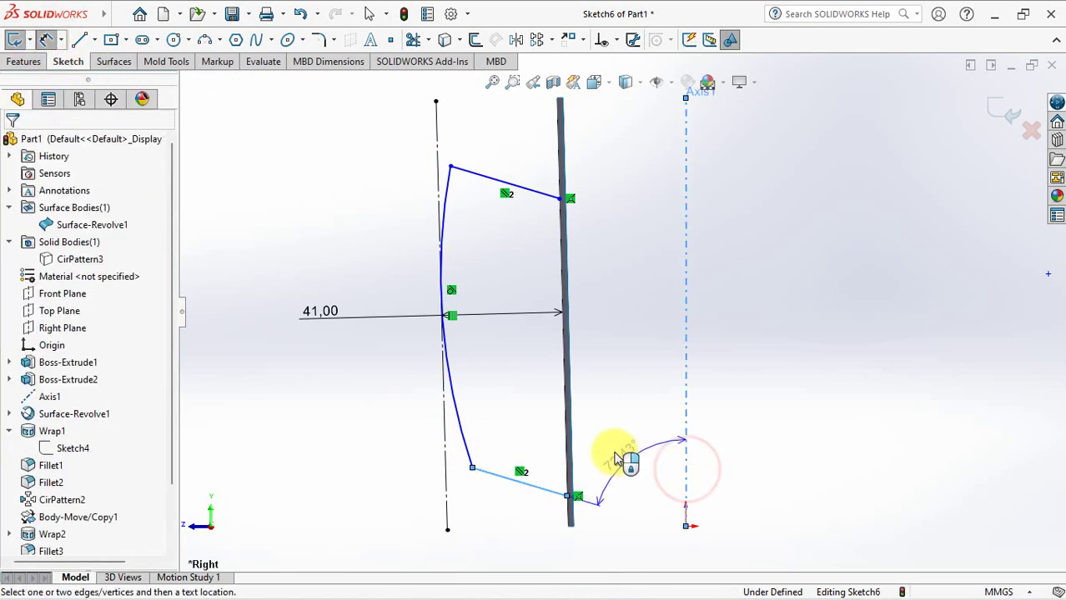
{"action": "left_click", "coordinate": [525, 414]}
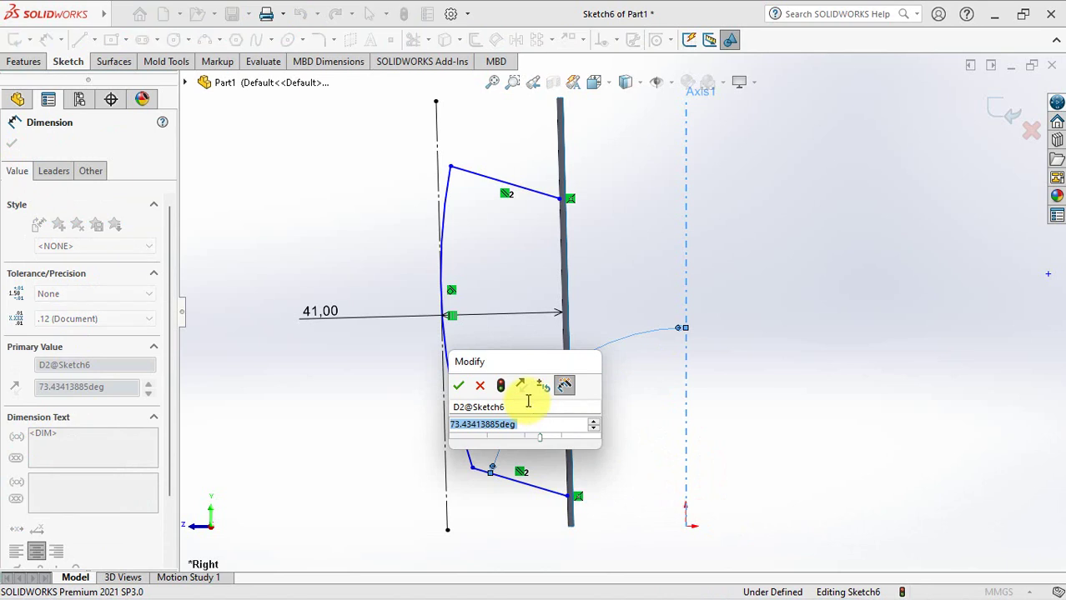
{"action": "type", "text": "80"}
{"action": "left_click", "coordinate": [459, 386]}
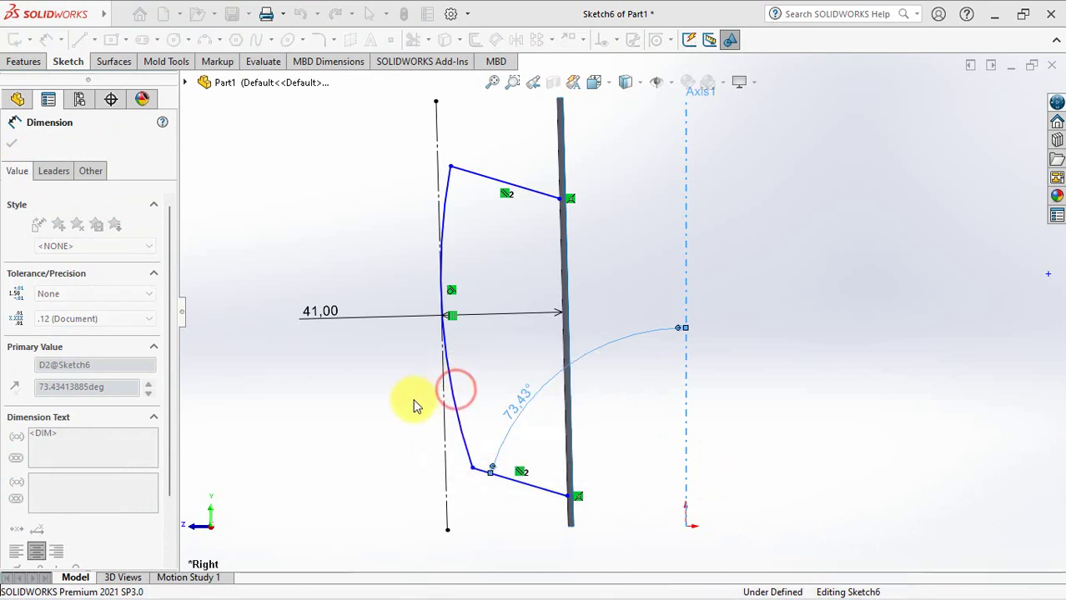
{"action": "left_click", "coordinate": [368, 430]}
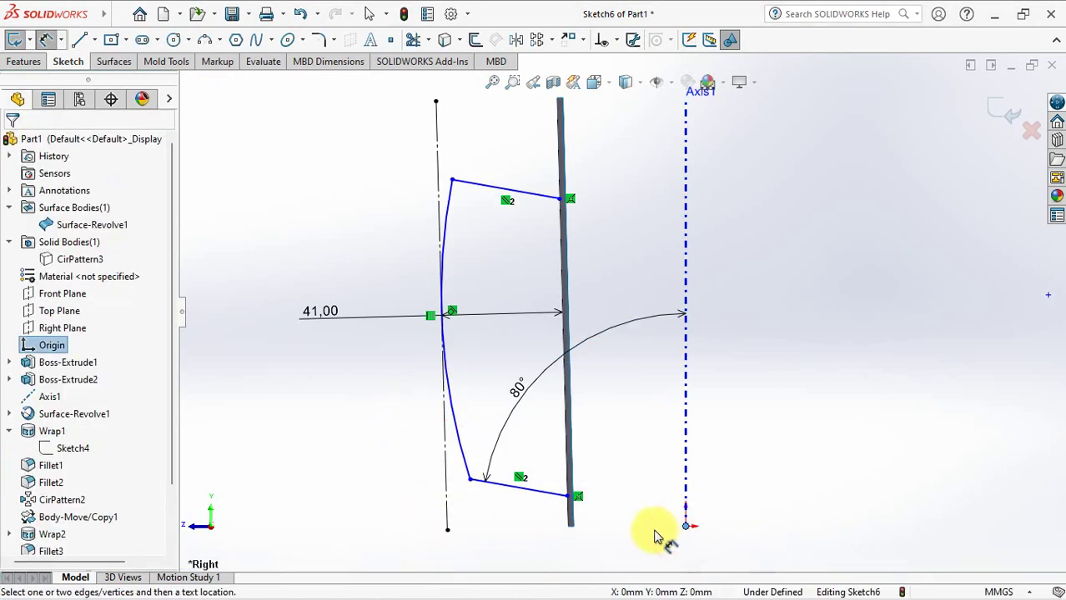
Add a 29 mm height for the lower wall point and 100 mm between the wall points.
{"action": "left_click", "coordinate": [573, 497]}
{"action": "left_click", "coordinate": [391, 506]}
{"action": "type", "text": "29"}
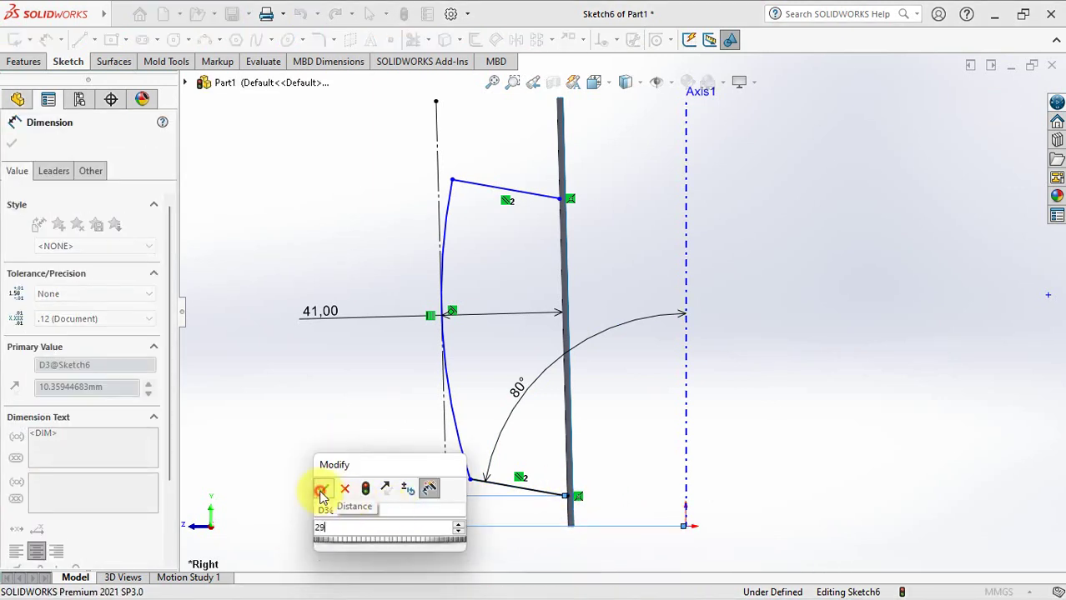
{"action": "left_click", "coordinate": [324, 489]}
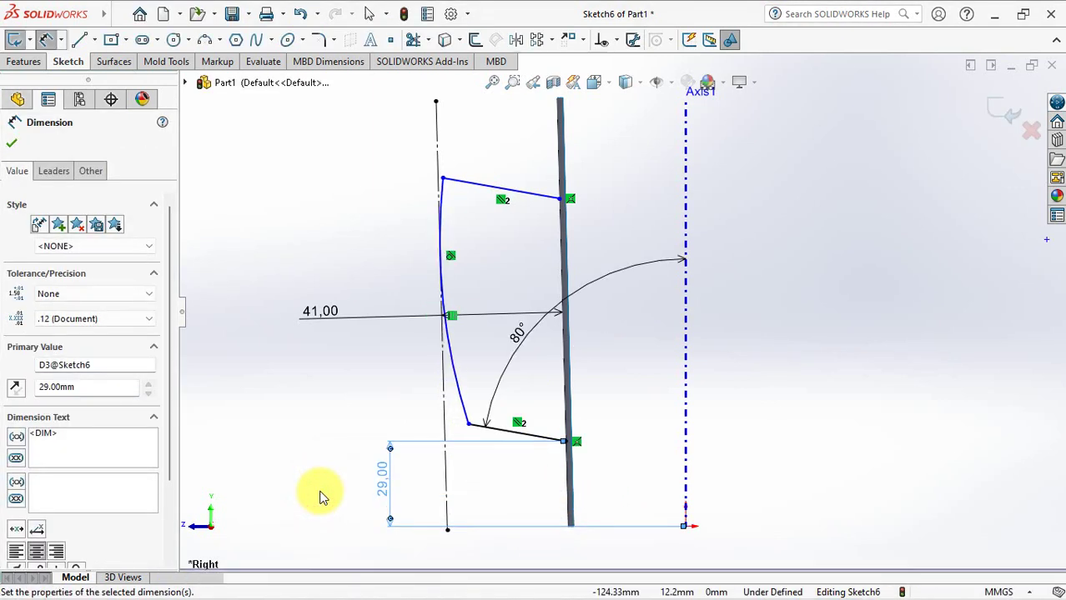
{"action": "left_click", "coordinate": [558, 200]}
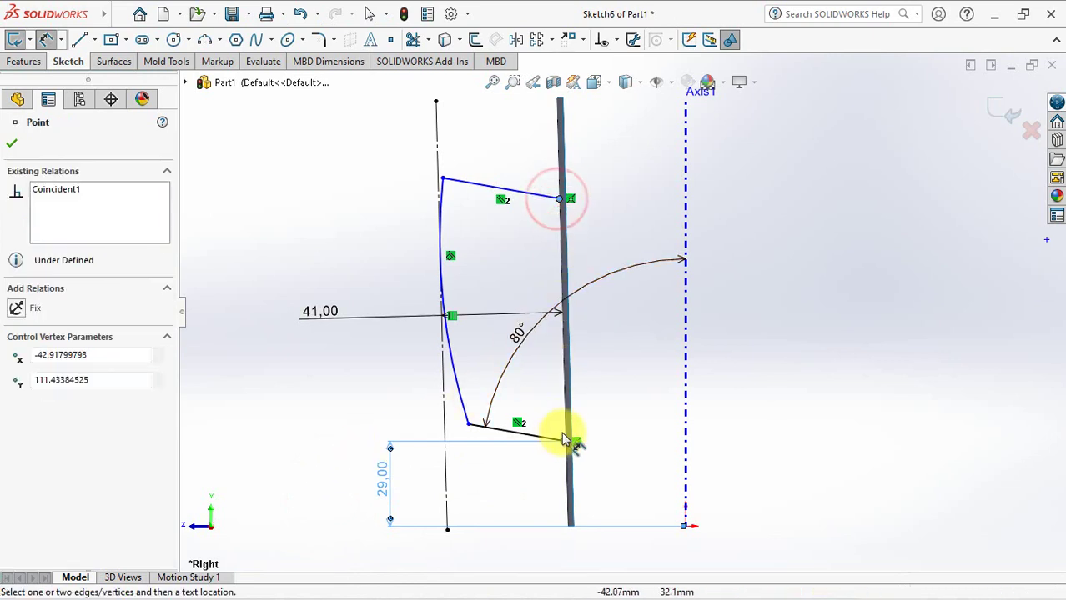
{"action": "left_click", "coordinate": [567, 446]}
{"action": "left_click", "coordinate": [388, 350]}
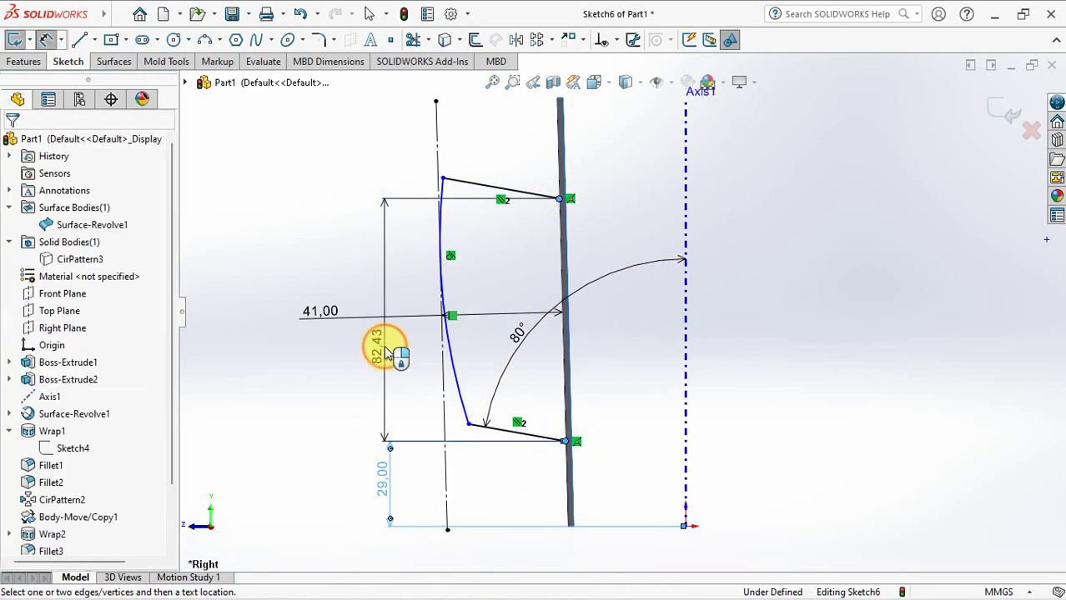
{"action": "left_click", "coordinate": [319, 322]}
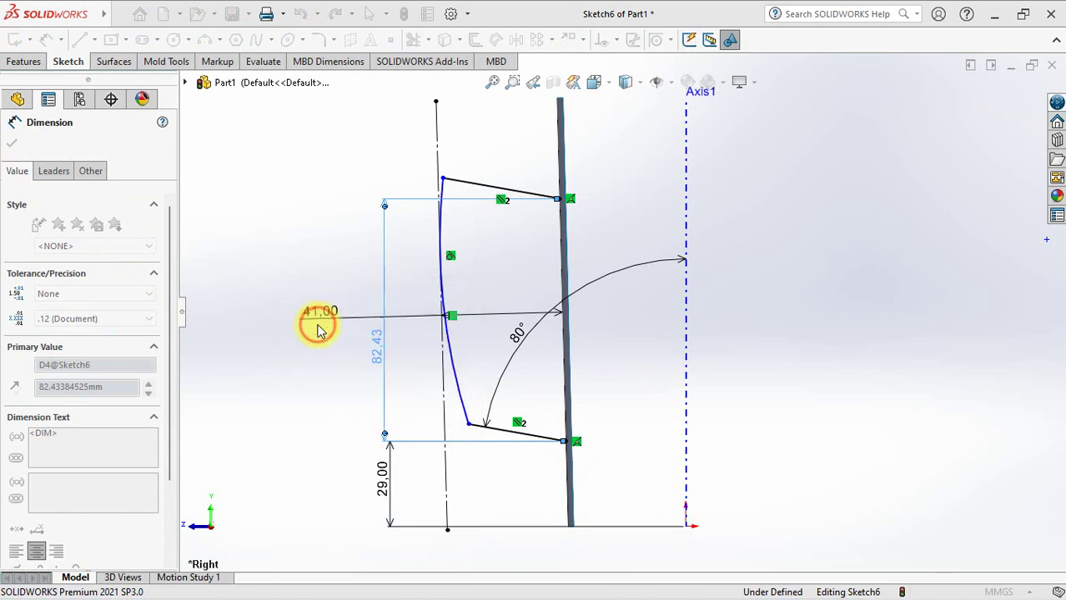
{"action": "left_click", "coordinate": [327, 255]}
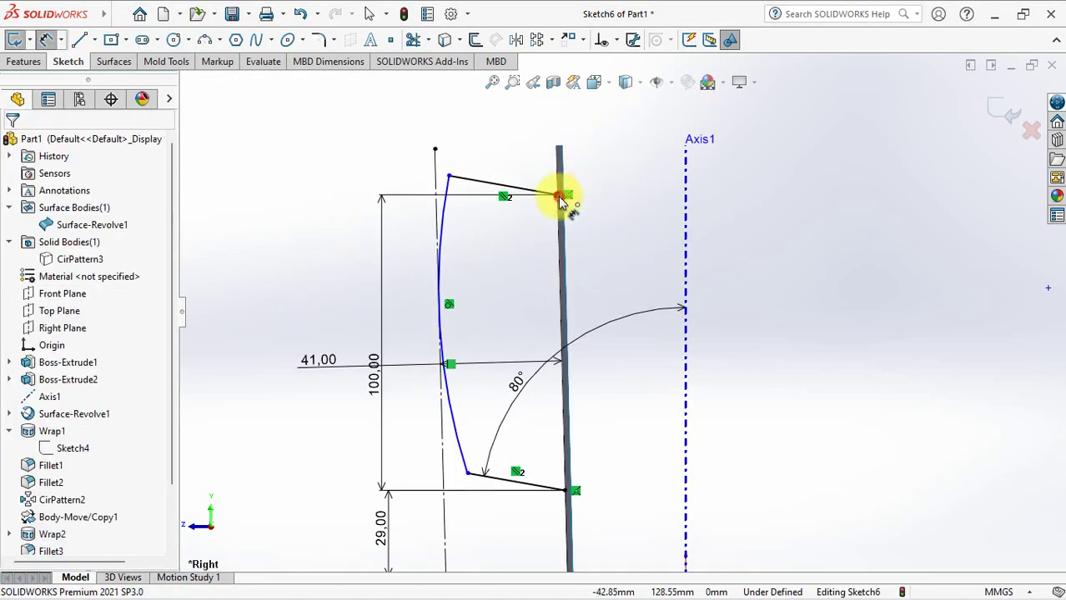
Add a 34 mm width to the arc's top end and an R130 arc radius.
{"action": "left_click", "coordinate": [449, 177]}
{"action": "left_click", "coordinate": [494, 125]}
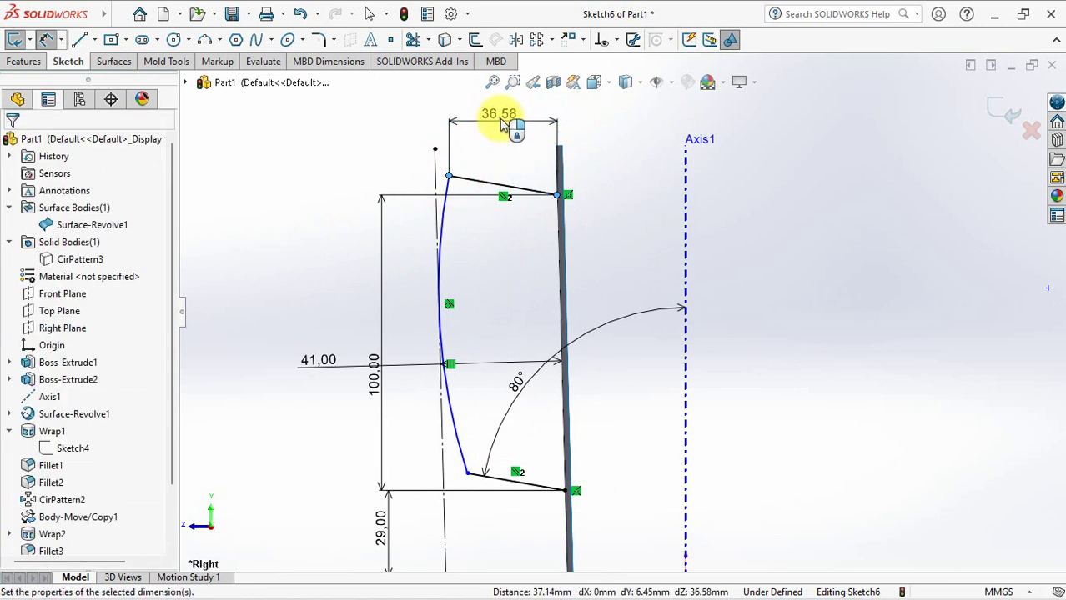
{"action": "type", "text": "34"}
{"action": "left_click", "coordinate": [432, 100]}
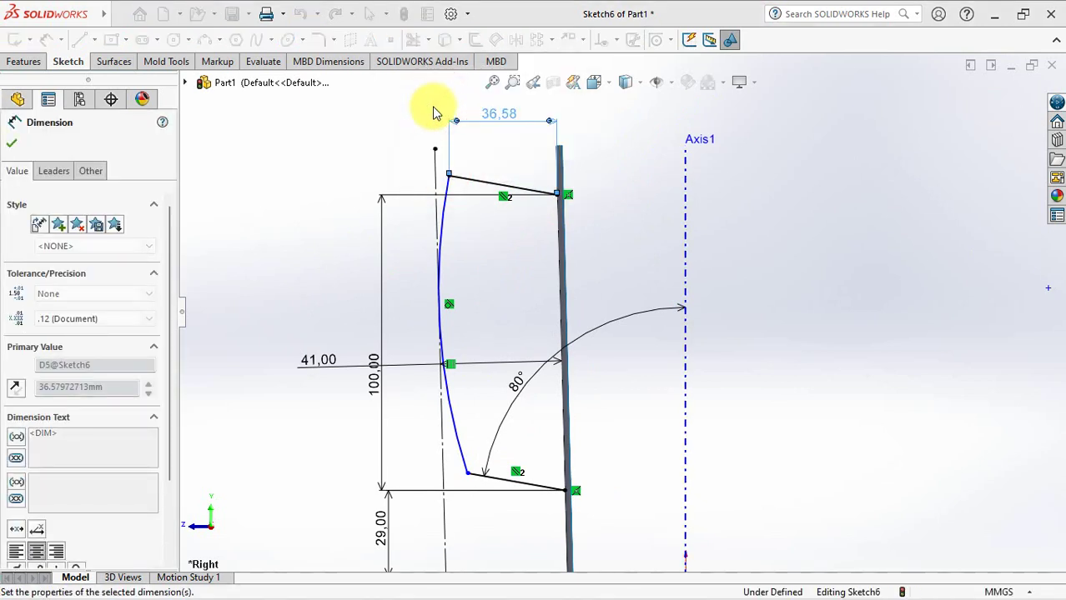
{"action": "left_click", "coordinate": [446, 233]}
{"action": "left_click", "coordinate": [340, 248]}
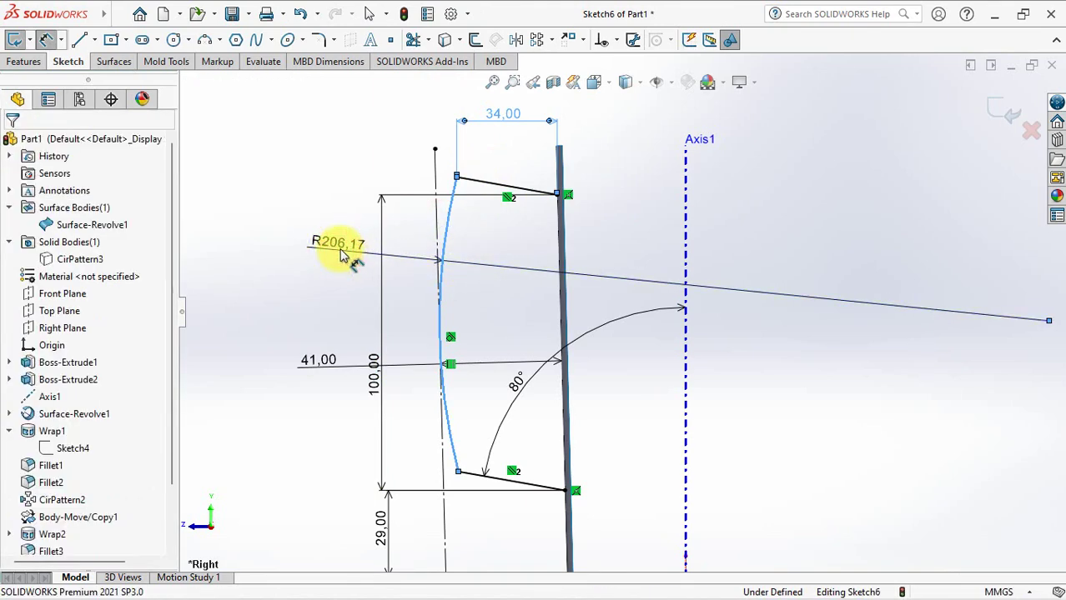
{"action": "type", "text": "130"}
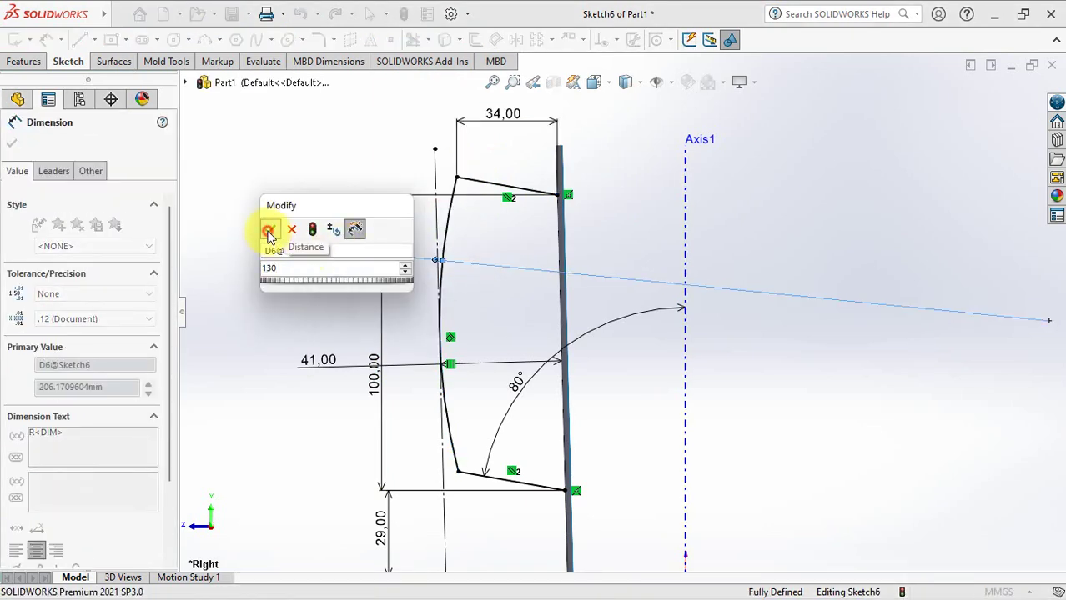
{"action": "left_click", "coordinate": [270, 228]}
{"action": "key", "text": "Escape"}
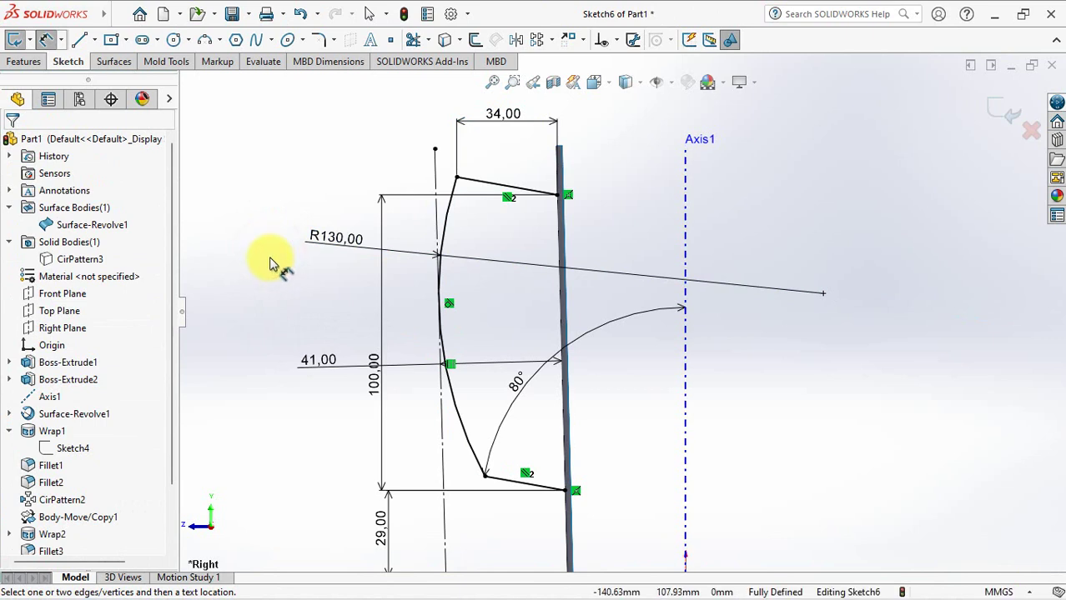
{"action": "left_click", "coordinate": [317, 40]}
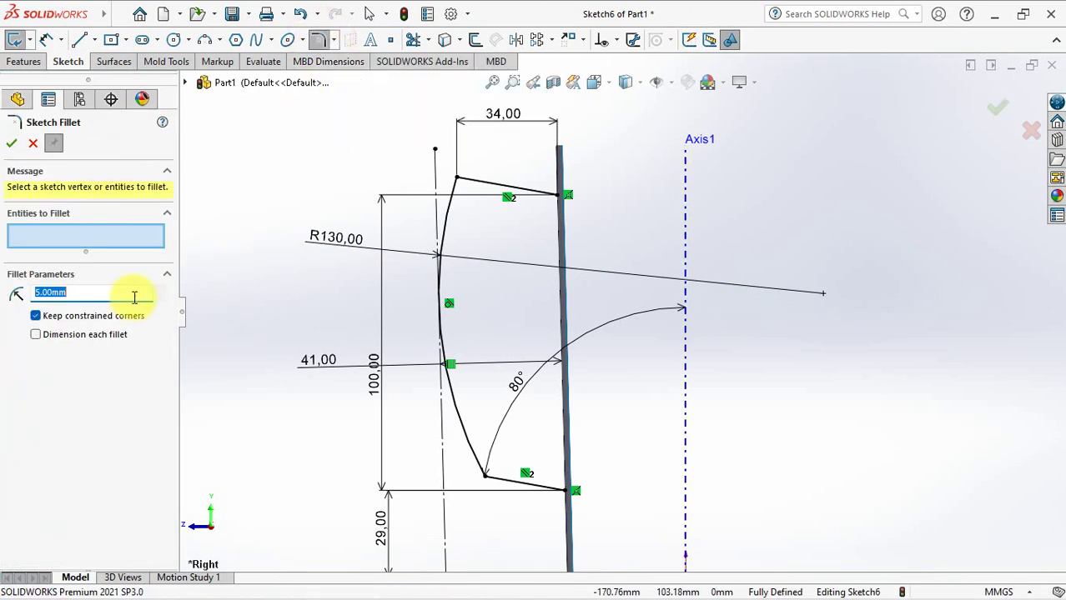
Round the top and bottom outer handle corners with R15 fillets and exit the sketch.
{"action": "left_click", "coordinate": [456, 177]}
{"action": "left_click", "coordinate": [486, 475]}
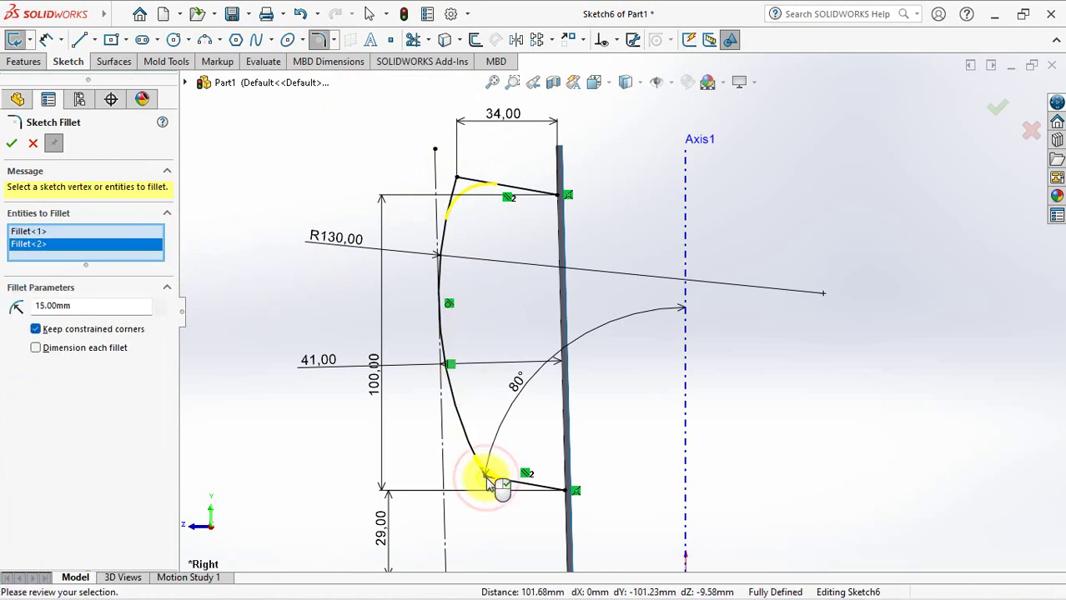
{"action": "right_click", "coordinate": [490, 479]}
{"action": "left_click", "coordinate": [11, 144]}
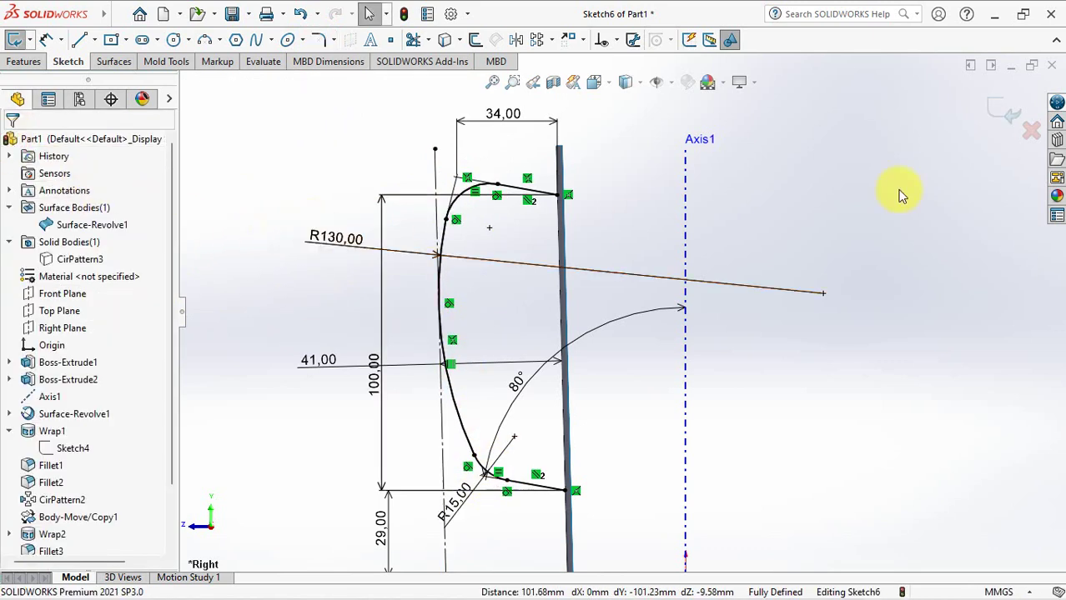
{"action": "left_click", "coordinate": [1007, 118]}
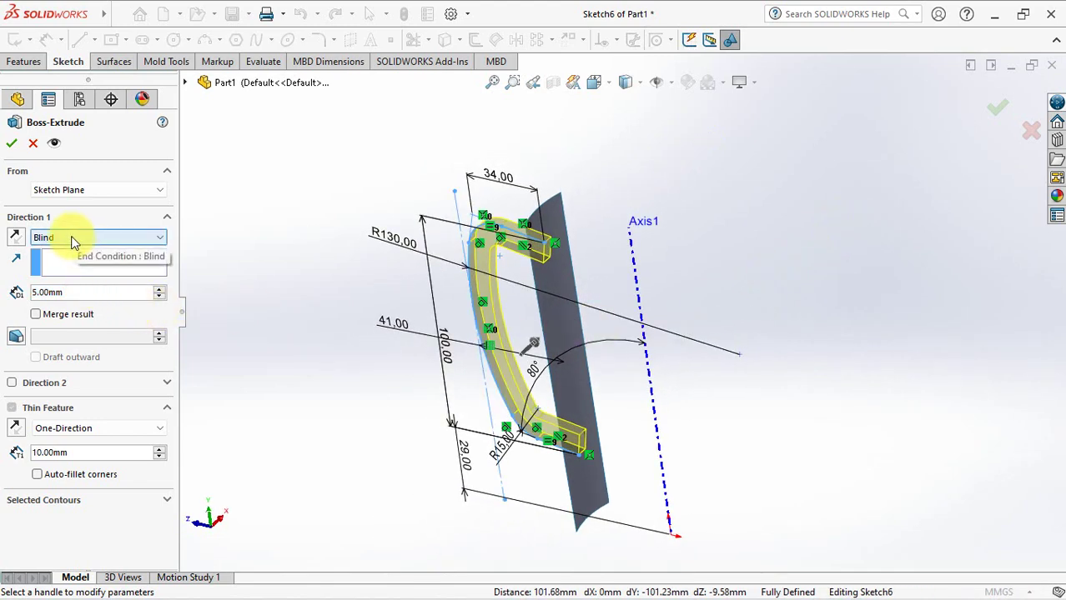
Set the first-direction extrusion depth to 6.70 mm with a 3° draft.
{"action": "left_click_drag", "start_coordinate": [81, 296], "coordinate": [16, 293]}
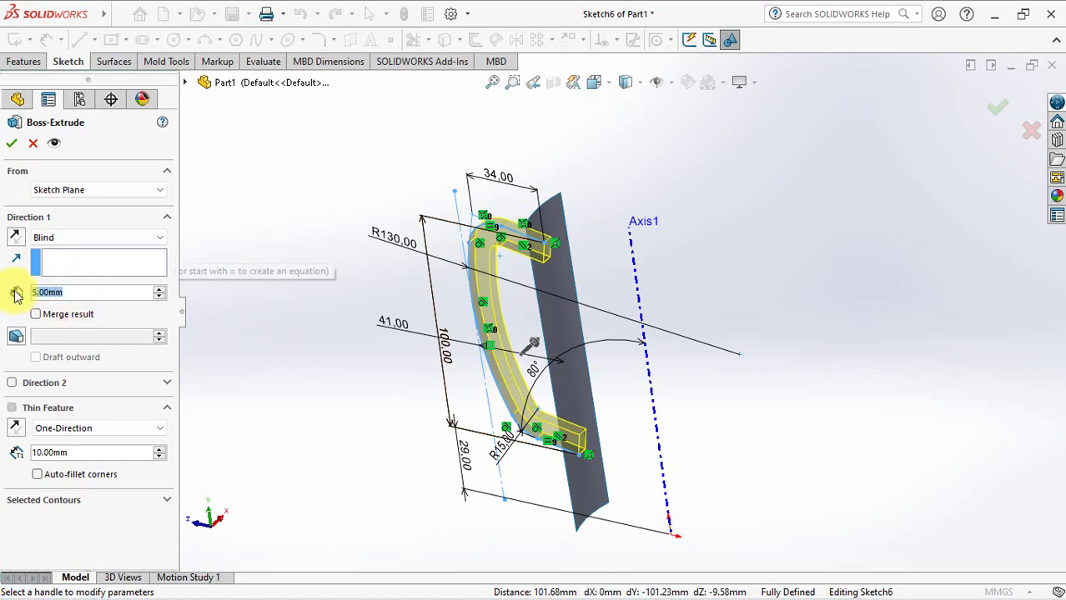
{"action": "type", "text": "67"}
{"action": "type", "text": "6.7"}
{"action": "key", "text": "Return"}
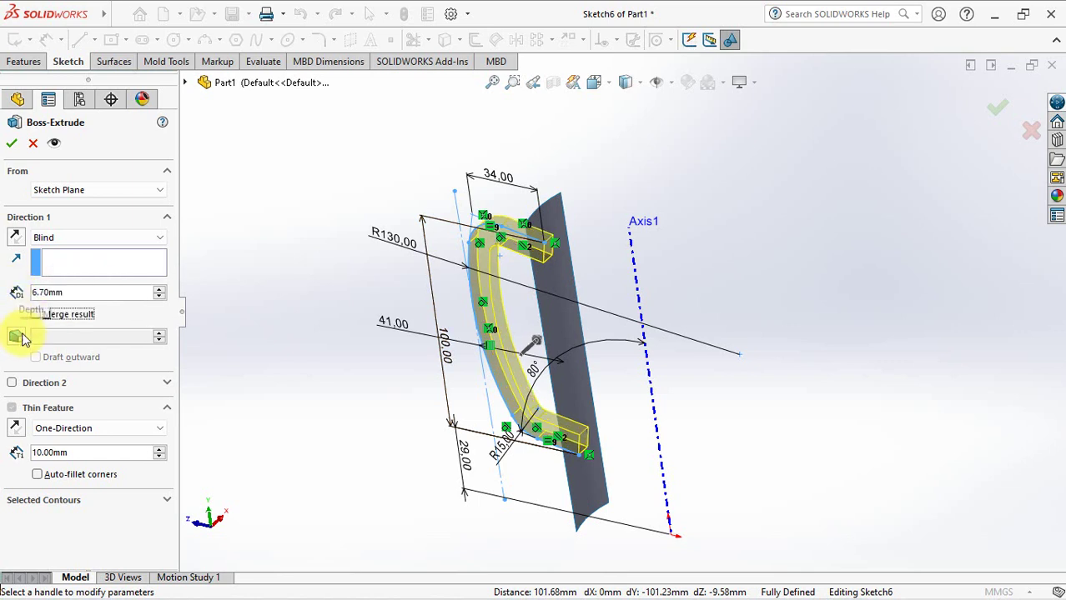
{"action": "left_click", "coordinate": [17, 337]}
{"action": "type", "text": "3"}
{"action": "key", "text": "Return"}
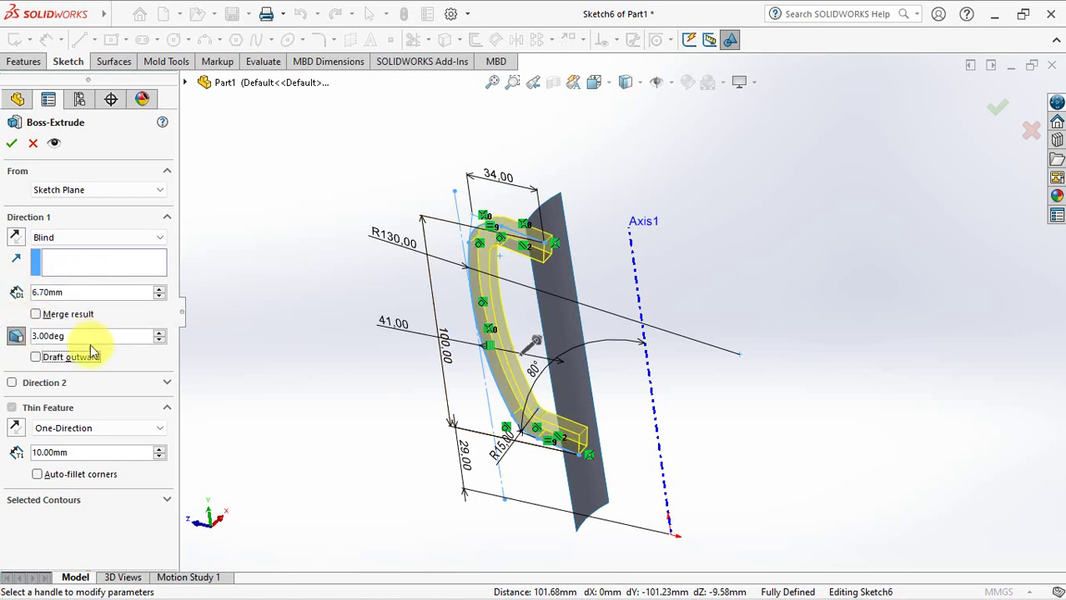
Add Direction 2 at 6.70 mm with 3° draft and create the separate Extrude-Thin1 body.
{"action": "left_click", "coordinate": [13, 384]}
{"action": "type", "text": "6"}
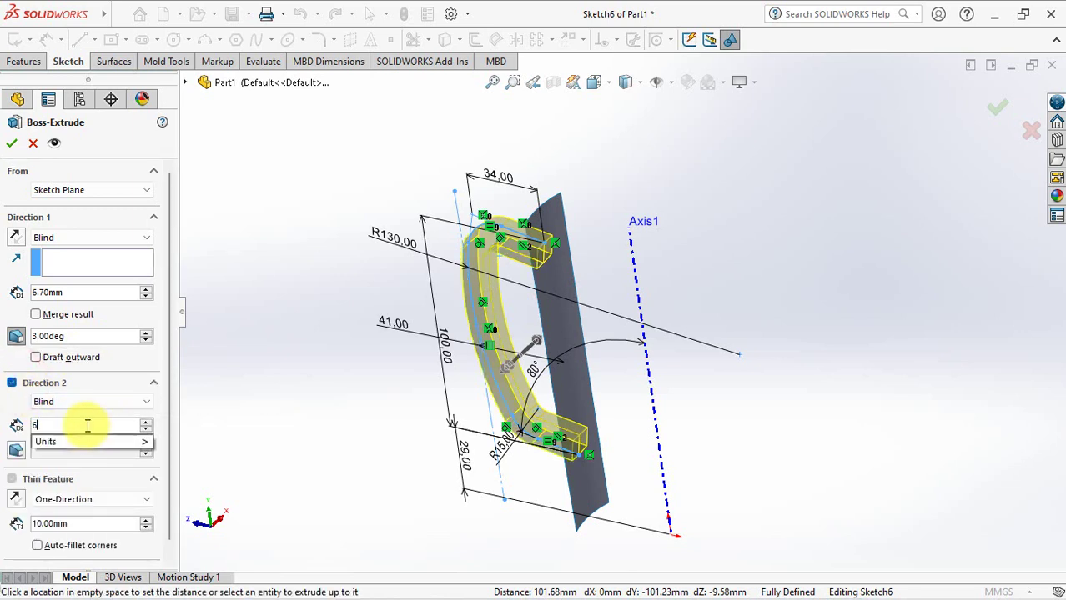
{"action": "type", "text": ".7"}
{"action": "key", "text": "Return"}
{"action": "left_click", "coordinate": [14, 452]}
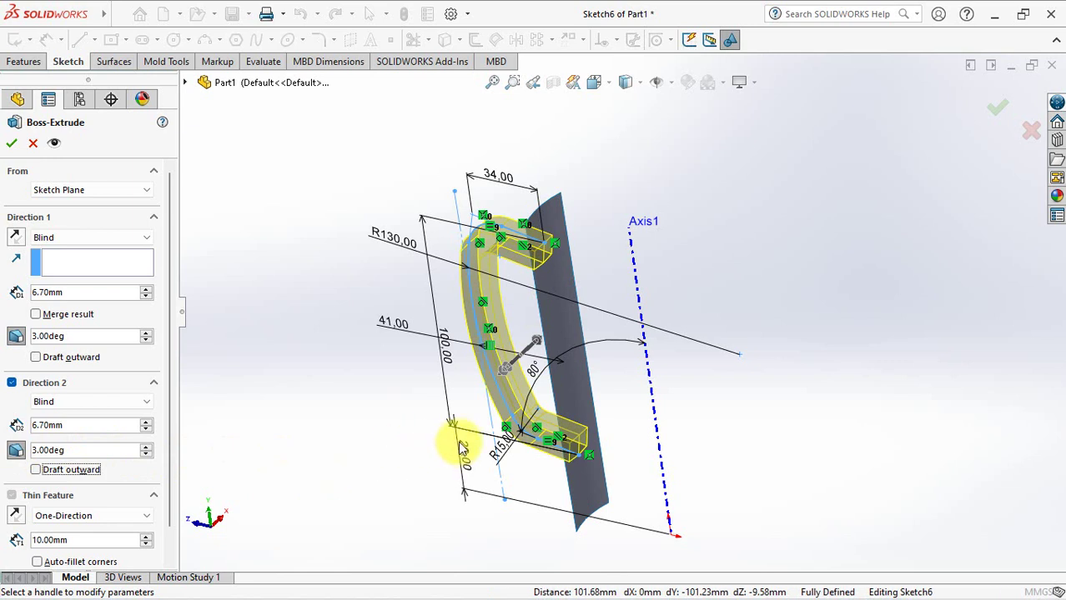
{"action": "scroll", "coordinate": [227, 425], "scroll_direction": "down", "scroll_amount": 3}
{"action": "left_click", "coordinate": [37, 471]}
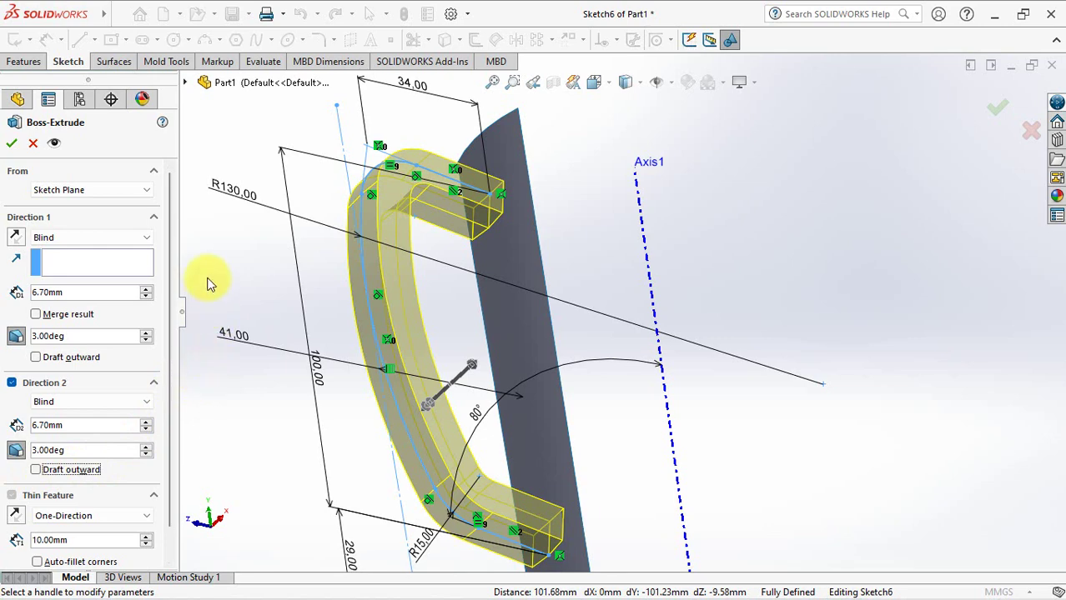
{"action": "left_click", "coordinate": [12, 143]}
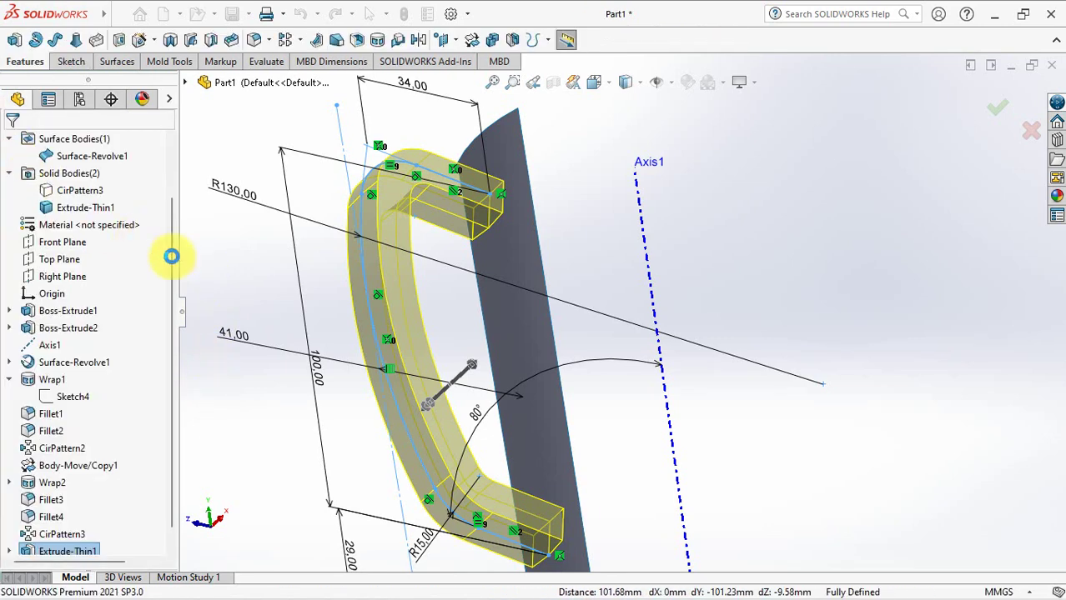
{"action": "left_click", "coordinate": [252, 292]}
Start a 4.00 mm Move Face offset and select the first two handle end faces.
{"action": "mouse_move", "coordinate": [571, 305]}
{"action": "middle_mouse_down"}
{"action": "mouse_move", "coordinate": [528, 226]}
{"action": "mouse_move", "coordinate": [524, 238]}
{"action": "mouse_move", "coordinate": [507, 231]}
{"action": "middle_mouse_up"}
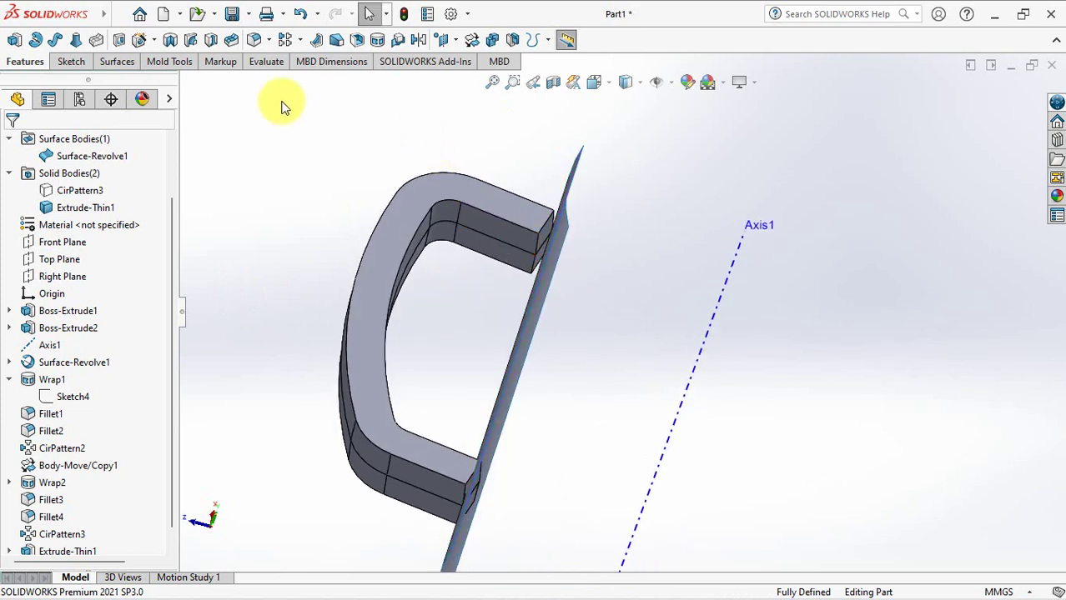
{"action": "left_click", "coordinate": [160, 67]}
{"action": "left_click", "coordinate": [243, 42]}
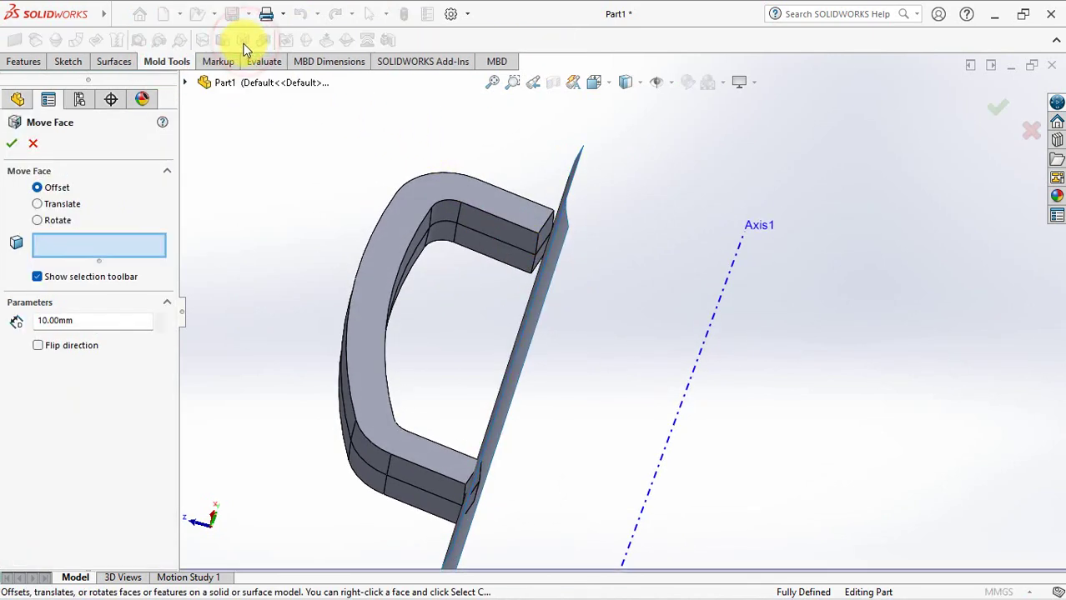
{"action": "left_click_drag", "start_coordinate": [98, 318], "coordinate": [35, 320]}
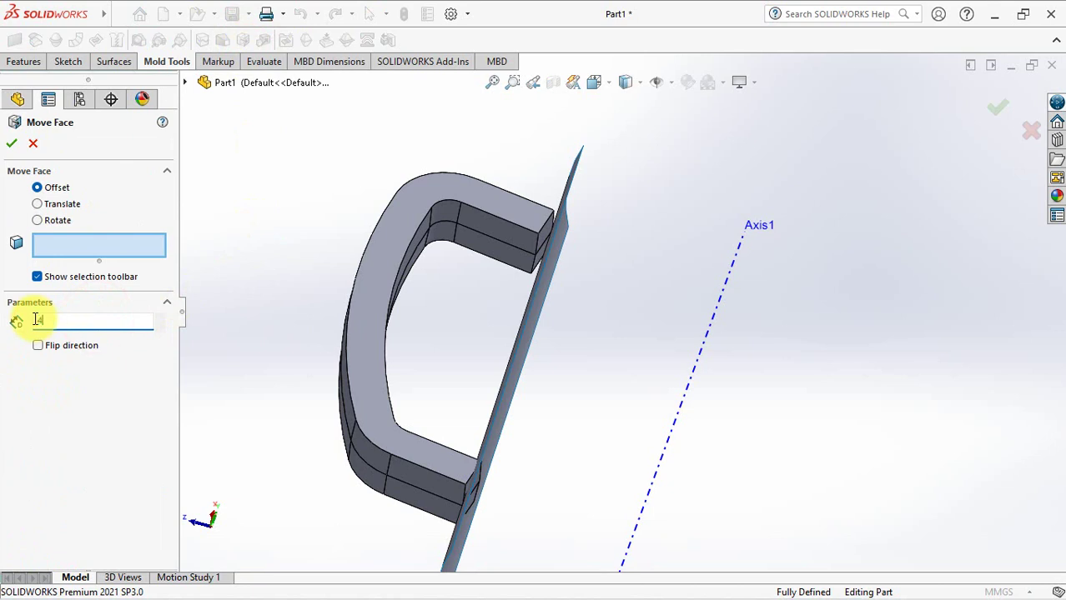
{"action": "scroll", "coordinate": [544, 258], "scroll_direction": "down", "scroll_amount": 3}
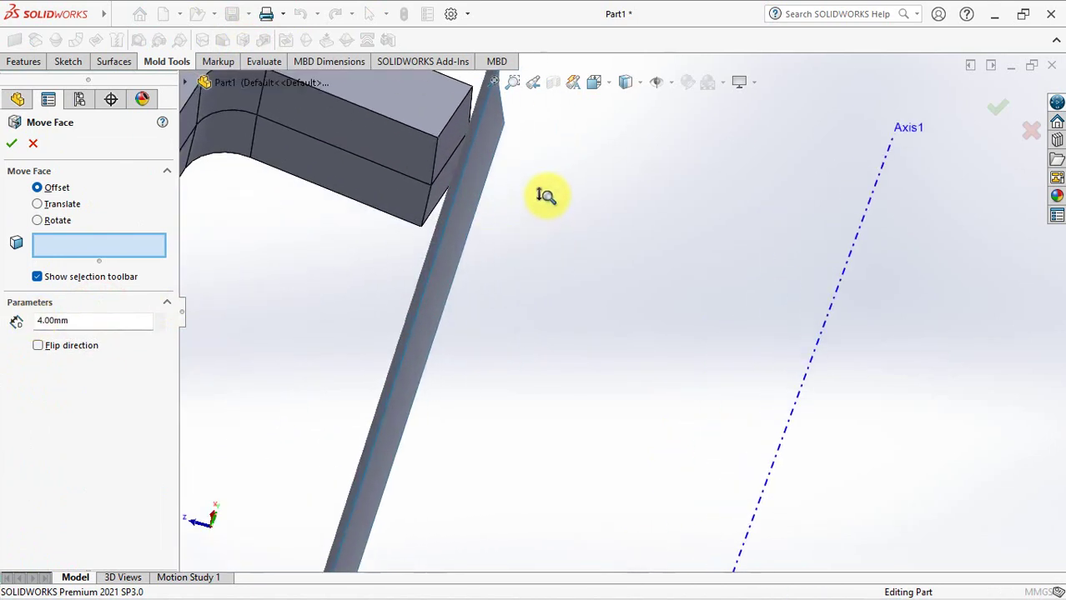
{"action": "left_click", "coordinate": [447, 145]}
{"action": "left_click", "coordinate": [436, 194]}
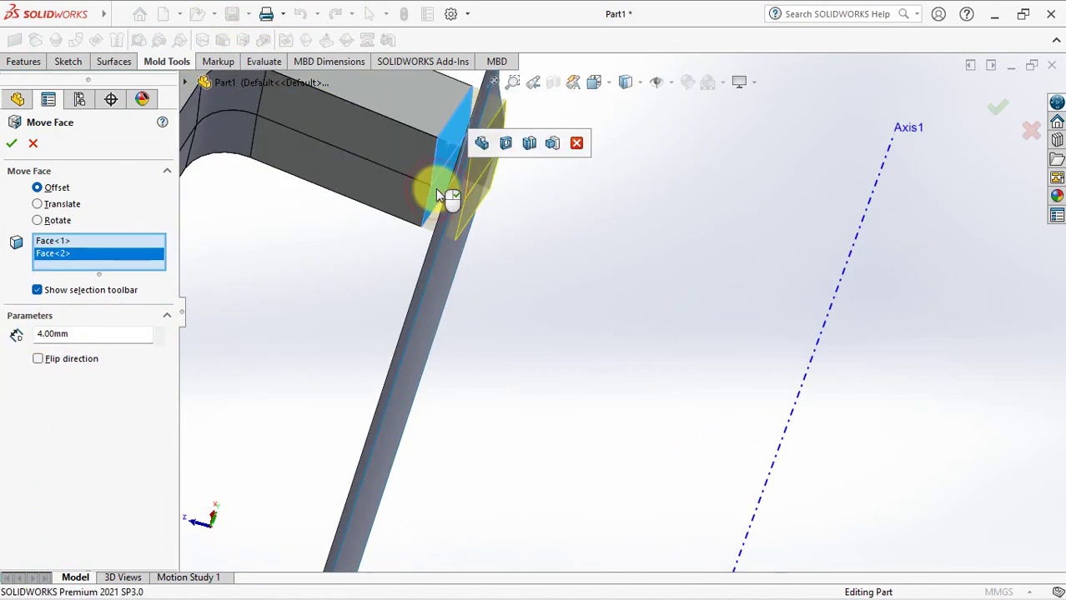
Add the third and fourth handle end faces and apply the 4 mm offset.
{"action": "scroll", "coordinate": [439, 208], "scroll_direction": "up", "scroll_amount": 3}
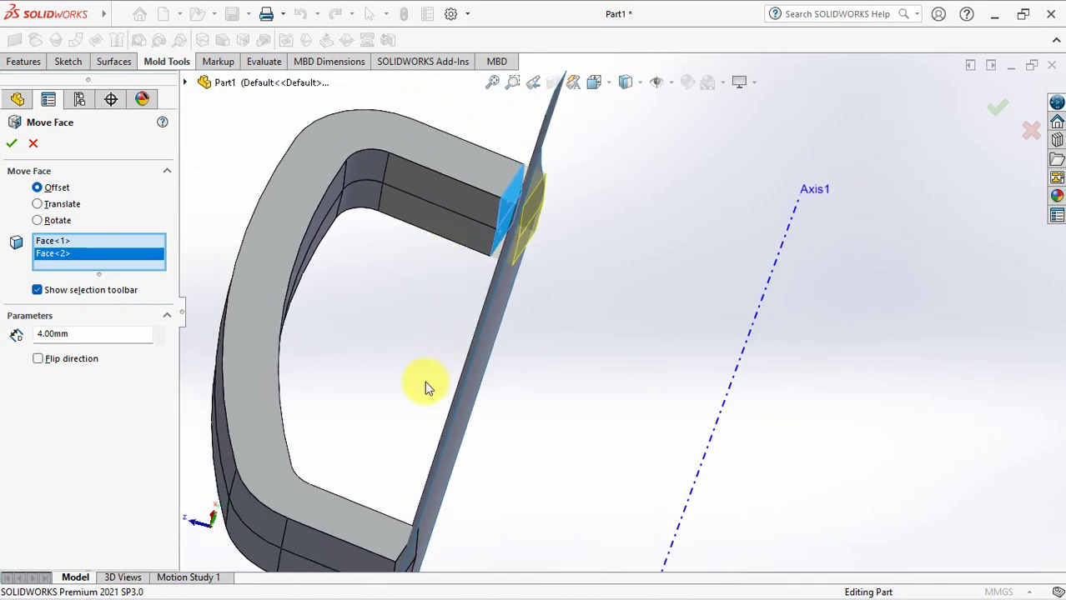
{"action": "scroll", "coordinate": [422, 216], "scroll_direction": "down", "scroll_amount": 3}
{"action": "scroll", "coordinate": [435, 378], "scroll_direction": "down", "scroll_amount": 3}
{"action": "scroll", "coordinate": [435, 378], "scroll_direction": "down", "scroll_amount": 2}
{"action": "scroll", "coordinate": [343, 278], "scroll_direction": "down", "scroll_amount": 2}
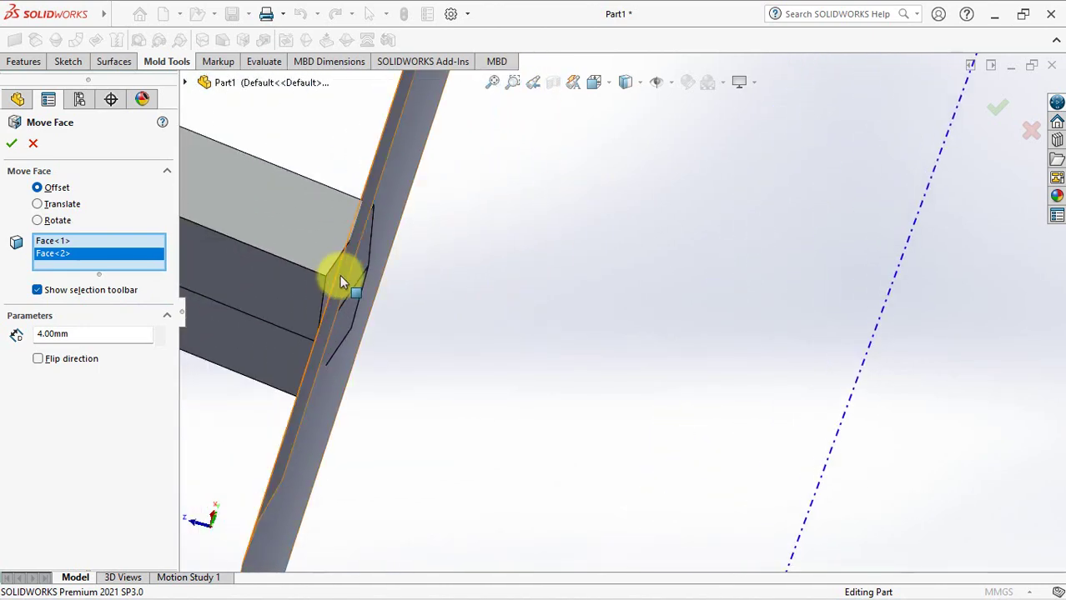
{"action": "left_click", "coordinate": [331, 278]}
{"action": "mouse_move", "coordinate": [331, 279]}
{"action": "middle_mouse_down"}
{"action": "mouse_move", "coordinate": [402, 276]}
{"action": "mouse_move", "coordinate": [392, 218]}
{"action": "middle_mouse_up"}
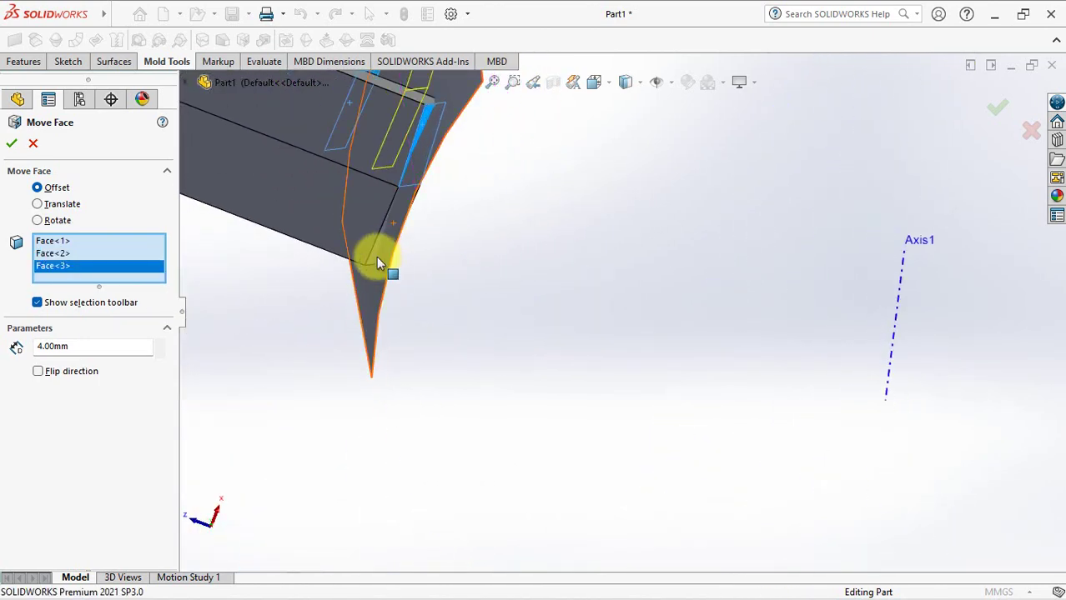
{"action": "left_click", "coordinate": [374, 252]}
{"action": "scroll", "coordinate": [375, 253], "scroll_direction": "up", "scroll_amount": 3}
{"action": "scroll", "coordinate": [435, 286], "scroll_direction": "down", "scroll_amount": 3}
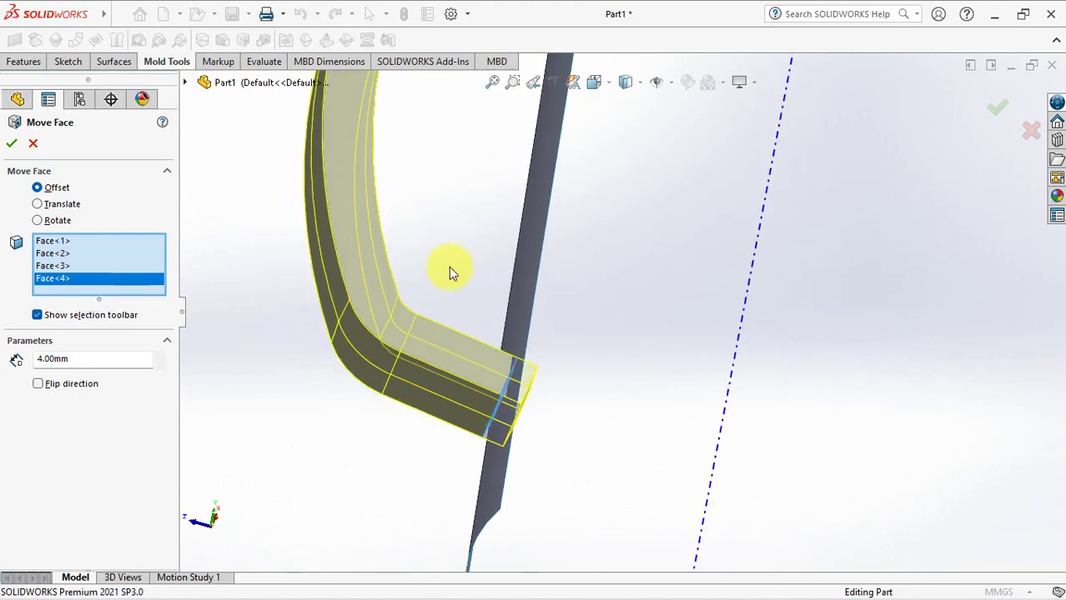
{"action": "mouse_move", "coordinate": [452, 269]}
{"action": "middle_mouse_down"}
{"action": "mouse_move", "coordinate": [437, 352]}
{"action": "mouse_move", "coordinate": [400, 345]}
{"action": "mouse_move", "coordinate": [421, 352]}
{"action": "middle_mouse_up"}
{"action": "middle_click_drag", "start_coordinate": [539, 181], "coordinate": [543, 250]}
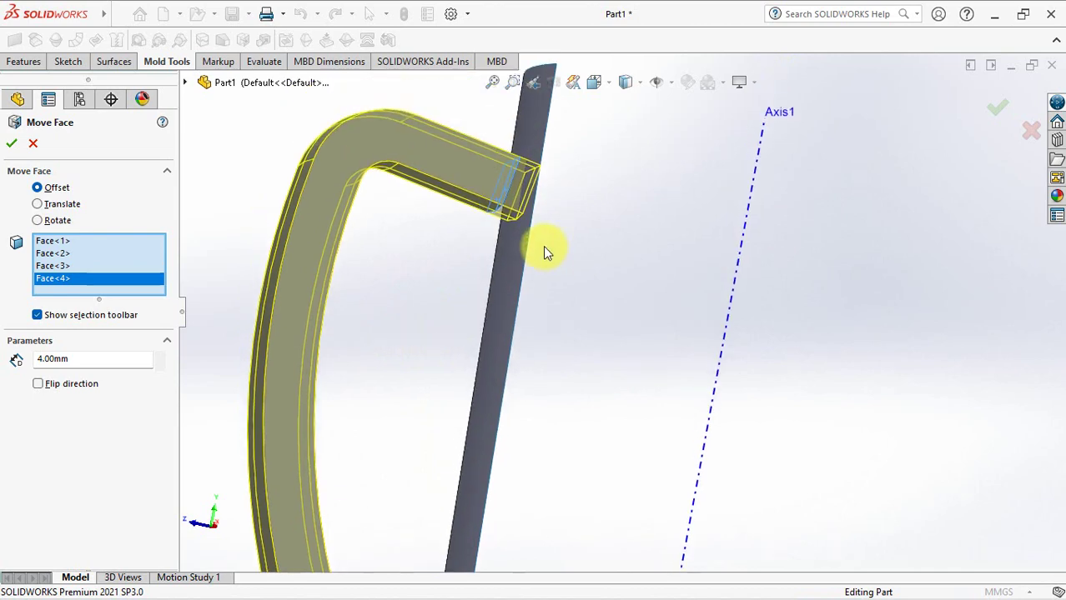
{"action": "mouse_move", "coordinate": [559, 215]}
{"action": "middle_mouse_down"}
{"action": "mouse_move", "coordinate": [535, 190]}
{"action": "mouse_move", "coordinate": [575, 256]}
{"action": "mouse_move", "coordinate": [597, 338]}
{"action": "middle_mouse_up"}
{"action": "left_click", "coordinate": [9, 147]}
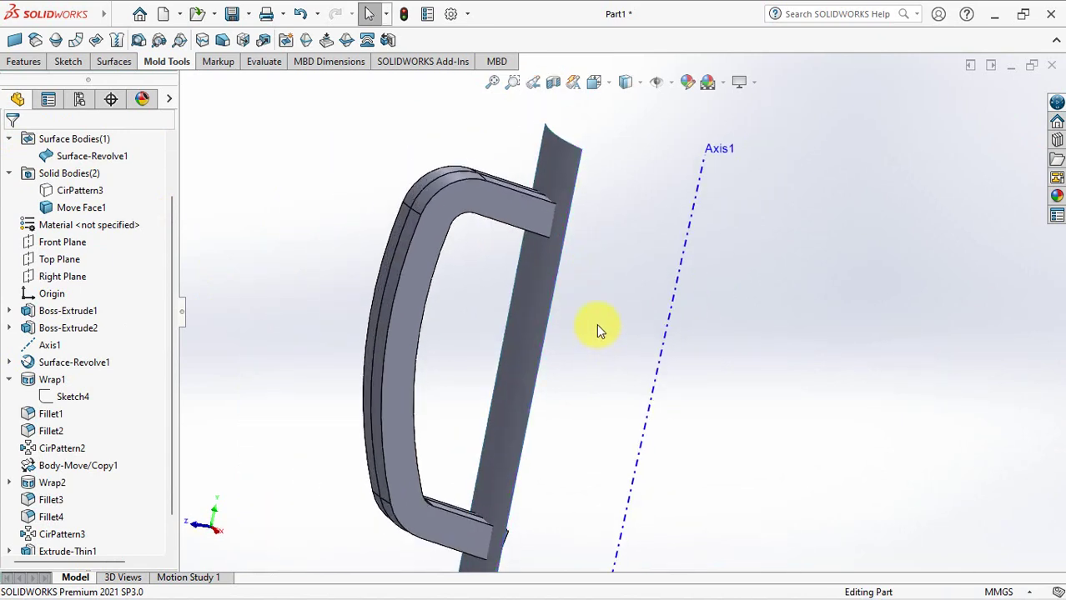
Thicken Surface-Revolve1 by 10 mm as a separate, unmerged body.
{"action": "left_click", "coordinate": [114, 61]}
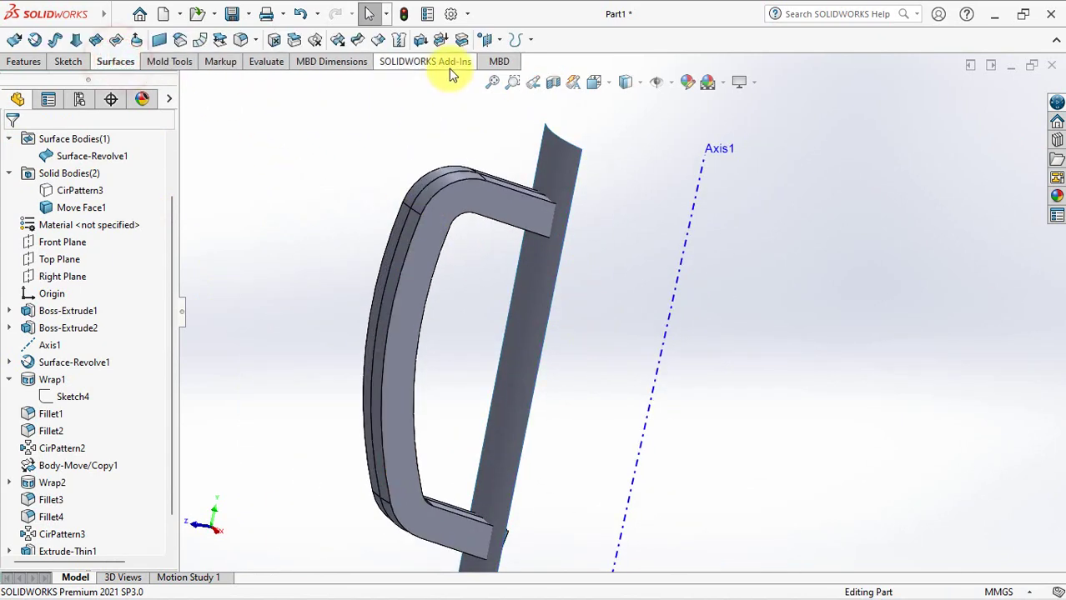
{"action": "left_click", "coordinate": [420, 43]}
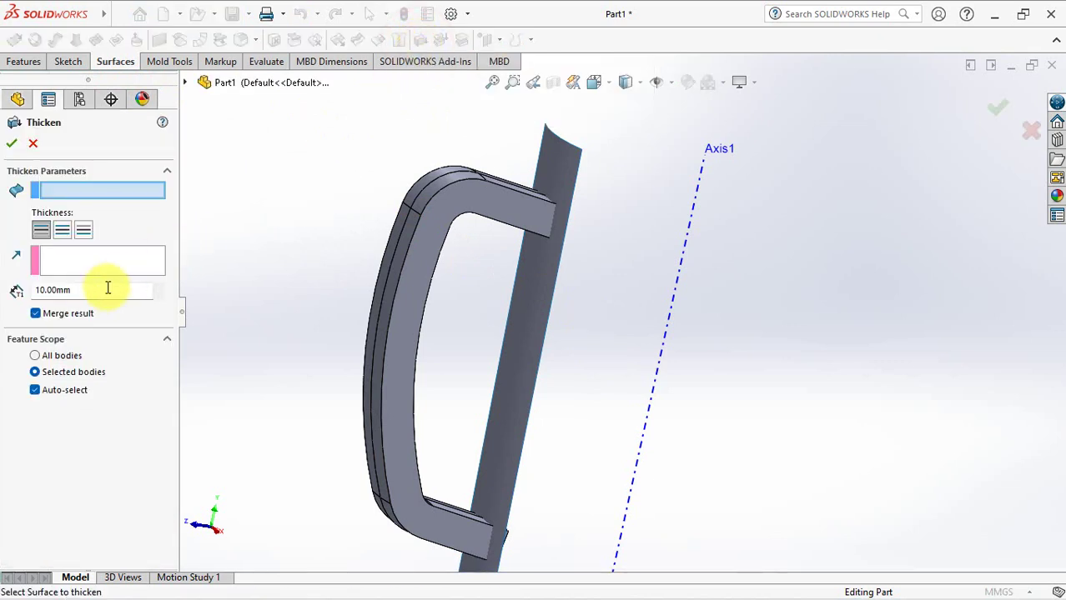
{"action": "left_click", "coordinate": [527, 299]}
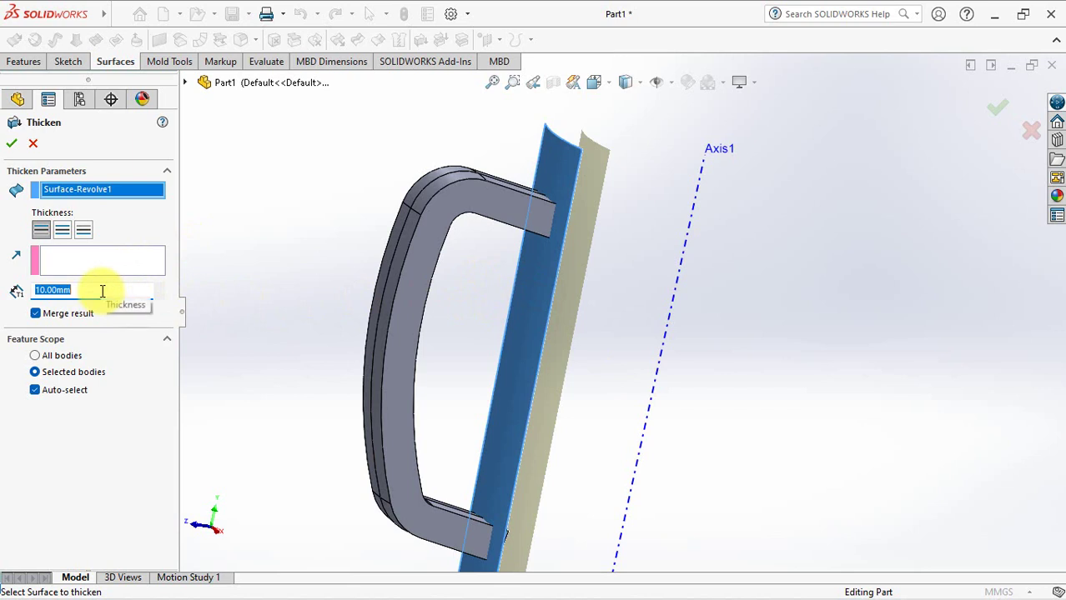
{"action": "left_click", "coordinate": [37, 315]}
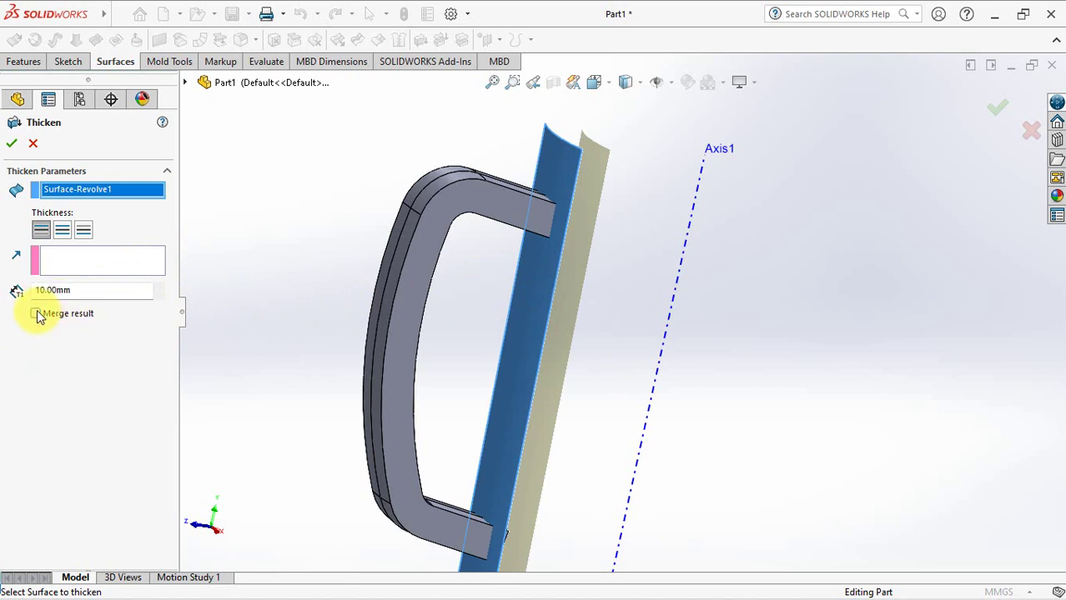
{"action": "left_click", "coordinate": [13, 143]}
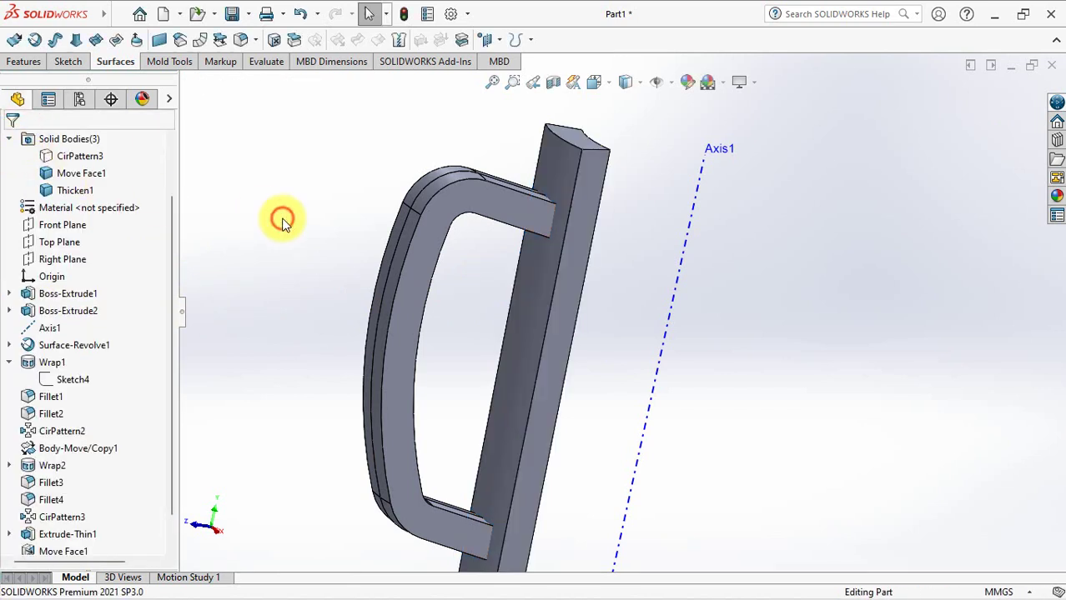
Combine the Move Face1 handle and Thicken1 wall bodies using Add.
{"action": "left_click", "coordinate": [24, 60]}
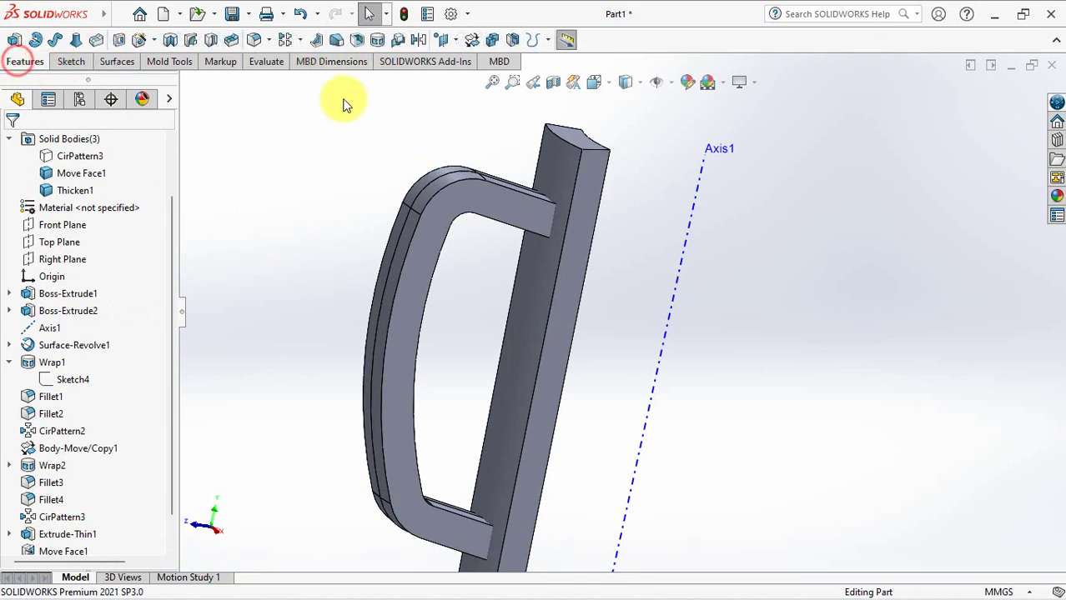
{"action": "left_click", "coordinate": [492, 41]}
{"action": "left_click", "coordinate": [36, 187]}
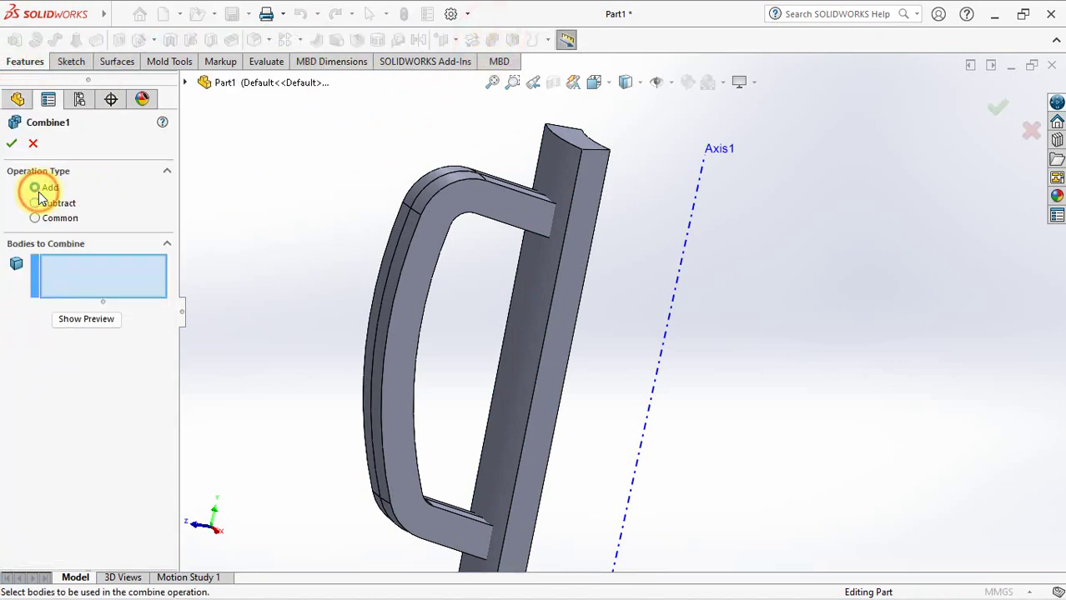
{"action": "left_click", "coordinate": [448, 207]}
{"action": "left_click", "coordinate": [520, 279]}
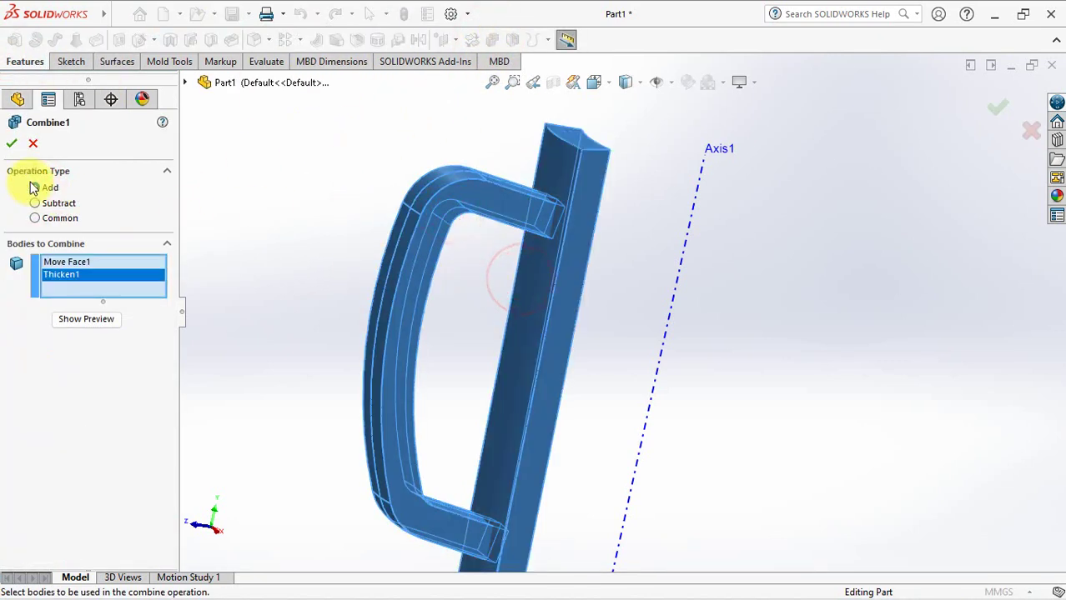
{"action": "left_click", "coordinate": [11, 143]}
{"action": "middle_click_drag", "start_coordinate": [310, 198], "coordinate": [333, 224]}
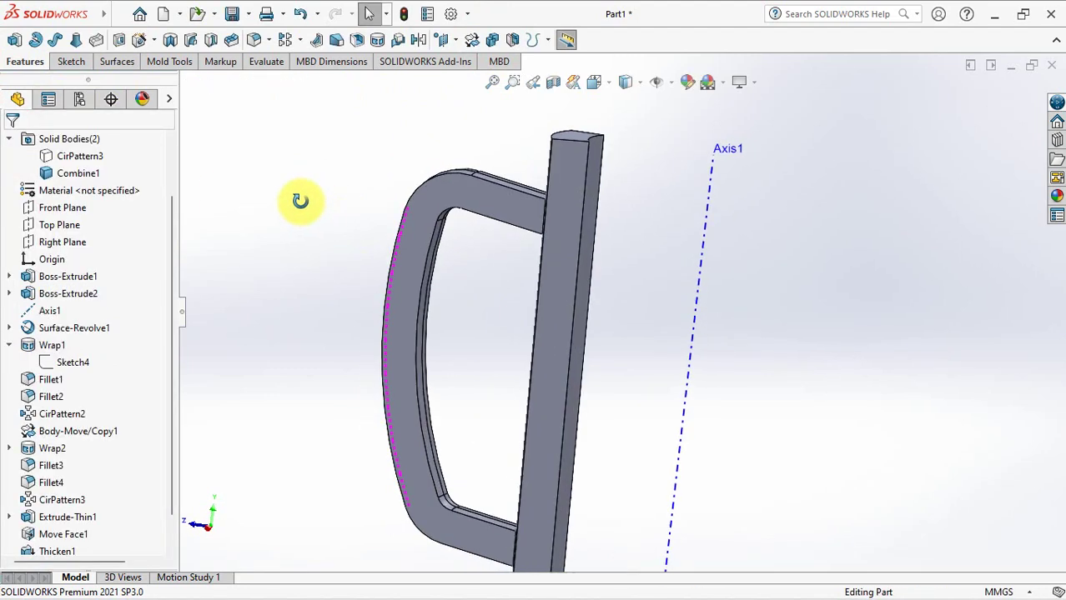
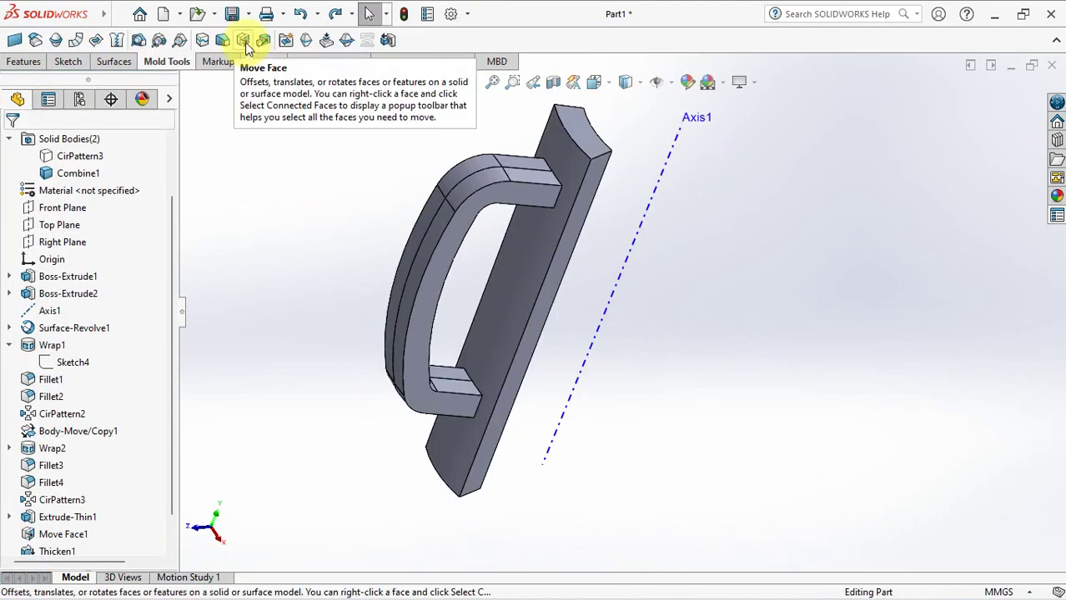
Offset the back plate's front face by 0.50 mm in the flipped direction with Move Face.
{"action": "left_click", "coordinate": [244, 41]}
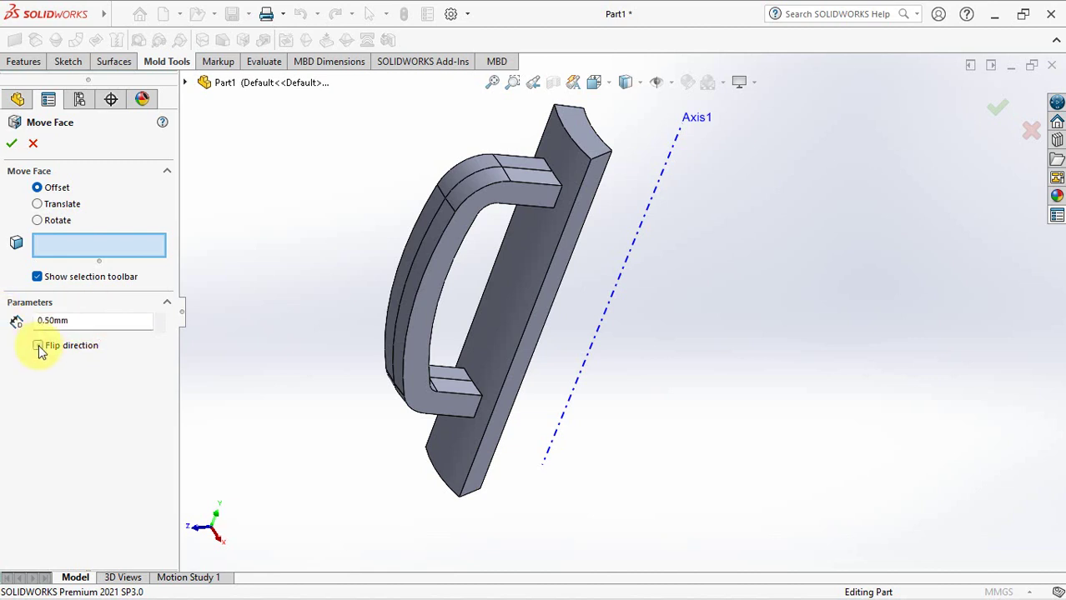
{"action": "left_click", "coordinate": [497, 300]}
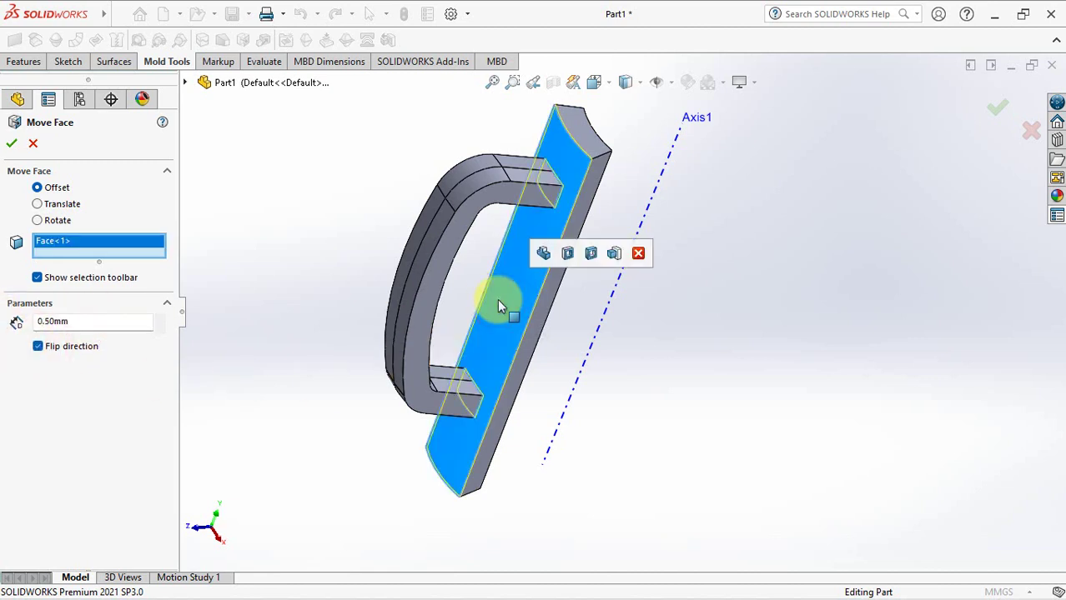
{"action": "mouse_move", "coordinate": [497, 300]}
{"action": "middle_mouse_down", "text": "shift"}
{"action": "mouse_move", "coordinate": [478, 369]}
{"action": "mouse_move", "coordinate": [479, 262]}
{"action": "mouse_move", "coordinate": [738, 73]}
{"action": "middle_mouse_up", "text": "shift"}
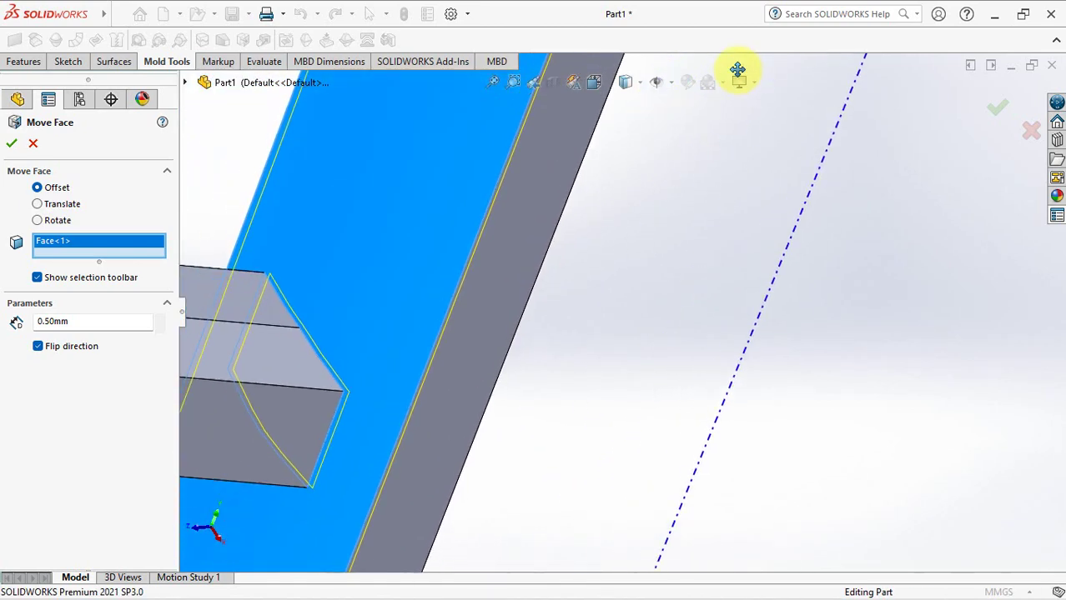
{"action": "left_click", "coordinate": [38, 346]}
{"action": "left_click", "coordinate": [38, 347]}
{"action": "scroll", "coordinate": [471, 375], "scroll_direction": "up", "scroll_amount": 3}
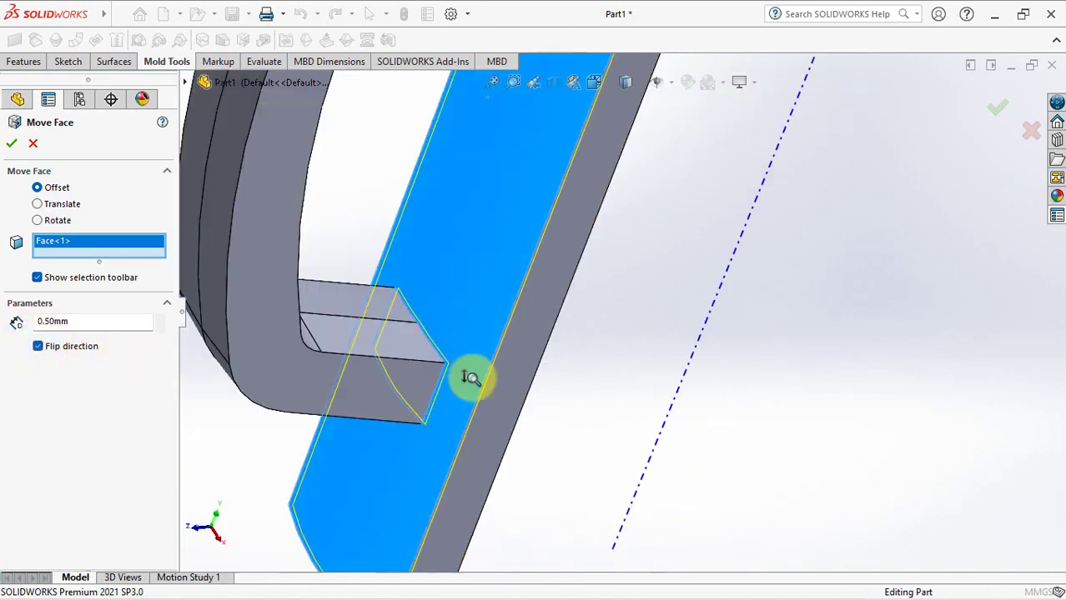
{"action": "scroll", "coordinate": [559, 388], "scroll_direction": "up", "scroll_amount": 3}
{"action": "middle_click_drag", "start_coordinate": [559, 387], "coordinate": [531, 472], "text": "ctrl"}
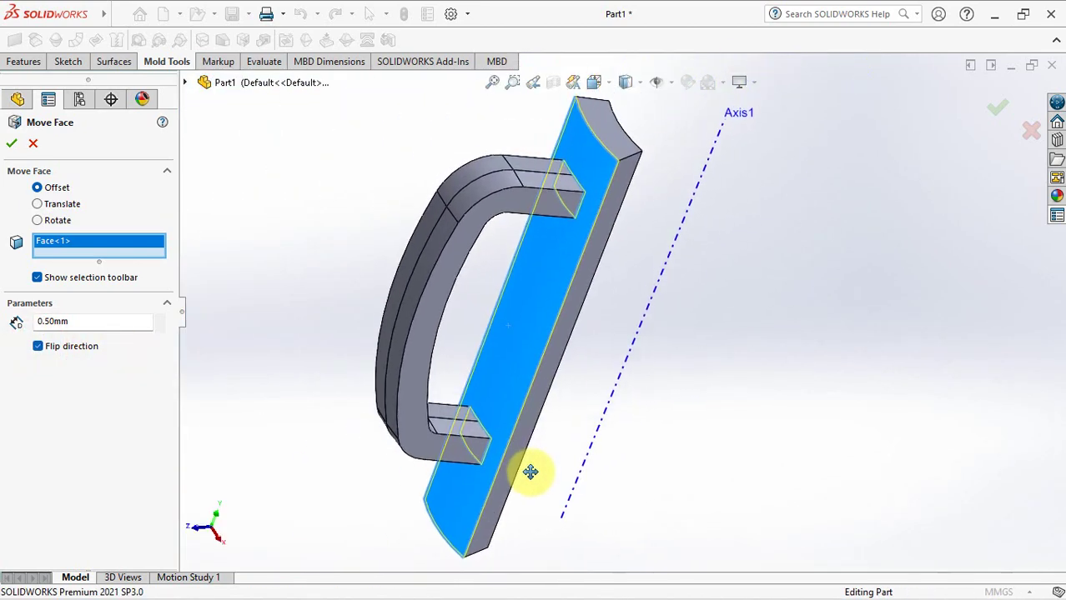
{"action": "left_click", "coordinate": [12, 145]}
{"action": "left_click", "coordinate": [20, 62]}
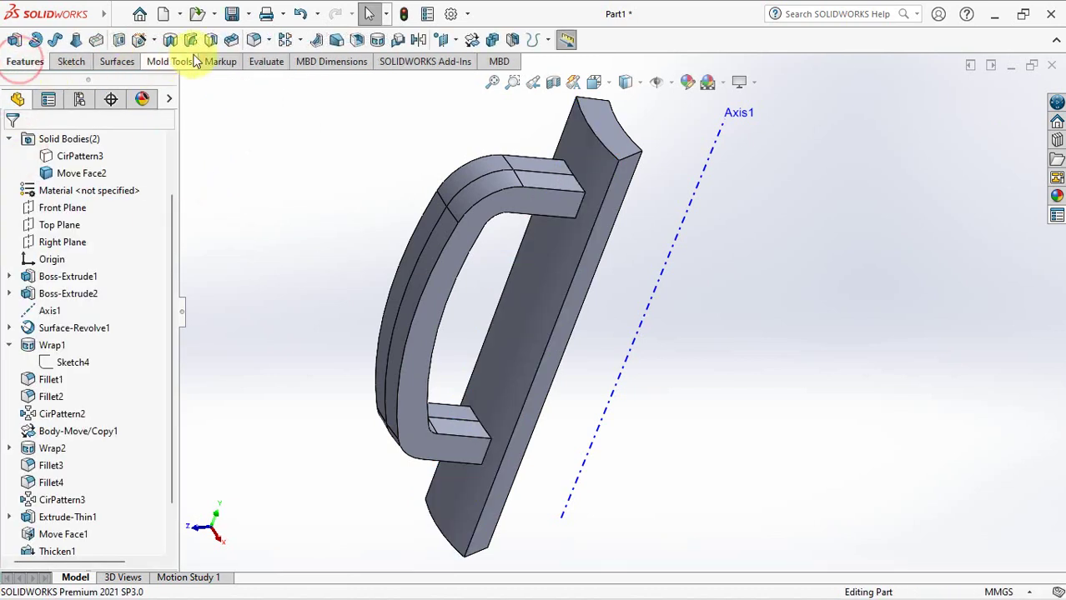
Fillet the eight edges where both handle arms meet the back plate with a 5 mm radius.
{"action": "left_click", "coordinate": [255, 42]}
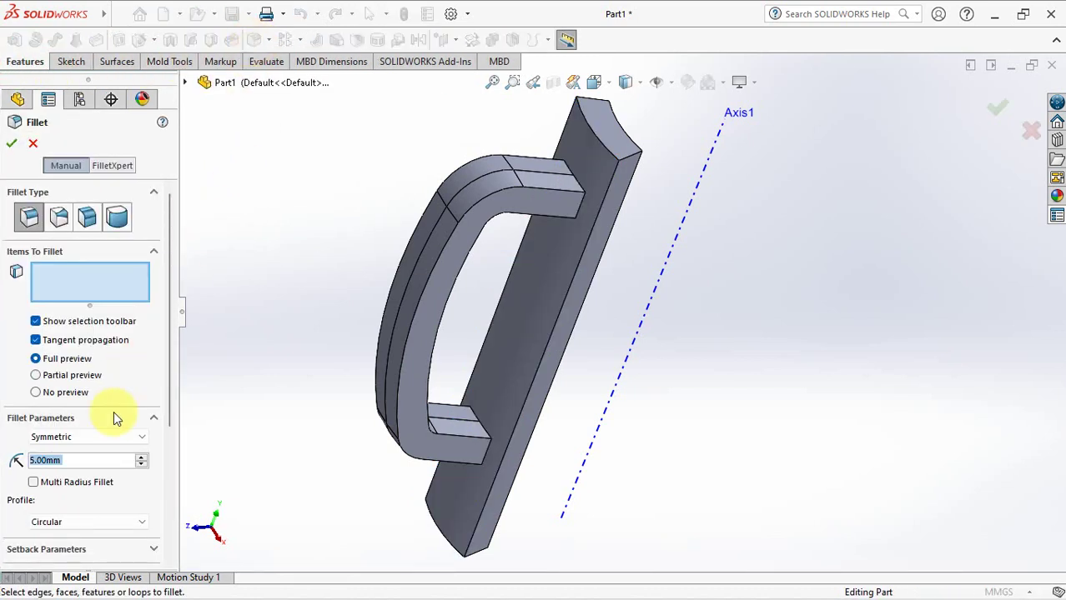
{"action": "left_click", "coordinate": [576, 184]}
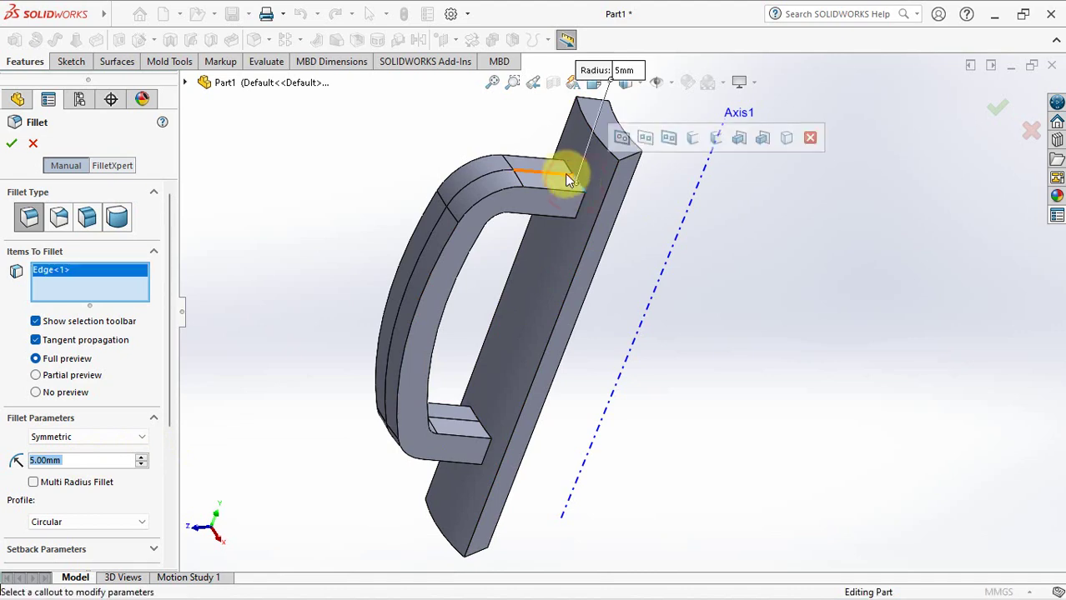
{"action": "left_click", "coordinate": [571, 167]}
{"action": "left_click", "coordinate": [478, 421]}
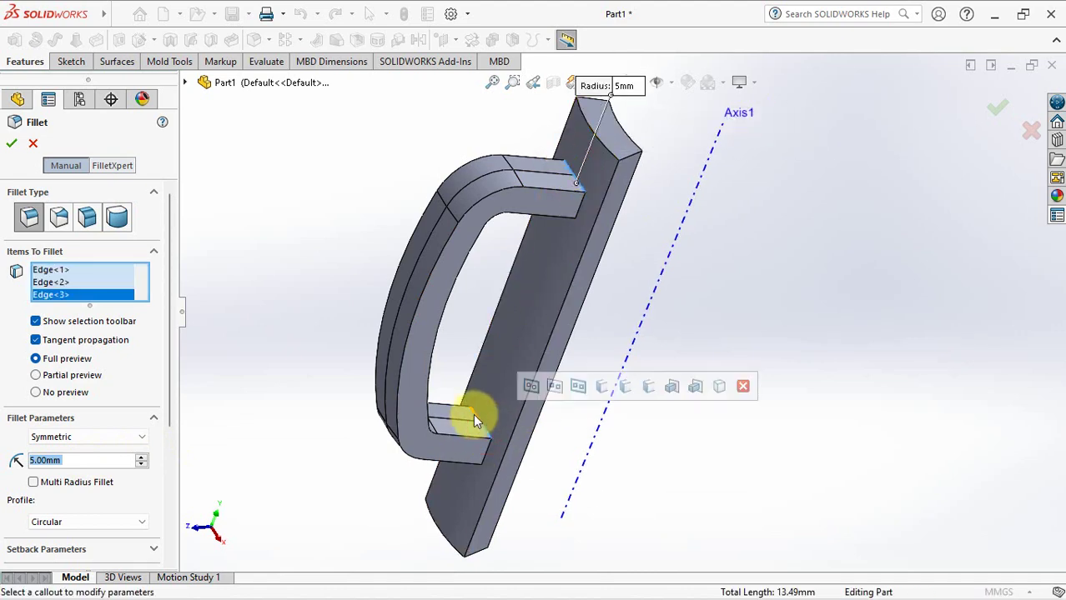
{"action": "left_click", "coordinate": [482, 417]}
{"action": "middle_click_drag", "start_coordinate": [482, 416], "coordinate": [561, 231]}
{"action": "left_click", "coordinate": [544, 232]}
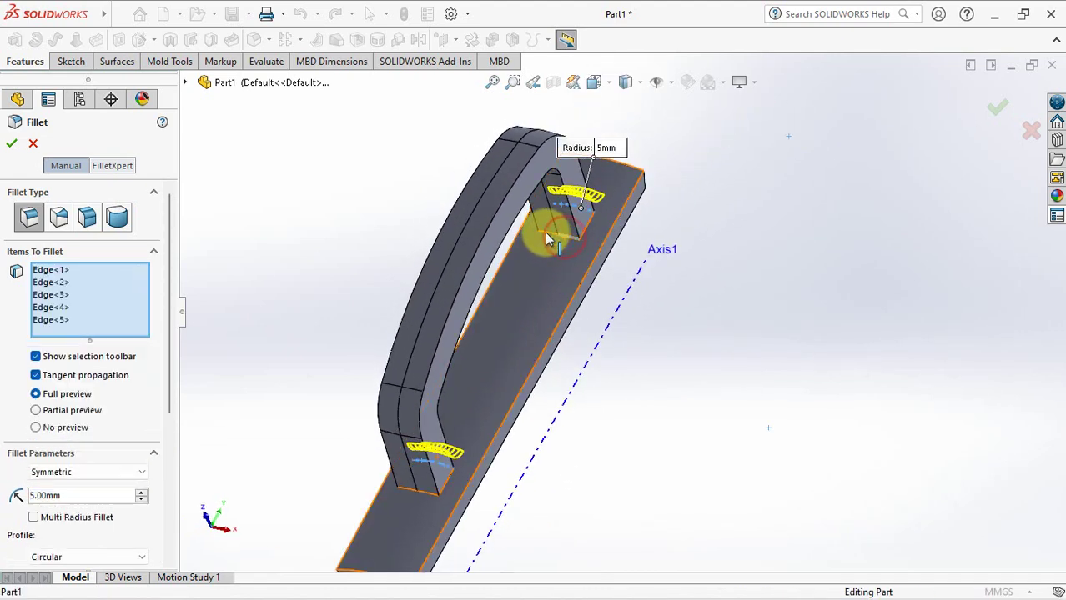
{"action": "left_click", "coordinate": [433, 506]}
{"action": "left_click", "coordinate": [424, 492]}
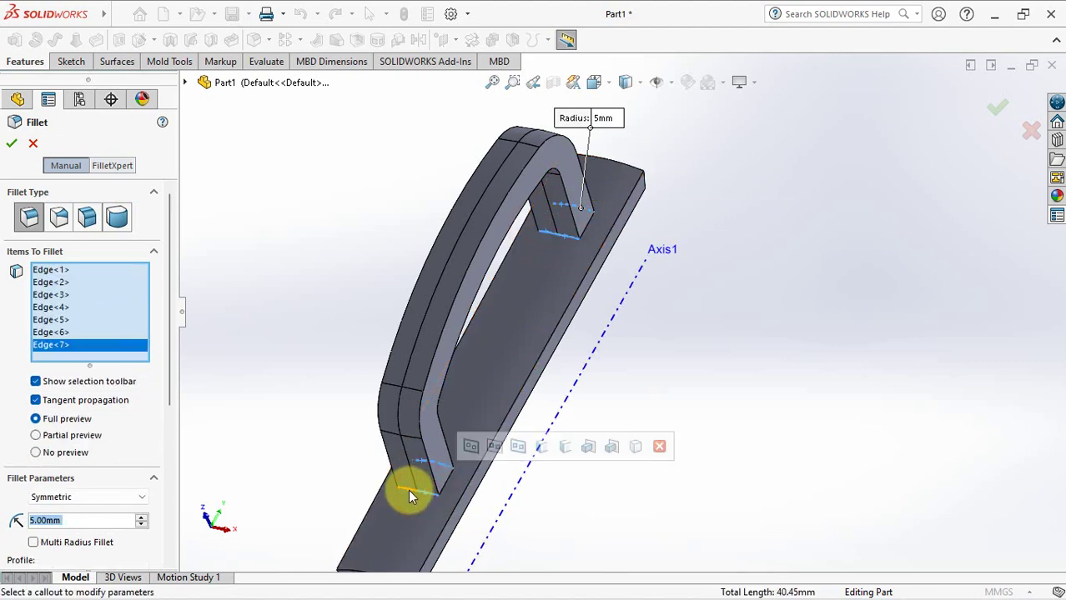
{"action": "left_click", "coordinate": [408, 490]}
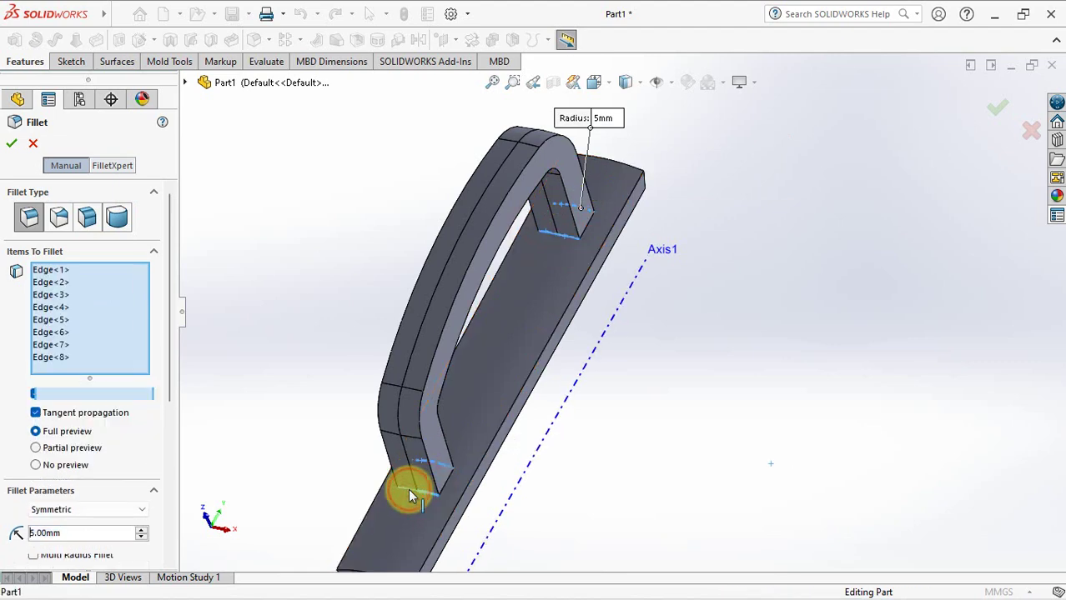
{"action": "left_click", "coordinate": [12, 144]}
{"action": "mouse_move", "coordinate": [293, 231]}
{"action": "middle_mouse_down"}
{"action": "mouse_move", "coordinate": [352, 340]}
{"action": "mouse_move", "coordinate": [322, 335]}
{"action": "mouse_move", "coordinate": [327, 309]}
{"action": "middle_mouse_up"}
Split Fillet6 with the plate face, consuming the back plate body so only the handle remains.
{"action": "left_click", "coordinate": [512, 40]}
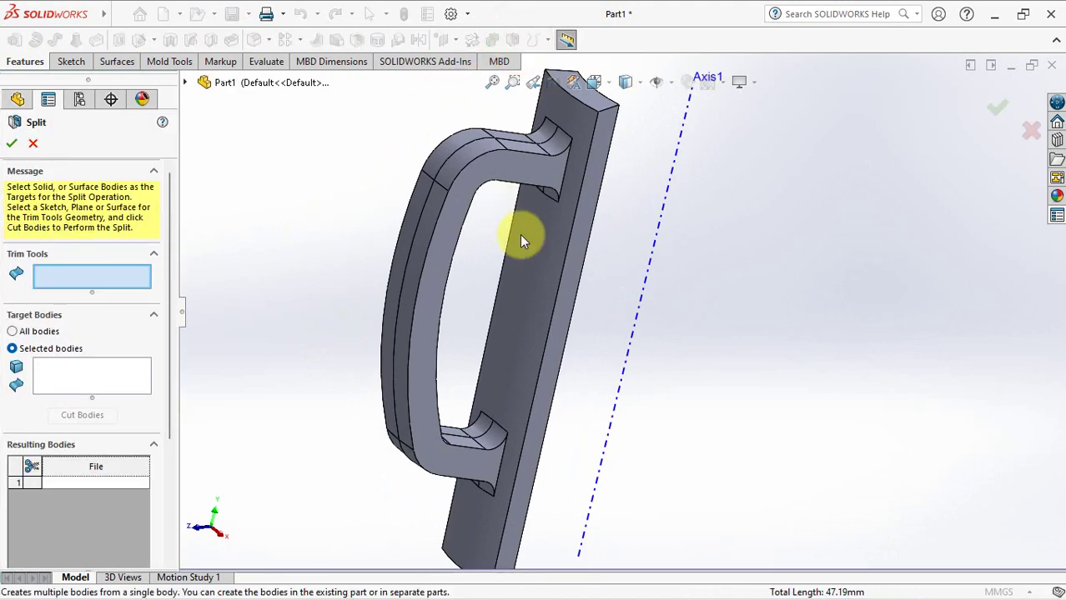
{"action": "left_click", "coordinate": [538, 270]}
{"action": "left_click", "coordinate": [407, 357]}
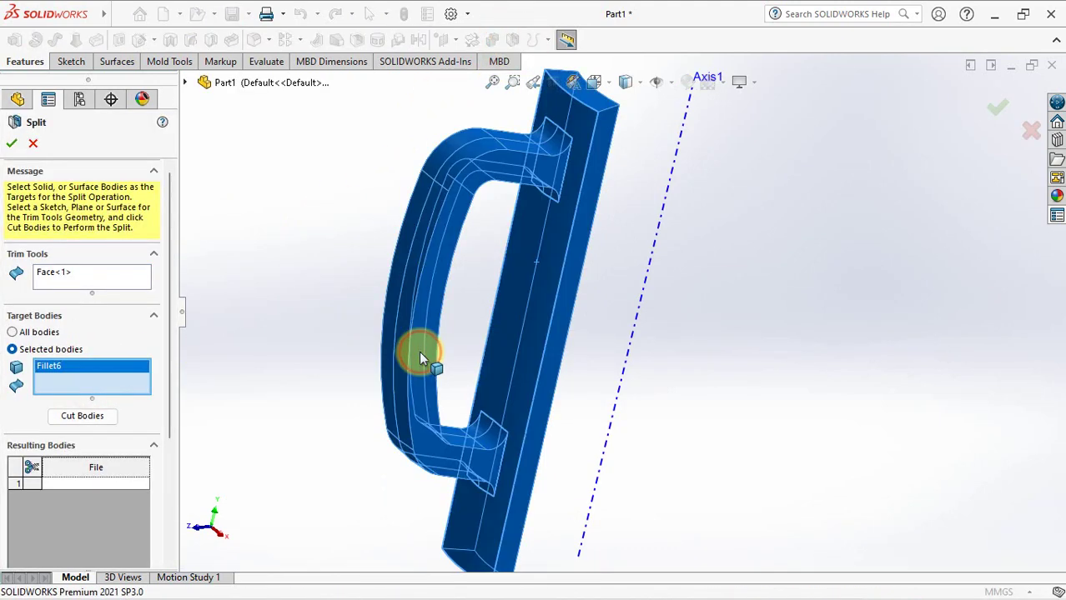
{"action": "left_click", "coordinate": [94, 416]}
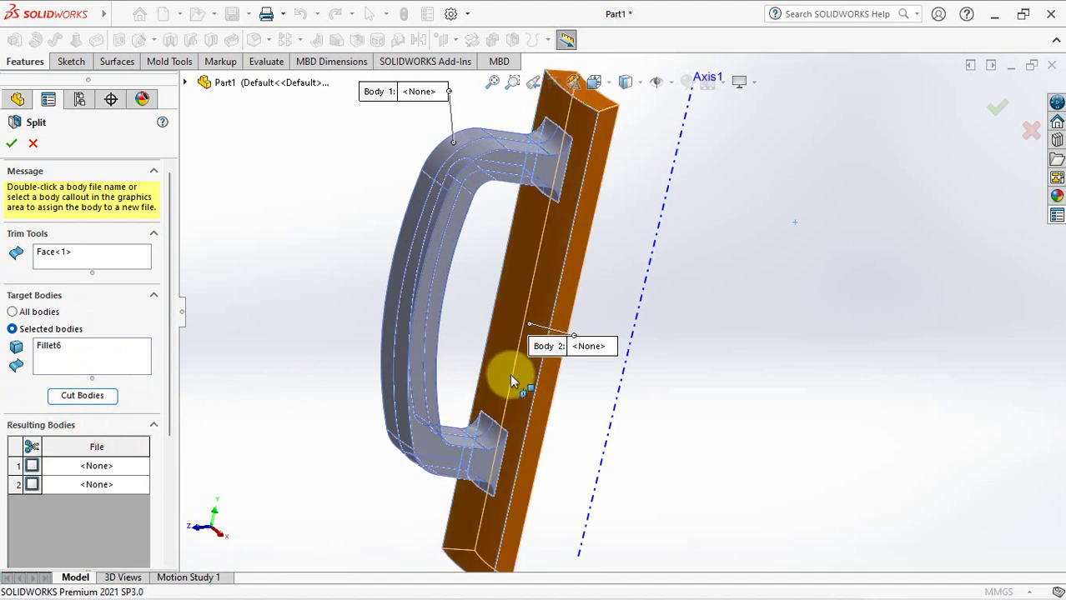
{"action": "left_click", "coordinate": [508, 367]}
{"action": "left_click_drag", "start_coordinate": [171, 431], "coordinate": [137, 507]}
{"action": "left_click", "coordinate": [12, 519]}
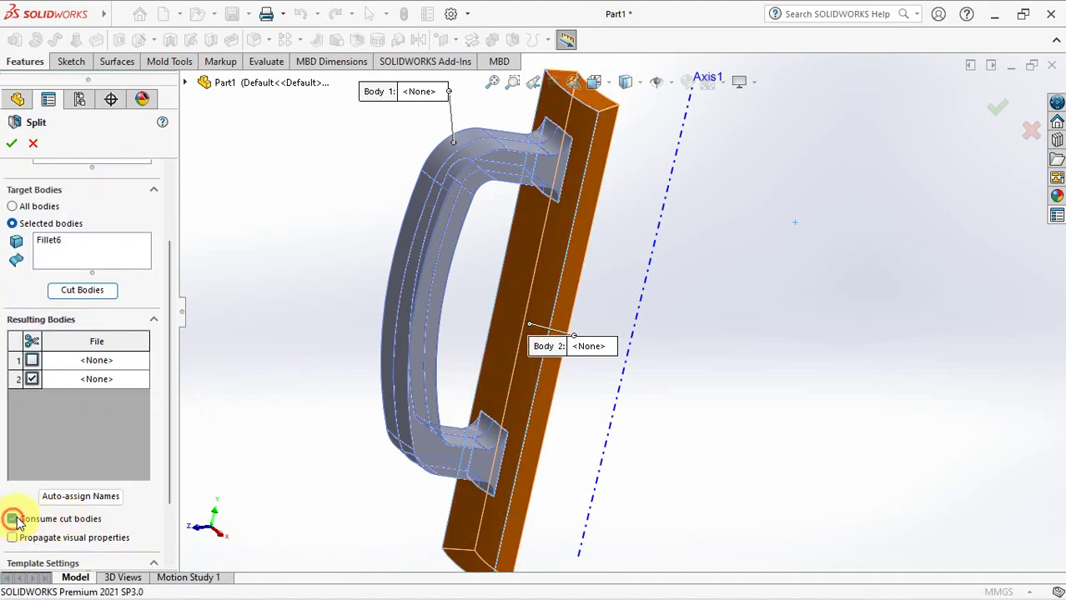
{"action": "left_click", "coordinate": [12, 144]}
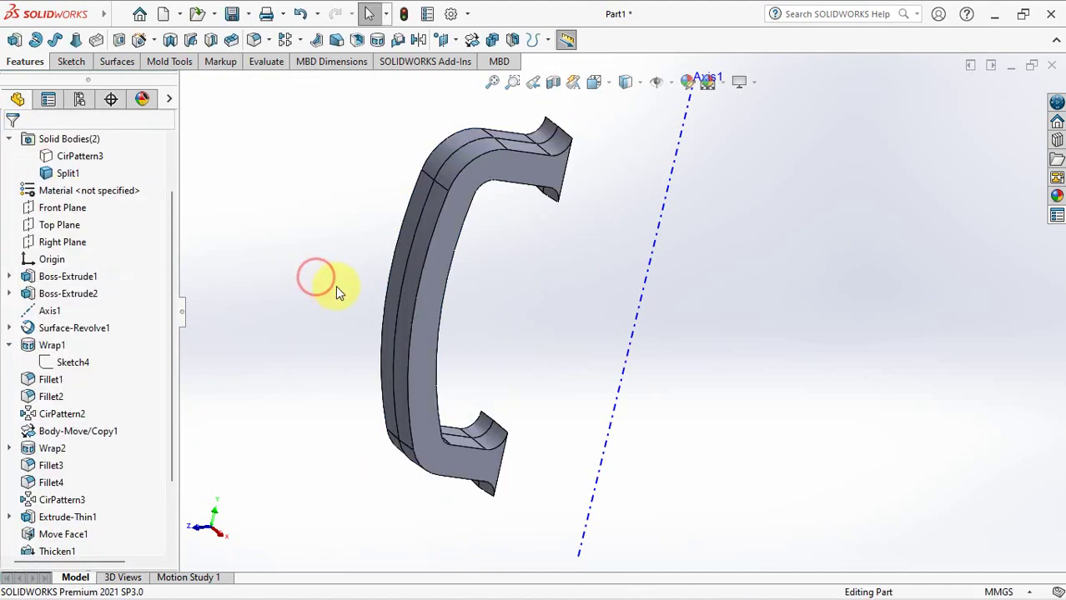
Turn the view normal to the handle's flat side face.
{"action": "left_click", "coordinate": [422, 344]}
{"action": "left_click", "coordinate": [553, 297]}
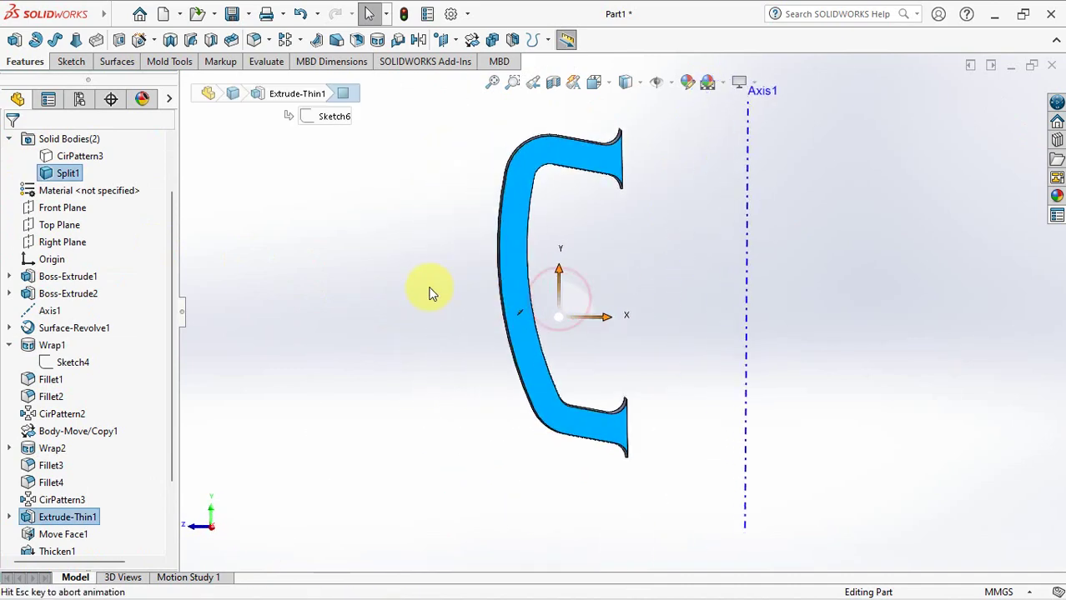
{"action": "left_click", "coordinate": [411, 284]}
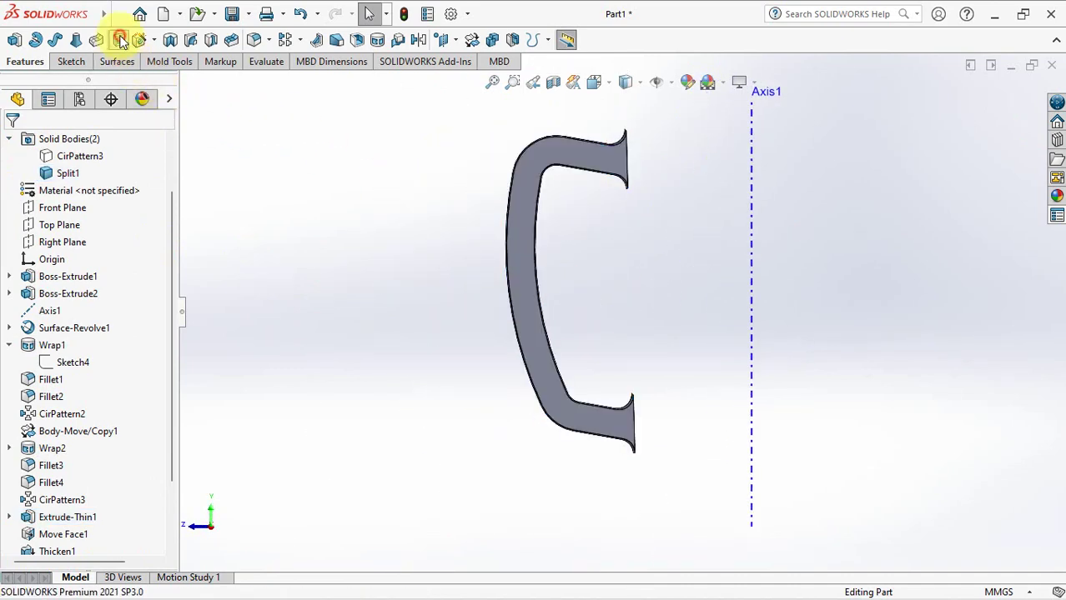
{"action": "left_click", "coordinate": [121, 42]}
Start a sketch on the handle's side face, zoomed in on the upper flange.
{"action": "left_click", "coordinate": [521, 232]}
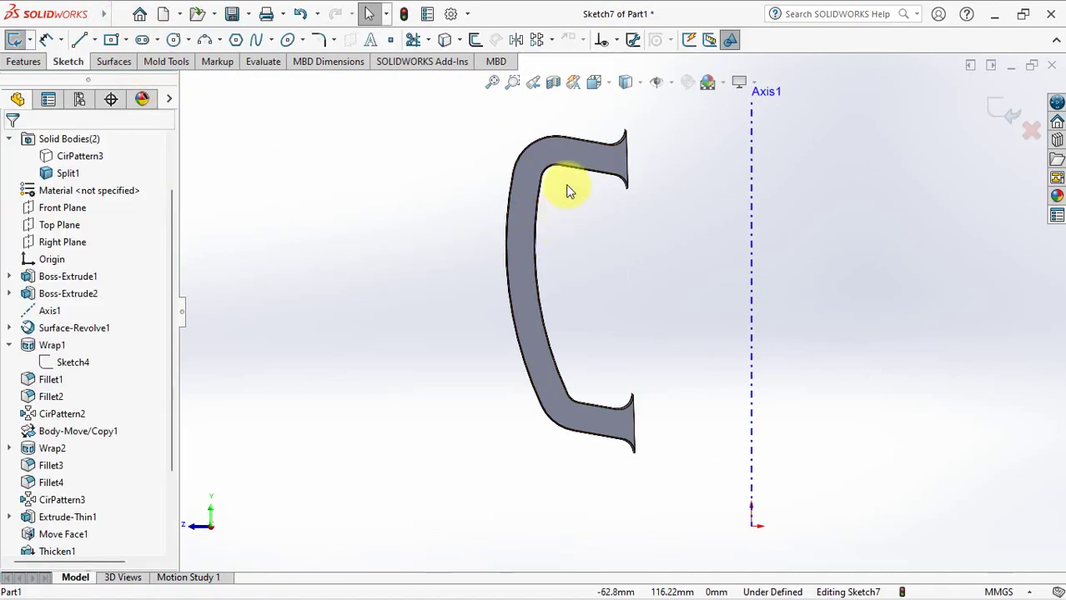
{"action": "middle_click_drag", "start_coordinate": [567, 191], "coordinate": [559, 279], "text": "ctrl"}
{"action": "scroll", "coordinate": [558, 226], "scroll_direction": "down", "scroll_amount": 2}
{"action": "scroll", "coordinate": [559, 219], "scroll_direction": "down", "scroll_amount": 2}
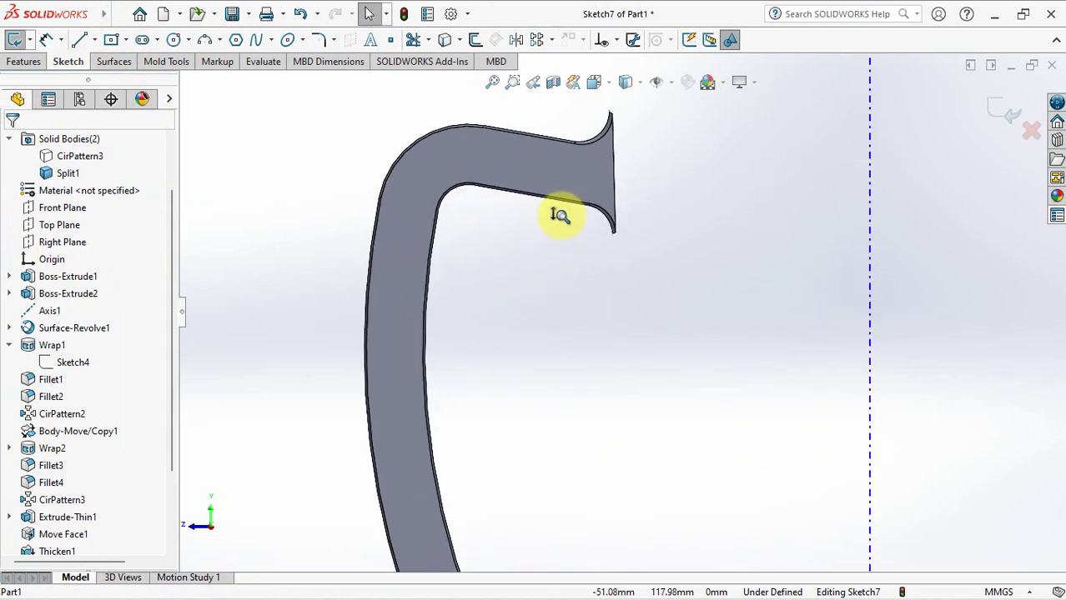
Offset the upper flange, top, outer left and bottom edges 2.30 mm inward, reversed.
{"action": "left_click", "coordinate": [474, 42]}
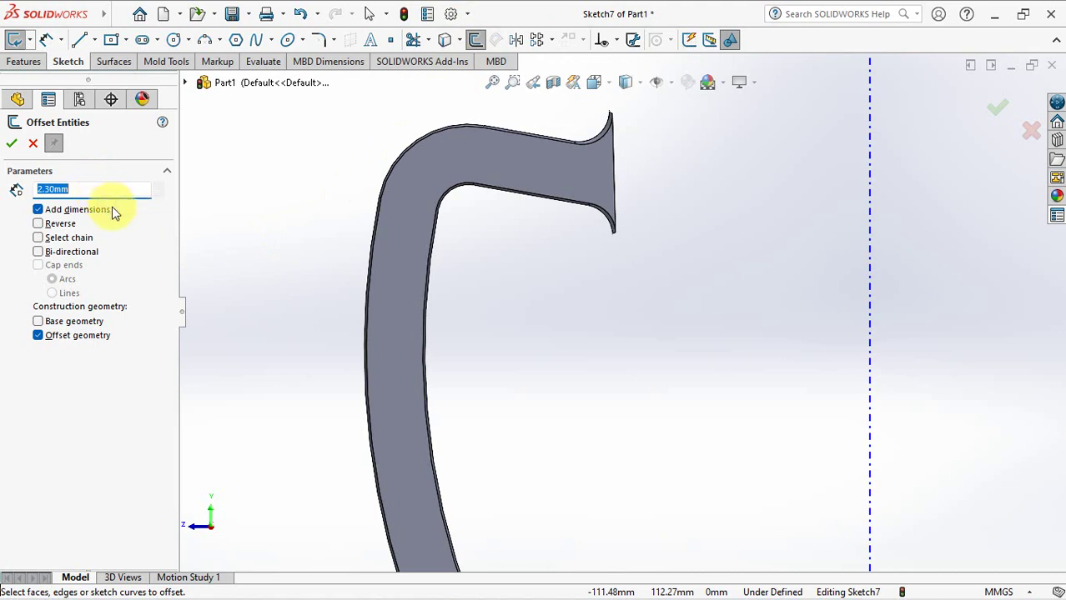
{"action": "left_click", "coordinate": [37, 335]}
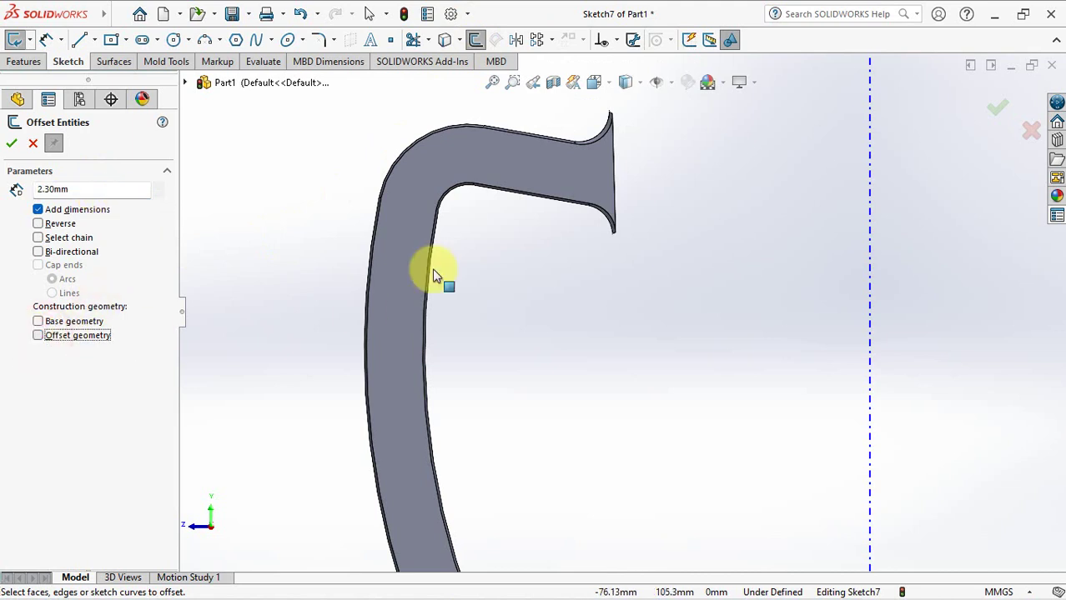
{"action": "left_click", "coordinate": [597, 154]}
{"action": "left_click", "coordinate": [37, 223]}
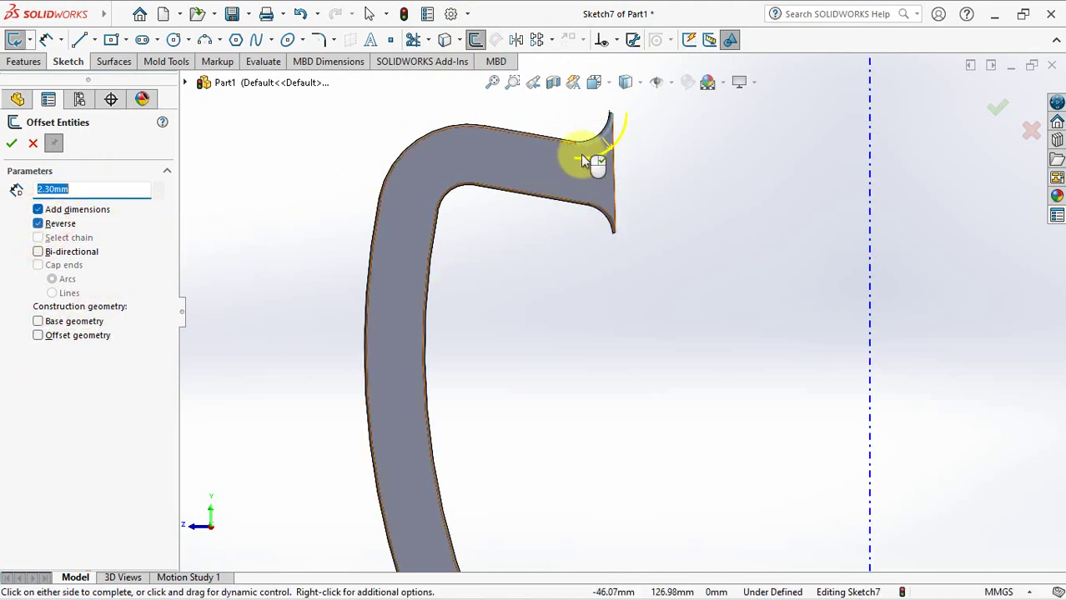
{"action": "left_click", "coordinate": [556, 140]}
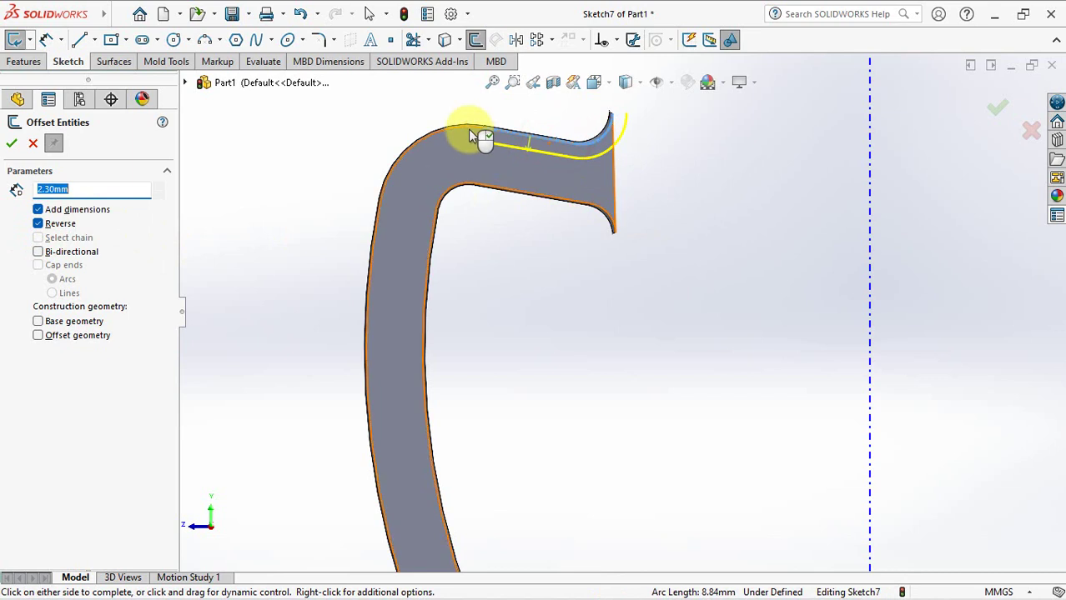
{"action": "left_click", "coordinate": [379, 219]}
{"action": "middle_click_drag", "start_coordinate": [481, 363], "coordinate": [452, 176], "text": "ctrl"}
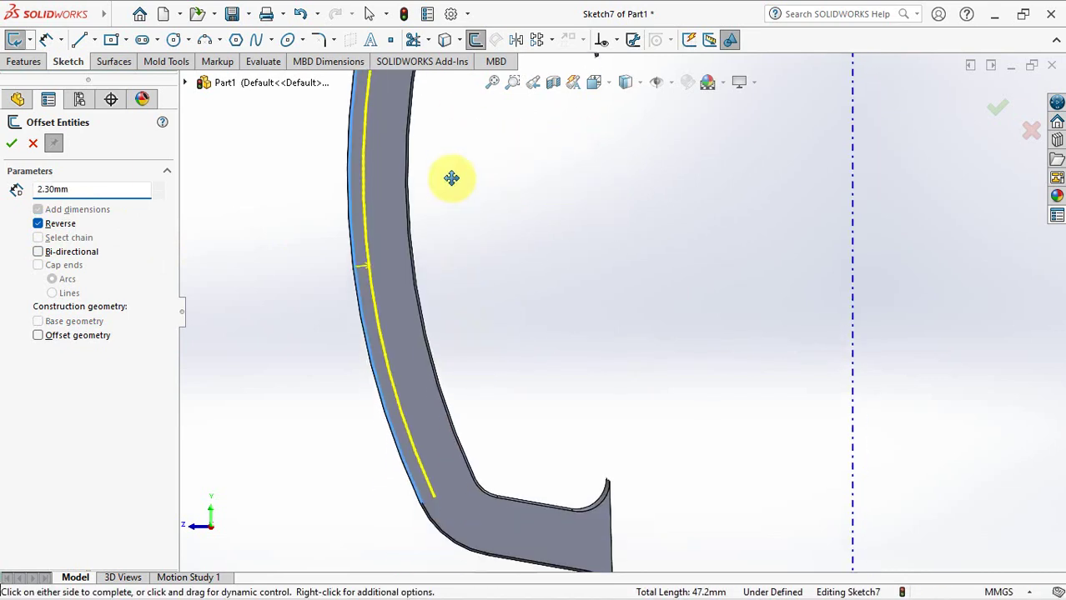
{"action": "middle_click_drag", "start_coordinate": [499, 504], "coordinate": [502, 385], "text": "ctrl"}
{"action": "left_click", "coordinate": [447, 480]}
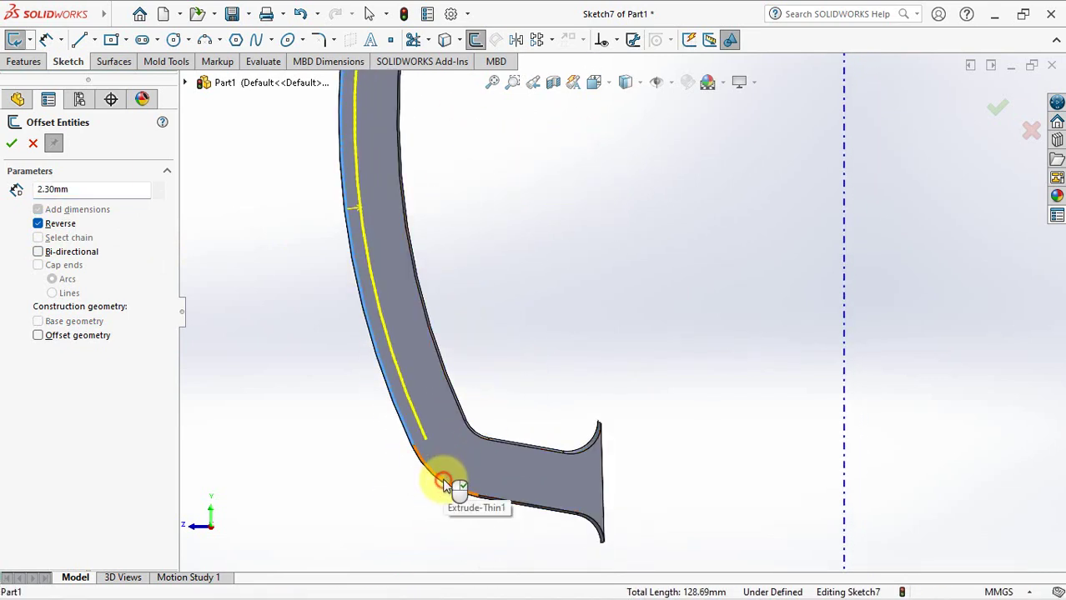
{"action": "left_click", "coordinate": [508, 505]}
{"action": "left_click", "coordinate": [594, 528]}
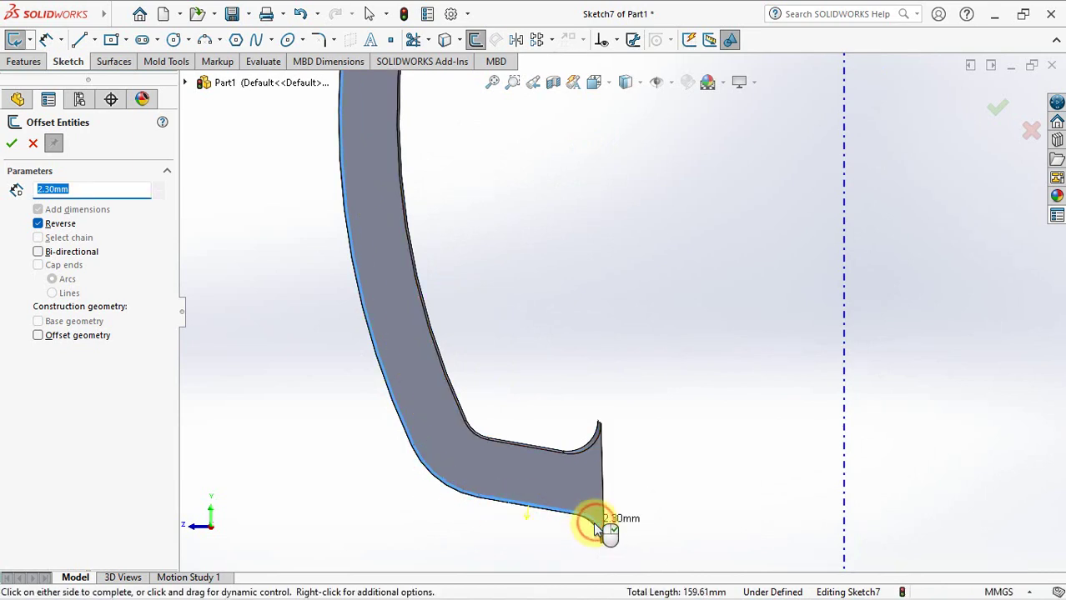
{"action": "left_click", "coordinate": [594, 527]}
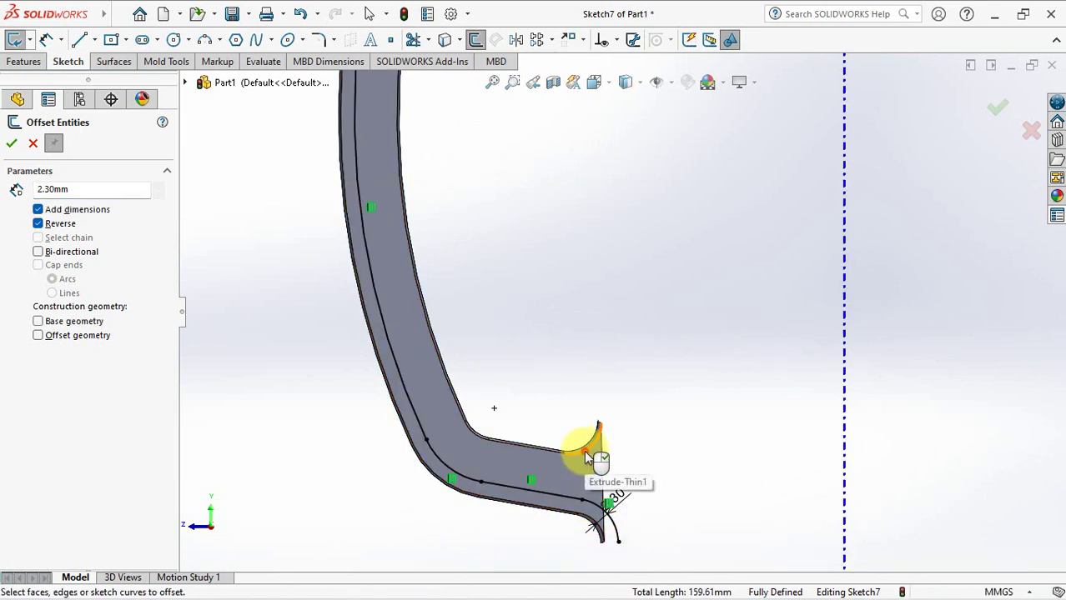
Offset the lower flange edge, inner arcs and inner straight edges 2.30 mm as well.
{"action": "left_click", "coordinate": [580, 457]}
{"action": "left_click", "coordinate": [473, 432]}
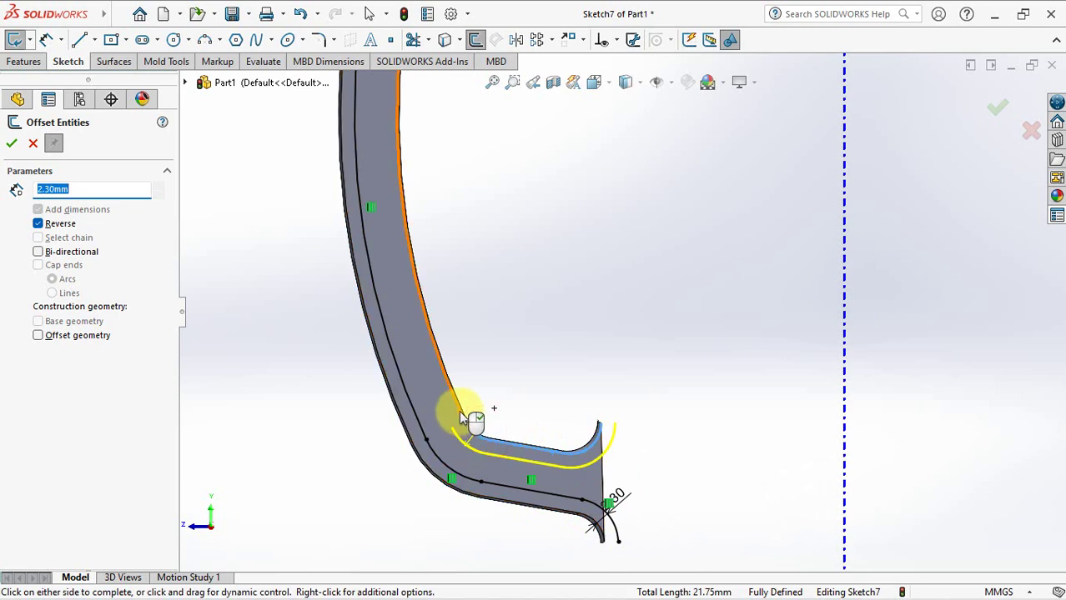
{"action": "left_click", "coordinate": [465, 417]}
{"action": "middle_click_drag", "start_coordinate": [525, 284], "coordinate": [523, 565], "text": "ctrl"}
{"action": "left_click", "coordinate": [417, 269]}
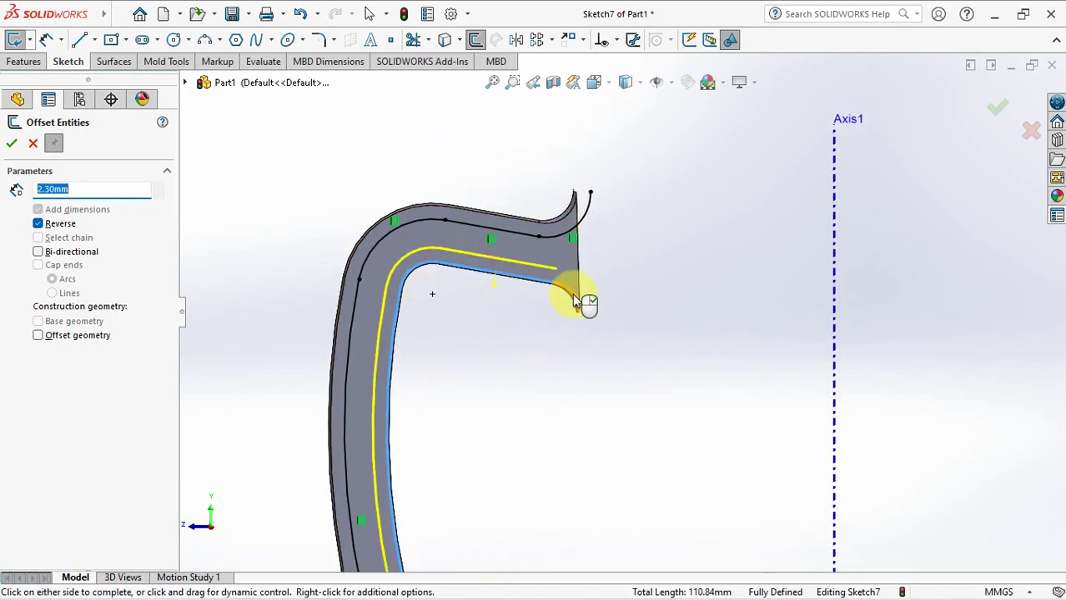
{"action": "left_click", "coordinate": [572, 294]}
{"action": "left_click", "coordinate": [126, 184]}
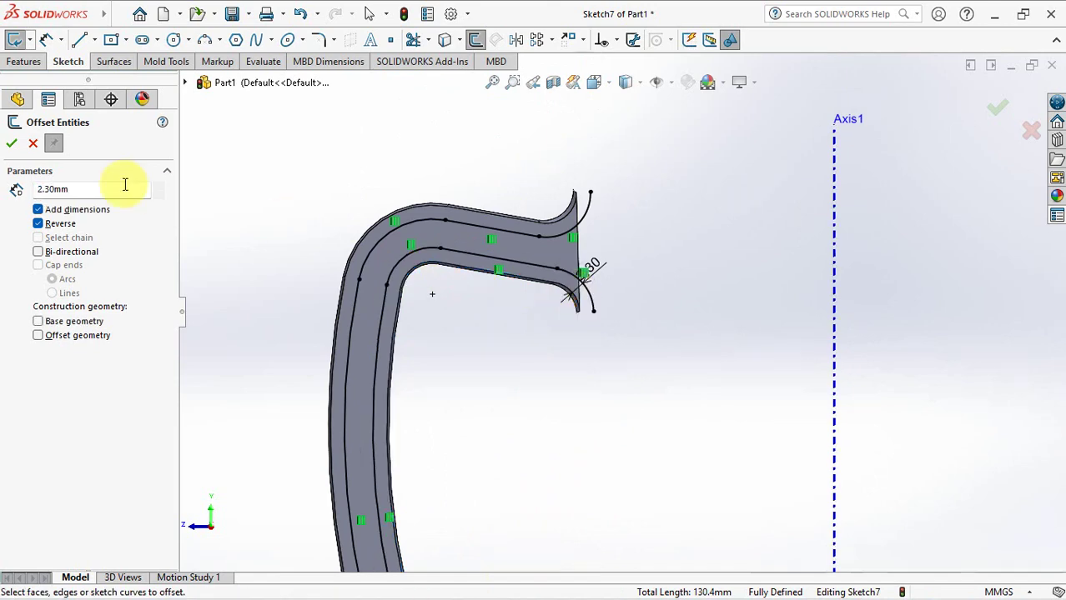
{"action": "left_click", "coordinate": [31, 144]}
Draw lines closing the offset at the upper and lower flange ends, then exit Sketch7.
{"action": "left_click", "coordinate": [79, 39]}
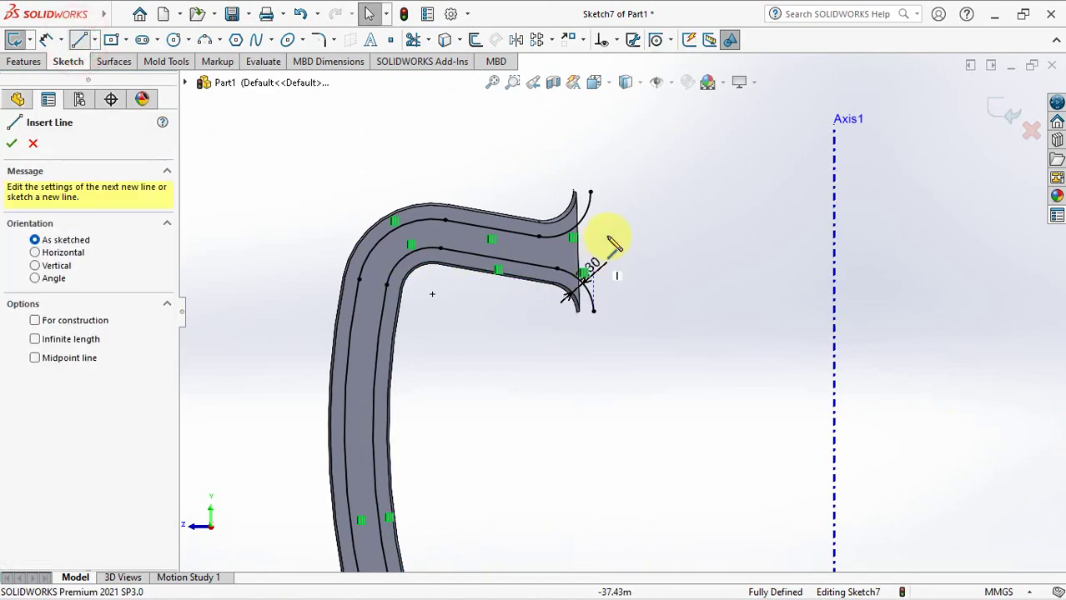
{"action": "left_click", "coordinate": [591, 193]}
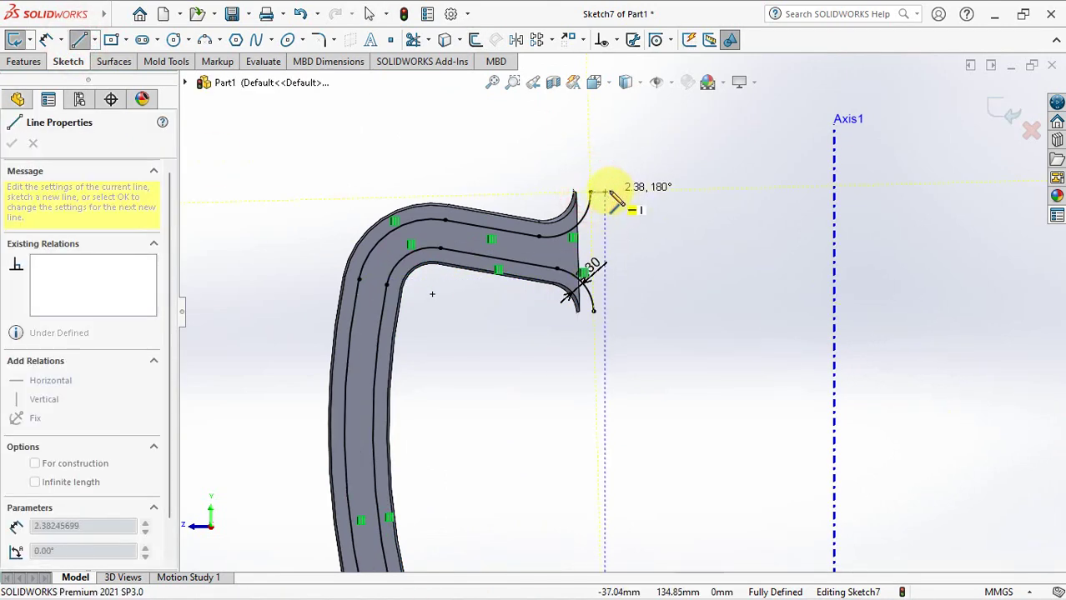
{"action": "double_click", "coordinate": [593, 311]}
{"action": "middle_click_drag", "start_coordinate": [638, 308], "coordinate": [645, 231], "text": "ctrl"}
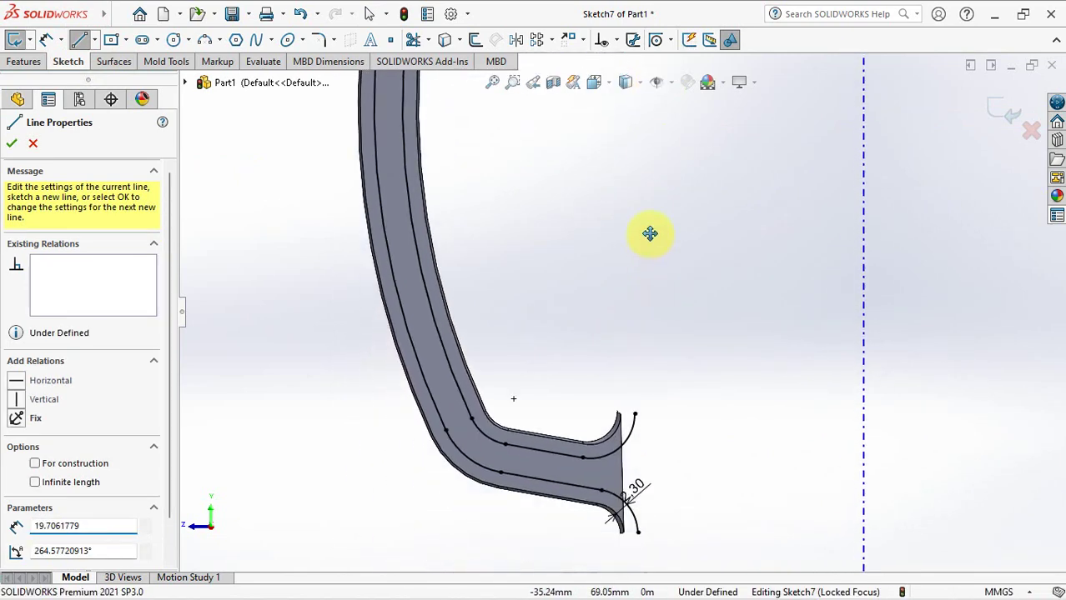
{"action": "left_click", "coordinate": [650, 367]}
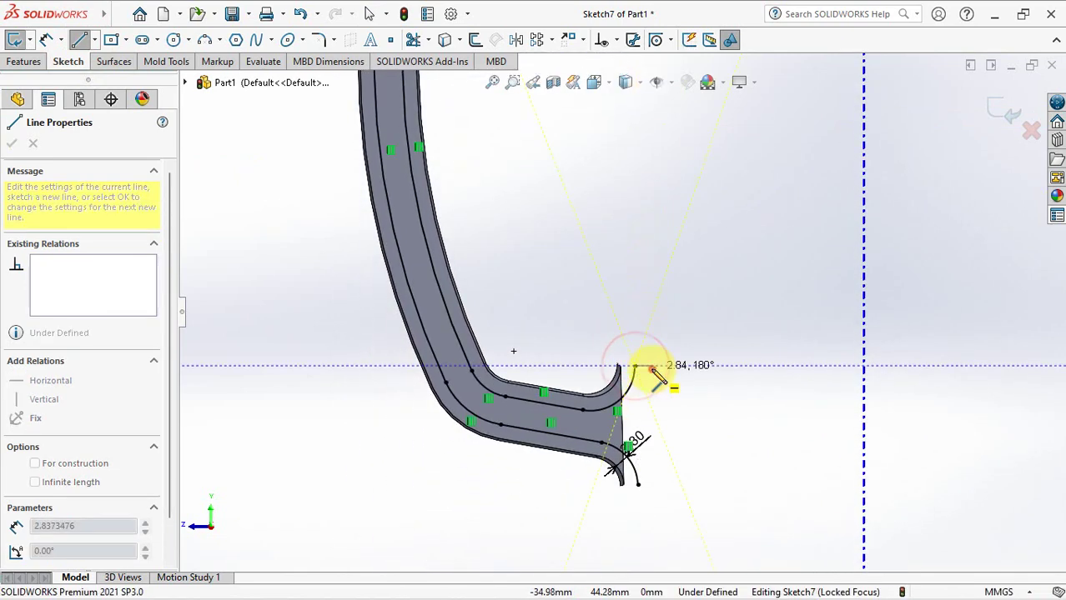
{"action": "double_click", "coordinate": [639, 483]}
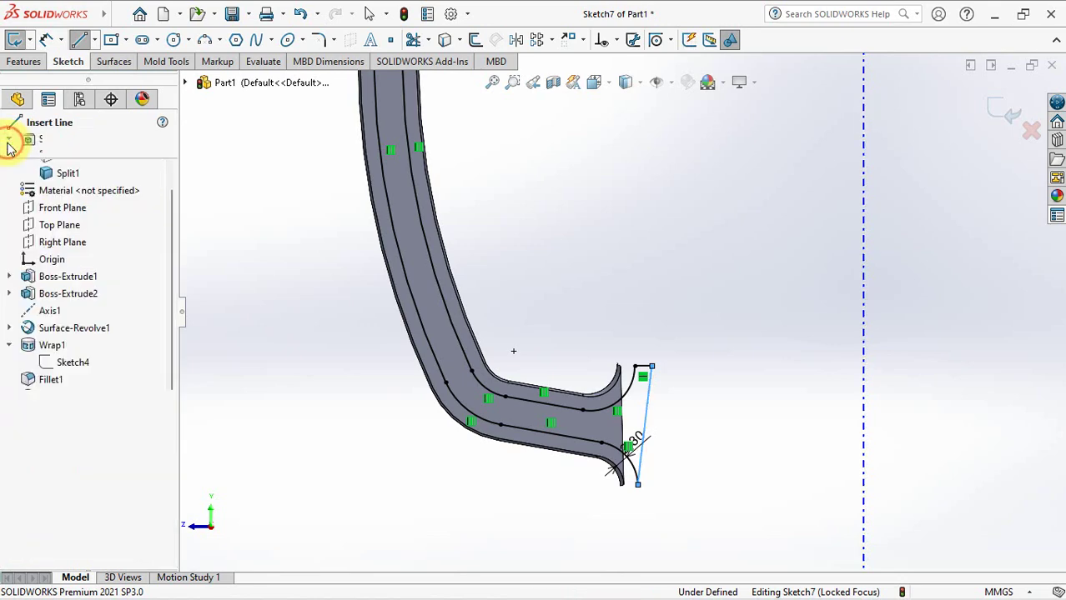
{"action": "mouse_move", "coordinate": [614, 254]}
{"action": "middle_mouse_down", "text": "shift"}
{"action": "mouse_move", "coordinate": [621, 304]}
{"action": "mouse_move", "coordinate": [642, 221]}
{"action": "mouse_move", "coordinate": [633, 309]}
{"action": "middle_mouse_up", "text": "shift"}
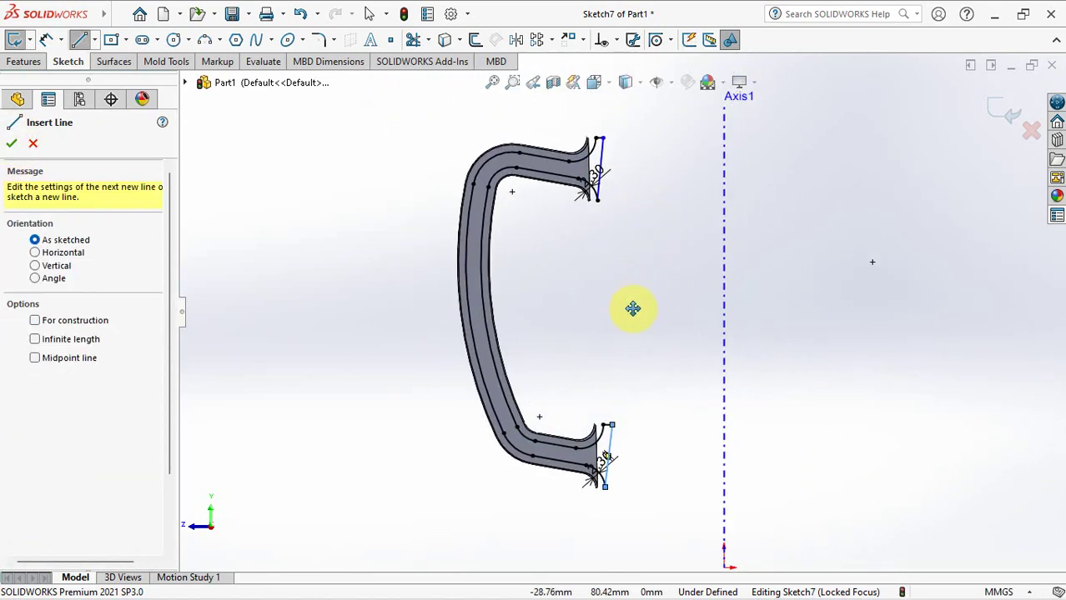
{"action": "left_click", "coordinate": [1009, 116]}
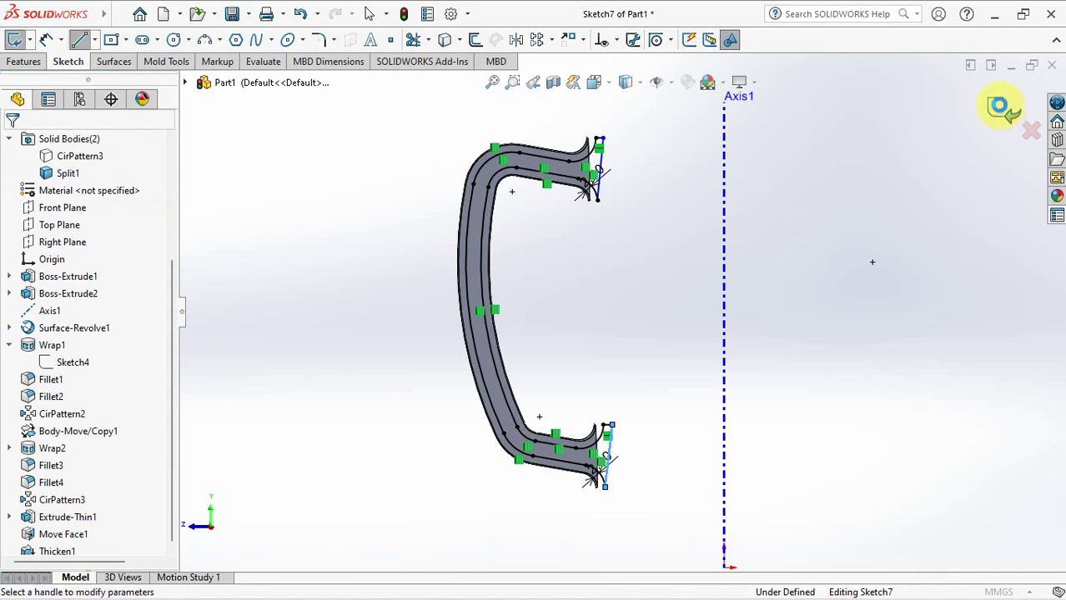
Extrude-cut the closed profile Blind 6 mm deep with a 3° inward draft.
{"action": "middle_click_drag", "start_coordinate": [555, 305], "coordinate": [538, 221]}
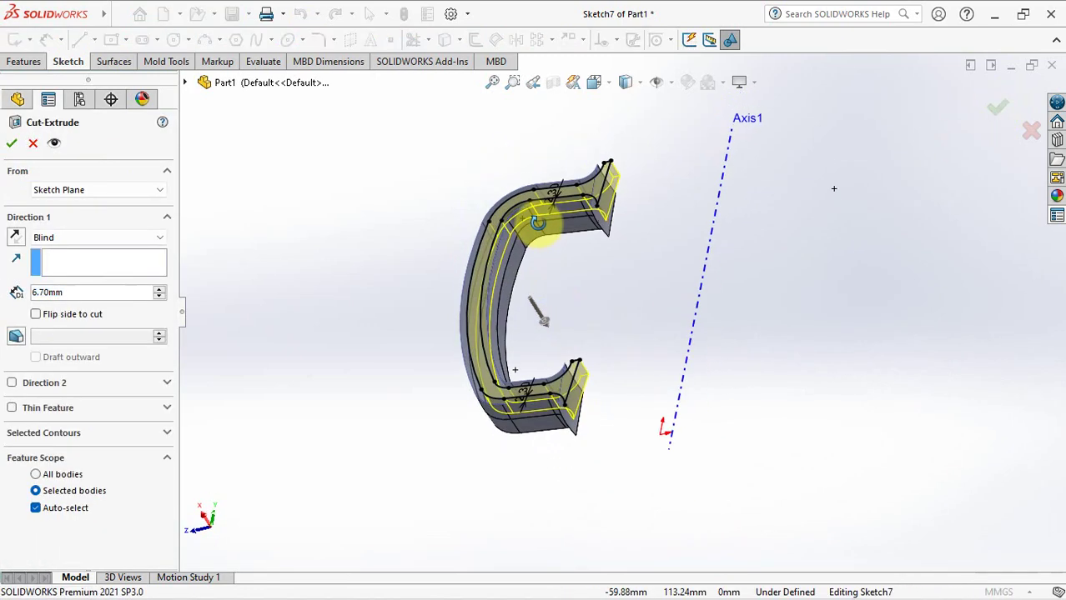
{"action": "left_click_drag", "start_coordinate": [61, 291], "coordinate": [13, 292]}
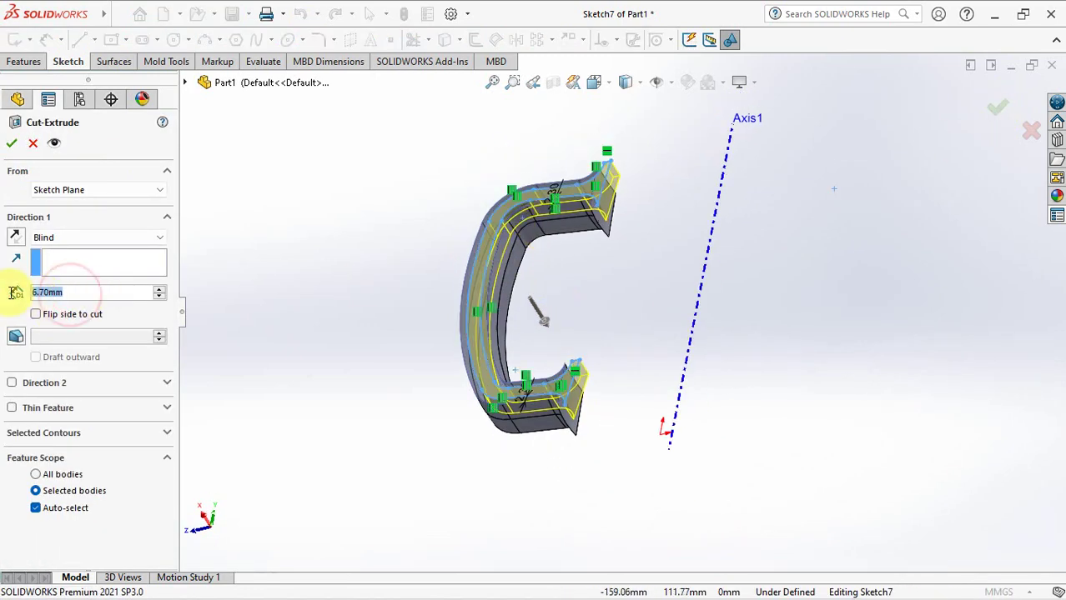
{"action": "type", "text": "6"}
{"action": "key", "text": "Return"}
{"action": "left_click", "coordinate": [17, 337]}
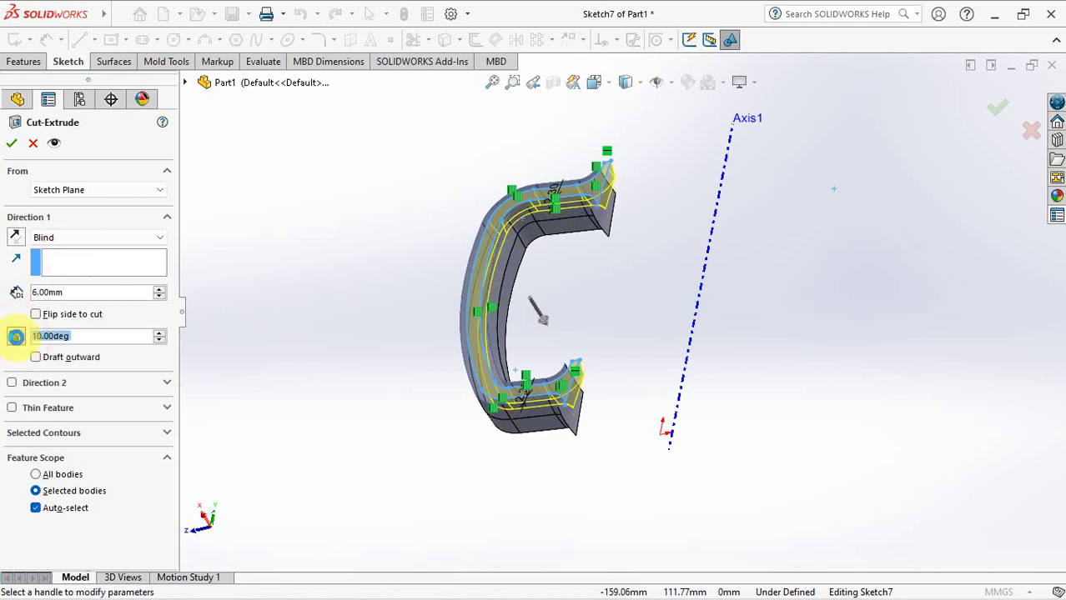
{"action": "type", "text": "3"}
{"action": "key", "text": "Return"}
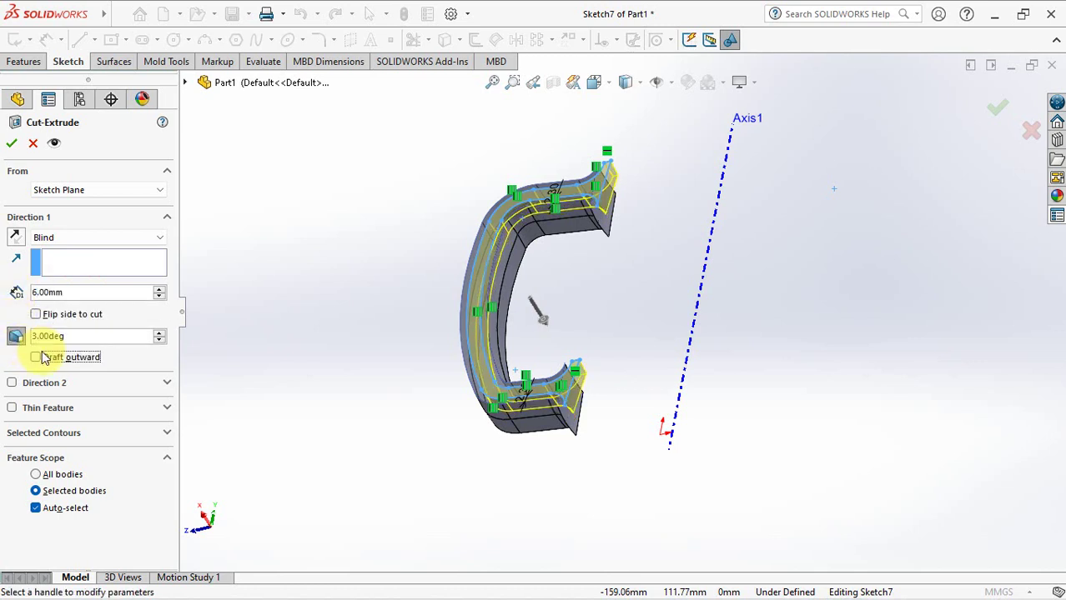
{"action": "left_click", "coordinate": [35, 358]}
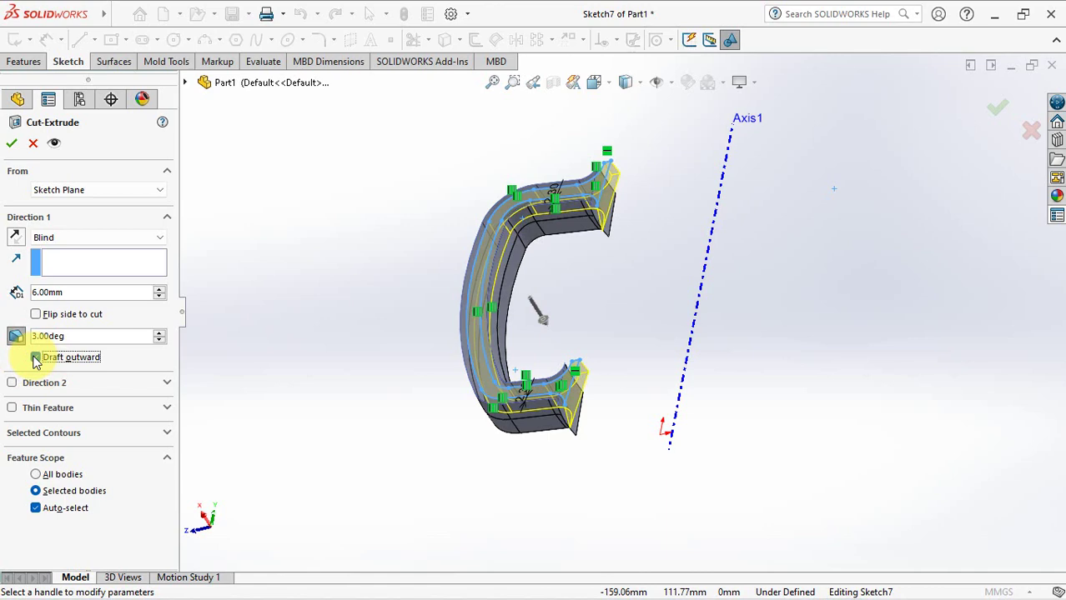
{"action": "left_click", "coordinate": [35, 358]}
{"action": "left_click", "coordinate": [13, 147]}
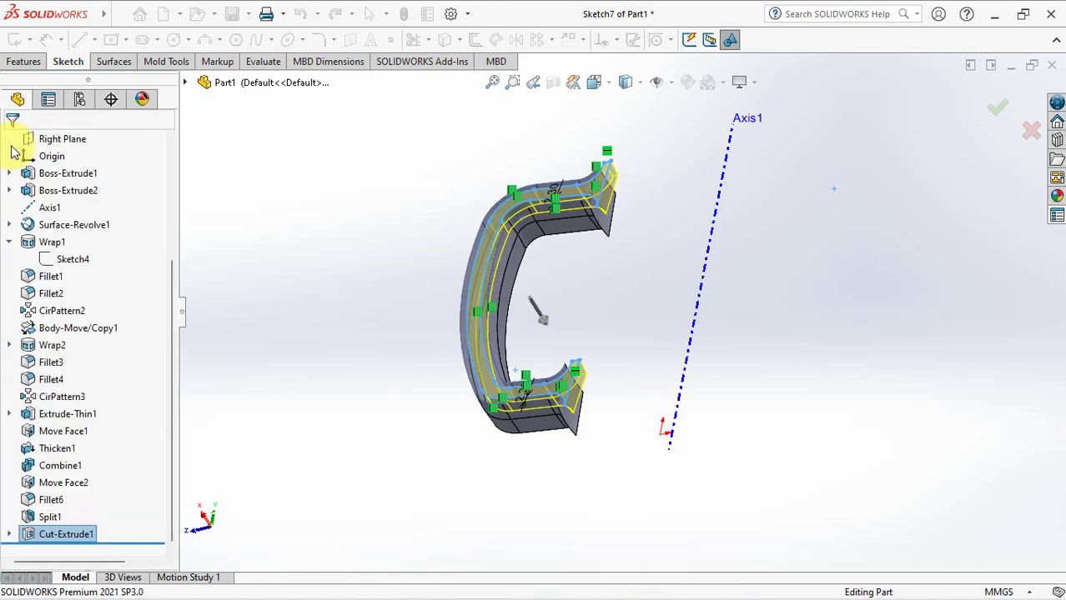
{"action": "mouse_move", "coordinate": [326, 273]}
{"action": "middle_mouse_down"}
{"action": "mouse_move", "coordinate": [380, 339]}
{"action": "mouse_move", "coordinate": [340, 389]}
{"action": "mouse_move", "coordinate": [355, 376]}
{"action": "mouse_move", "coordinate": [339, 323]}
{"action": "middle_mouse_up"}
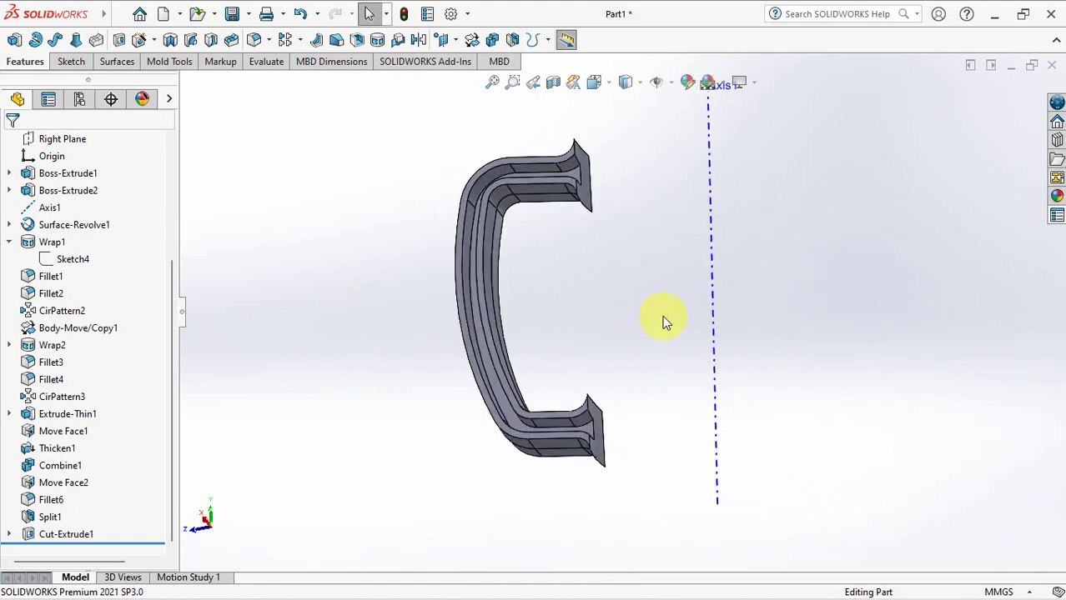
{"action": "mouse_move", "coordinate": [665, 323]}
{"action": "middle_mouse_down", "text": "shift"}
{"action": "mouse_move", "coordinate": [654, 243]}
{"action": "mouse_move", "coordinate": [625, 291]}
{"action": "middle_mouse_up", "text": "shift"}
{"action": "scroll", "coordinate": [628, 302], "scroll_direction": "up", "scroll_amount": 1}
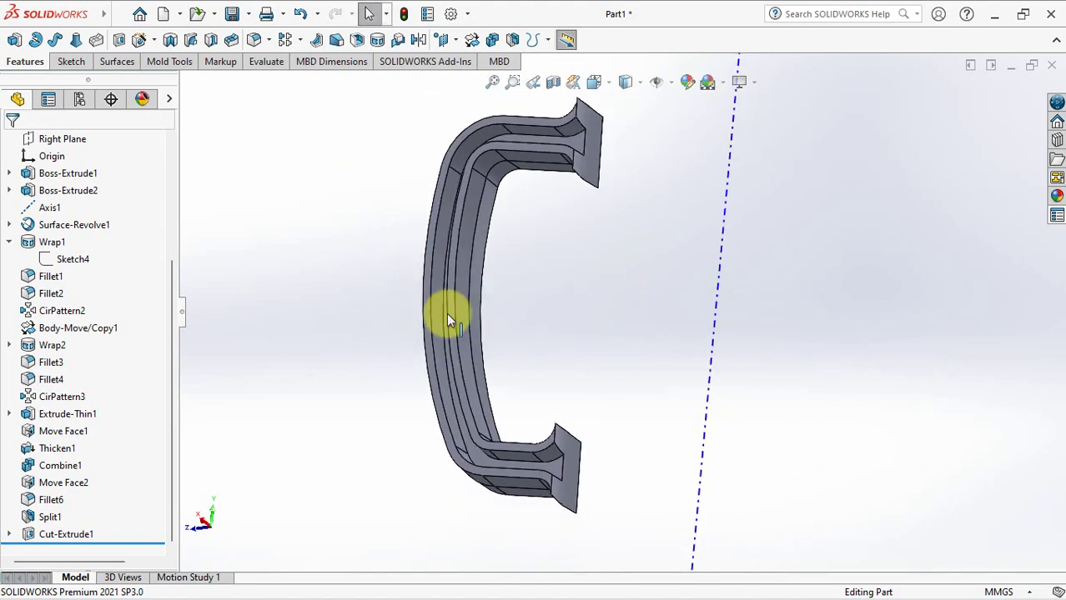
{"action": "left_click_drag", "start_coordinate": [171, 431], "coordinate": [173, 317]}
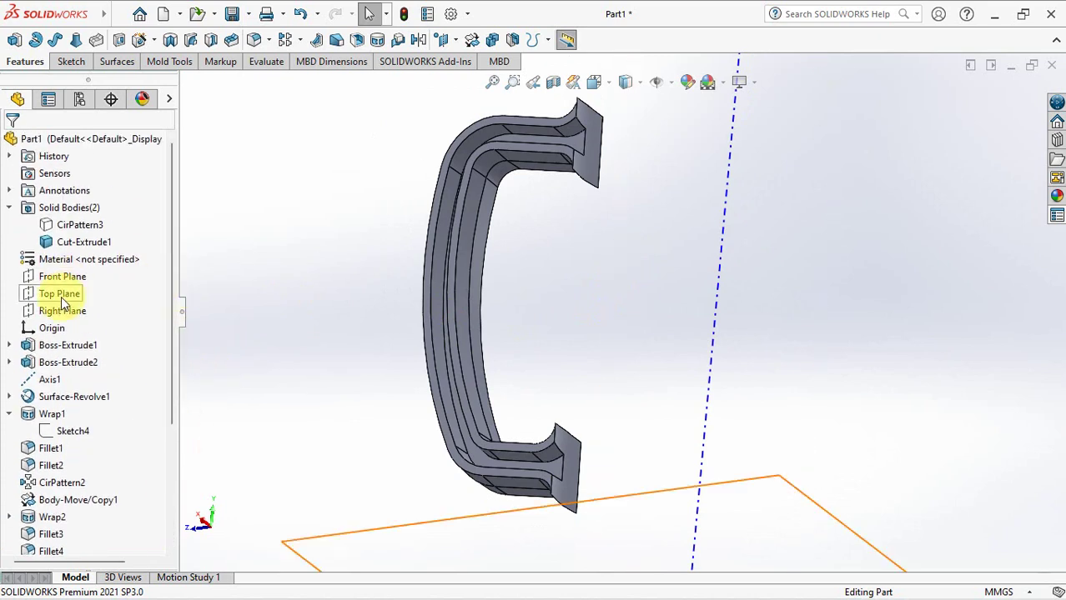
Mirror Cut-Extrude1 across the Right Plane onto the handle's opposite side.
{"action": "left_click", "coordinate": [60, 310]}
{"action": "left_click", "coordinate": [417, 41]}
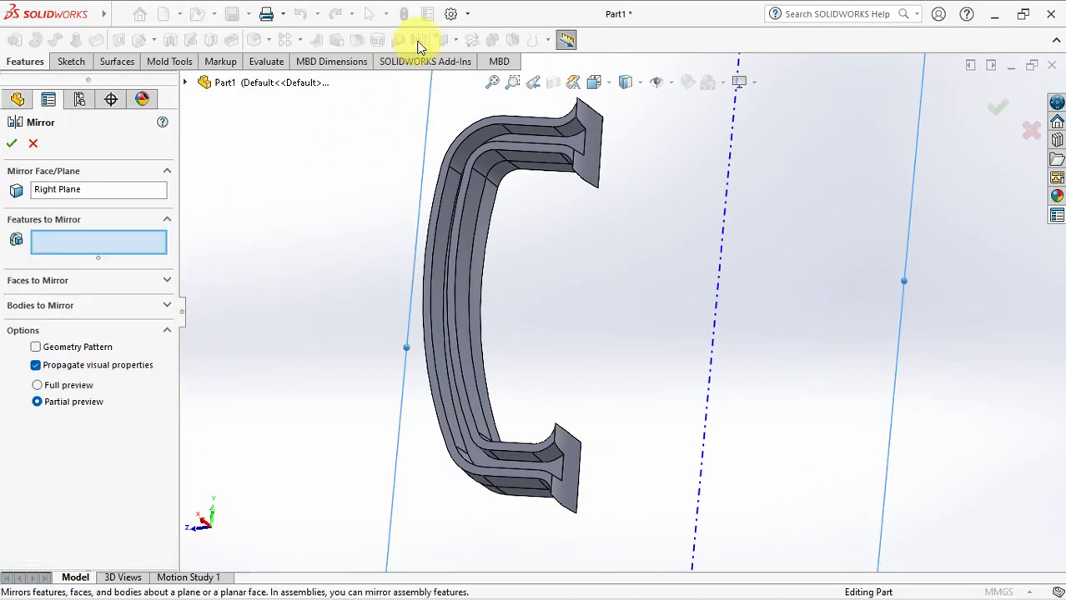
{"action": "left_click", "coordinate": [572, 154]}
{"action": "middle_click_drag", "start_coordinate": [572, 154], "coordinate": [448, 173]}
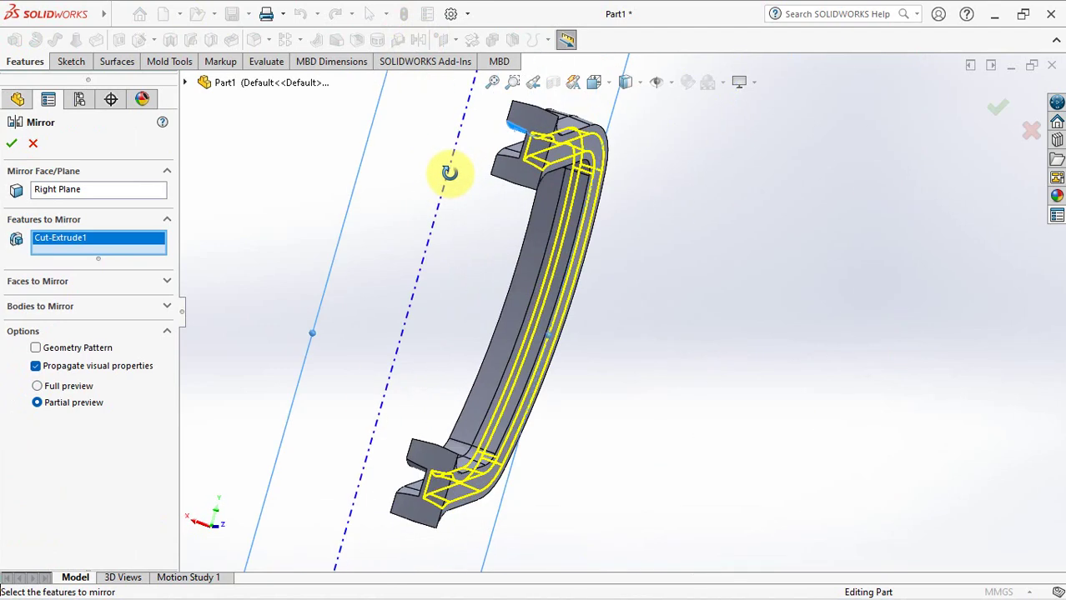
{"action": "left_click", "coordinate": [12, 147]}
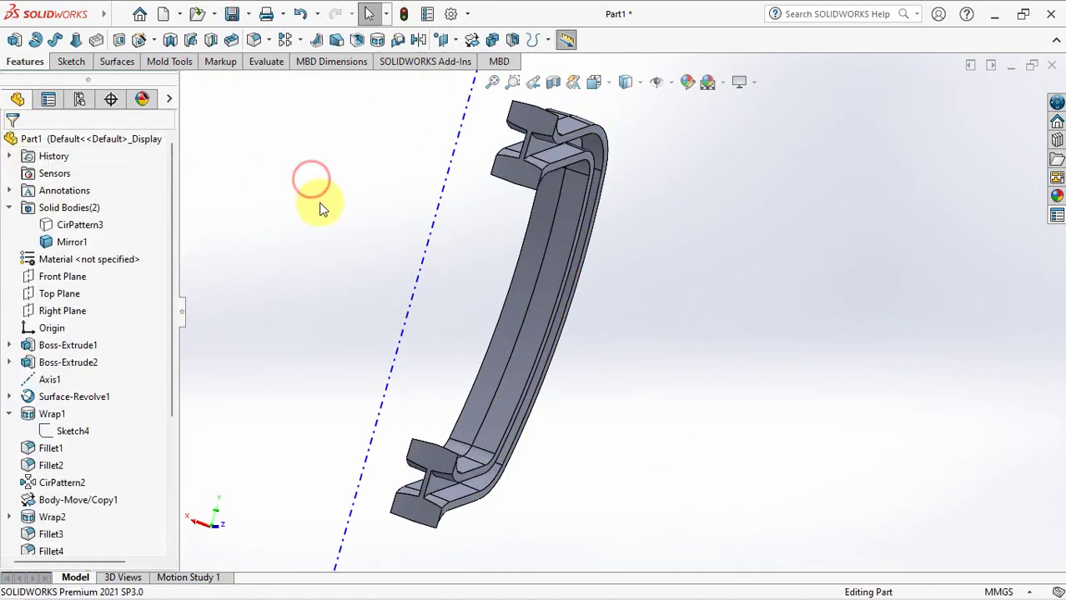
{"action": "middle_click_drag", "start_coordinate": [321, 208], "coordinate": [492, 143]}
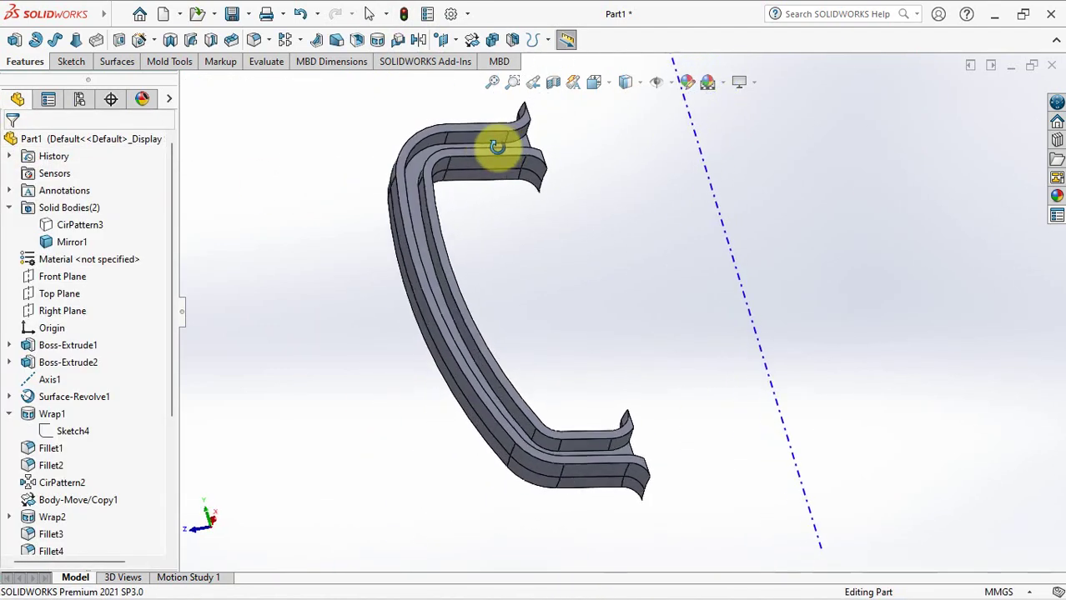
Add a full-round fillet to the first rib using its two side faces and center face.
{"action": "left_click", "coordinate": [253, 40]}
{"action": "left_click", "coordinate": [116, 217]}
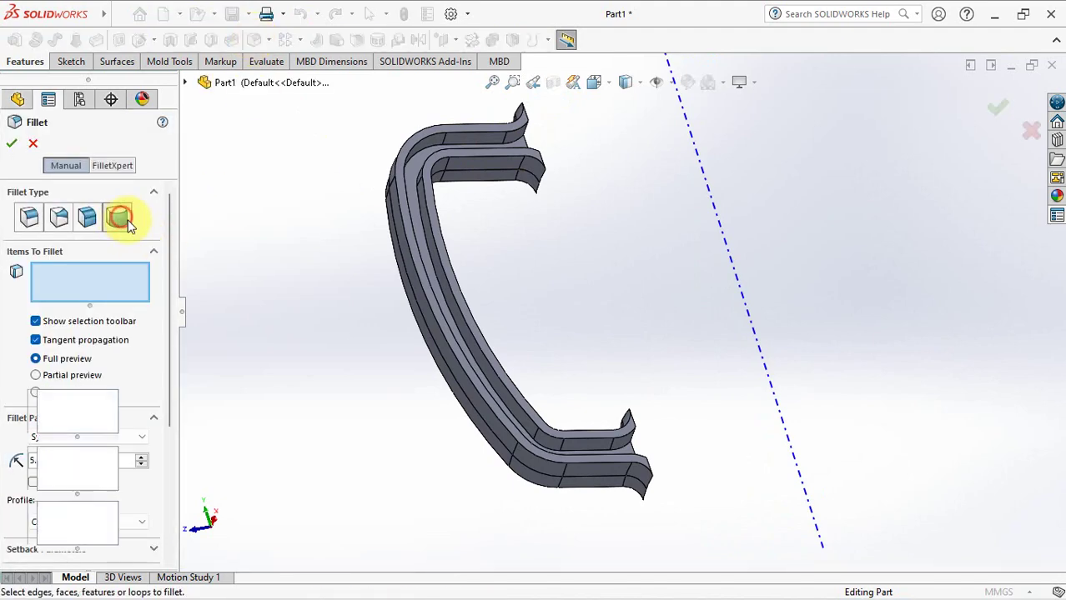
{"action": "left_click", "coordinate": [459, 372]}
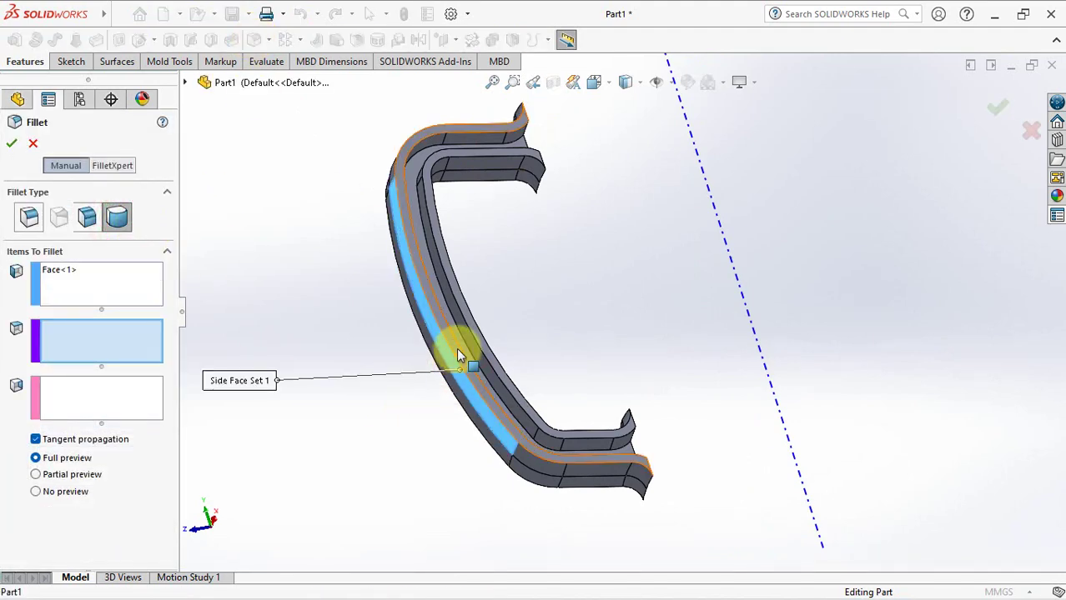
{"action": "left_click", "coordinate": [456, 351]}
{"action": "mouse_move", "coordinate": [456, 350]}
{"action": "middle_mouse_down"}
{"action": "mouse_move", "coordinate": [402, 358]}
{"action": "mouse_move", "coordinate": [424, 345]}
{"action": "middle_mouse_up"}
{"action": "scroll", "coordinate": [434, 344], "scroll_direction": "up", "scroll_amount": 5}
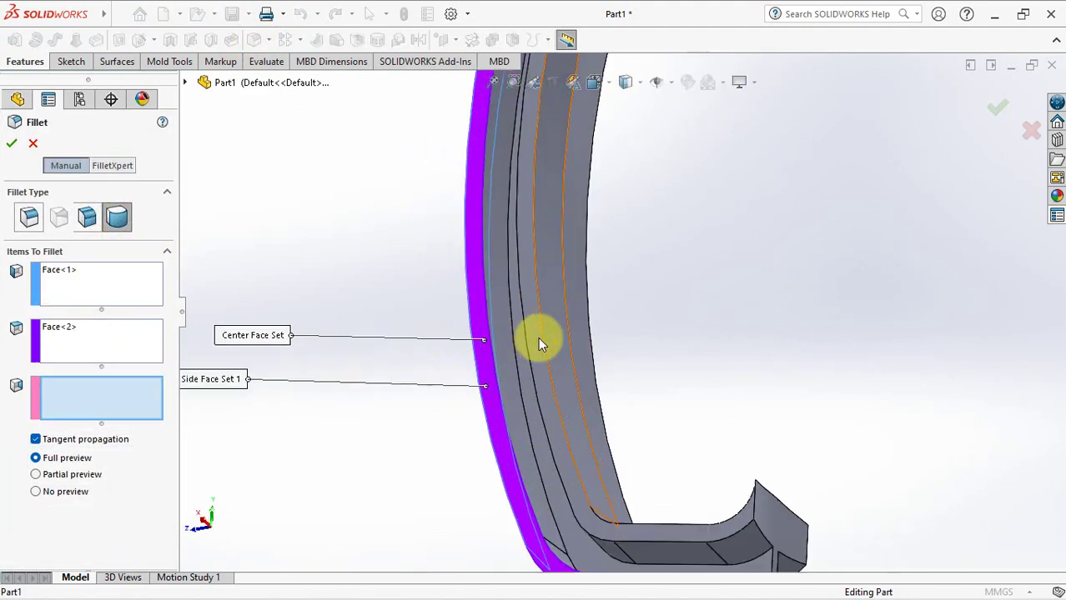
{"action": "left_click", "coordinate": [502, 340]}
{"action": "scroll", "coordinate": [502, 342], "scroll_direction": "down", "scroll_amount": 1}
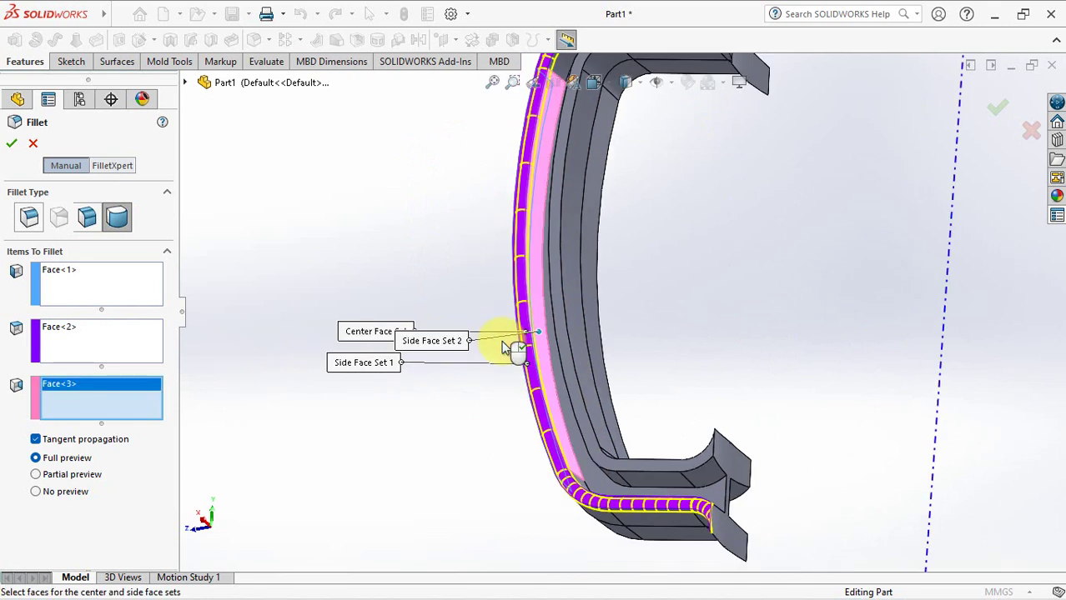
{"action": "key", "text": "Return"}
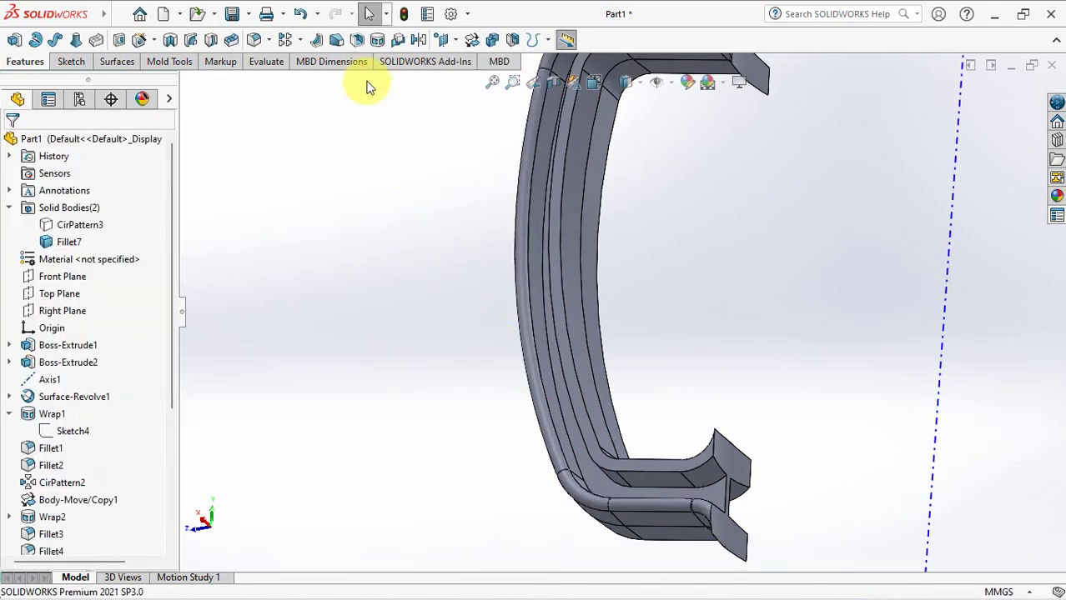
Repeat the full-round fillet on the other rib's side and center faces.
{"action": "key", "text": "Return"}
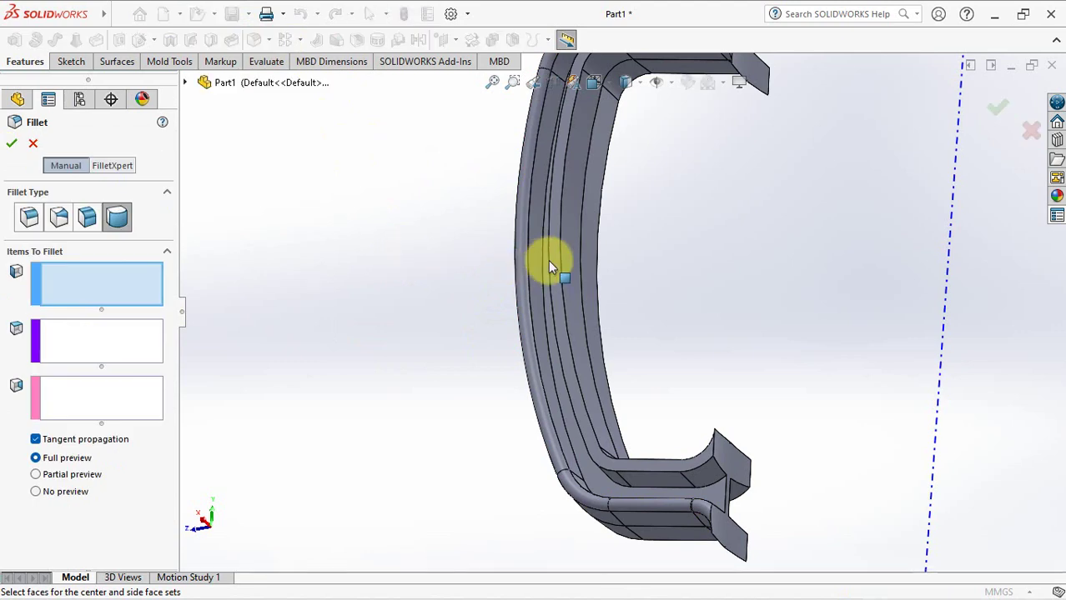
{"action": "left_click", "coordinate": [569, 262]}
{"action": "left_click", "coordinate": [555, 253]}
{"action": "mouse_move", "coordinate": [552, 247]}
{"action": "middle_mouse_down"}
{"action": "mouse_move", "coordinate": [595, 226]}
{"action": "mouse_move", "coordinate": [572, 308]}
{"action": "middle_mouse_up"}
{"action": "left_click", "coordinate": [571, 310]}
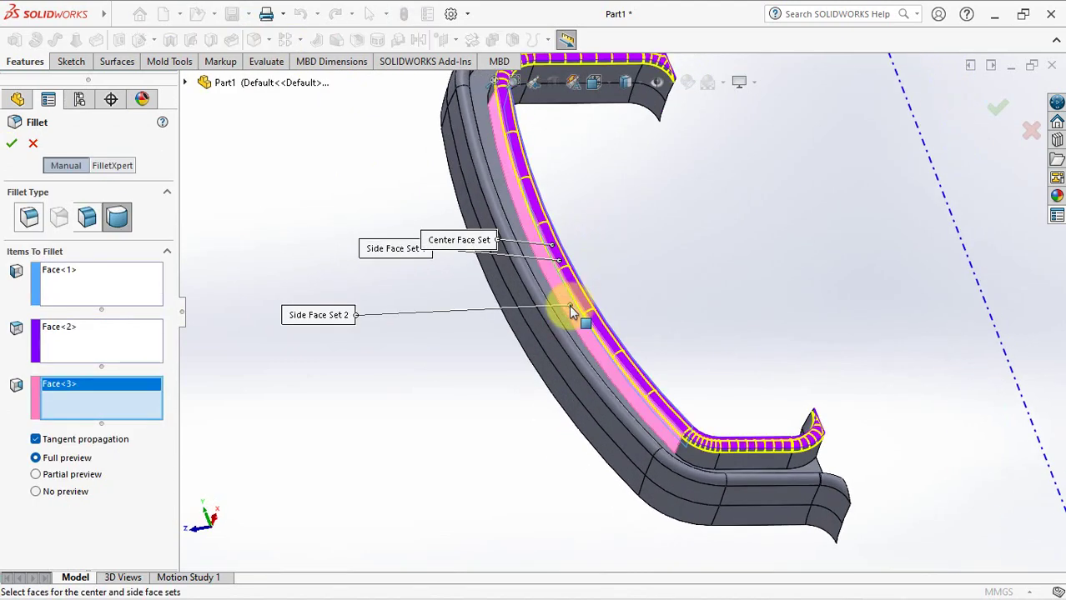
{"action": "right_click", "coordinate": [571, 315]}
{"action": "mouse_move", "coordinate": [482, 380]}
{"action": "middle_mouse_down"}
{"action": "mouse_move", "coordinate": [621, 231]}
{"action": "mouse_move", "coordinate": [685, 95]}
{"action": "middle_mouse_up"}
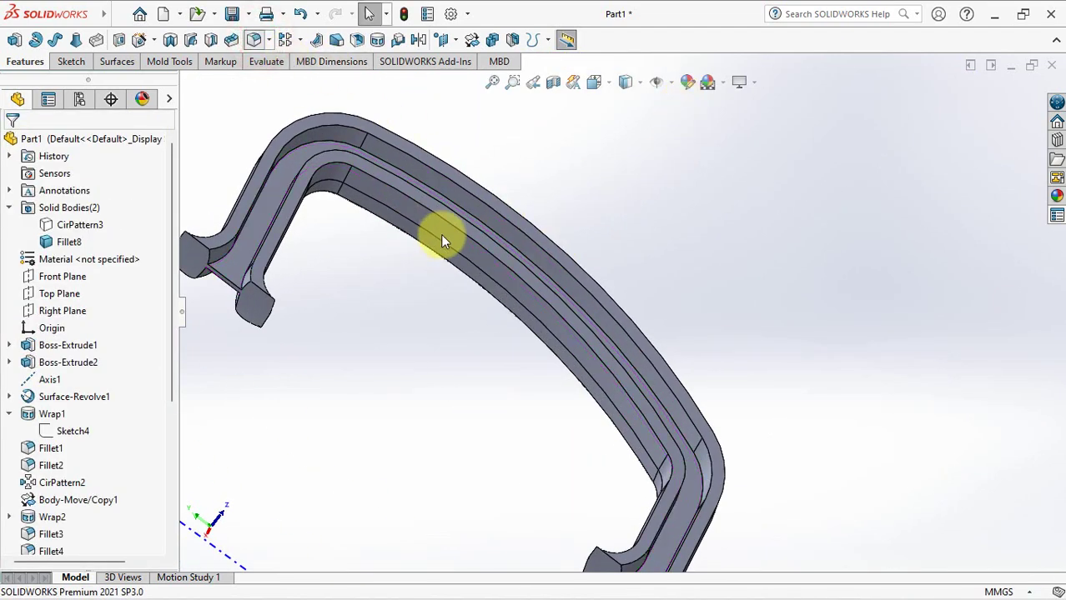
Full-round fillet the inner rib across its two side faces and center face.
{"action": "key", "text": "Return"}
{"action": "left_click", "coordinate": [424, 211]}
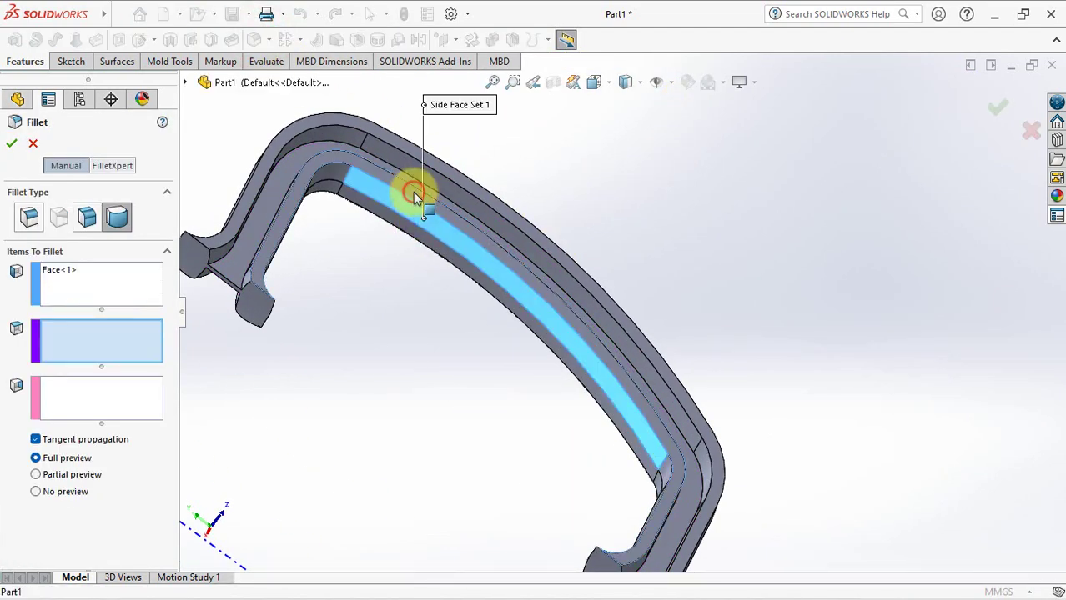
{"action": "left_click", "coordinate": [426, 229]}
{"action": "middle_click_drag", "start_coordinate": [425, 231], "coordinate": [380, 353]}
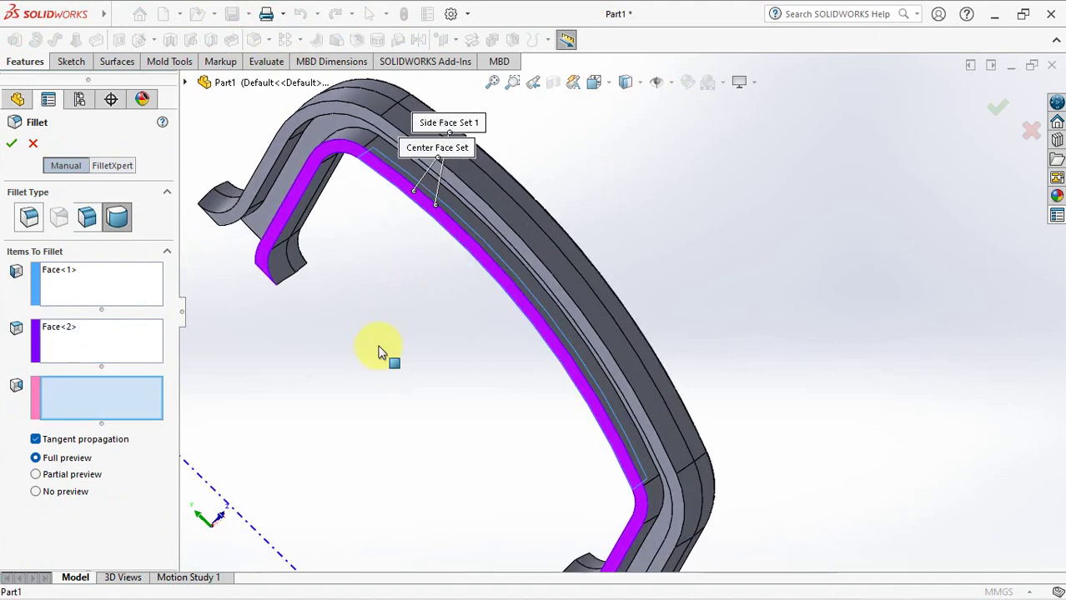
{"action": "left_click", "coordinate": [492, 238]}
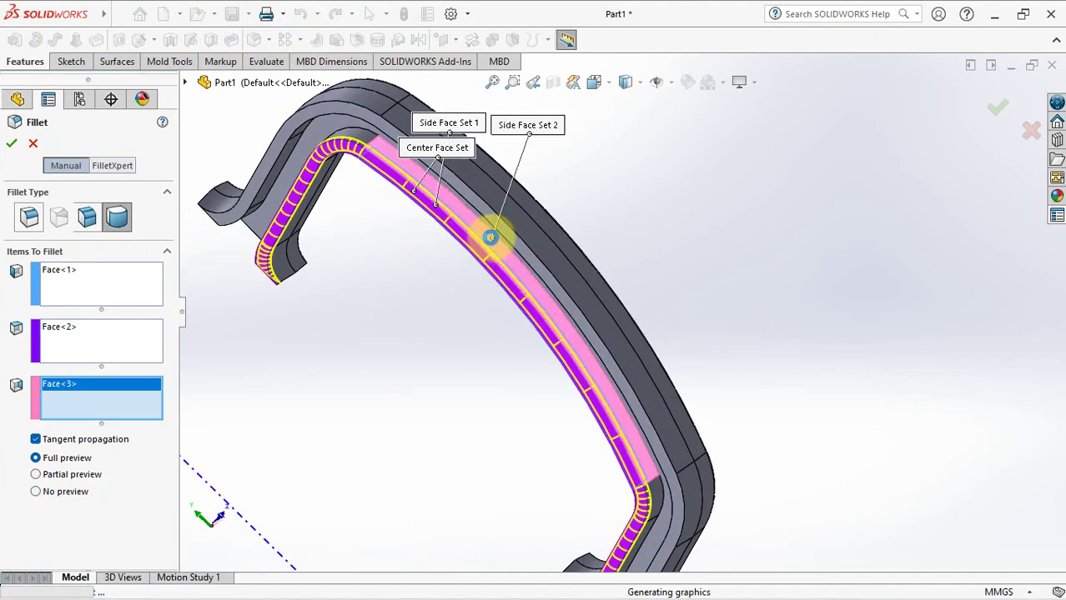
{"action": "key", "text": "Return"}
Full-round fillet the outer rib, then switch to the isometric view.
{"action": "left_click", "coordinate": [254, 41]}
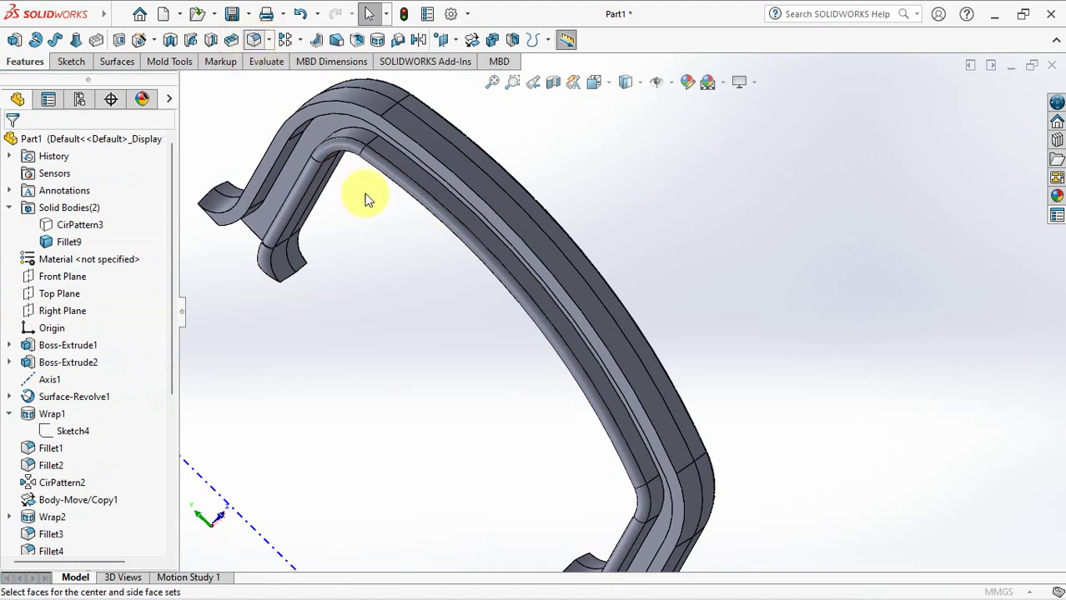
{"action": "left_click", "coordinate": [510, 216]}
{"action": "middle_click_drag", "start_coordinate": [510, 216], "coordinate": [582, 191]}
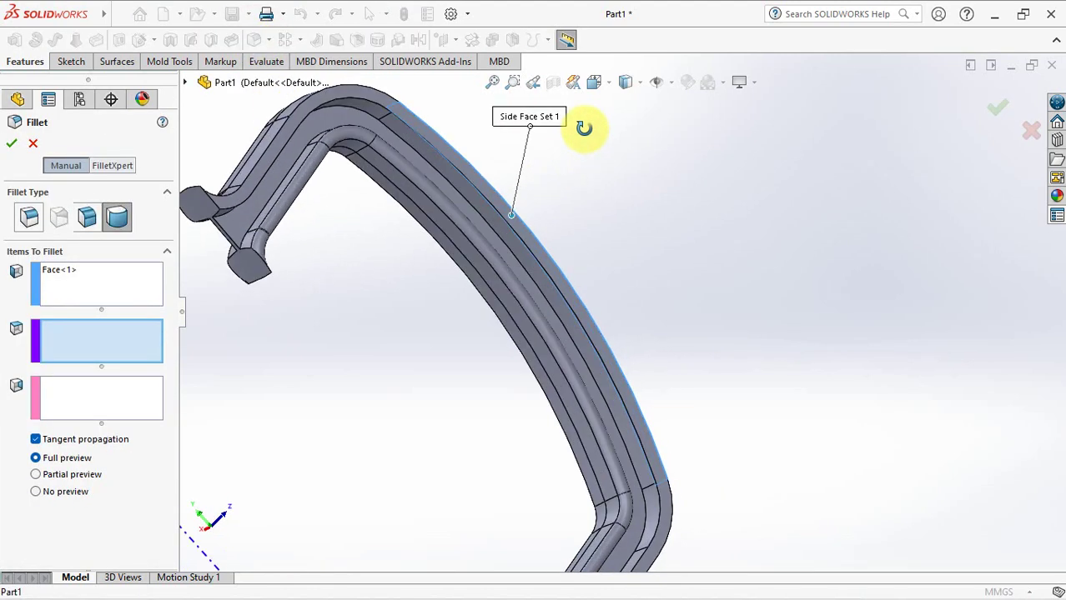
{"action": "left_click", "coordinate": [538, 249]}
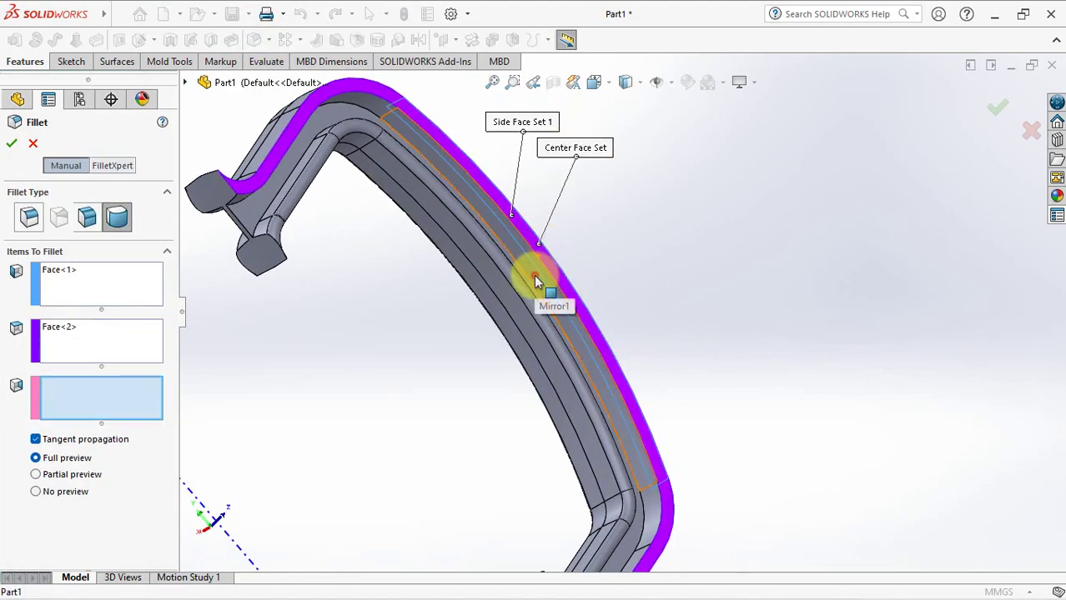
{"action": "left_click", "coordinate": [534, 273]}
{"action": "key", "text": "Return"}
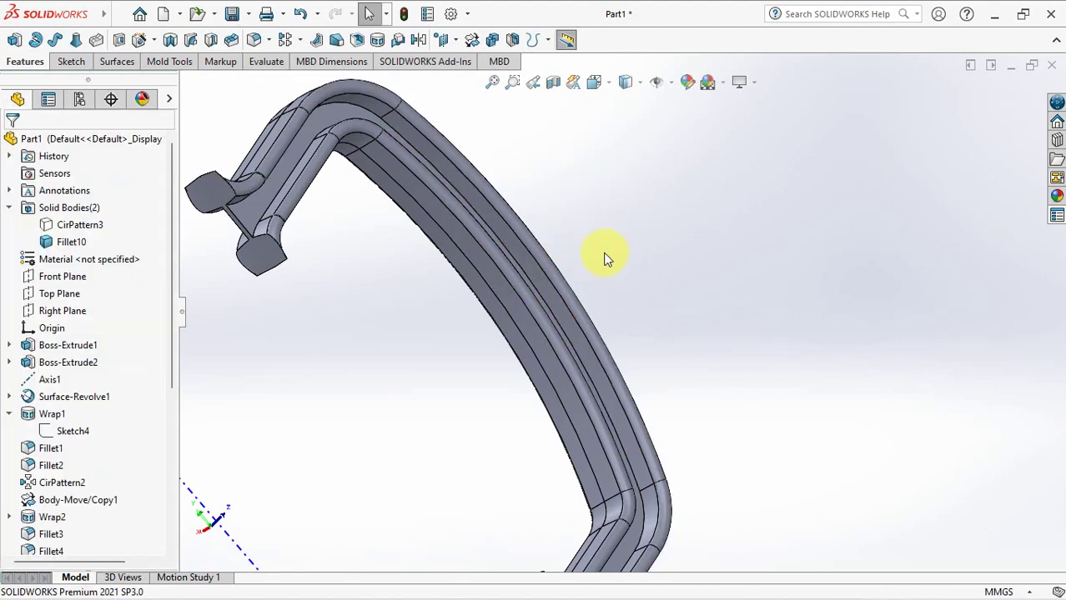
{"action": "key", "text": "ctrl+7"}
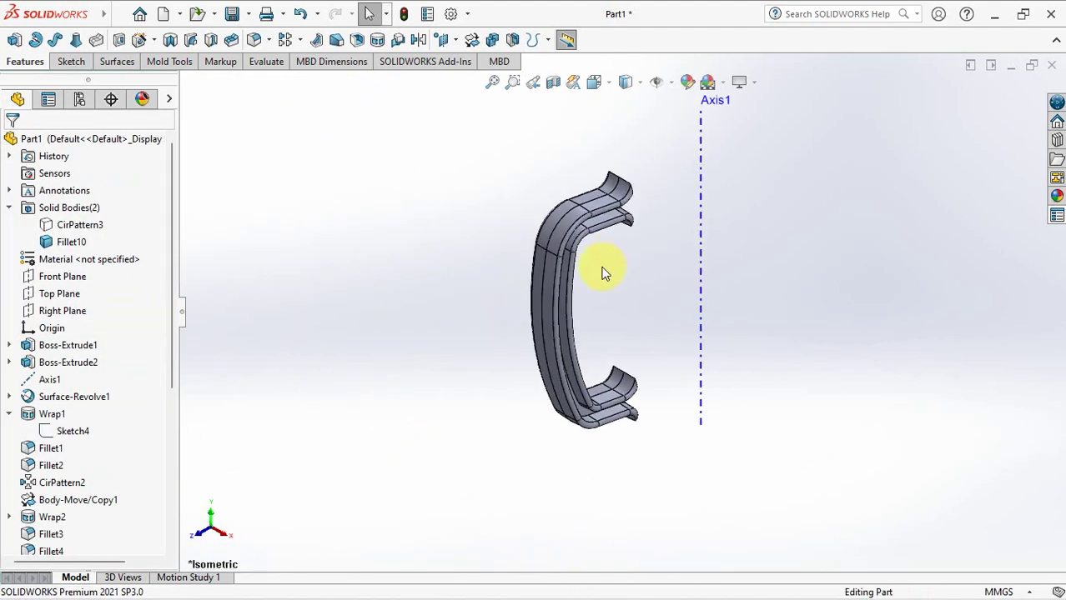
Show the hidden CirPattern3 mug body again.
{"action": "left_click", "coordinate": [79, 225]}
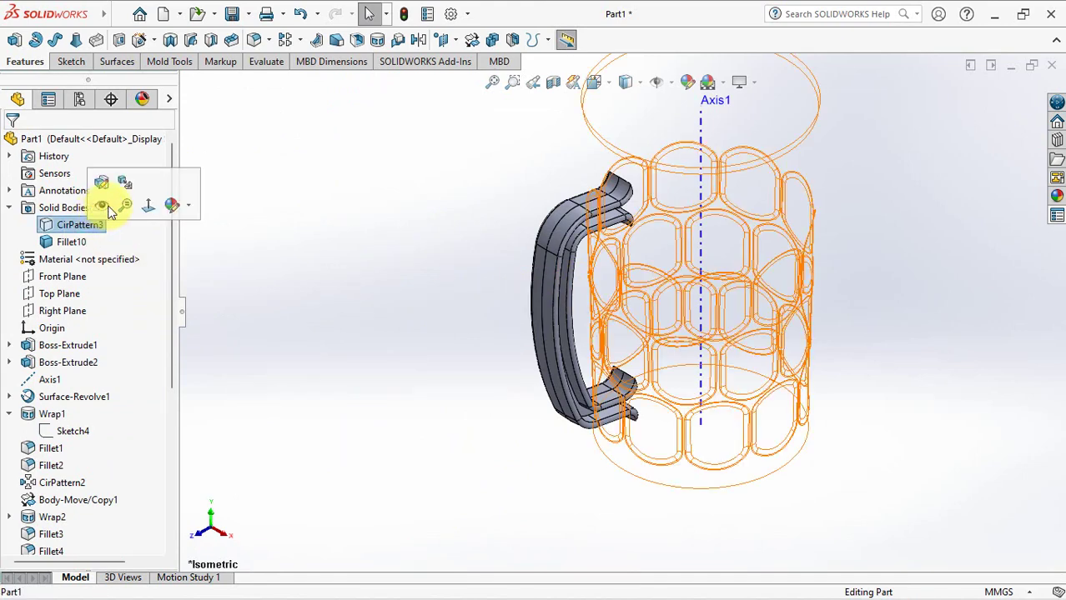
{"action": "left_click", "coordinate": [108, 208]}
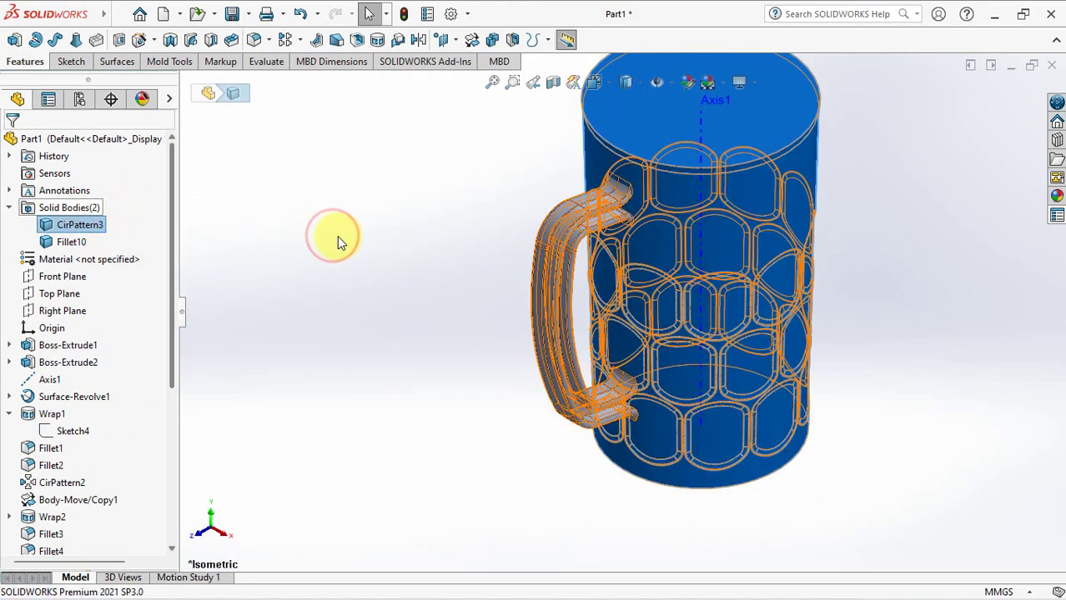
{"action": "left_click", "coordinate": [338, 239]}
{"action": "mouse_move", "coordinate": [340, 237]}
{"action": "middle_mouse_down"}
{"action": "mouse_move", "coordinate": [452, 352]}
{"action": "mouse_move", "coordinate": [452, 286]}
{"action": "mouse_move", "coordinate": [474, 296]}
{"action": "mouse_move", "coordinate": [459, 339]}
{"action": "mouse_move", "coordinate": [455, 276]}
{"action": "middle_mouse_up"}
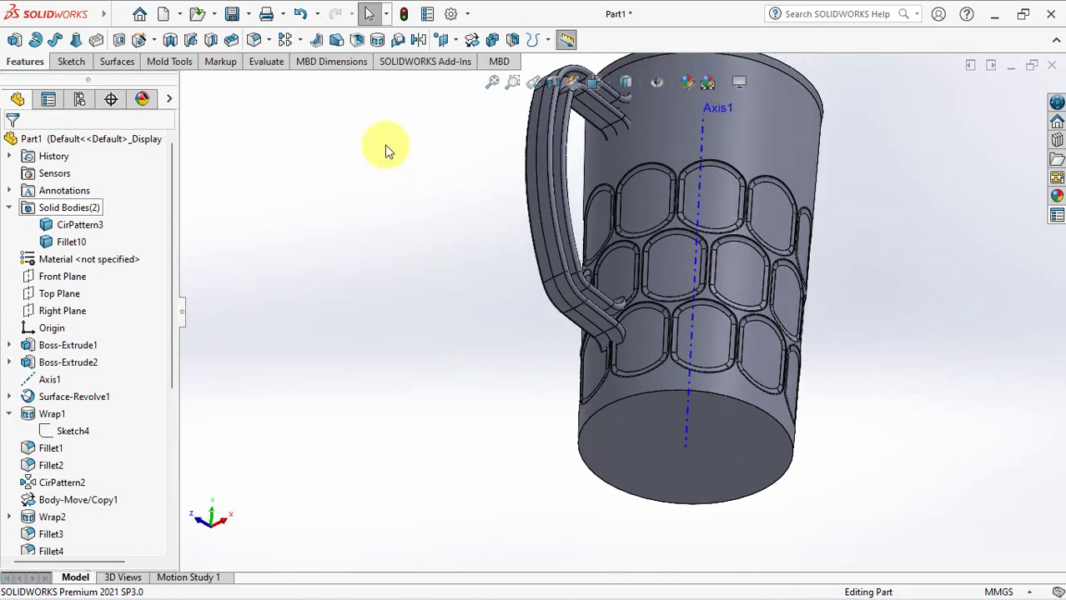
Sketch a 60 mm diameter circle centred at the origin on the mug's bottom face.
{"action": "left_click", "coordinate": [118, 39]}
{"action": "left_click", "coordinate": [631, 436]}
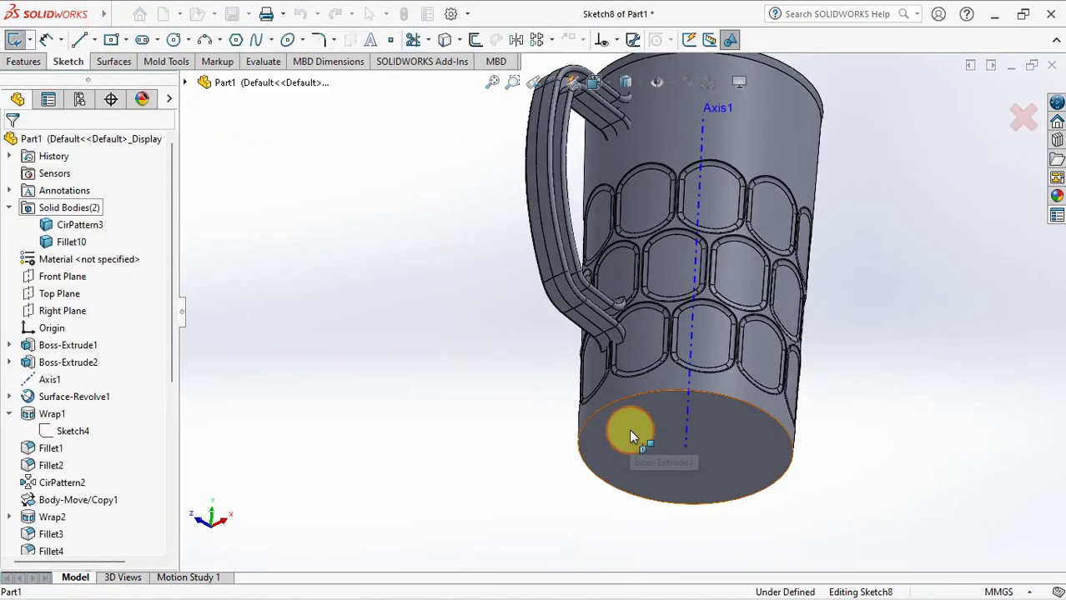
{"action": "middle_click_drag", "start_coordinate": [476, 369], "coordinate": [388, 218]}
{"action": "left_click", "coordinate": [174, 39]}
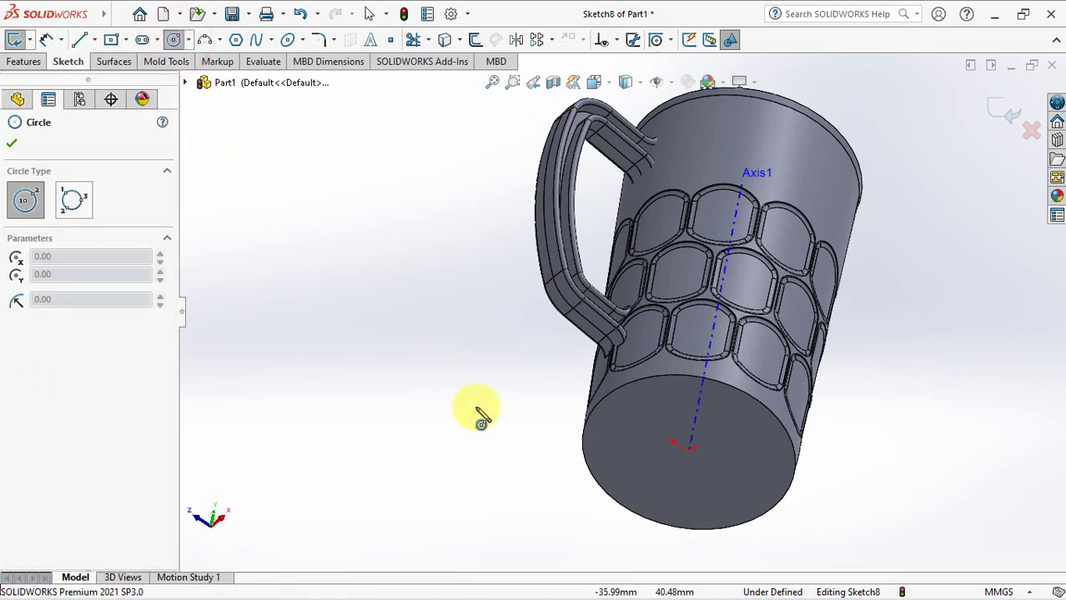
{"action": "left_click", "coordinate": [689, 451]}
{"action": "left_click", "coordinate": [628, 411]}
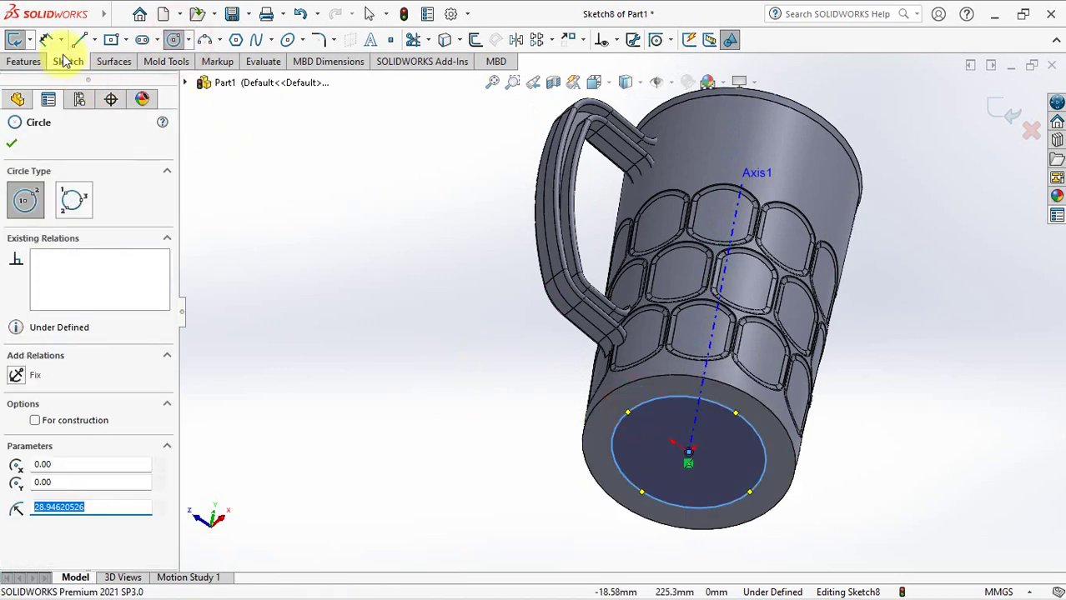
{"action": "left_click", "coordinate": [46, 40]}
{"action": "left_click", "coordinate": [653, 402]}
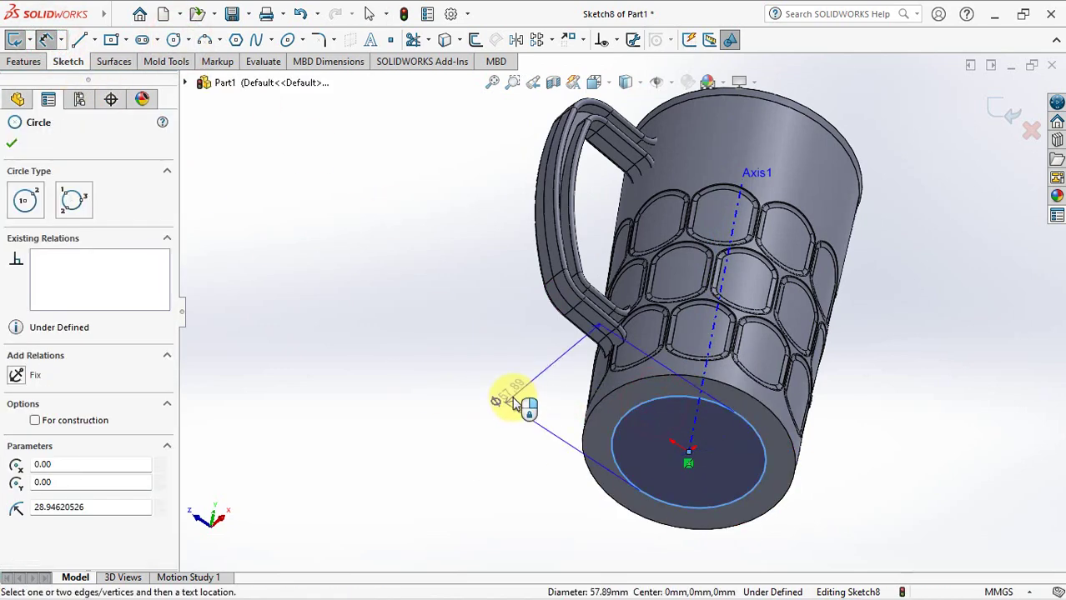
{"action": "left_click", "coordinate": [513, 403]}
{"action": "type", "text": "60"}
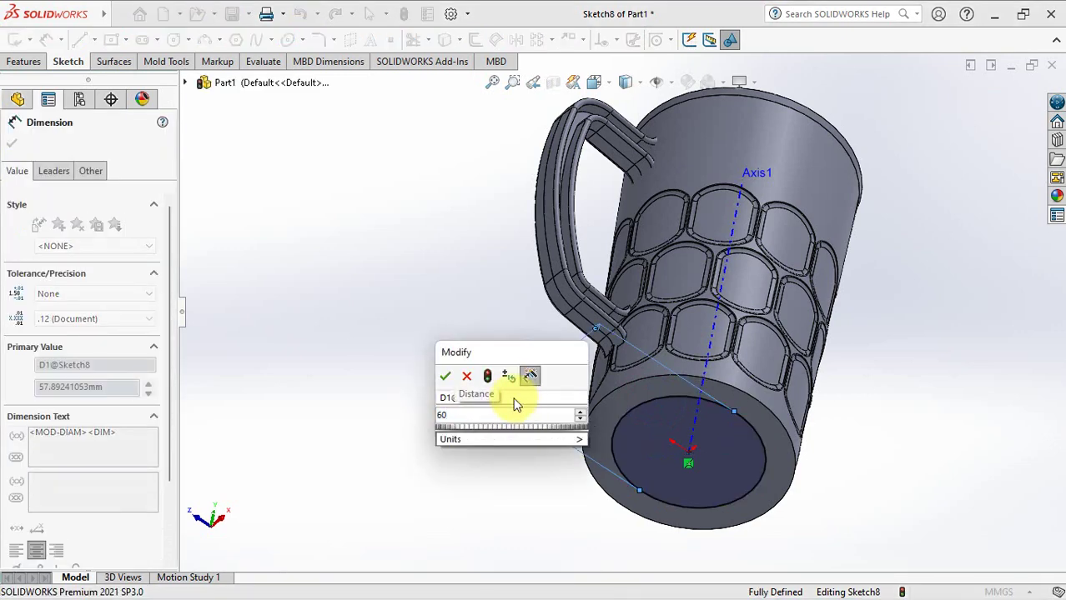
{"action": "left_click", "coordinate": [445, 377]}
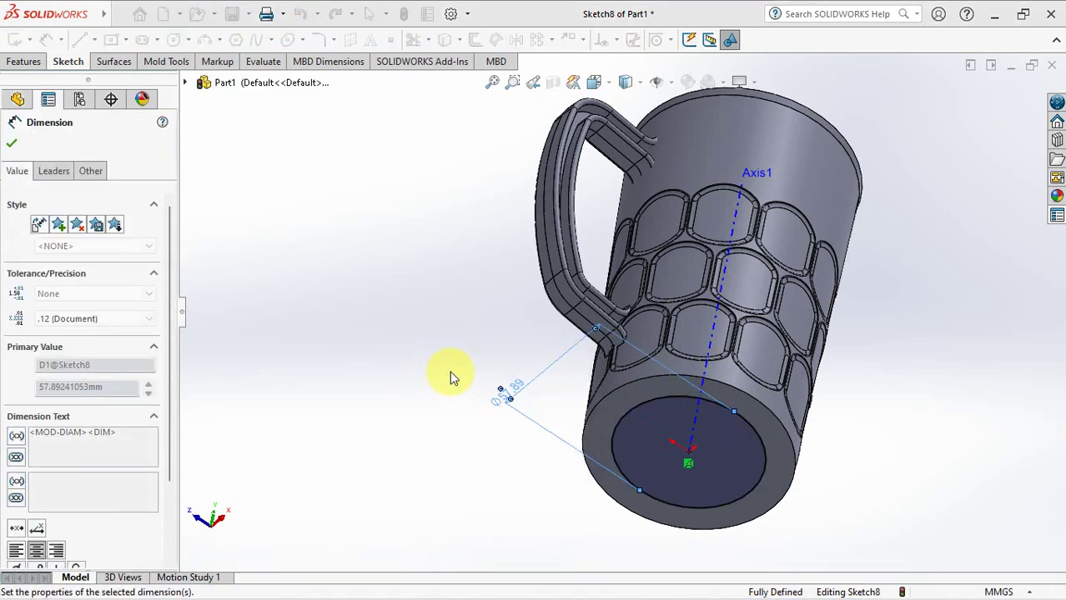
{"action": "left_click", "coordinate": [1005, 118]}
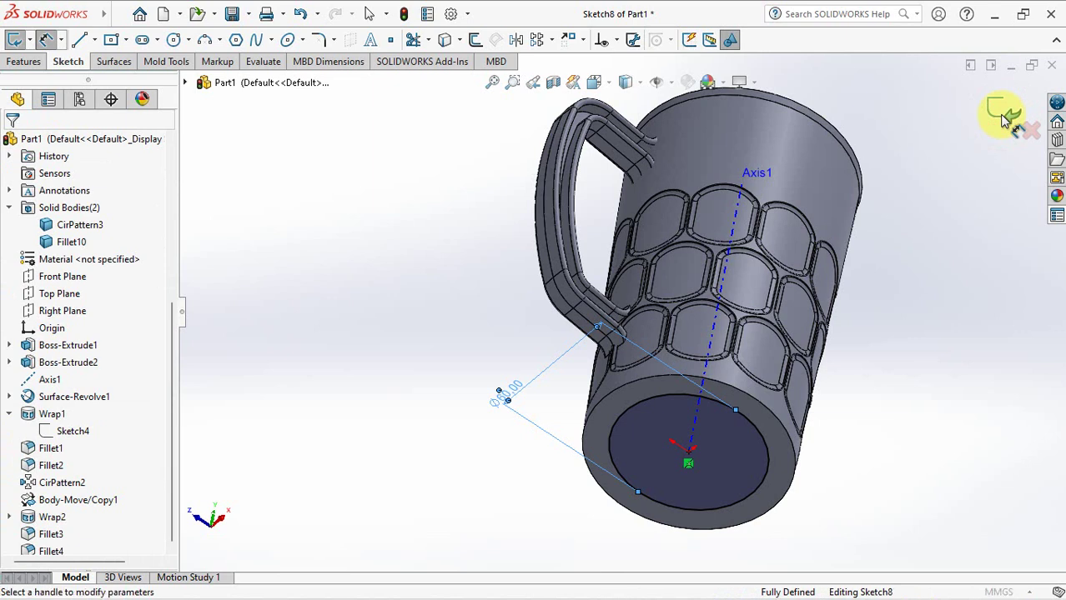
Start the extruded cut from a reversed 3.5 mm offset.
{"action": "left_click", "coordinate": [65, 192]}
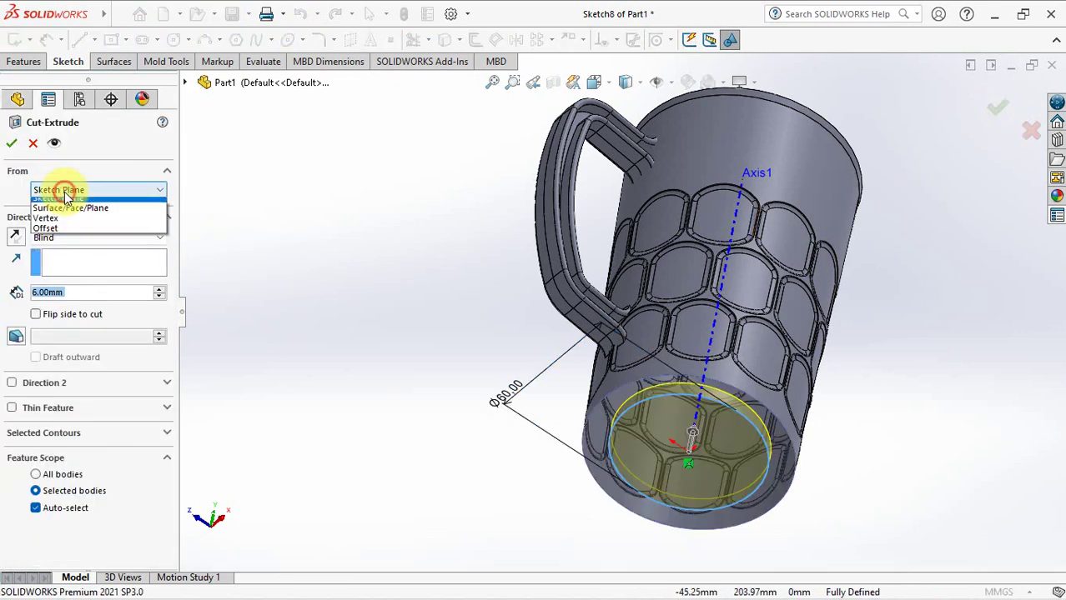
{"action": "left_click", "coordinate": [62, 228]}
{"action": "left_click", "coordinate": [75, 215]}
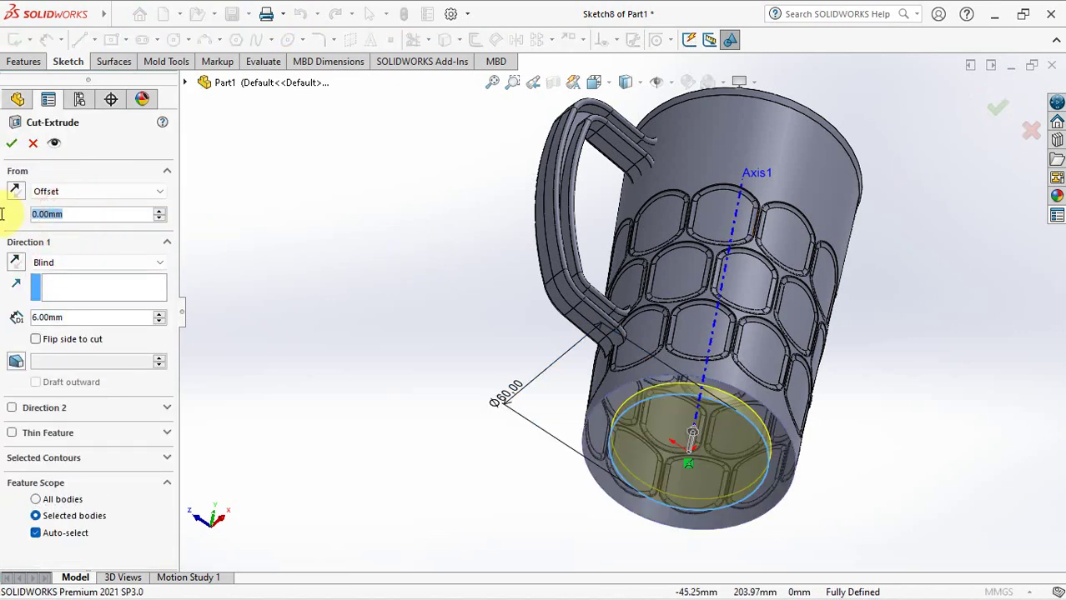
{"action": "type", "text": "3.5"}
{"action": "key", "text": "Return"}
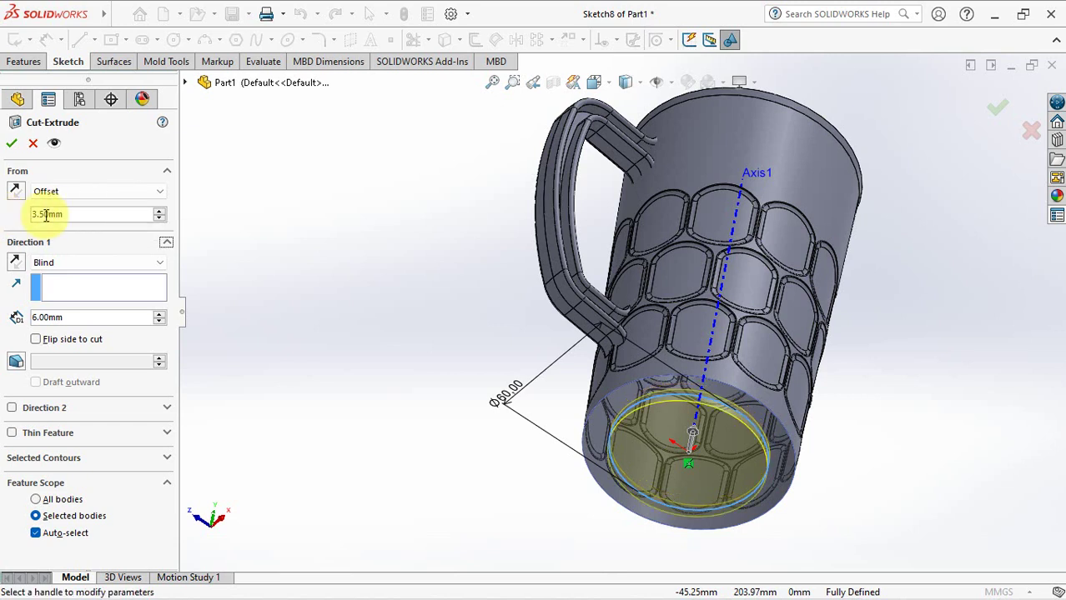
{"action": "left_click", "coordinate": [15, 192]}
Reverse the cut to run Through All with a 45° outward draft, then apply it.
{"action": "left_click", "coordinate": [15, 265]}
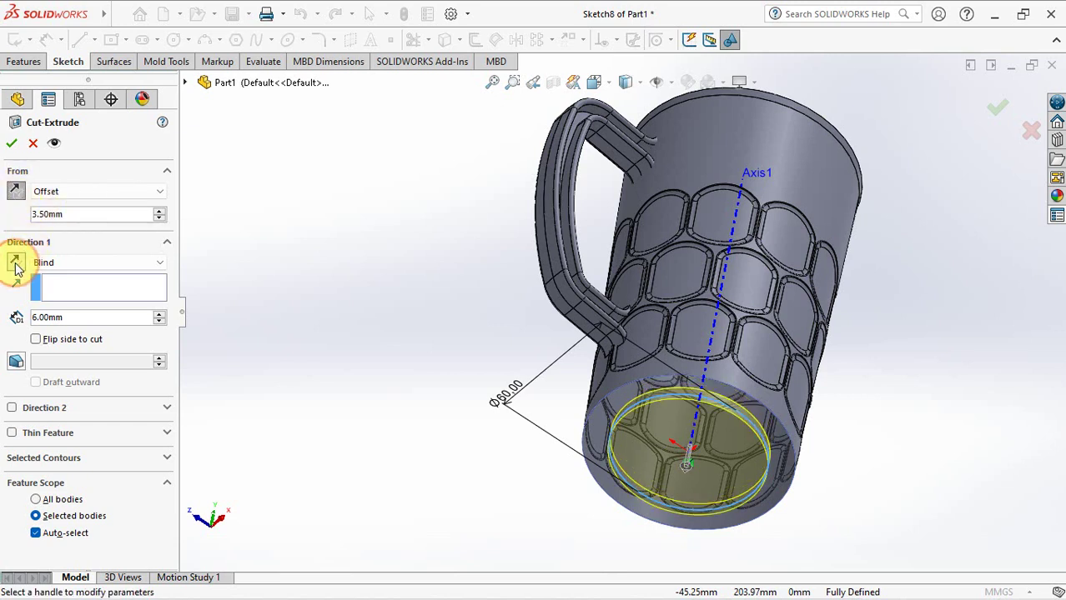
{"action": "left_click", "coordinate": [84, 265]}
{"action": "left_click", "coordinate": [88, 286]}
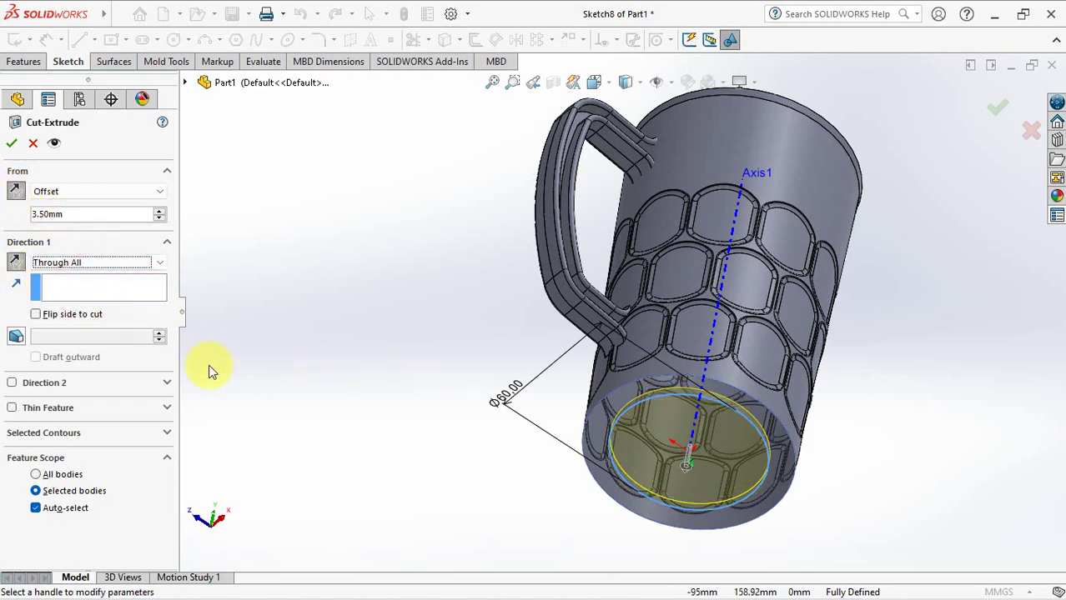
{"action": "left_click", "coordinate": [16, 336]}
{"action": "type", "text": "45"}
{"action": "key", "text": "Tab"}
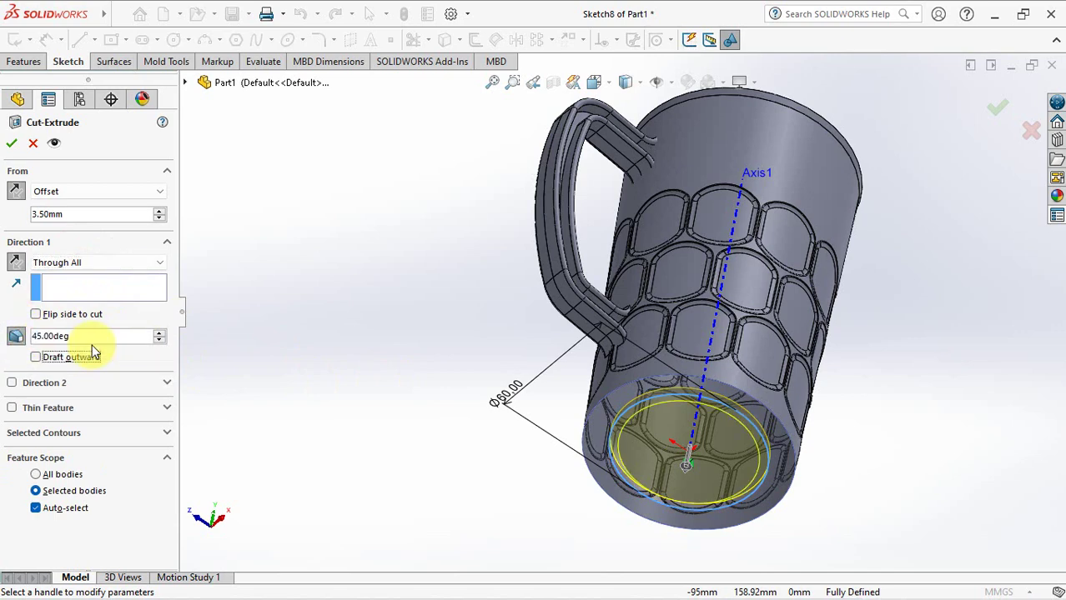
{"action": "left_click", "coordinate": [35, 358]}
{"action": "middle_click_drag", "start_coordinate": [397, 488], "coordinate": [488, 427]}
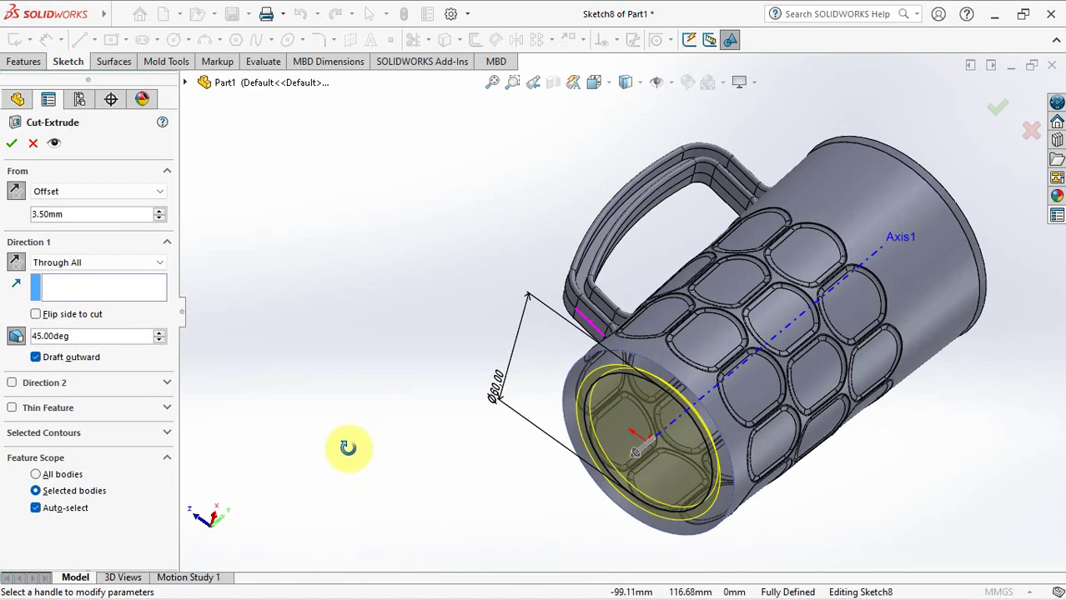
{"action": "left_click", "coordinate": [12, 142]}
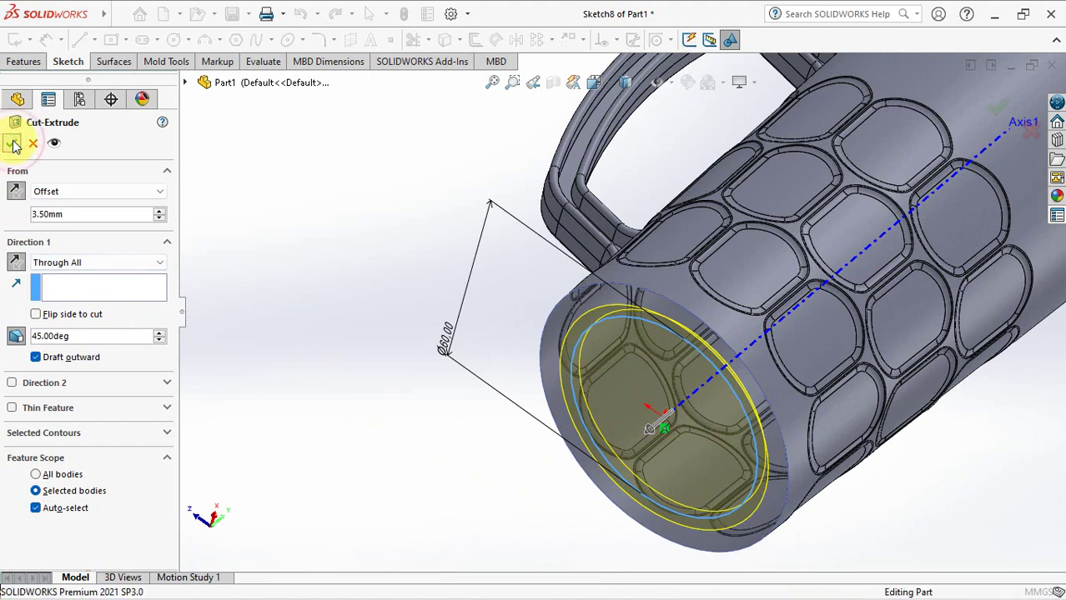
Round the outer bottom rim of the mug with a 5 mm fillet.
{"action": "left_click", "coordinate": [390, 309]}
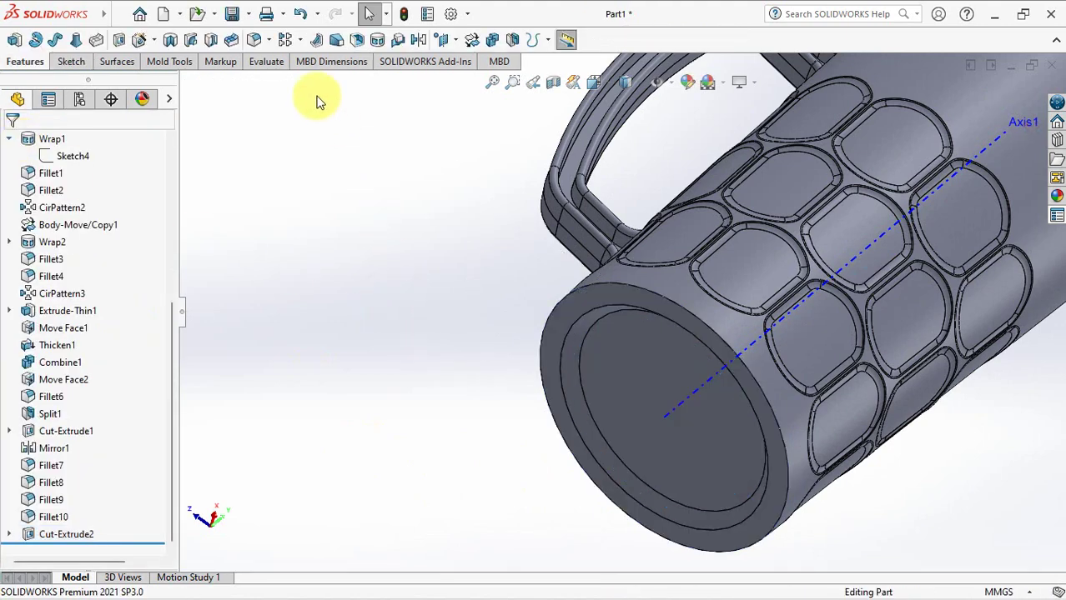
{"action": "left_click", "coordinate": [258, 42]}
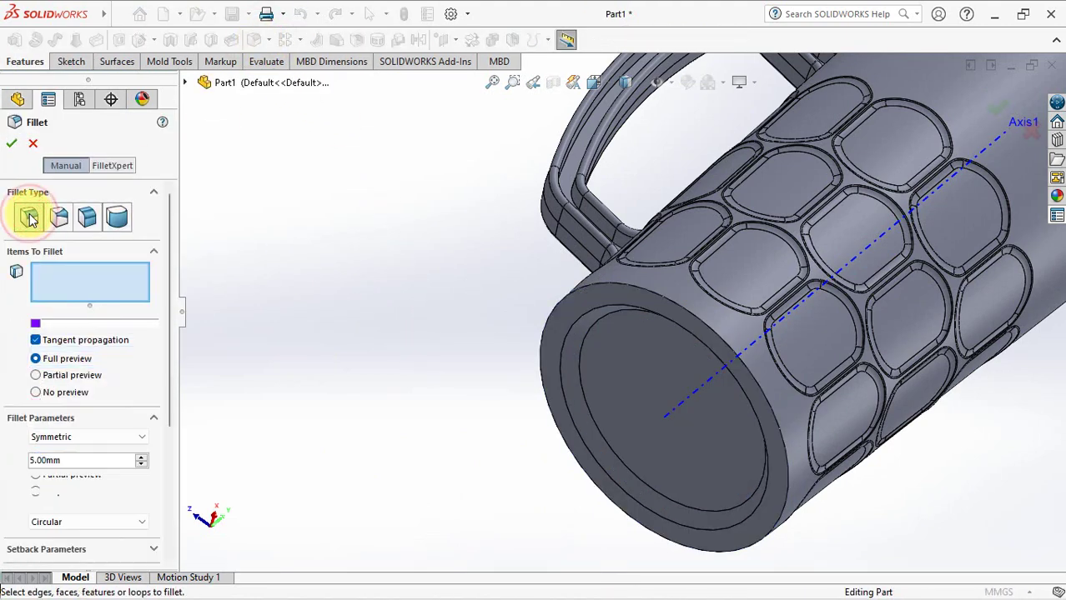
{"action": "left_click", "coordinate": [544, 359]}
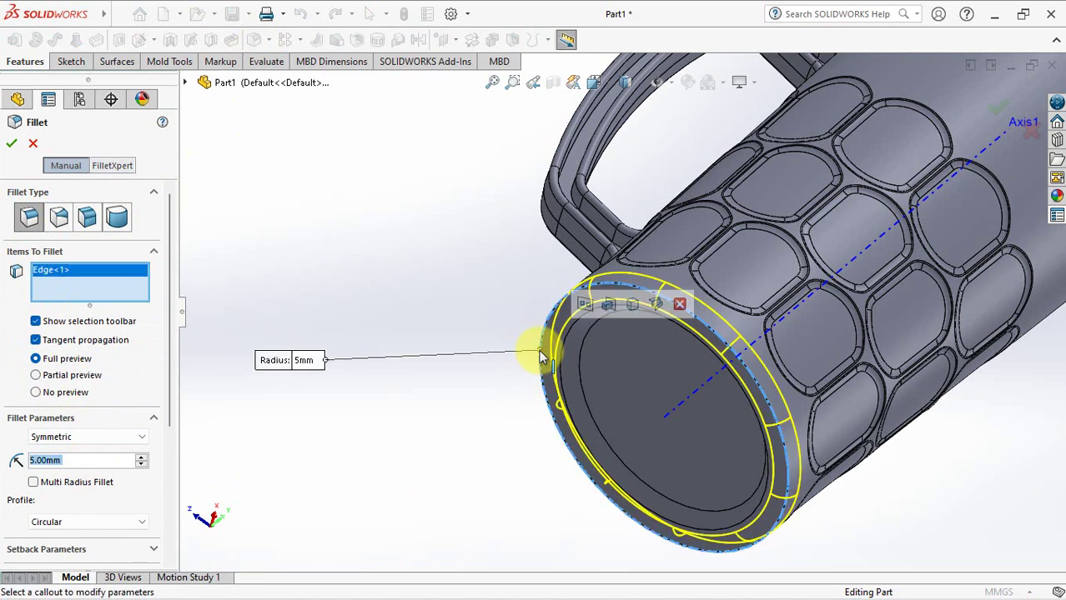
{"action": "left_click", "coordinate": [13, 144]}
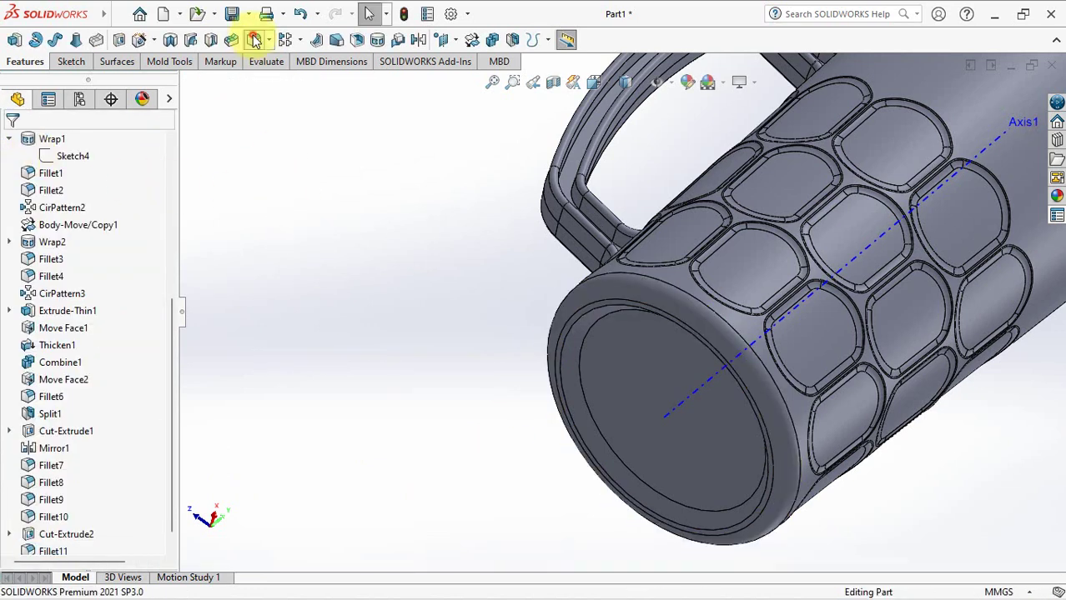
Fillet the inner edge of the base recess with a 2 mm radius.
{"action": "key", "text": "Return"}
{"action": "double_click", "coordinate": [87, 459]}
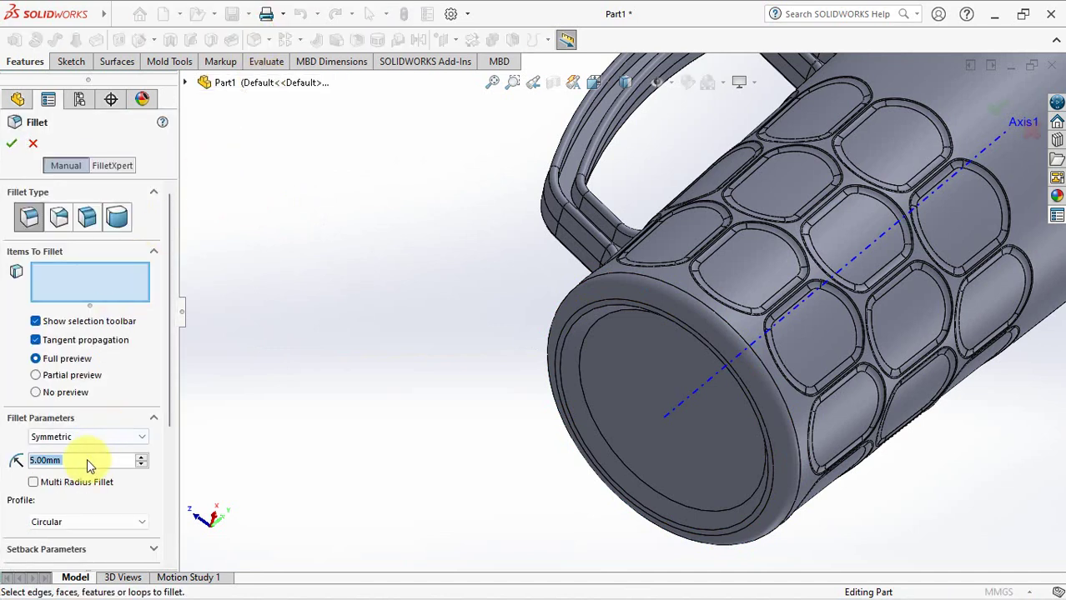
{"action": "type", "text": "2"}
{"action": "key", "text": "Return"}
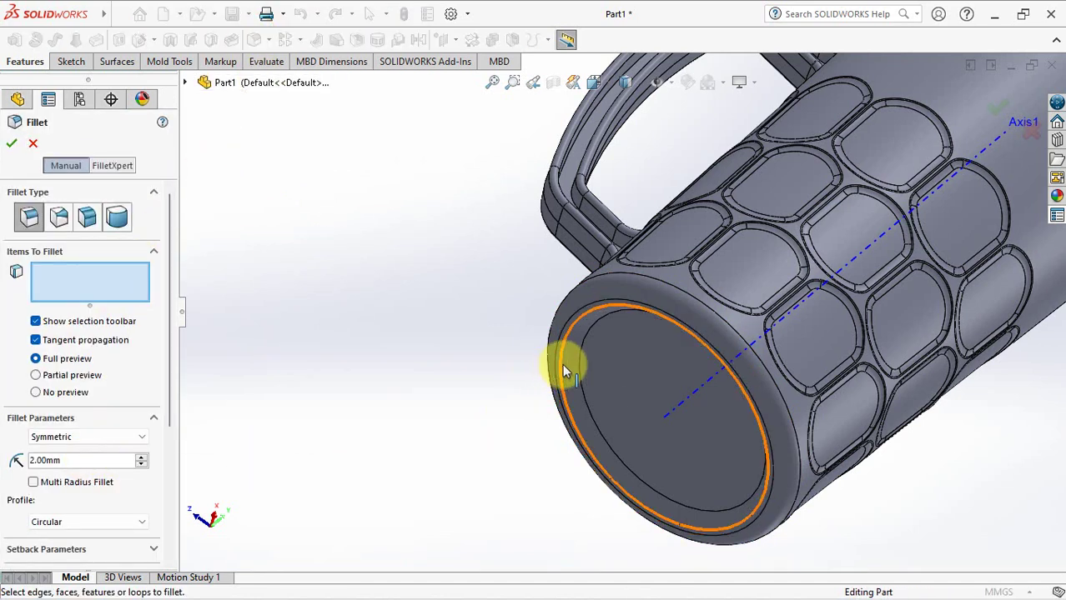
{"action": "left_click", "coordinate": [560, 362]}
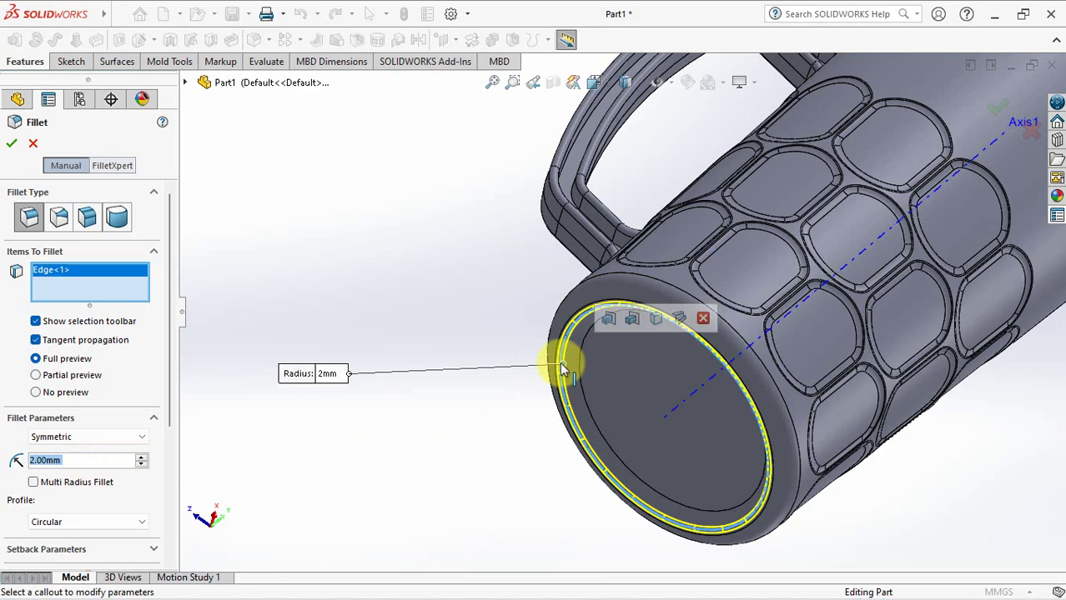
{"action": "left_click", "coordinate": [10, 147]}
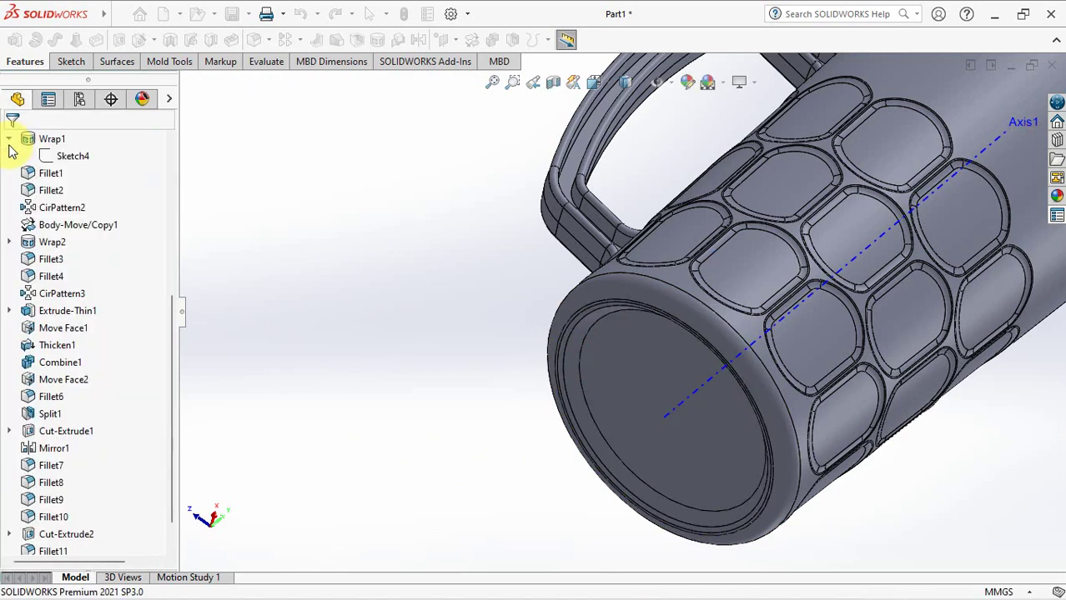
Shell the mug with 1.25 mm walls, removing the top face to open it.
{"action": "mouse_move", "coordinate": [289, 233]}
{"action": "middle_mouse_down"}
{"action": "mouse_move", "coordinate": [555, 458]}
{"action": "mouse_move", "coordinate": [583, 452]}
{"action": "middle_mouse_up"}
{"action": "middle_click_drag", "start_coordinate": [533, 359], "coordinate": [410, 457]}
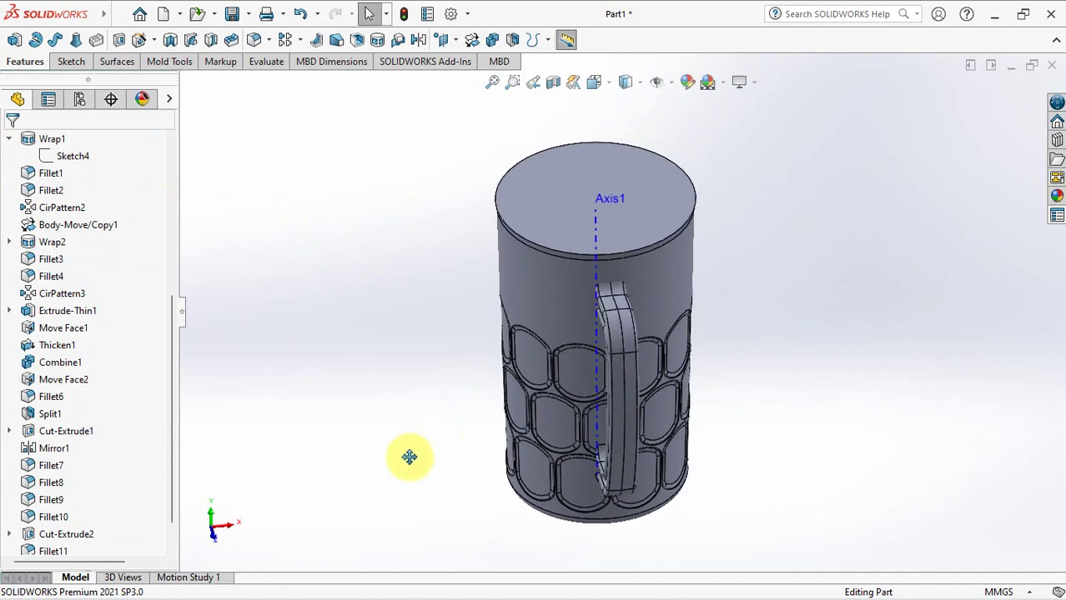
{"action": "left_click", "coordinate": [355, 39]}
{"action": "middle_click_drag", "start_coordinate": [348, 125], "coordinate": [332, 322]}
{"action": "left_click_drag", "start_coordinate": [85, 194], "coordinate": [23, 186]}
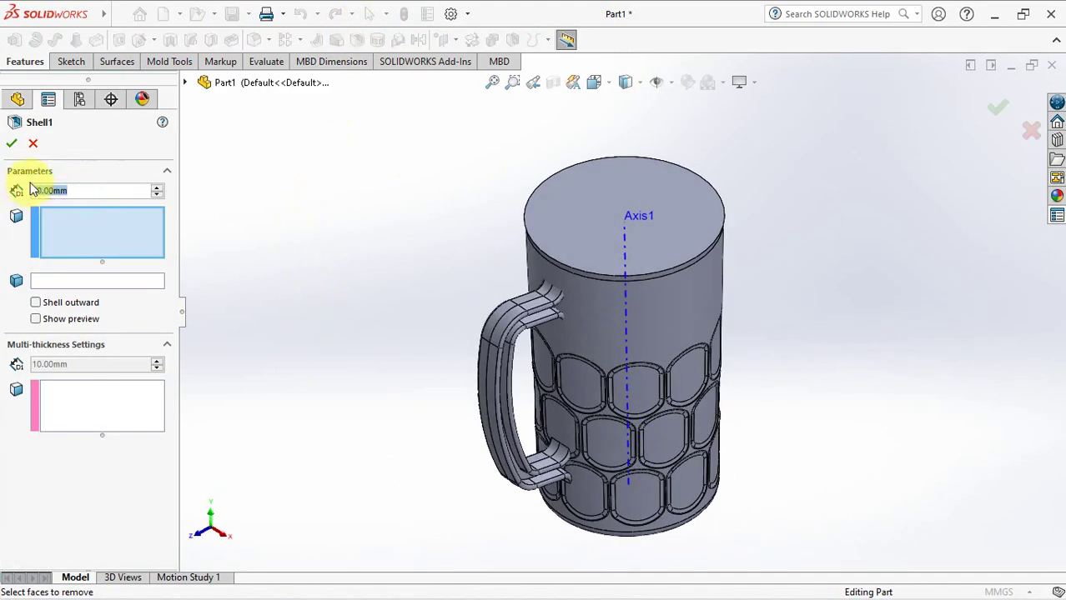
{"action": "key", "text": "BackSpace"}
{"action": "type", "text": "25"}
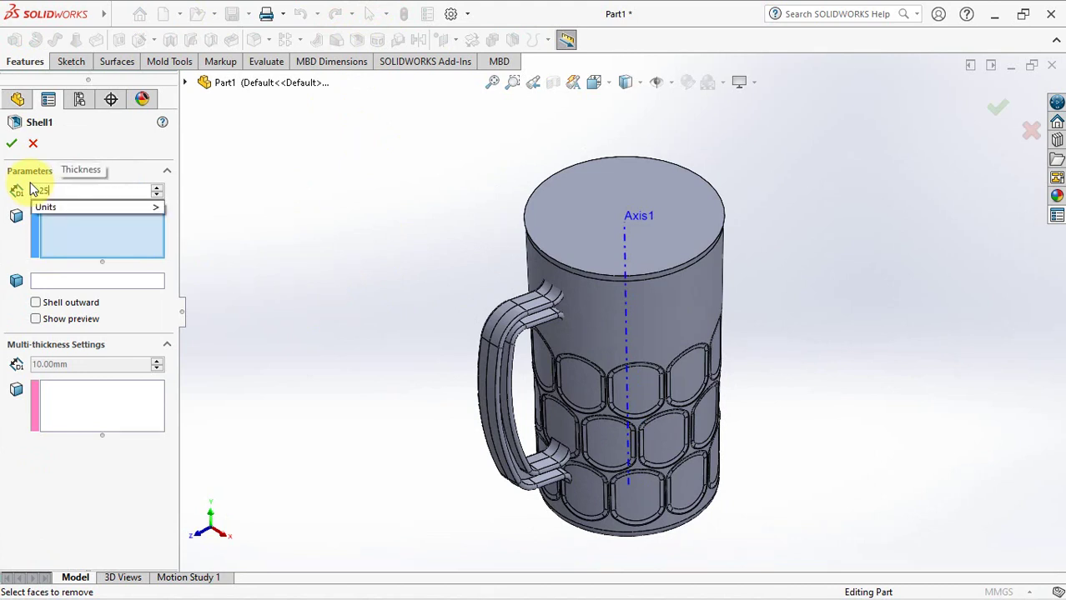
{"action": "key", "text": "Tab"}
{"action": "left_click", "coordinate": [565, 218]}
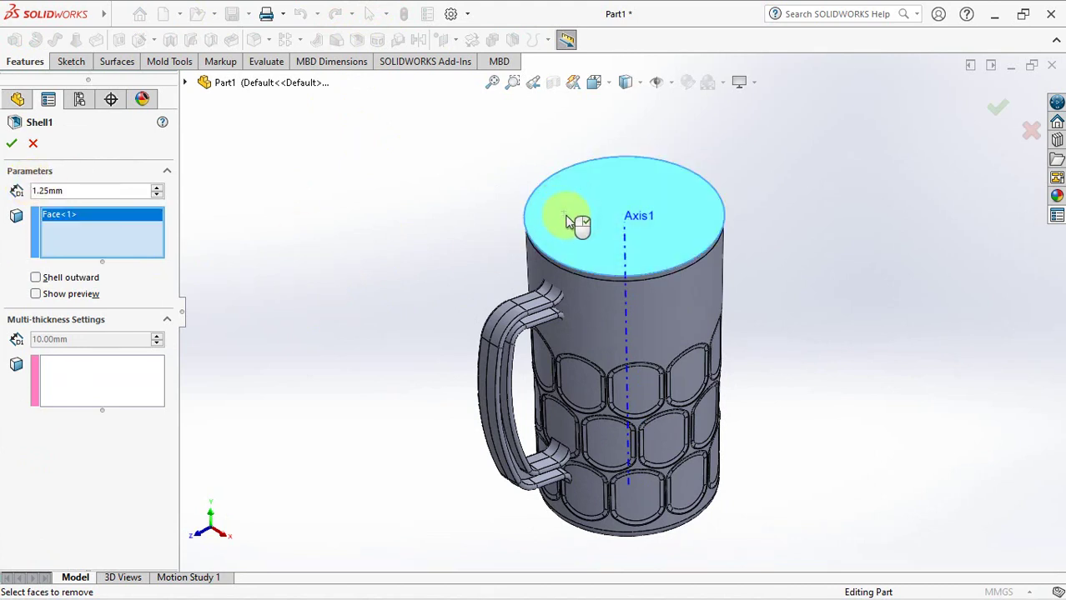
Give the upper rim band face a 1.6 mm multi-thickness, apply the shell and accept the warning.
{"action": "left_click", "coordinate": [82, 380]}
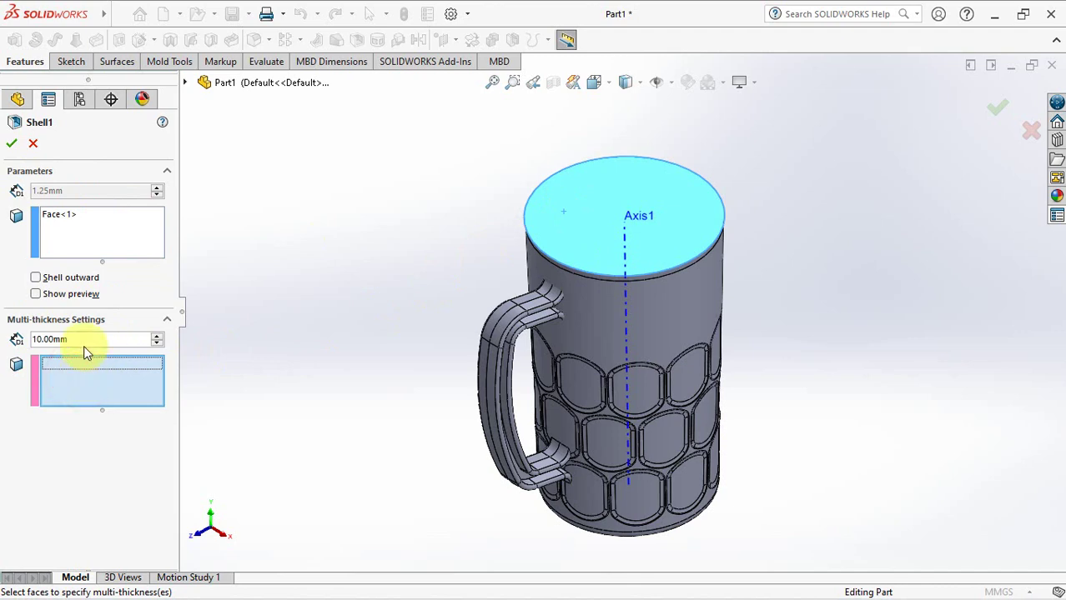
{"action": "left_click", "coordinate": [83, 341]}
{"action": "type", "text": "6"}
{"action": "key", "text": "Tab"}
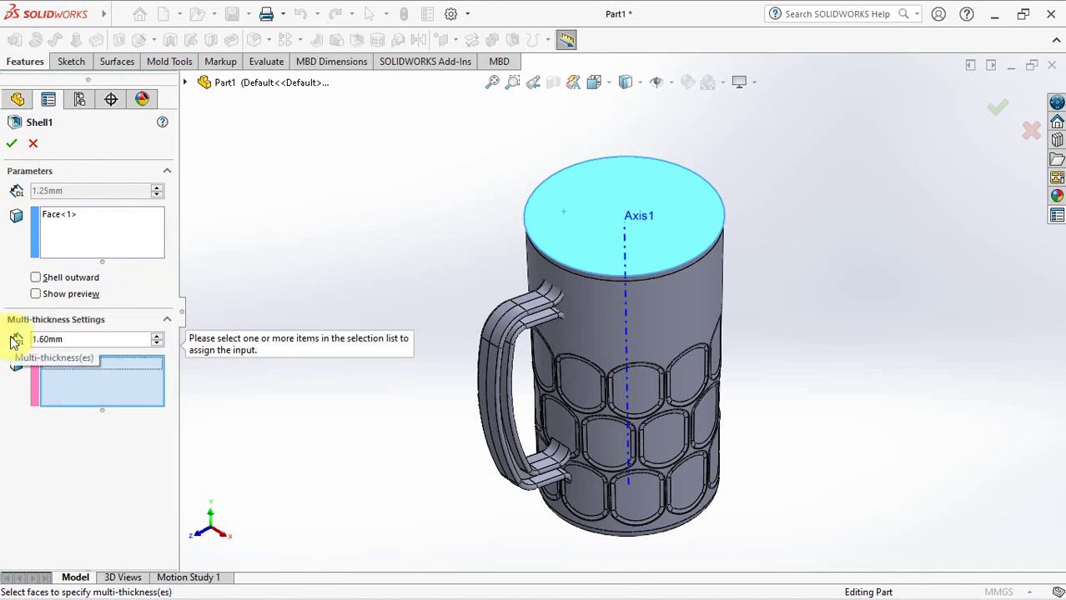
{"action": "scroll", "coordinate": [685, 250], "scroll_direction": "down", "scroll_amount": 2}
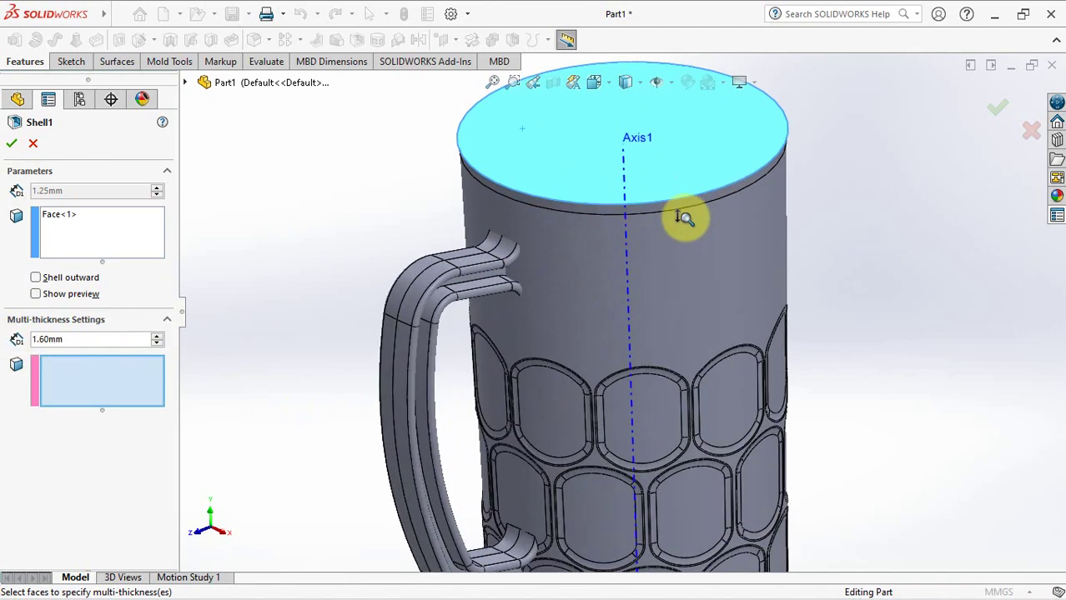
{"action": "scroll", "coordinate": [686, 213], "scroll_direction": "down", "scroll_amount": 3}
{"action": "left_click", "coordinate": [669, 178]}
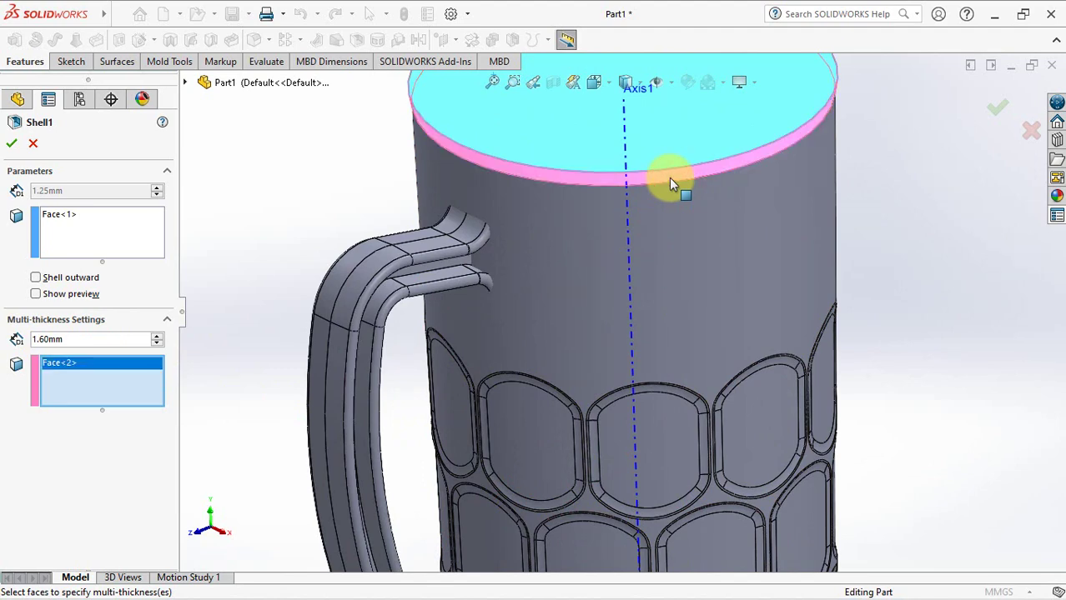
{"action": "scroll", "coordinate": [669, 177], "scroll_direction": "up", "scroll_amount": 3}
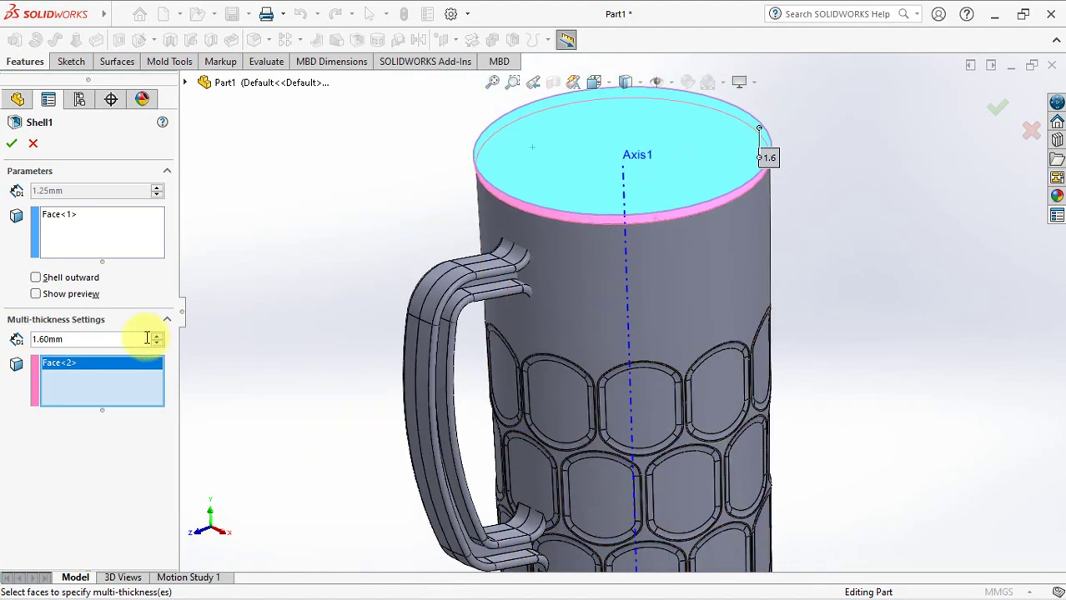
{"action": "left_click", "coordinate": [36, 294]}
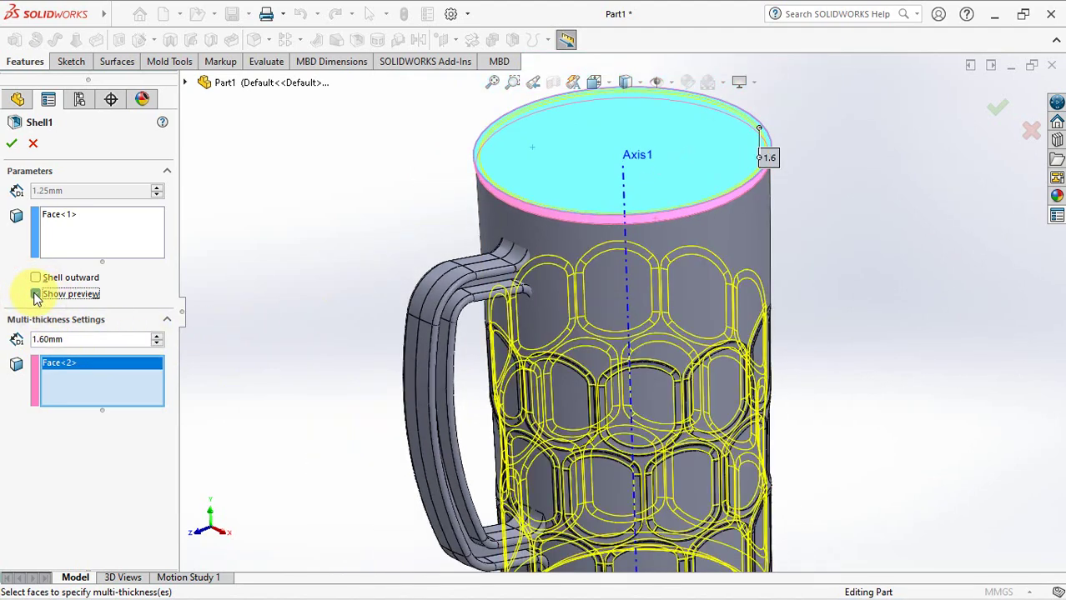
{"action": "middle_click_drag", "start_coordinate": [299, 309], "coordinate": [308, 258], "text": "ctrl"}
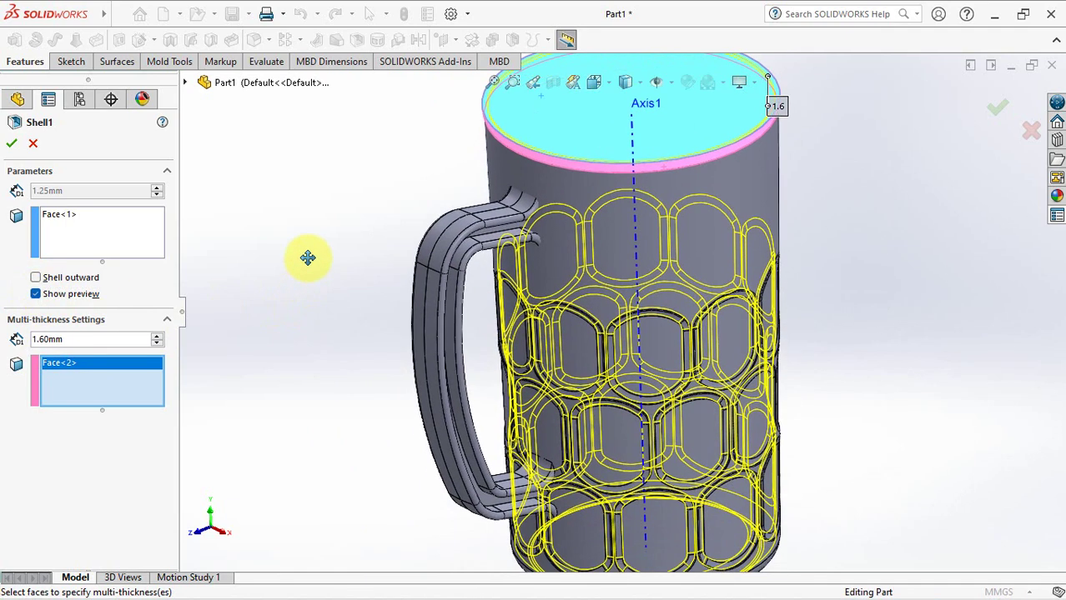
{"action": "left_click", "coordinate": [11, 145]}
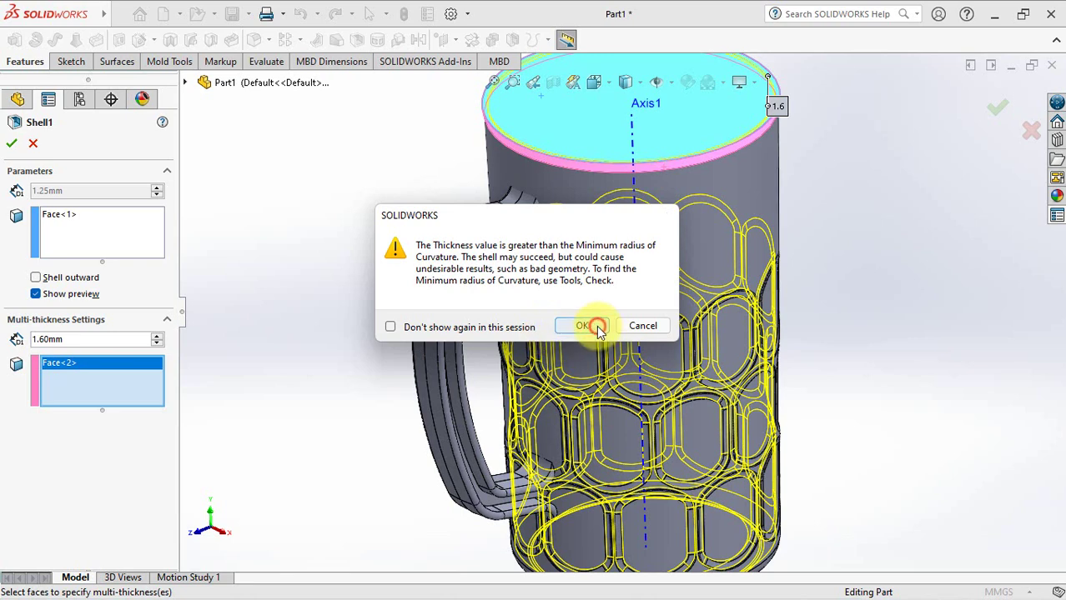
{"action": "left_click", "coordinate": [597, 327]}
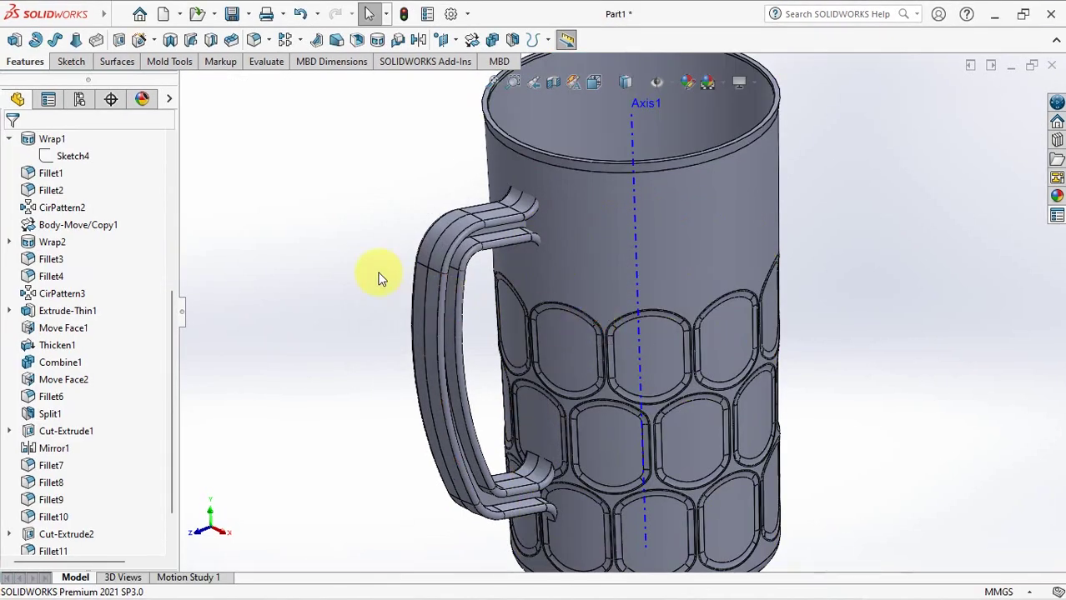
Round the inner edge of the mug's top opening with a 1 mm fillet.
{"action": "mouse_move", "coordinate": [371, 264]}
{"action": "middle_mouse_down"}
{"action": "mouse_move", "coordinate": [353, 373]}
{"action": "mouse_move", "coordinate": [345, 281]}
{"action": "middle_mouse_up"}
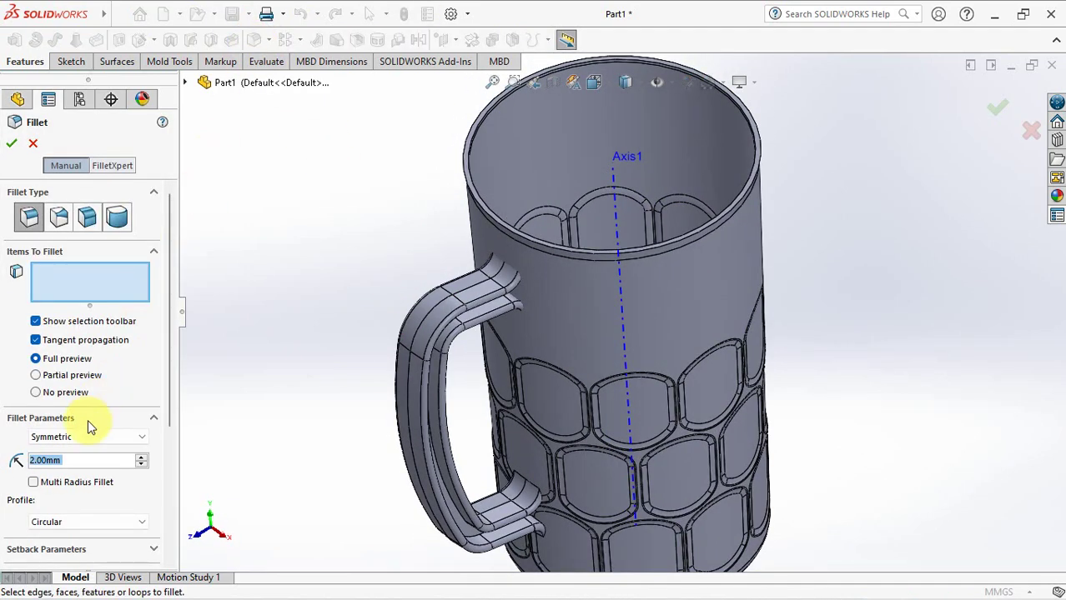
{"action": "middle_click_drag", "start_coordinate": [343, 335], "coordinate": [413, 260]}
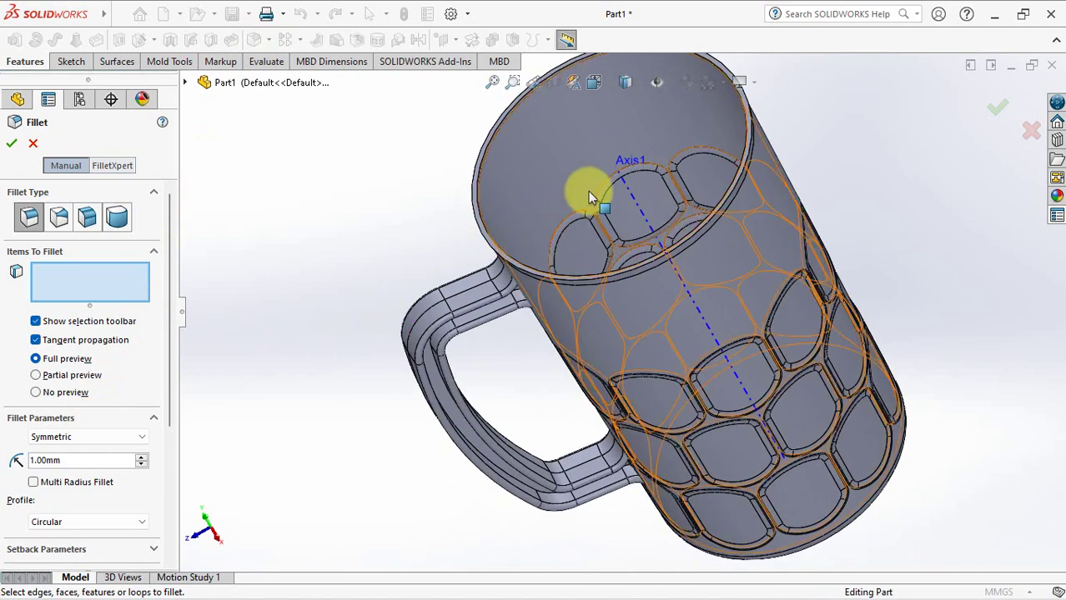
{"action": "scroll", "coordinate": [588, 191], "scroll_direction": "down", "scroll_amount": 2}
{"action": "scroll", "coordinate": [582, 162], "scroll_direction": "down", "scroll_amount": 2}
{"action": "left_click", "coordinate": [403, 115]}
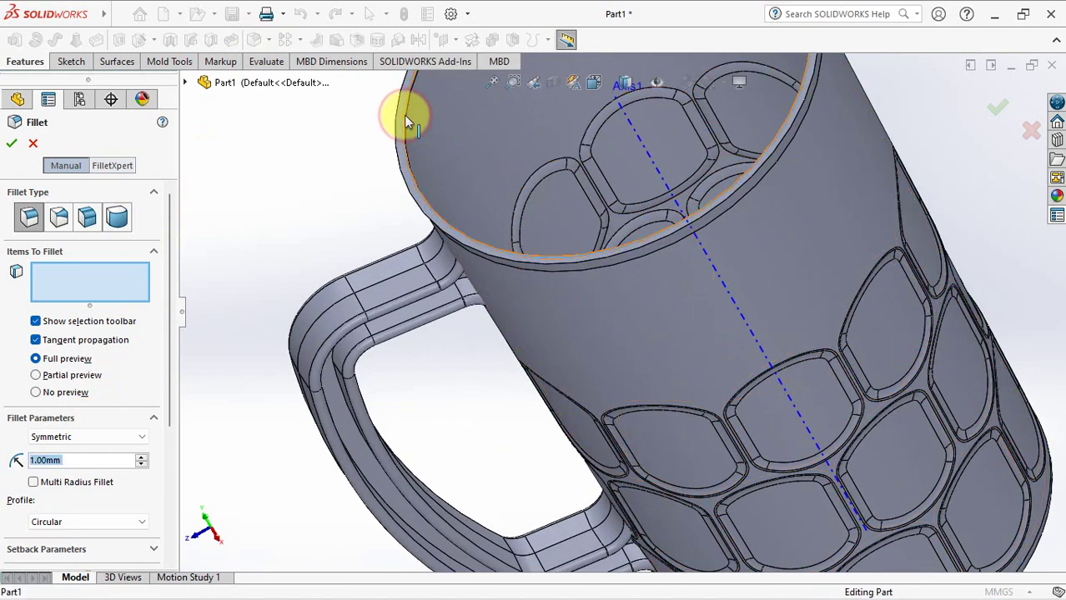
{"action": "left_click", "coordinate": [15, 146]}
{"action": "scroll", "coordinate": [323, 236], "scroll_direction": "up", "scroll_amount": 2}
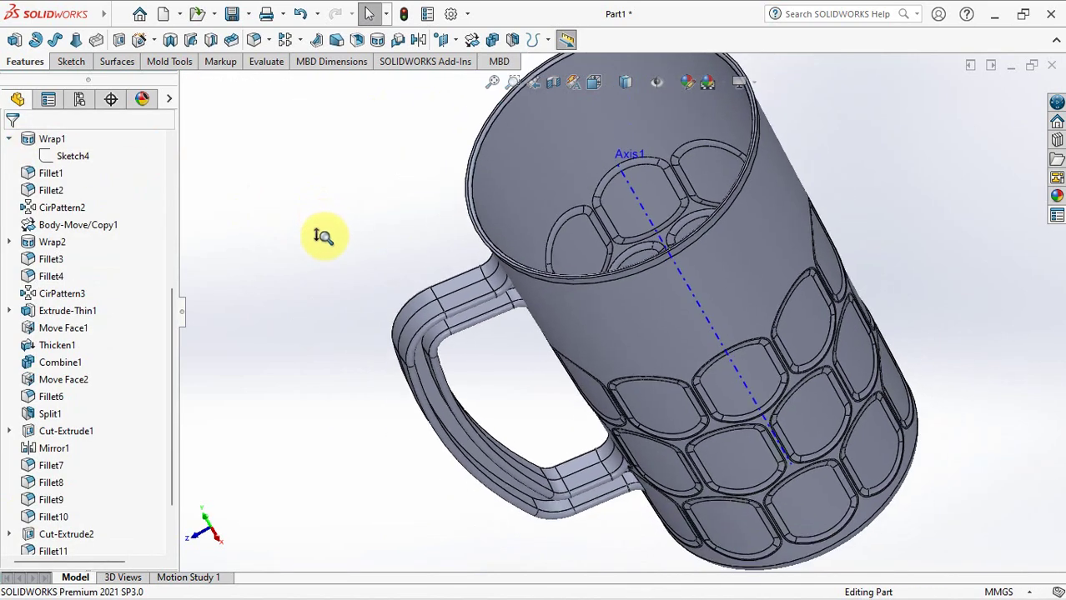
{"action": "mouse_move", "coordinate": [323, 236]}
{"action": "middle_mouse_down"}
{"action": "mouse_move", "coordinate": [381, 226]}
{"action": "mouse_move", "coordinate": [369, 210]}
{"action": "middle_mouse_up"}
Add the mug body (Fillet13) and handle (Fillet10) together with Combine into one solid.
{"action": "middle_click_drag", "start_coordinate": [373, 286], "coordinate": [362, 194], "text": "ctrl"}
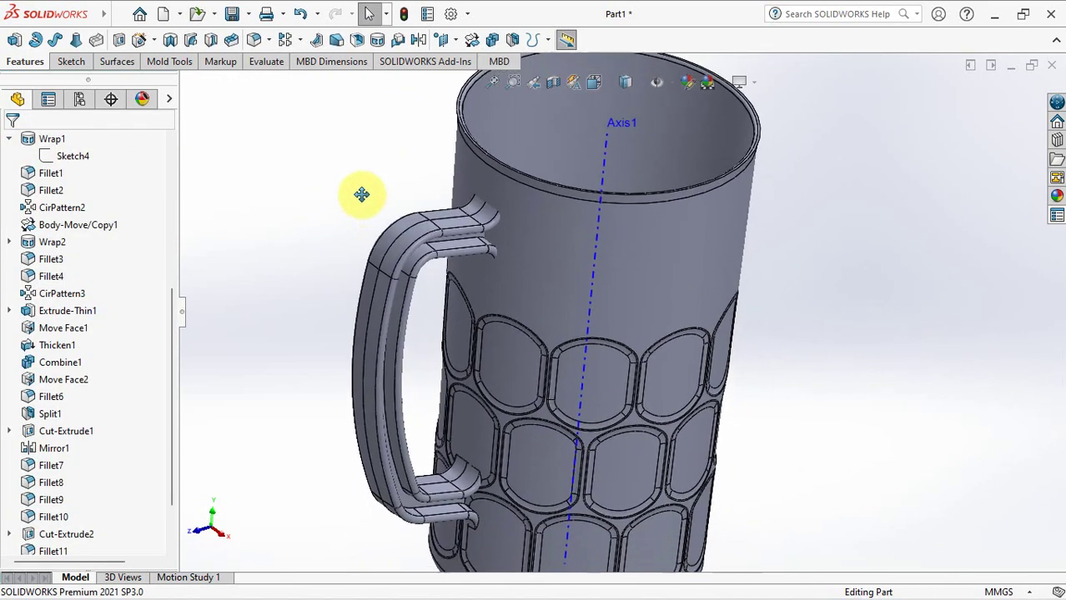
{"action": "left_click", "coordinate": [490, 42]}
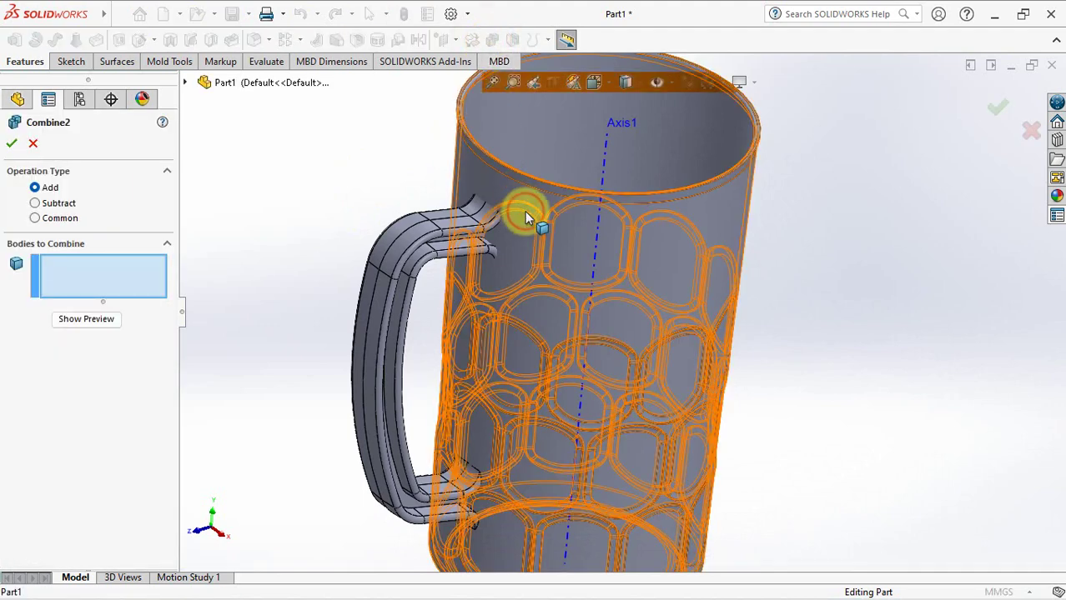
{"action": "left_click", "coordinate": [524, 211]}
{"action": "left_click", "coordinate": [424, 246]}
{"action": "left_click", "coordinate": [91, 323]}
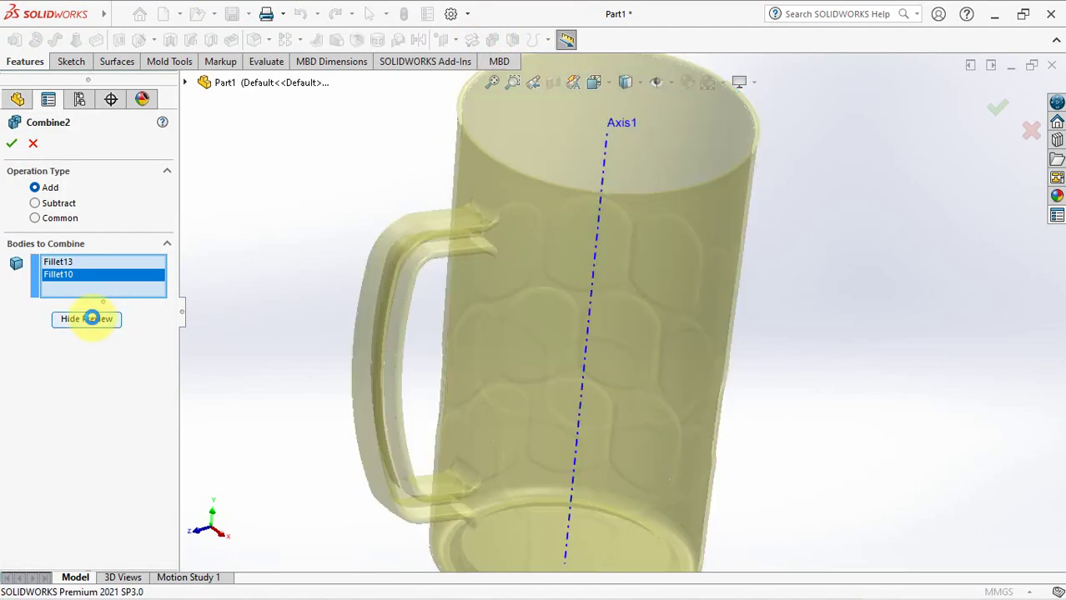
{"action": "mouse_move", "coordinate": [275, 300]}
{"action": "middle_mouse_down"}
{"action": "mouse_move", "coordinate": [274, 327]}
{"action": "mouse_move", "coordinate": [267, 310]}
{"action": "mouse_move", "coordinate": [227, 348]}
{"action": "middle_mouse_up"}
{"action": "left_click", "coordinate": [13, 147]}
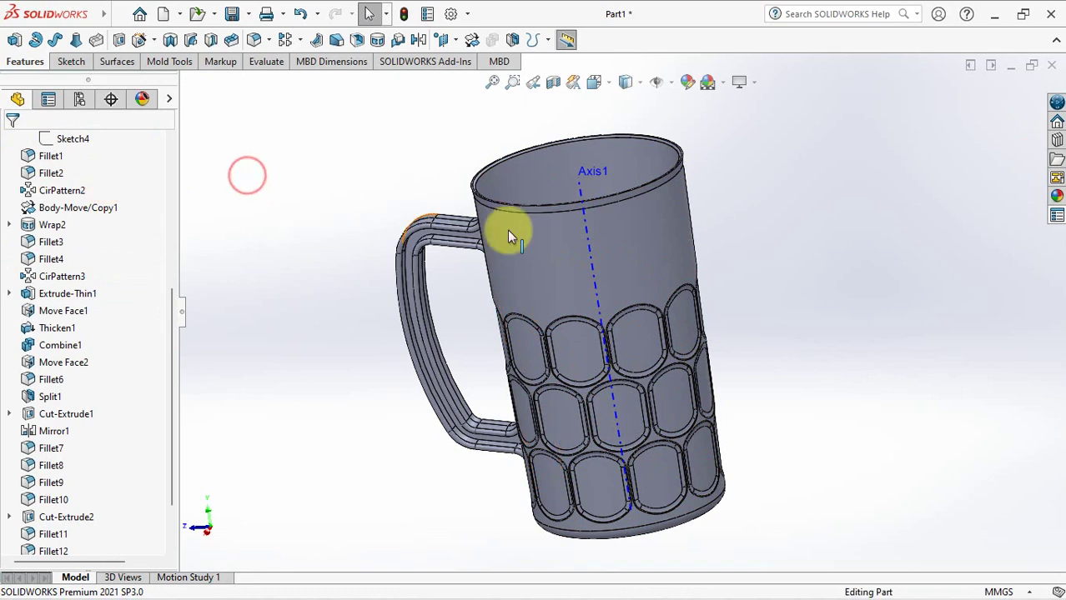
{"action": "left_click", "coordinate": [586, 245]}
{"action": "left_click", "coordinate": [787, 223]}
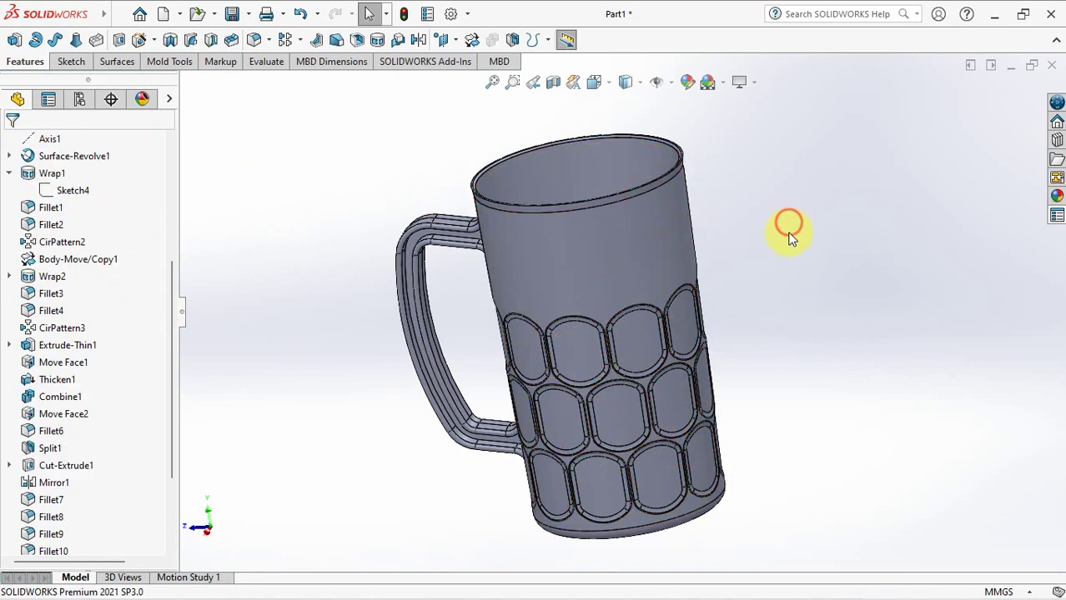